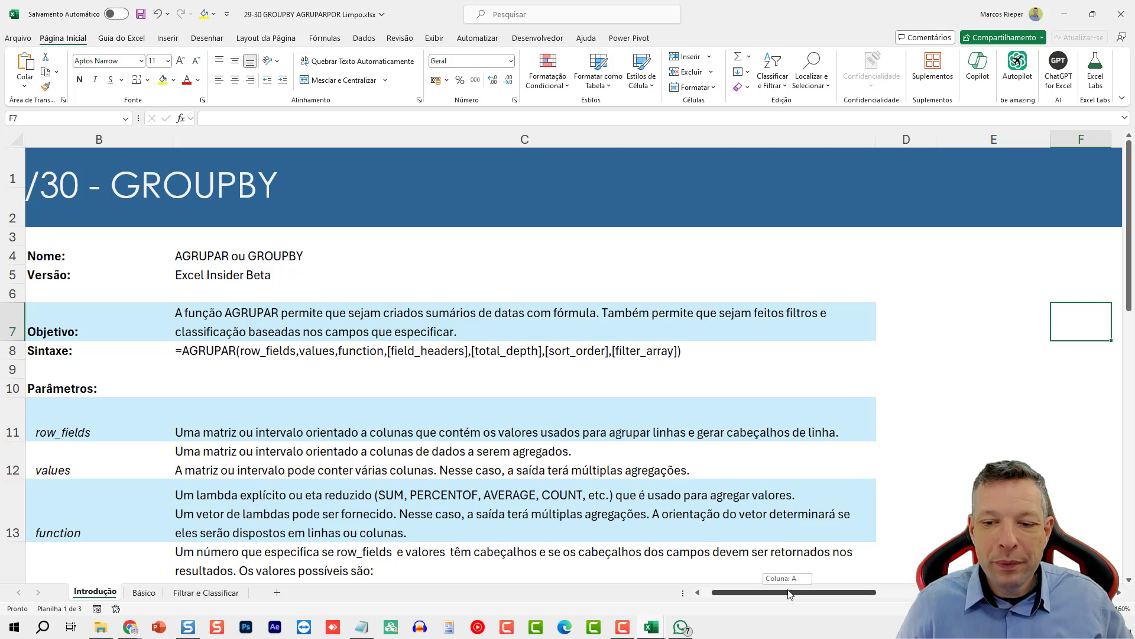
Review the name, version, objective and syntax of the AGRUPAR/GROUPBY function on the Introdução sheet
scroll(793, 594, left, 1)
click(268, 260)
click(248, 276)
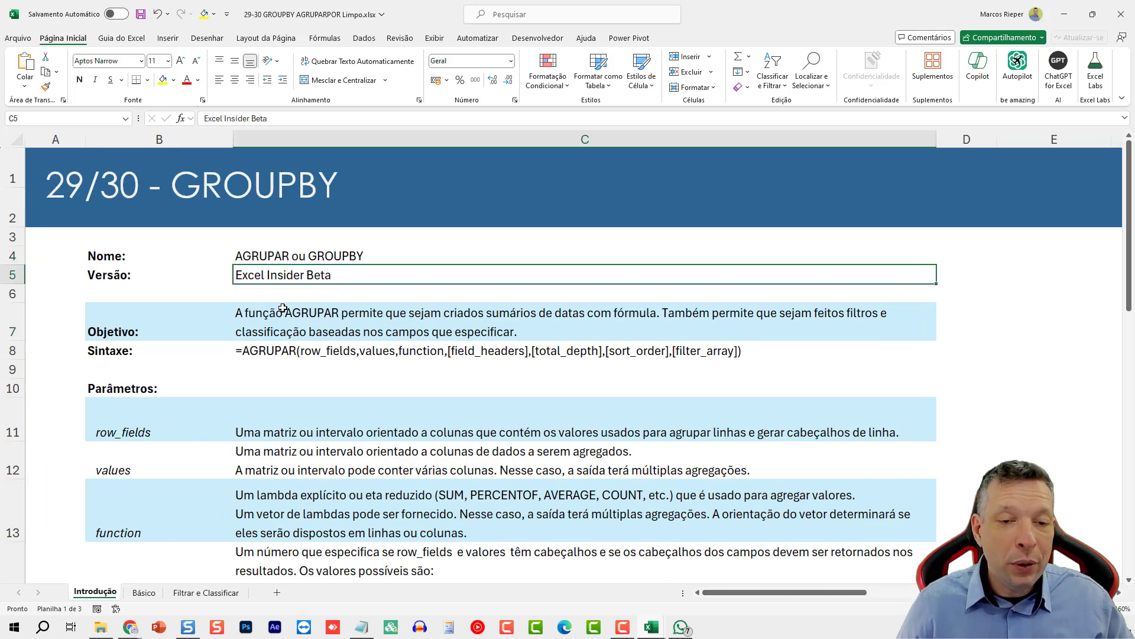
click(278, 322)
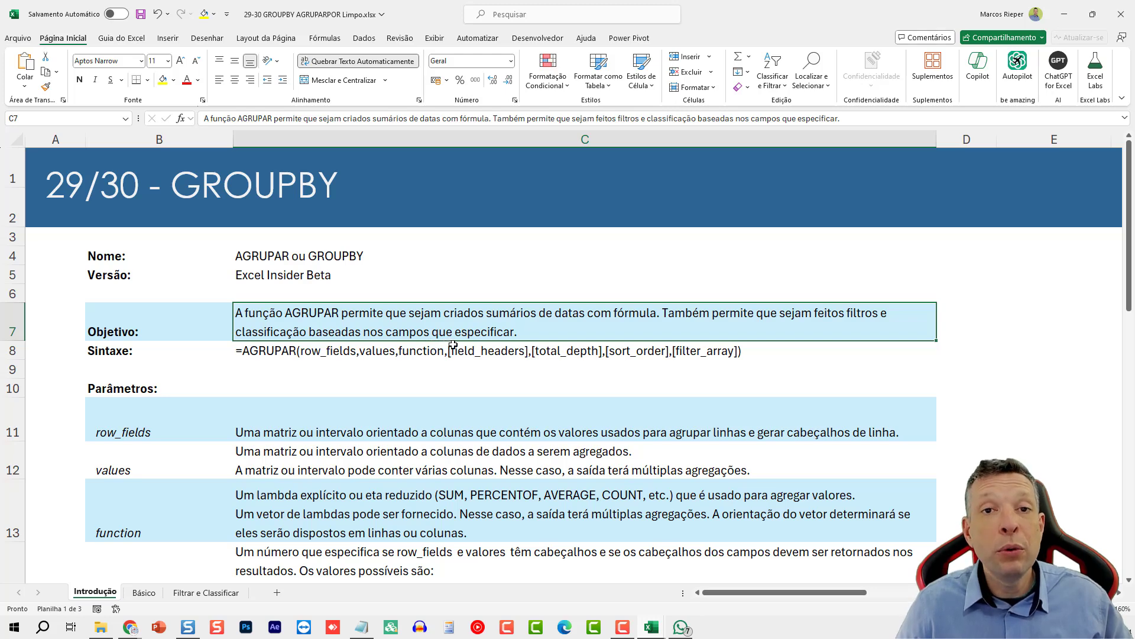
click(309, 357)
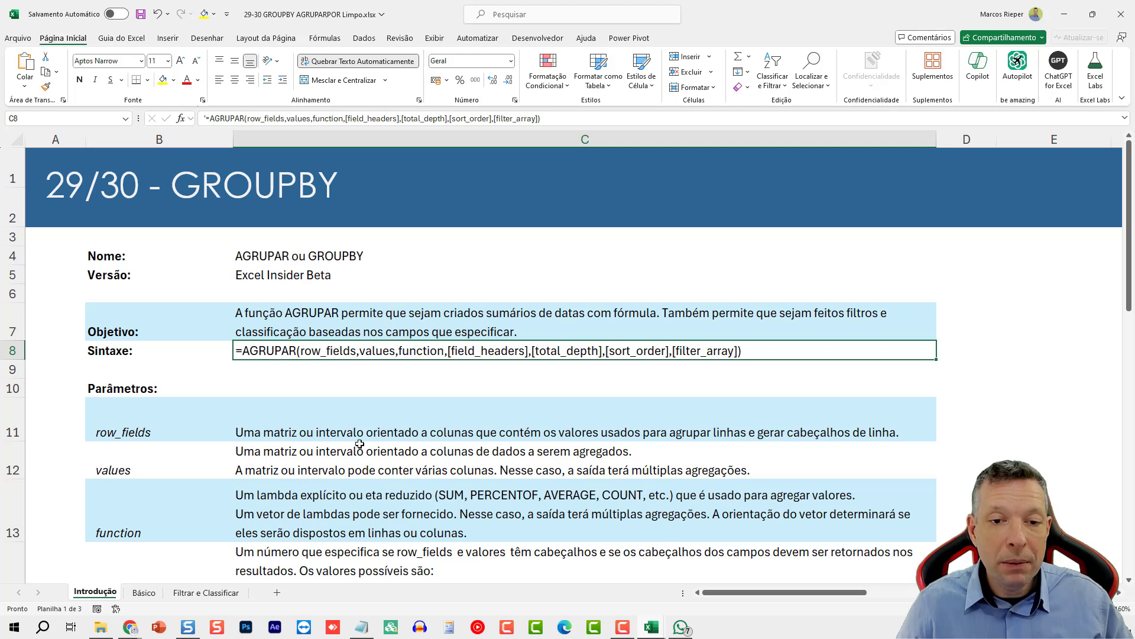
click(532, 260)
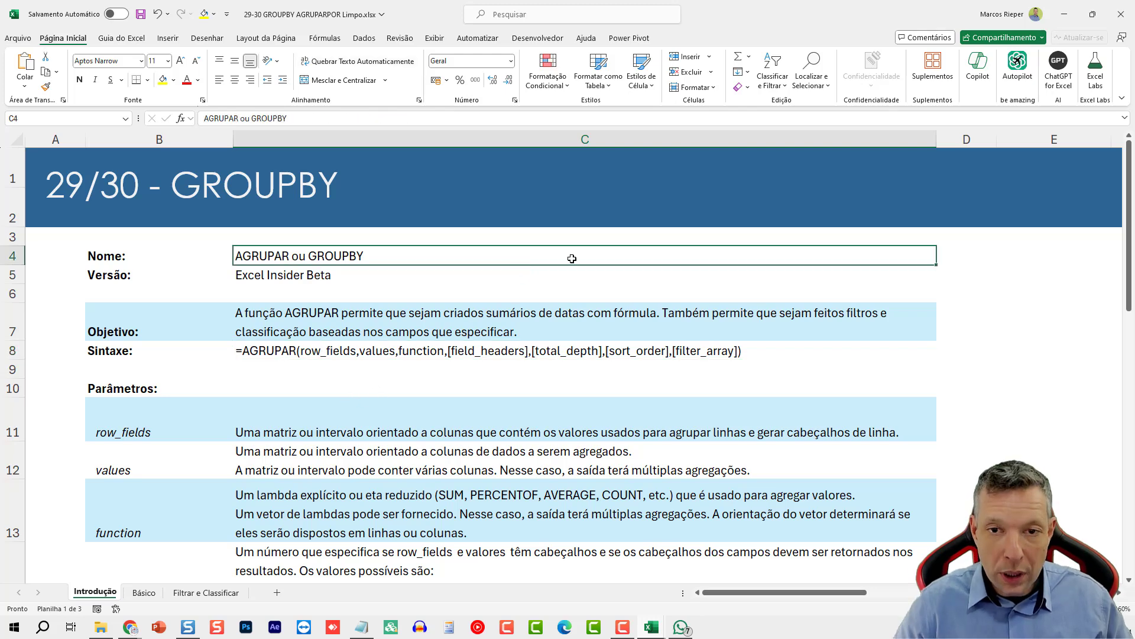
key(Up)
text(=agrup)
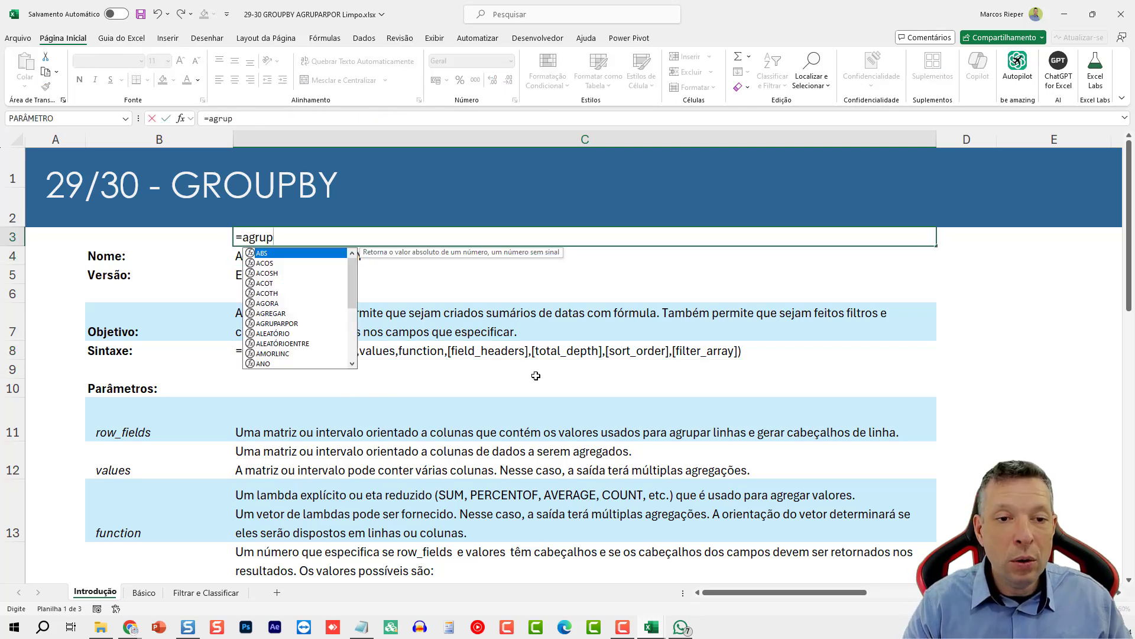
text(arpor)
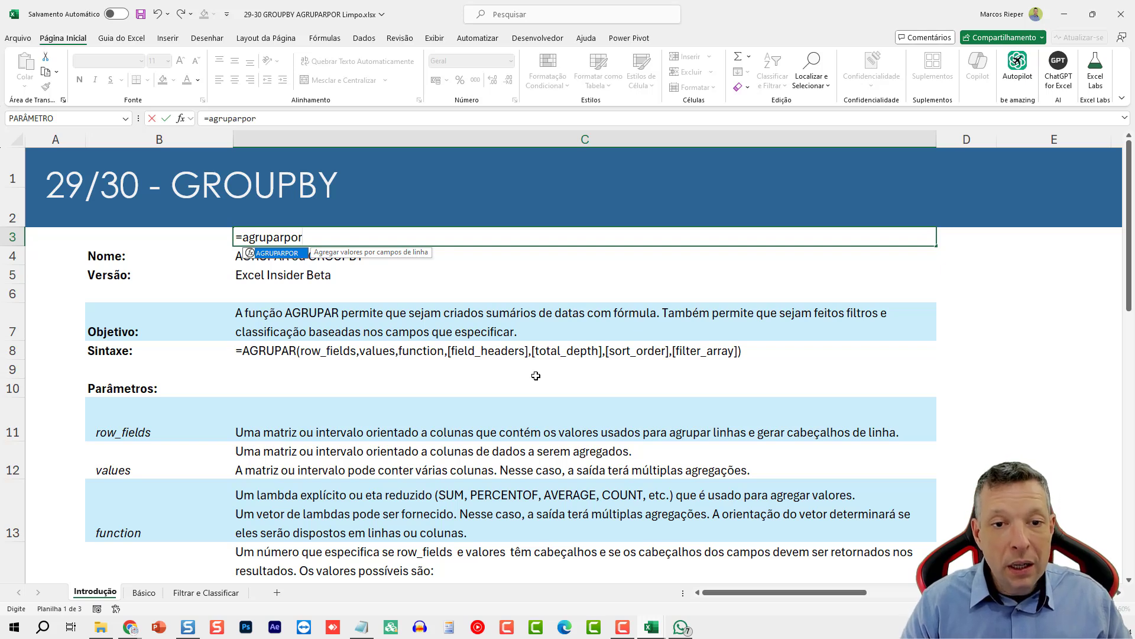
text(()
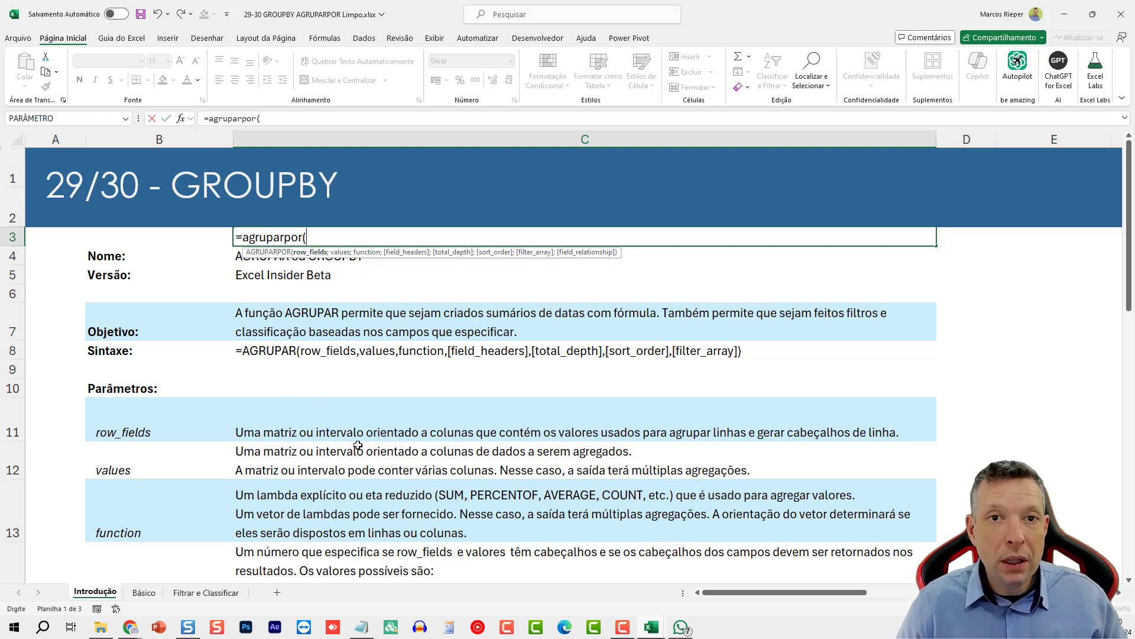
key(Escape)
Read through the parameter descriptions on the Introdução sheet, from row_fields to filter_array
scroll(349, 438, down, 2)
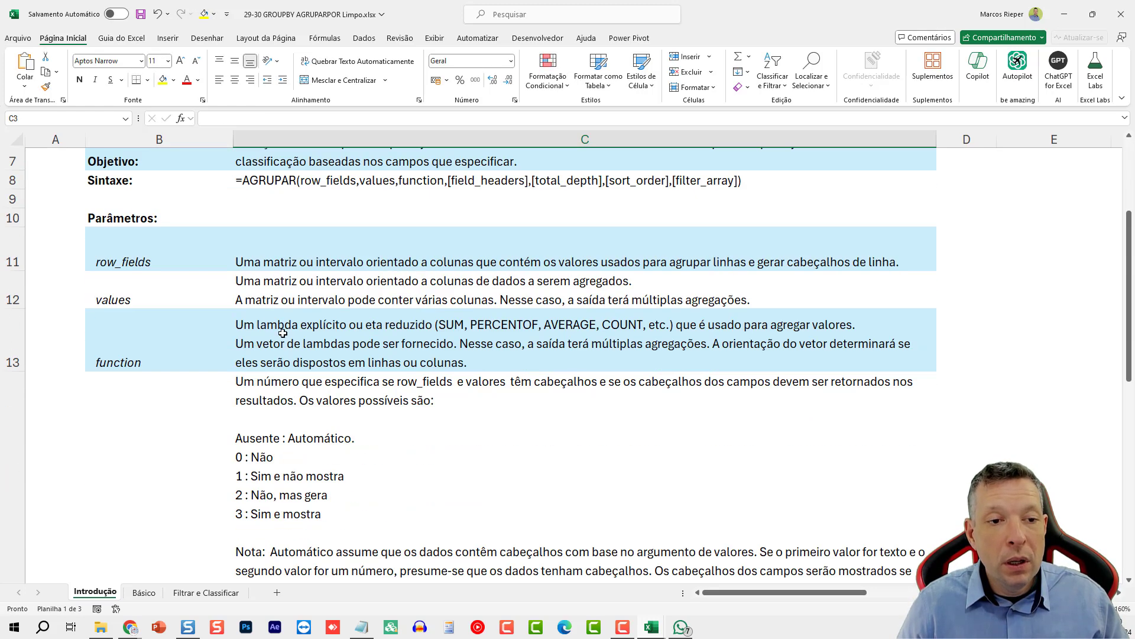
click(277, 262)
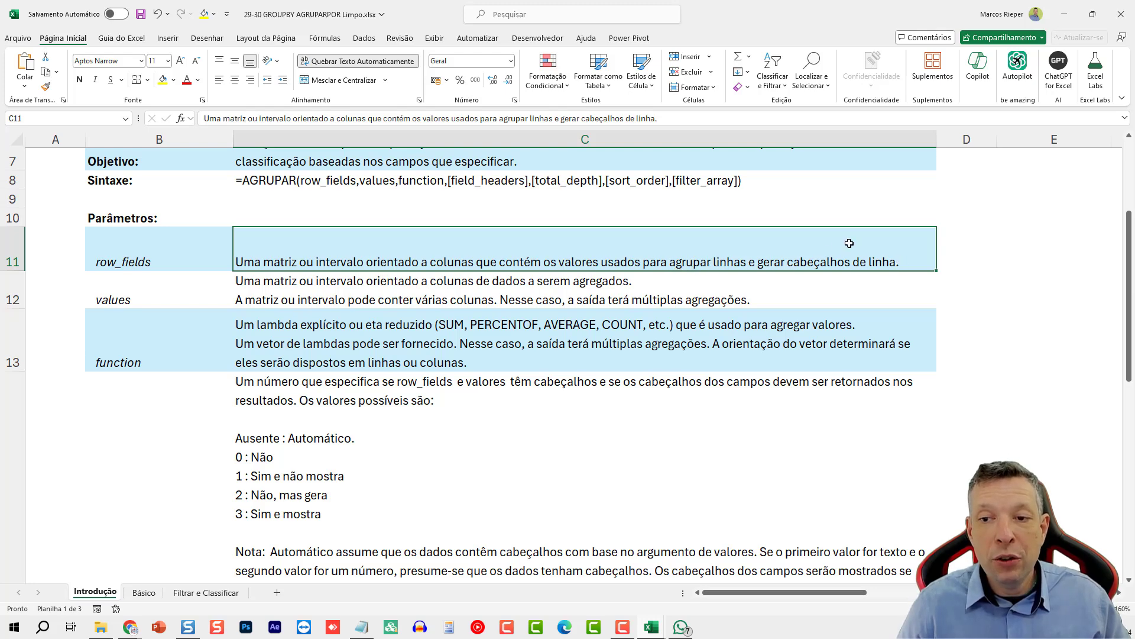
click(263, 286)
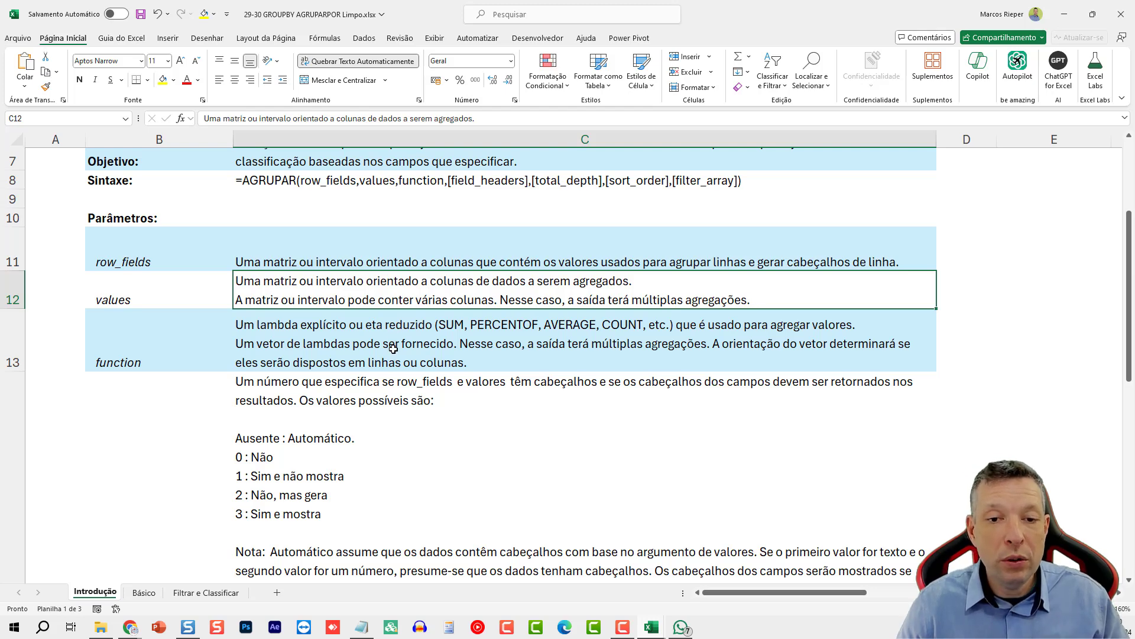
scroll(361, 338, down, 1)
click(311, 264)
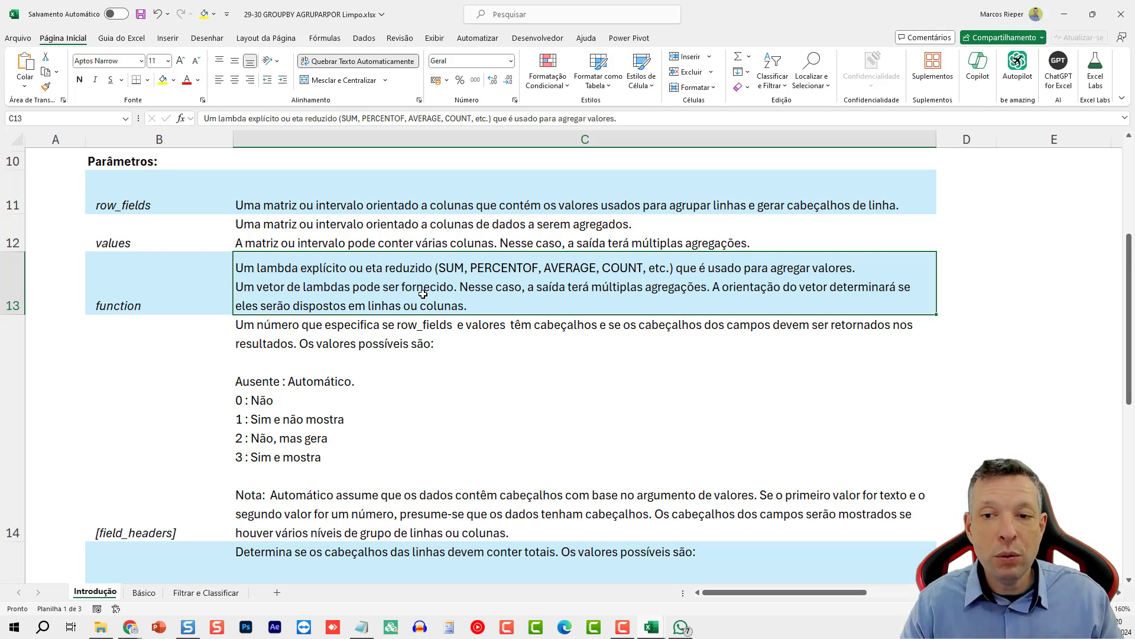
scroll(408, 304, down, 1)
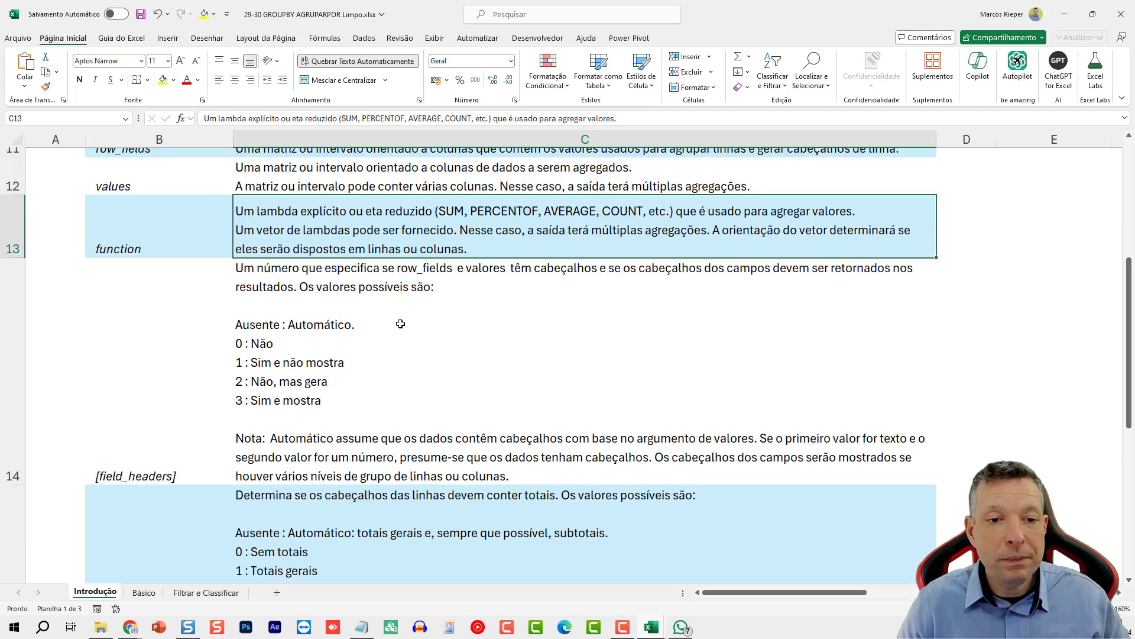
click(332, 327)
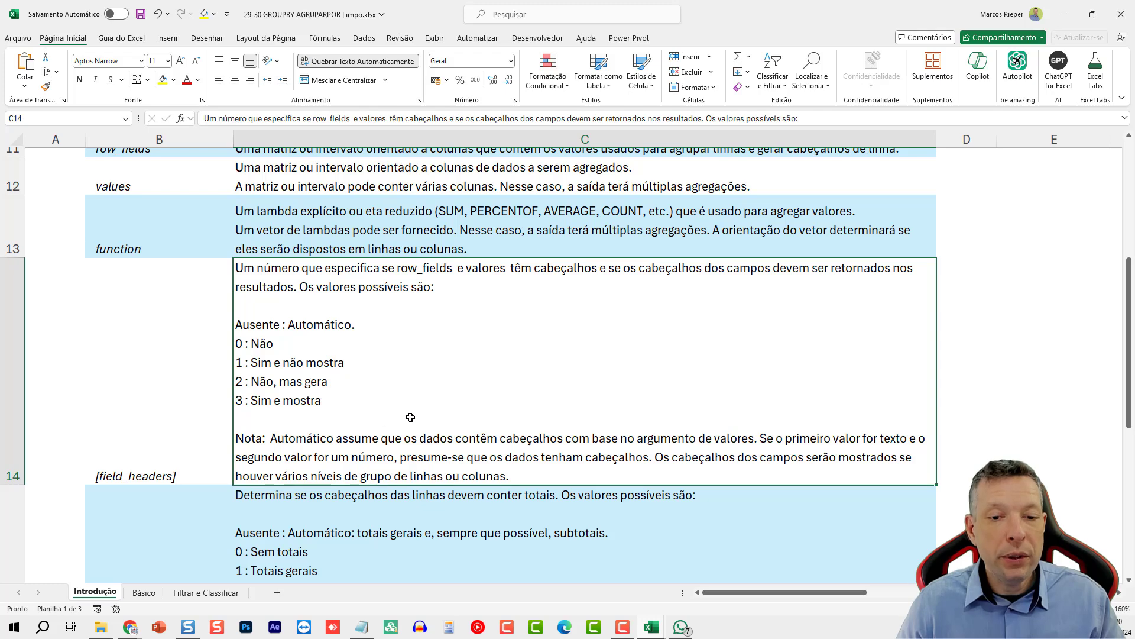
scroll(410, 417, down, 3)
click(355, 371)
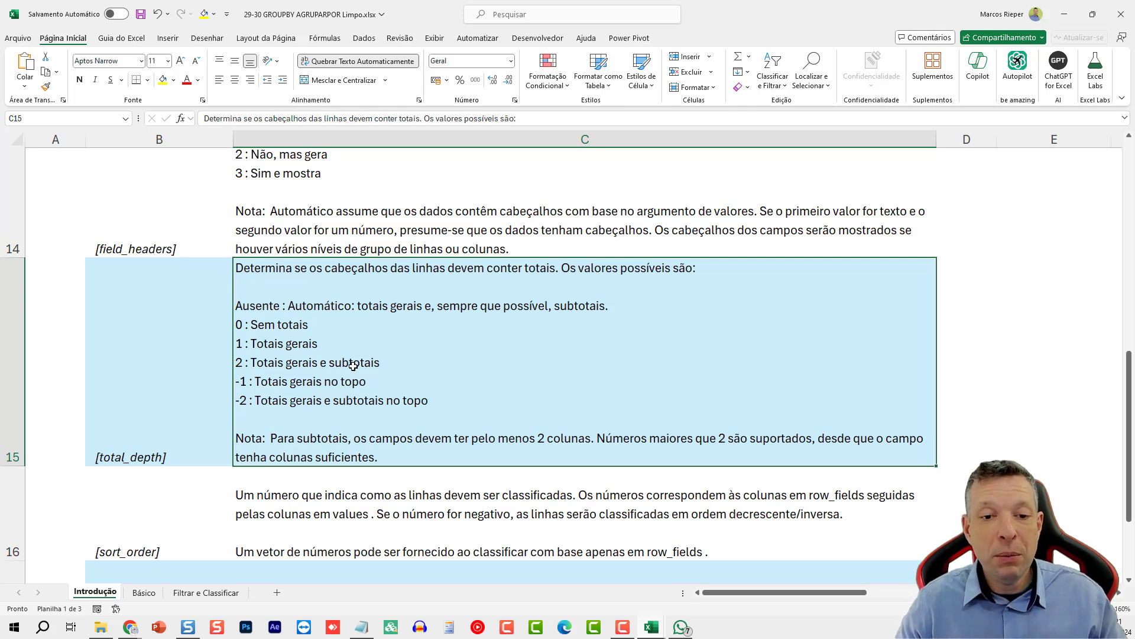
scroll(349, 367, down, 3)
click(324, 359)
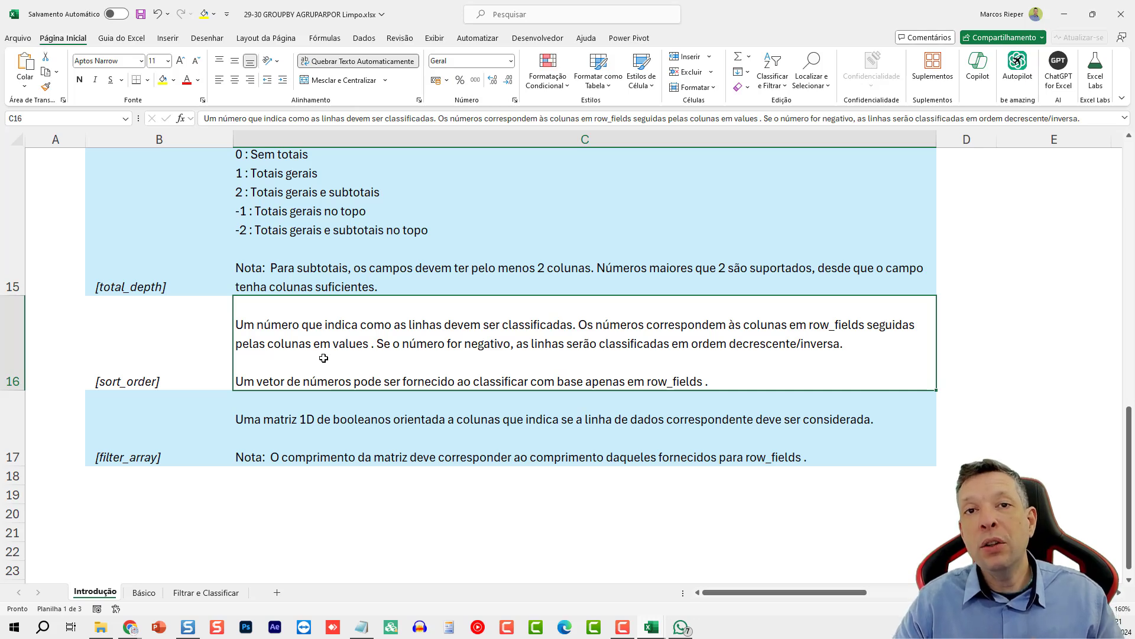
key(Down)
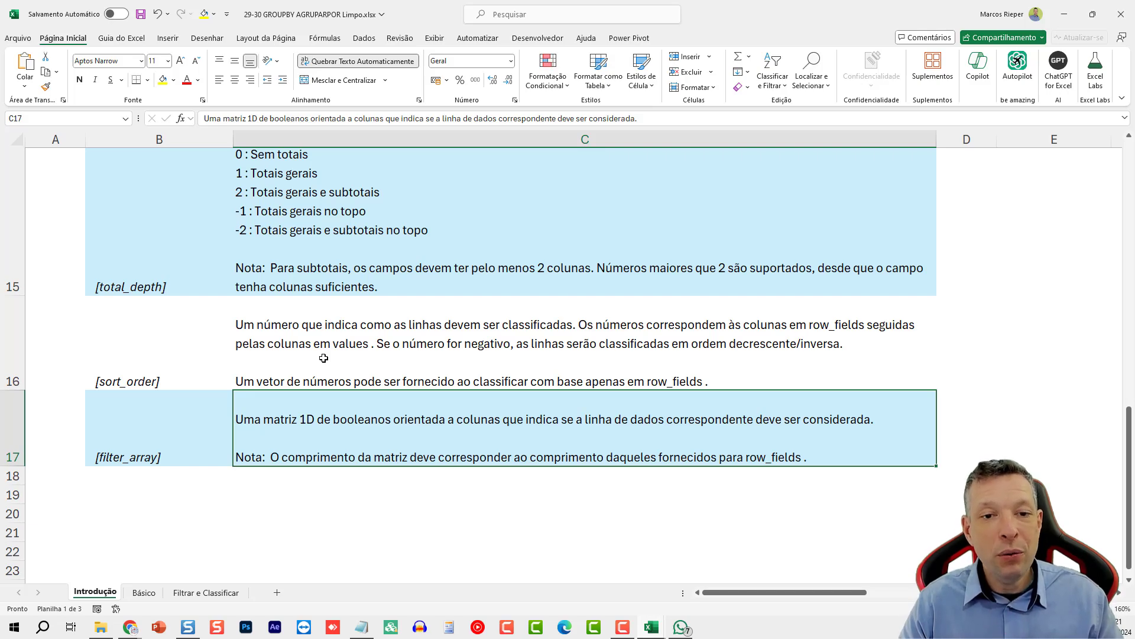
scroll(323, 358, up, 5)
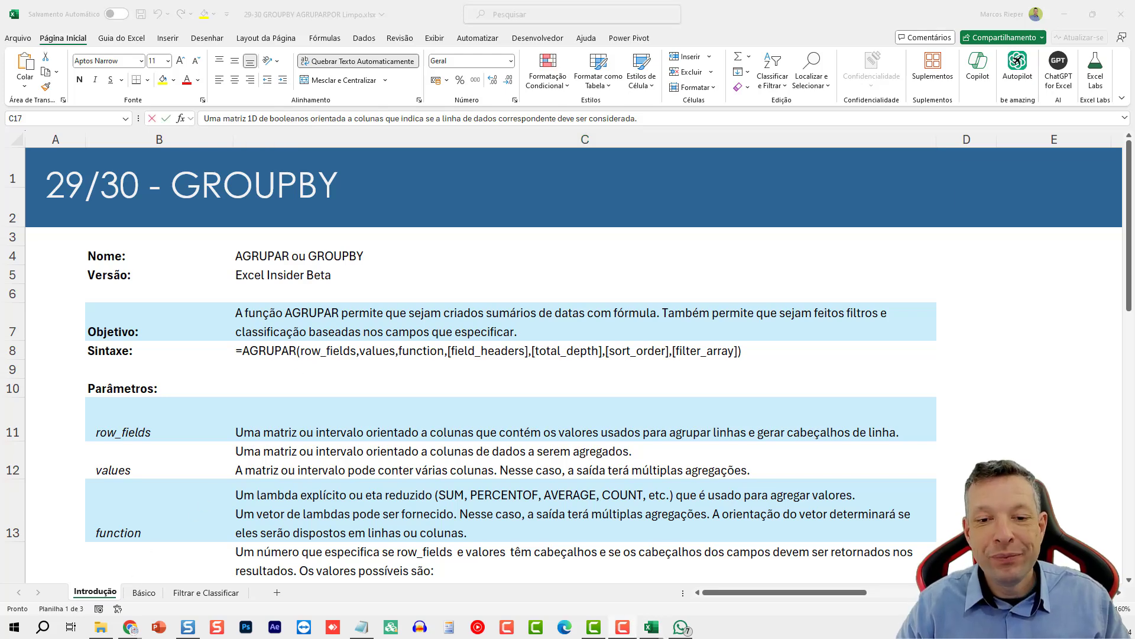
On the Básico sheet, start an AGRUPARPOR formula in cell H6 under the "Total de vendas por Região" heading
click(141, 592)
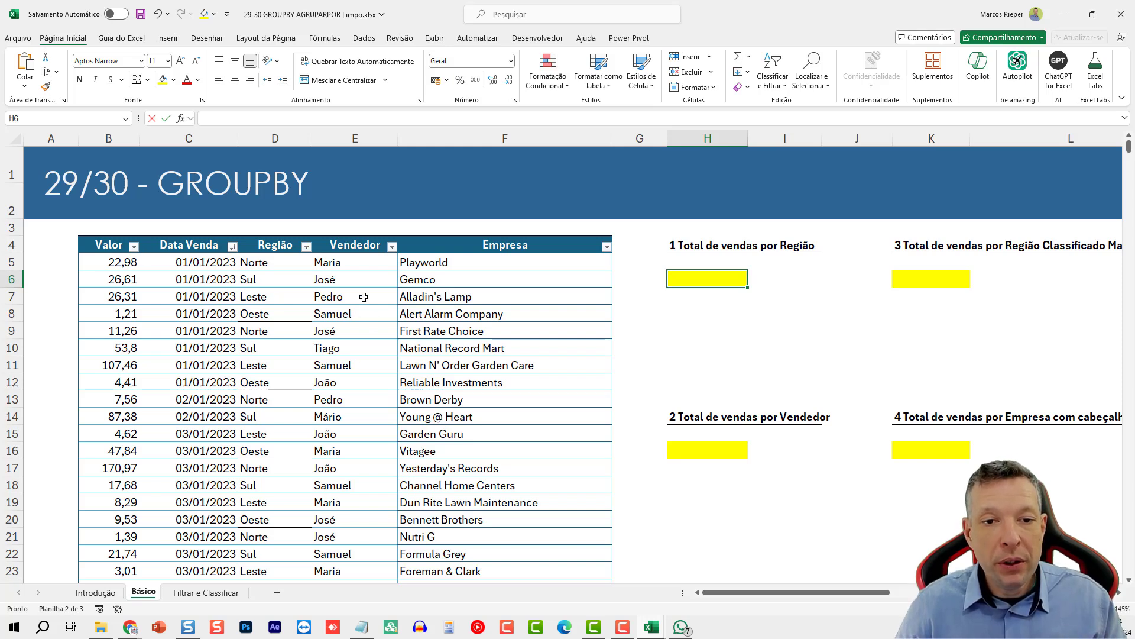
drag(692, 279, 686, 366)
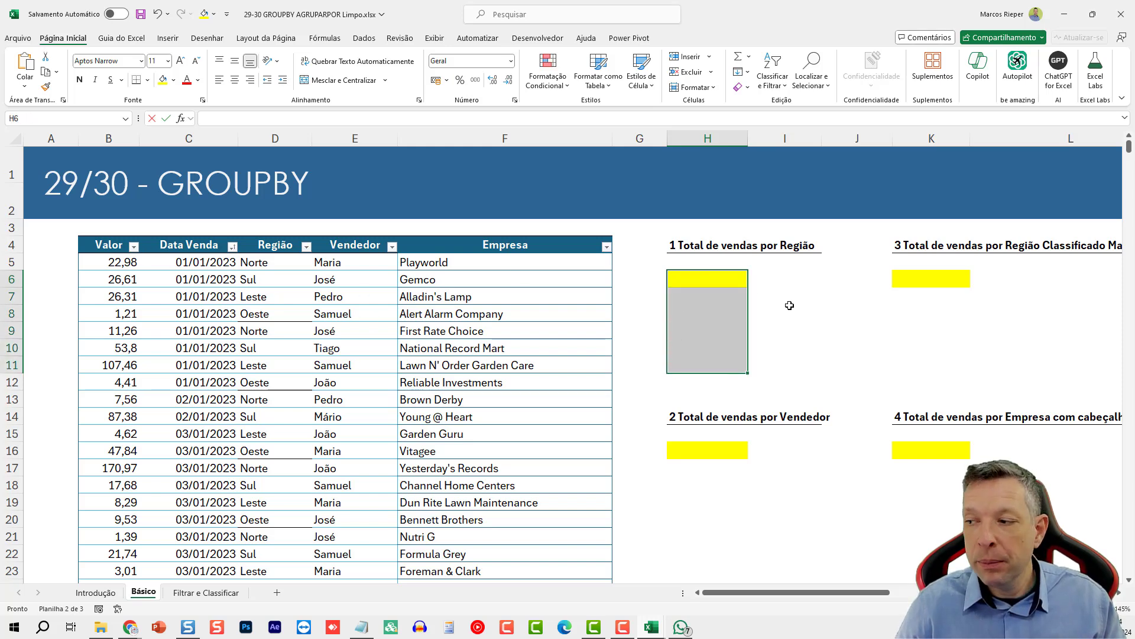
drag(786, 277, 765, 380)
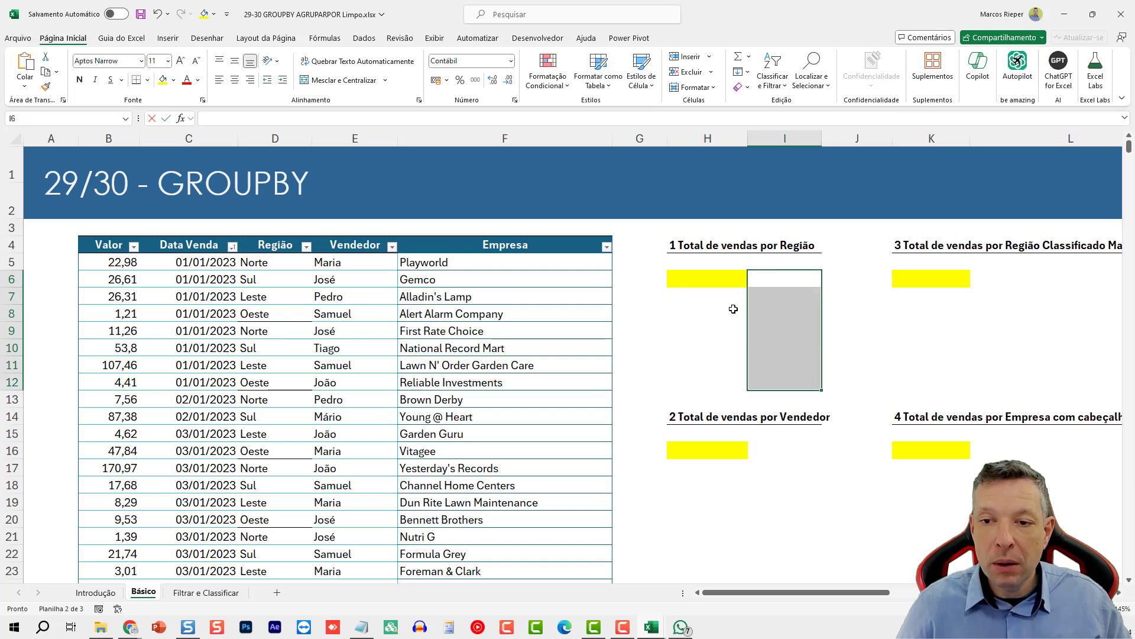
click(704, 276)
text(=AGREG)
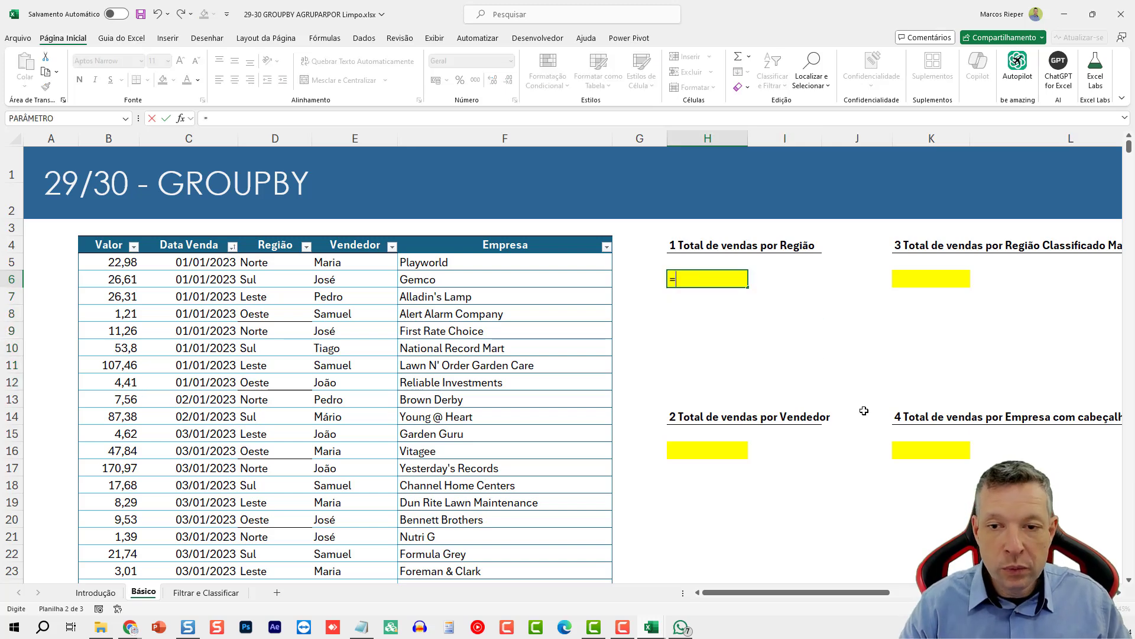
key(BackSpace)
key(BackSpace)
text(UP)
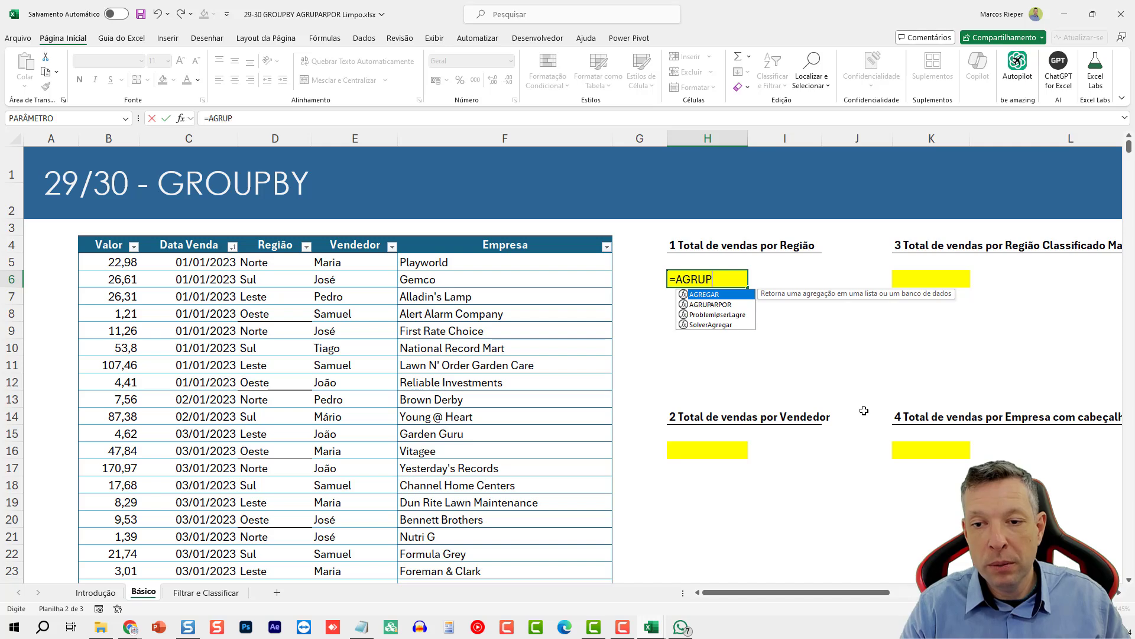
key(Tab)
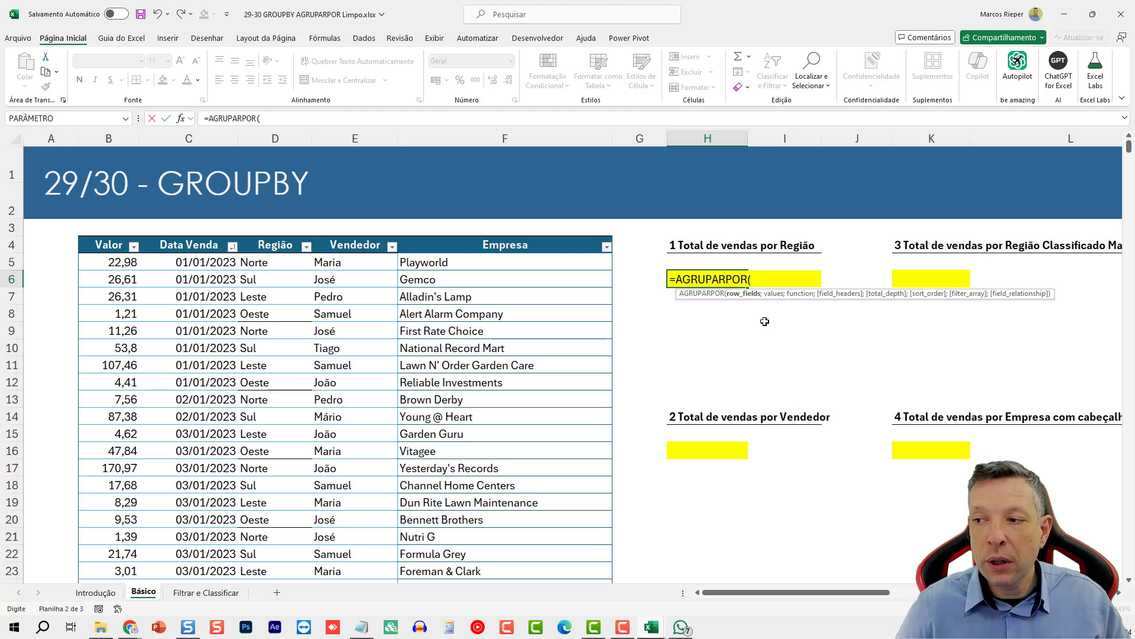
Set the row_fields argument to the entire Região column of tFaturamento including its header, and continue the formula on a new line
click(299, 331)
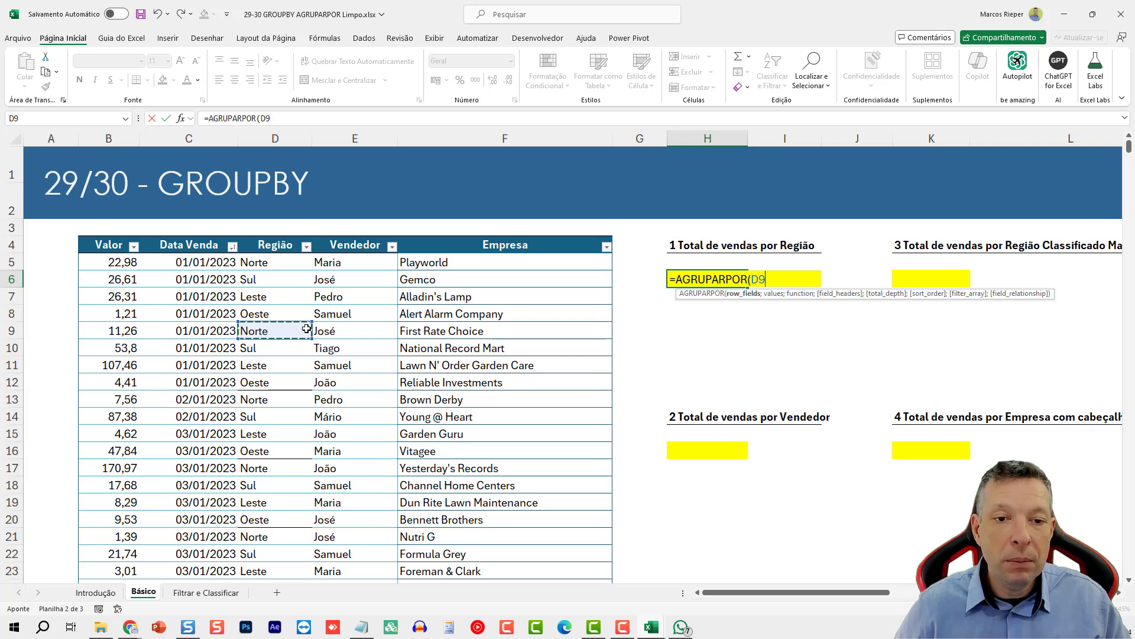
key(ctrl+Down)
key(ctrl+shift+Up)
scroll(307, 328, up, 1)
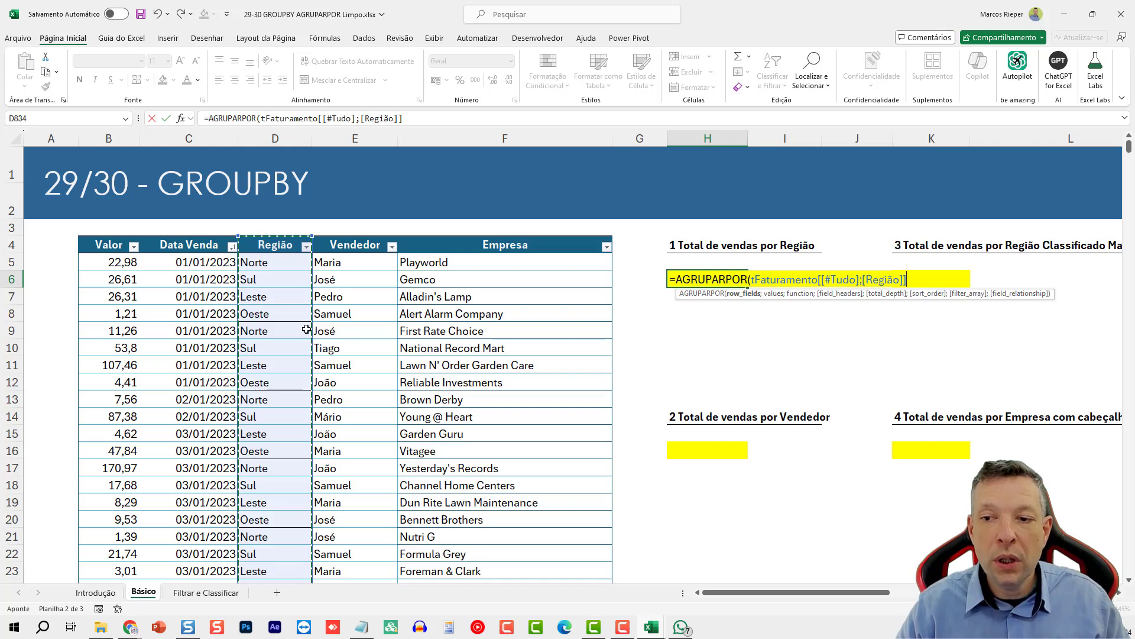
text(;)
key(alt+Return)
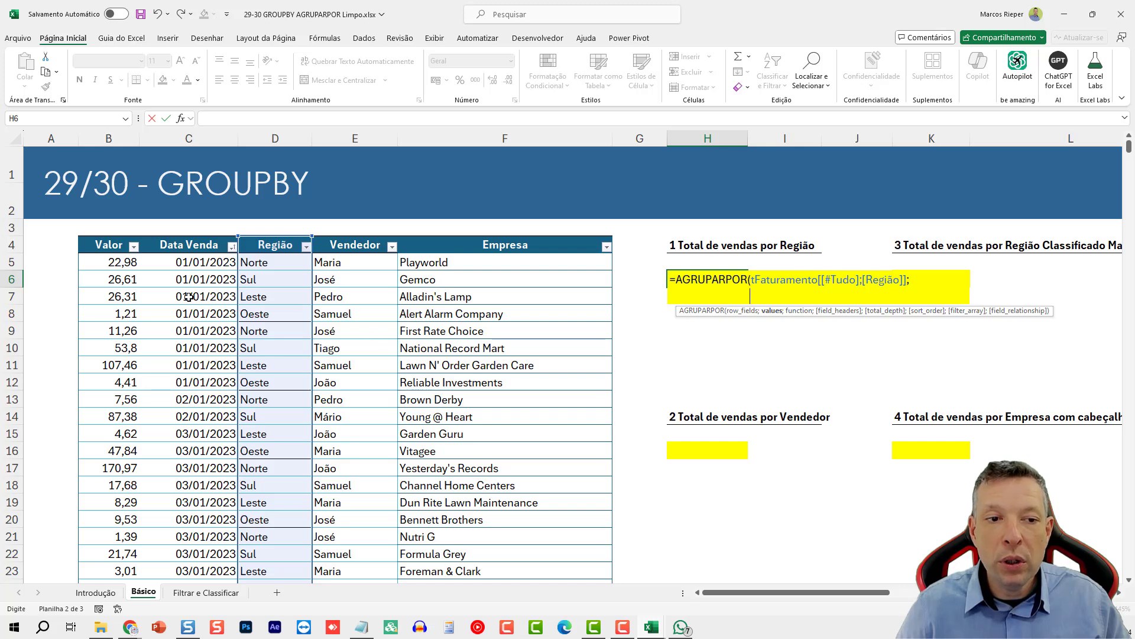
Set the values argument to the entire Valor column of tFaturamento, including its header
click(115, 281)
key(ctrl+Down)
key(ctrl+shift+Up)
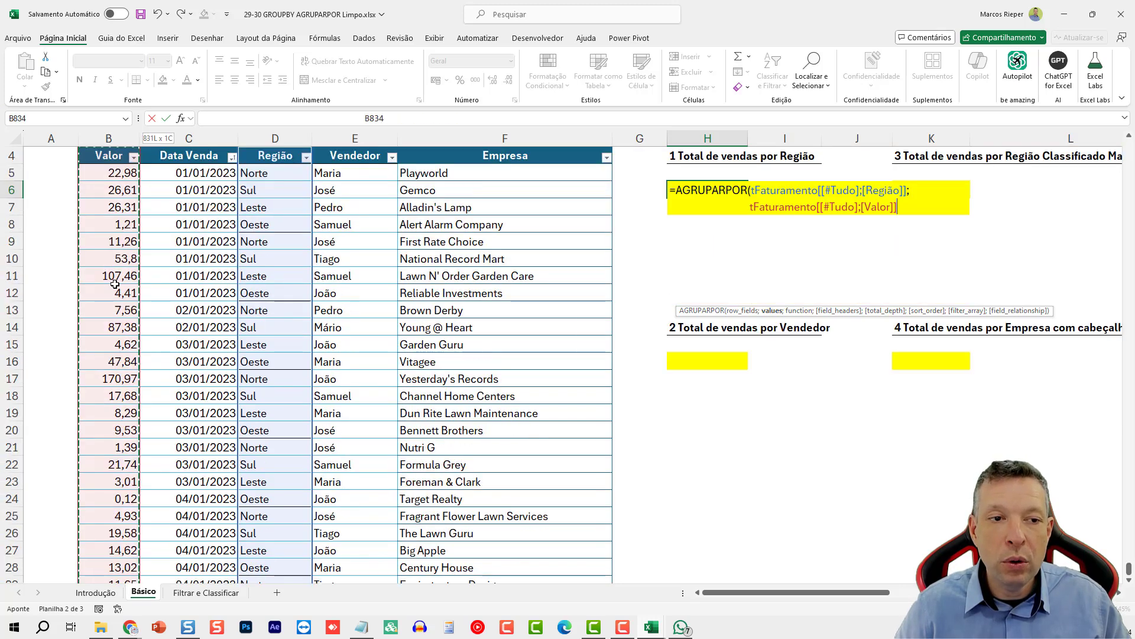
scroll(112, 284, up, 1)
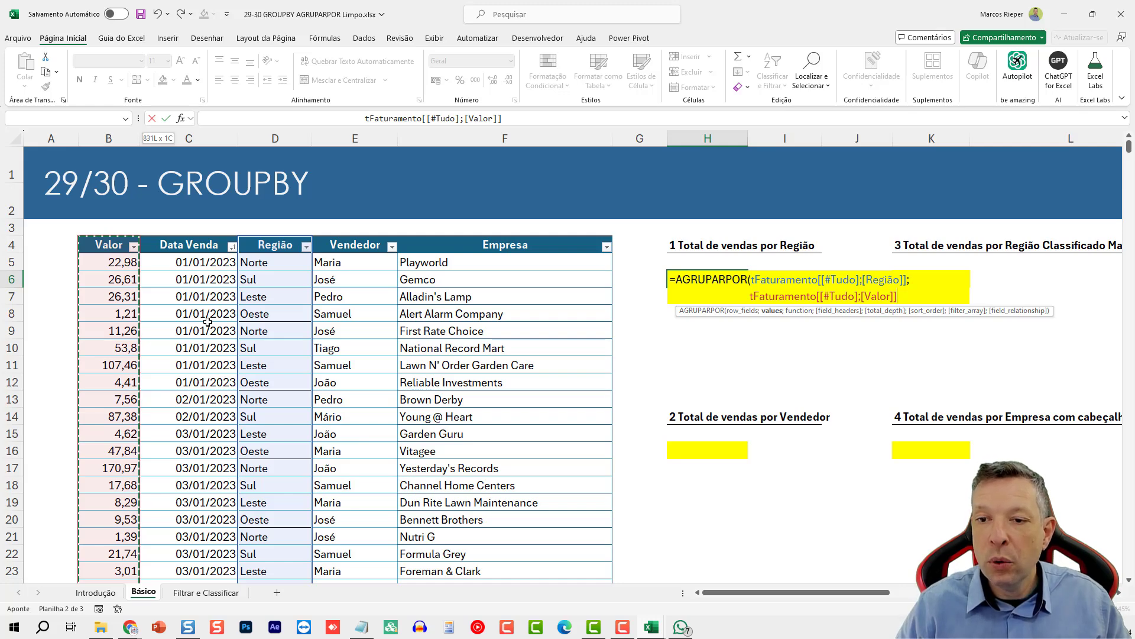
text(;)
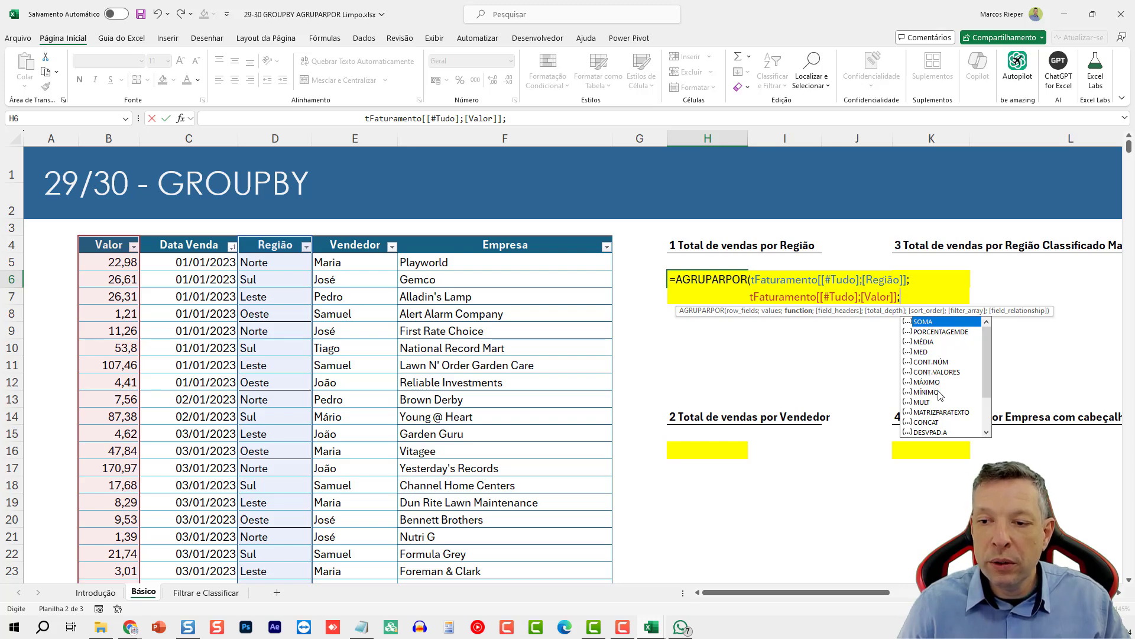
Look through the available aggregation functions, choose SOMA as the function argument, and complete the AGRUPARPOR formula
drag(988, 393, 988, 421)
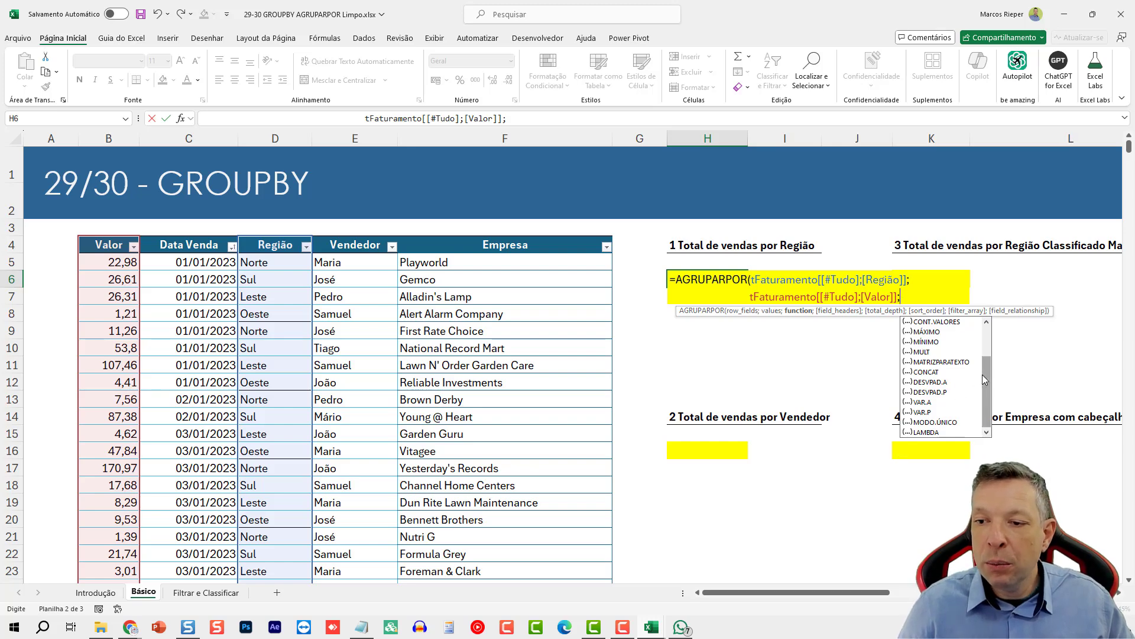
drag(987, 383, 987, 343)
double_click(937, 322)
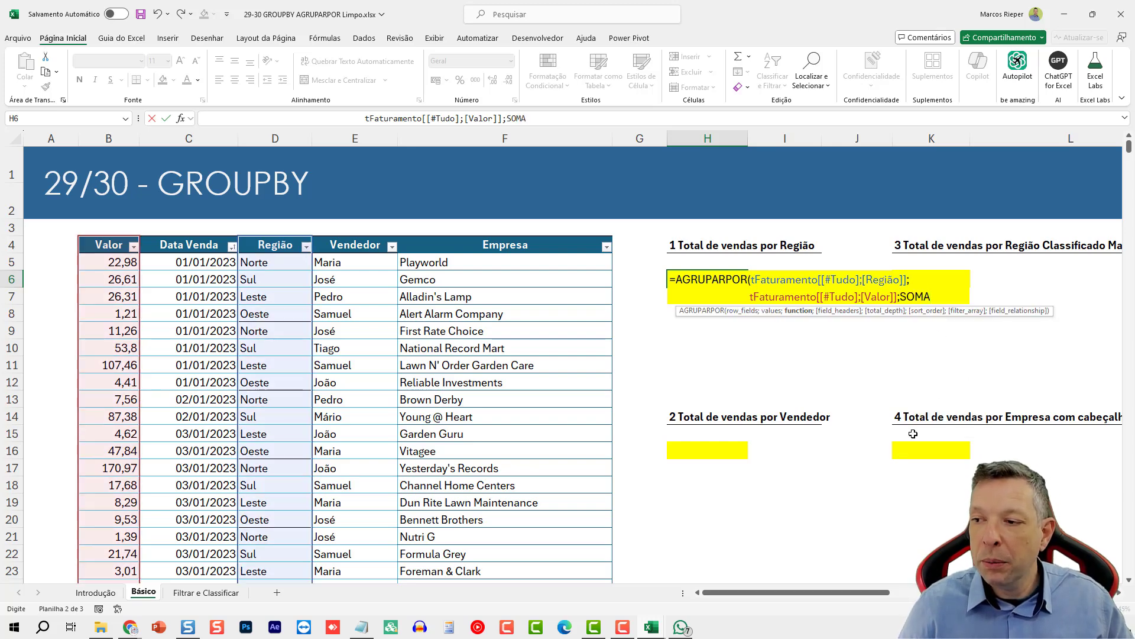
text())
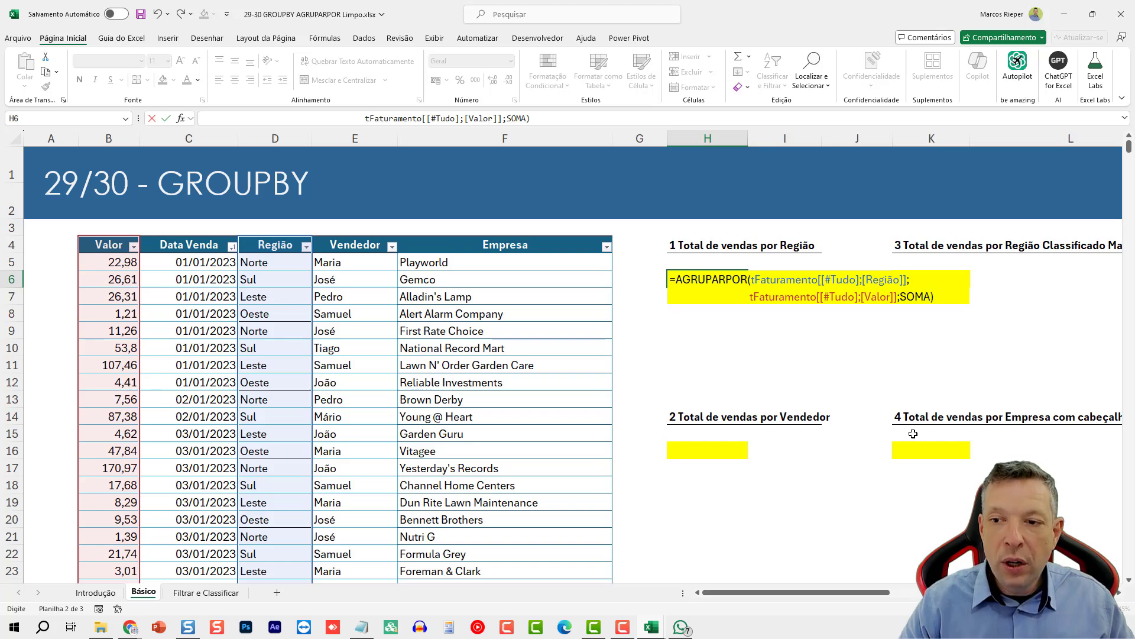
key(Return)
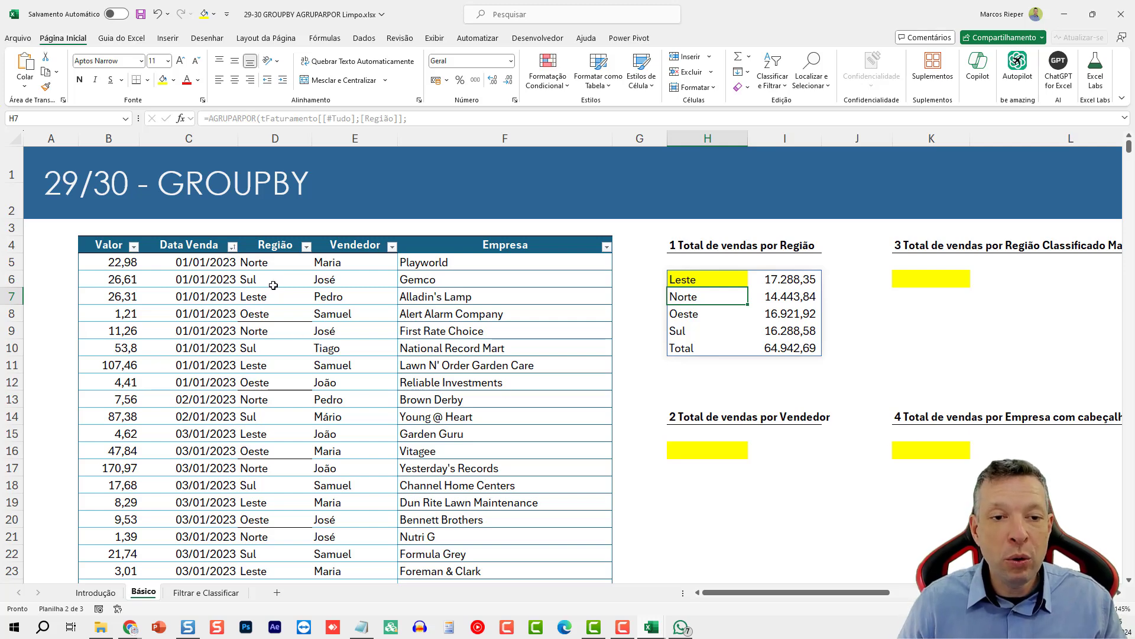
Compare the region totals with the Região column and check which result cell holds the AGRUPARPOR formula
drag(273, 286, 263, 458)
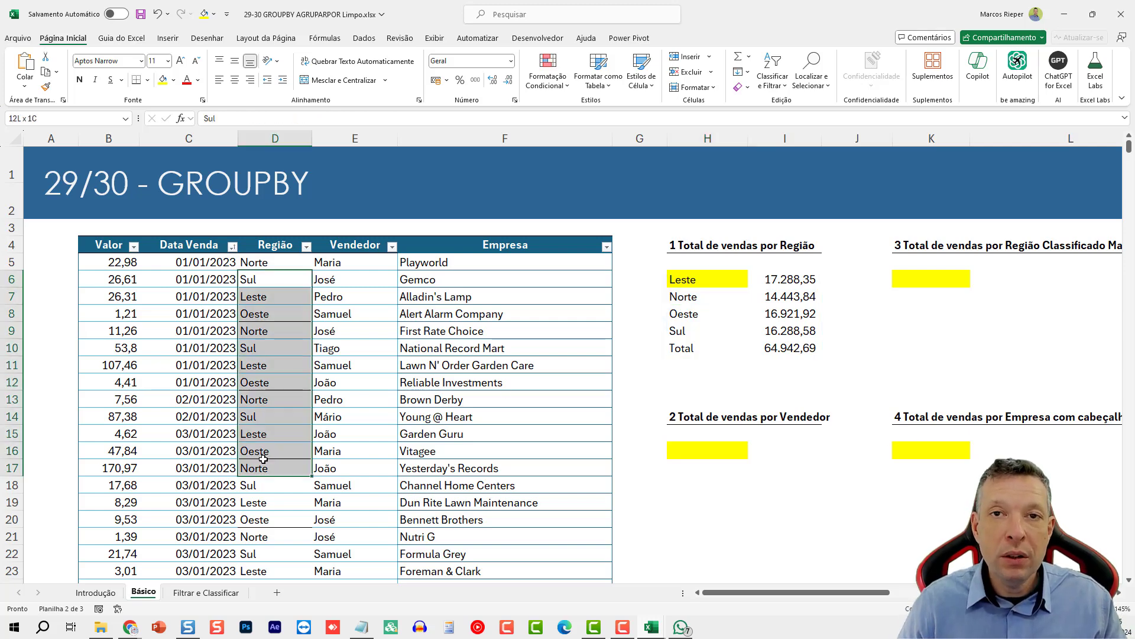
click(794, 285)
key(F2)
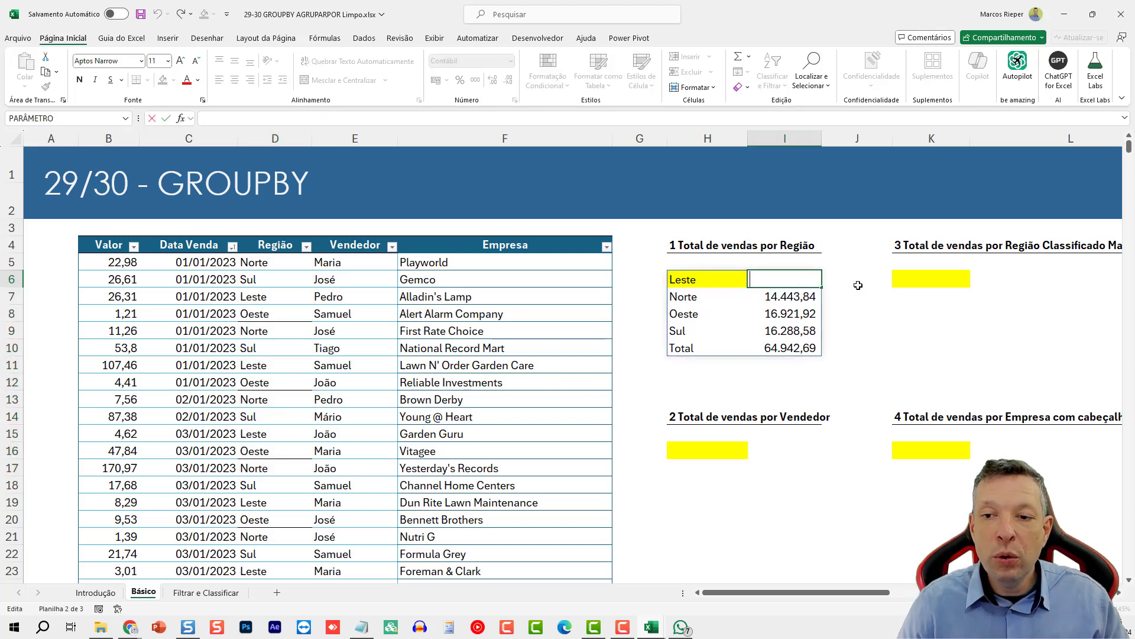
key(Escape)
click(737, 282)
key(F2)
key(Return)
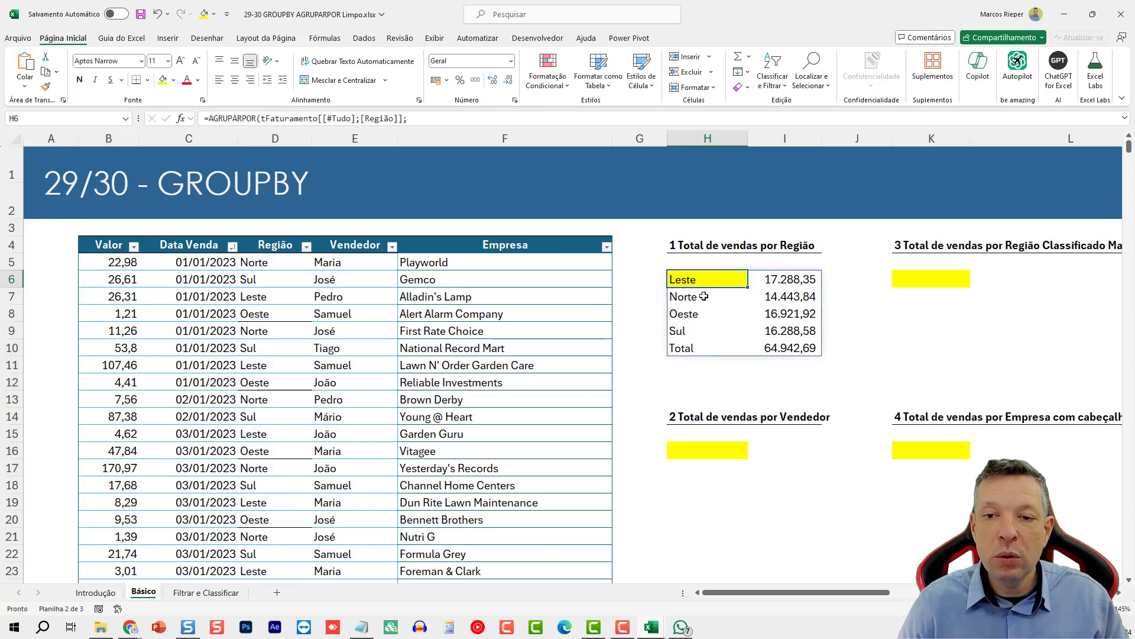
double_click(782, 329)
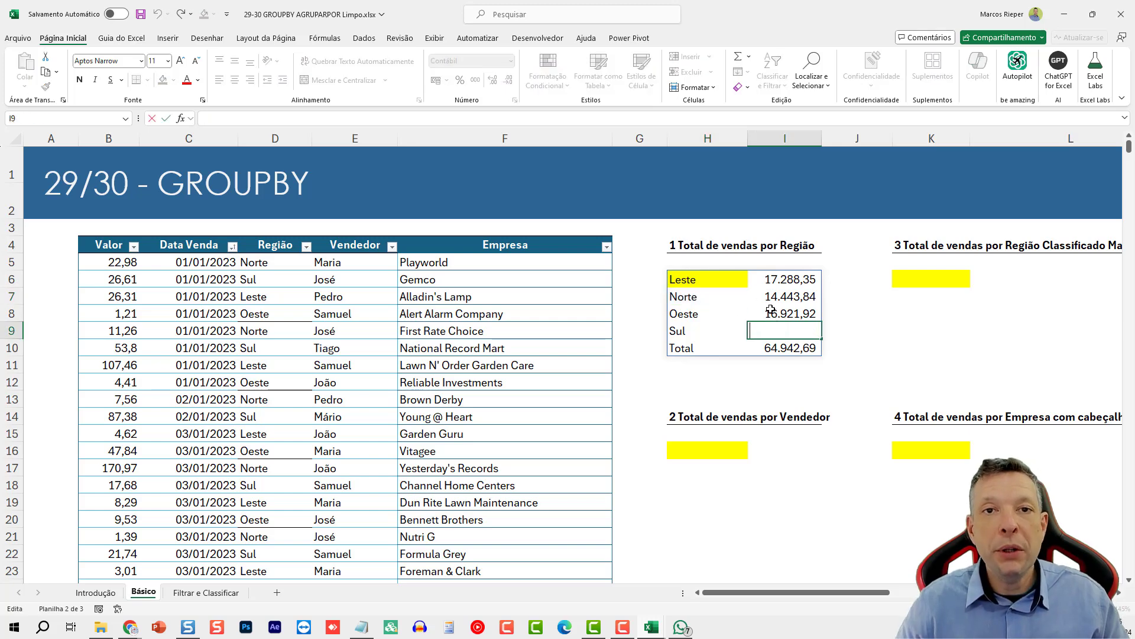
key(Escape)
Try MÉDIA instead of SOMA as the function argument of the region formula in H6, and undo the change
double_click(703, 276)
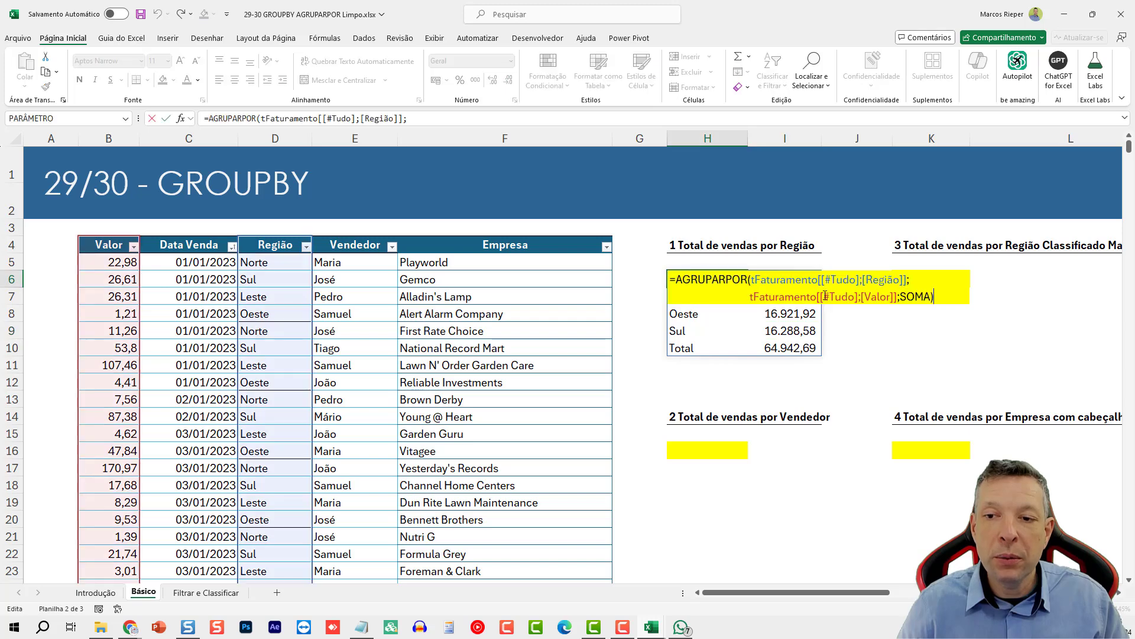
double_click(917, 294)
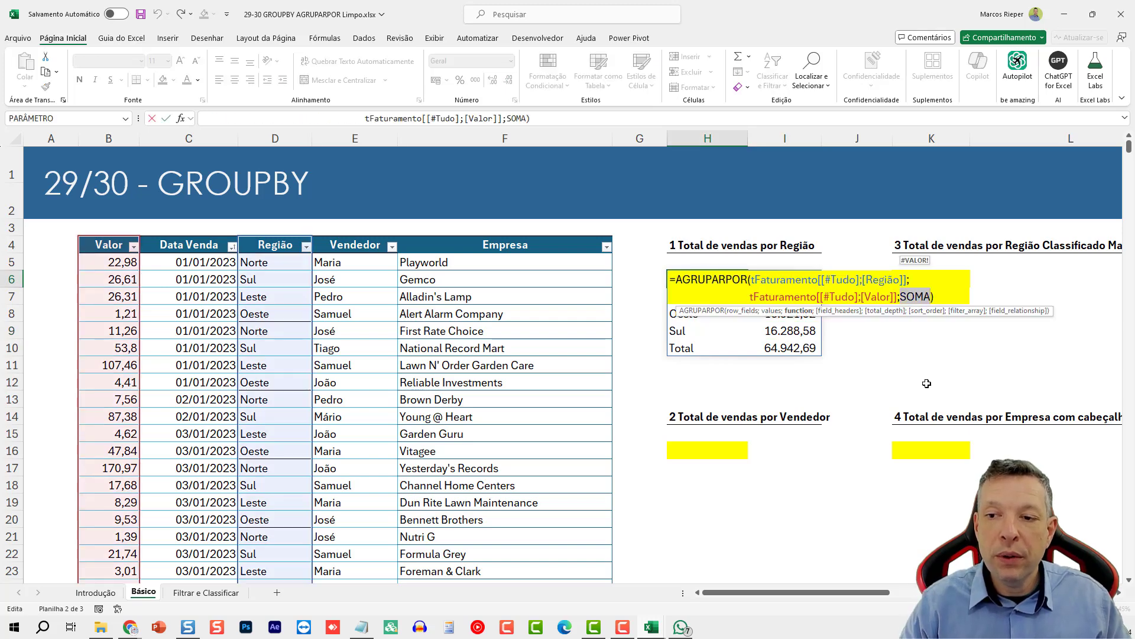
key(BackSpace)
key(BackSpace)
text(;MÉDIA)
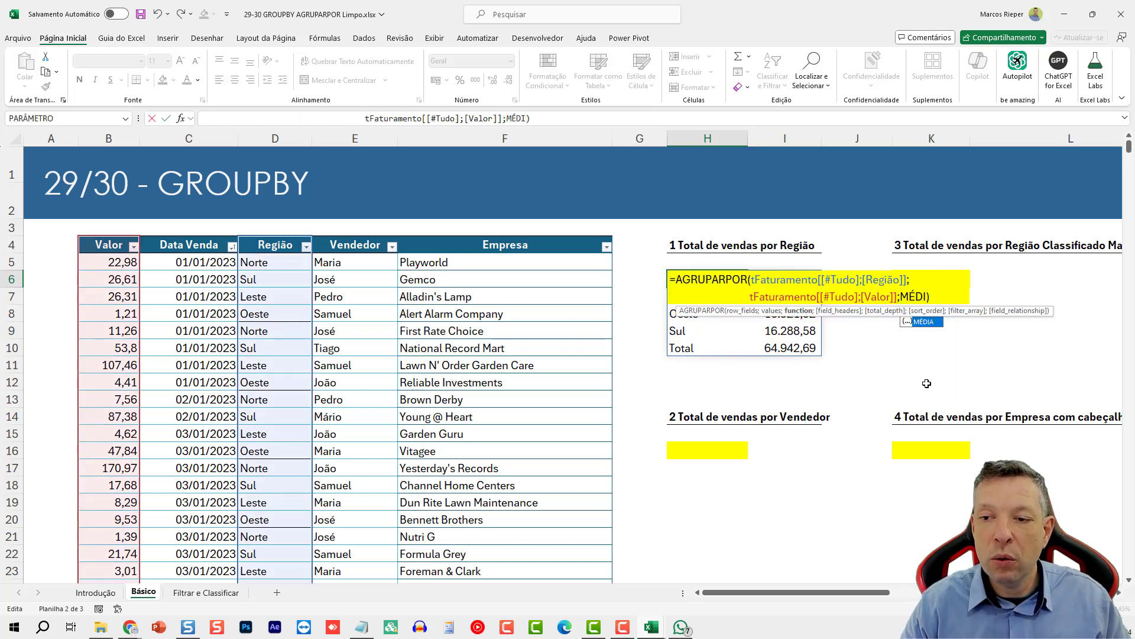
key(Return)
key(Up)
key(ctrl+z)
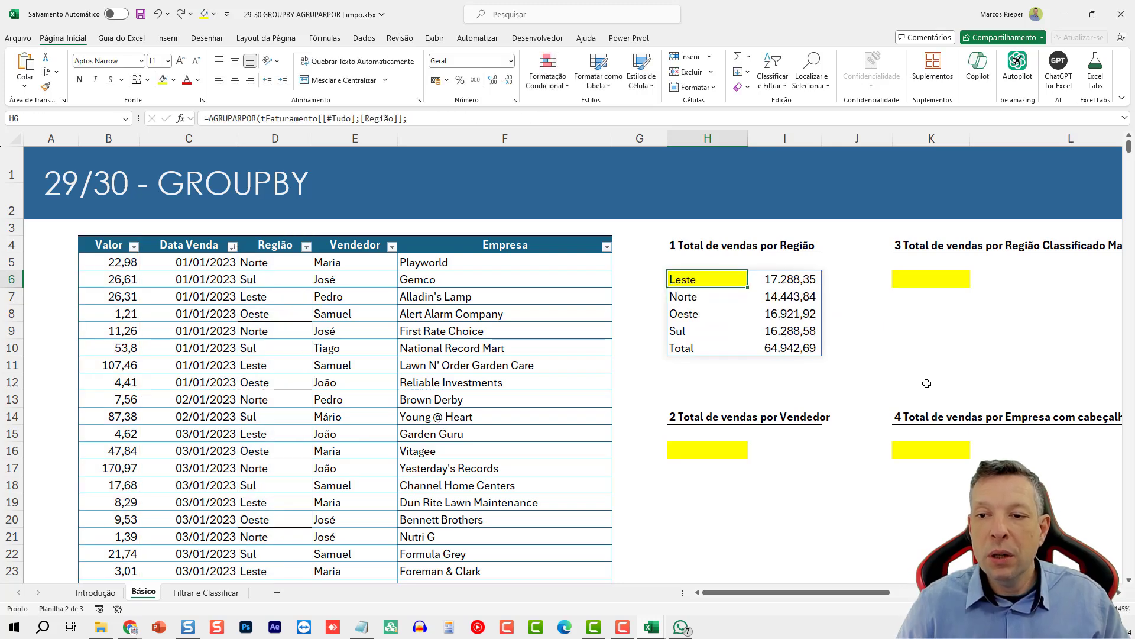
Start an AGRUPARPOR formula in cell H16 under the "Total de vendas por Vendedor" heading
click(718, 445)
scroll(773, 435, down, 3)
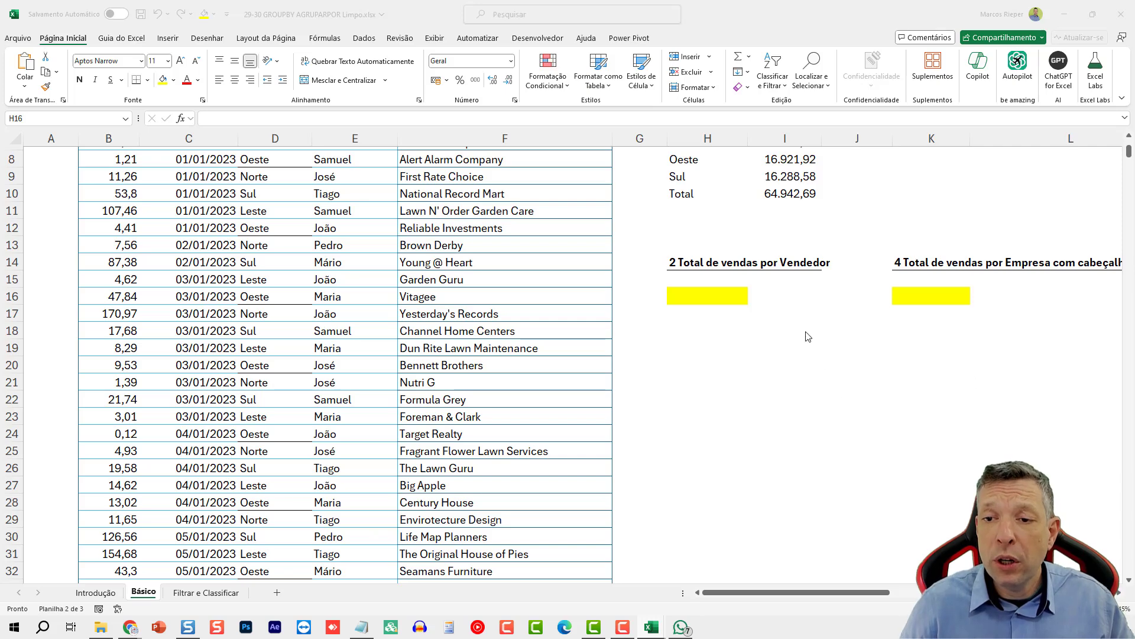
click(727, 294)
text(=)
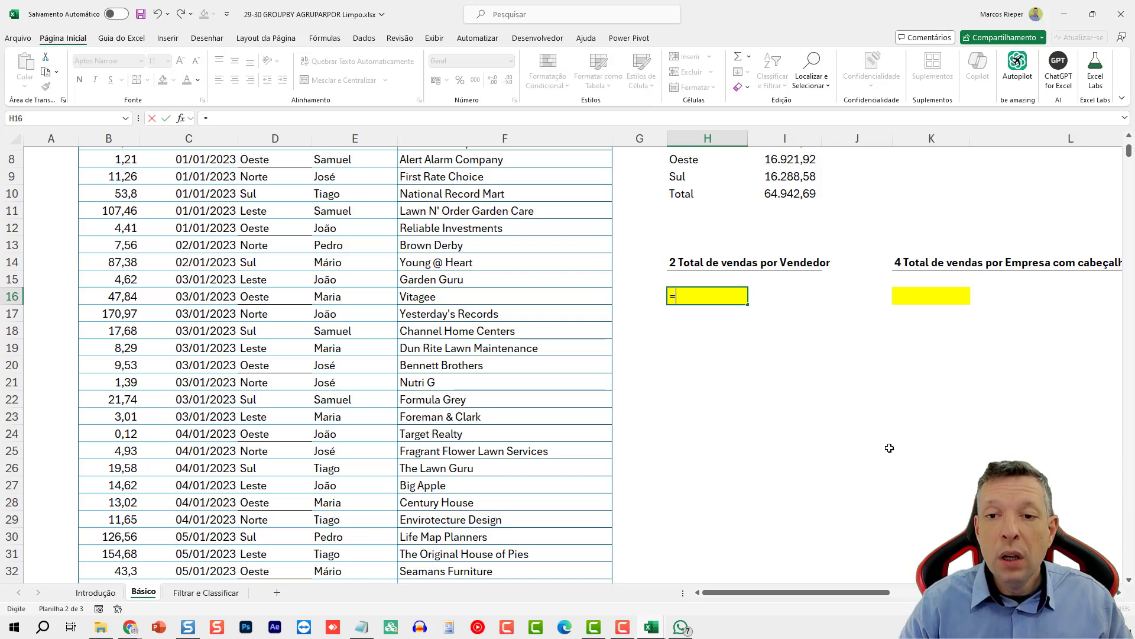
text(AGRUPARPOR()
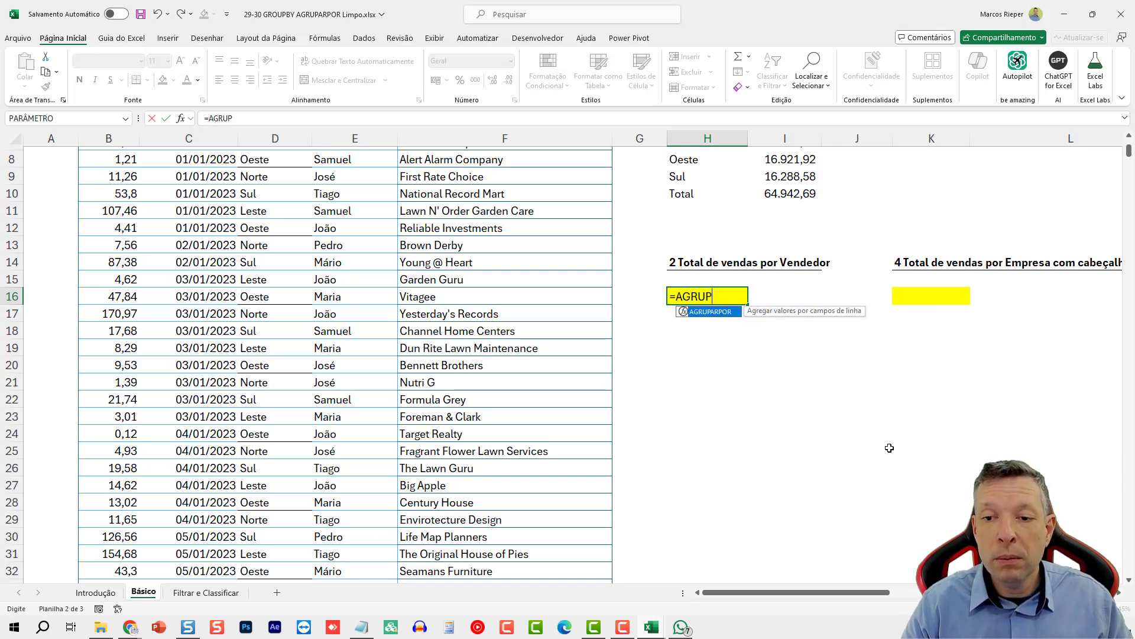
Set the row_fields argument to the entire Vendedor column of tFaturamento including its header, and continue the formula on a new line
click(272, 326)
key(Right)
key(ctrl+Down)
key(ctrl+shift+Up)
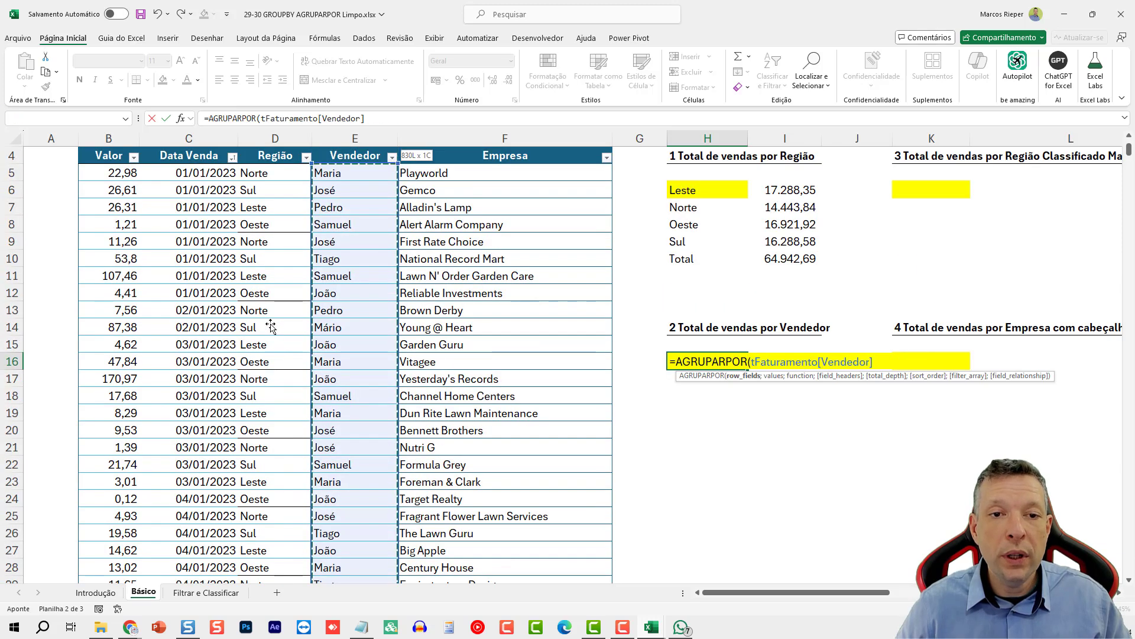
key(ctrl+shift+Up)
text(;[)
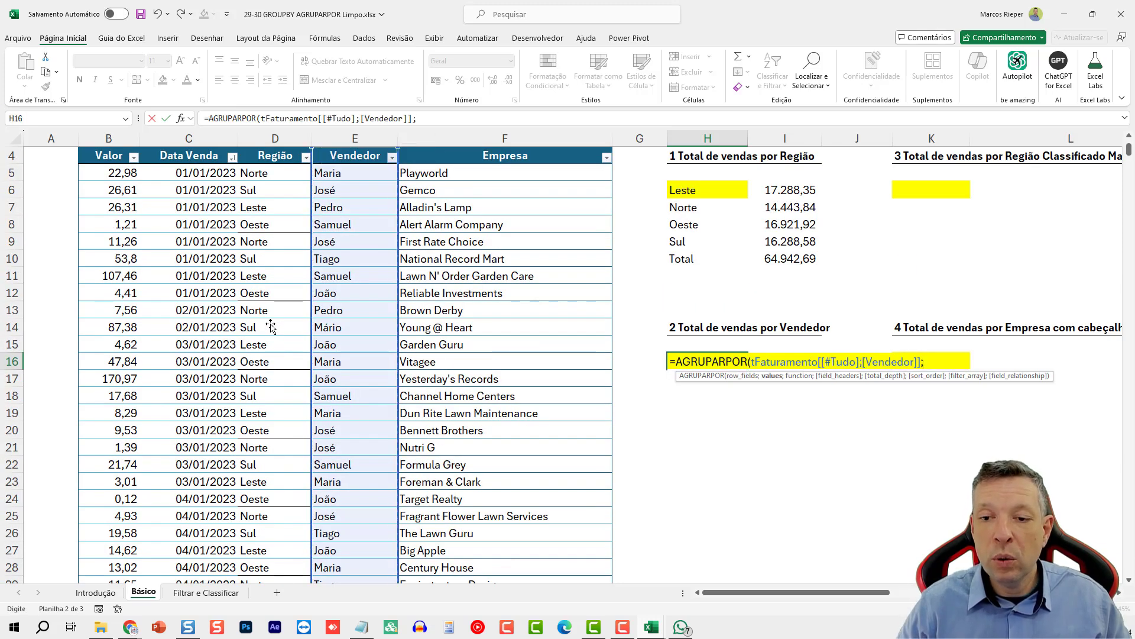
key(alt+Return)
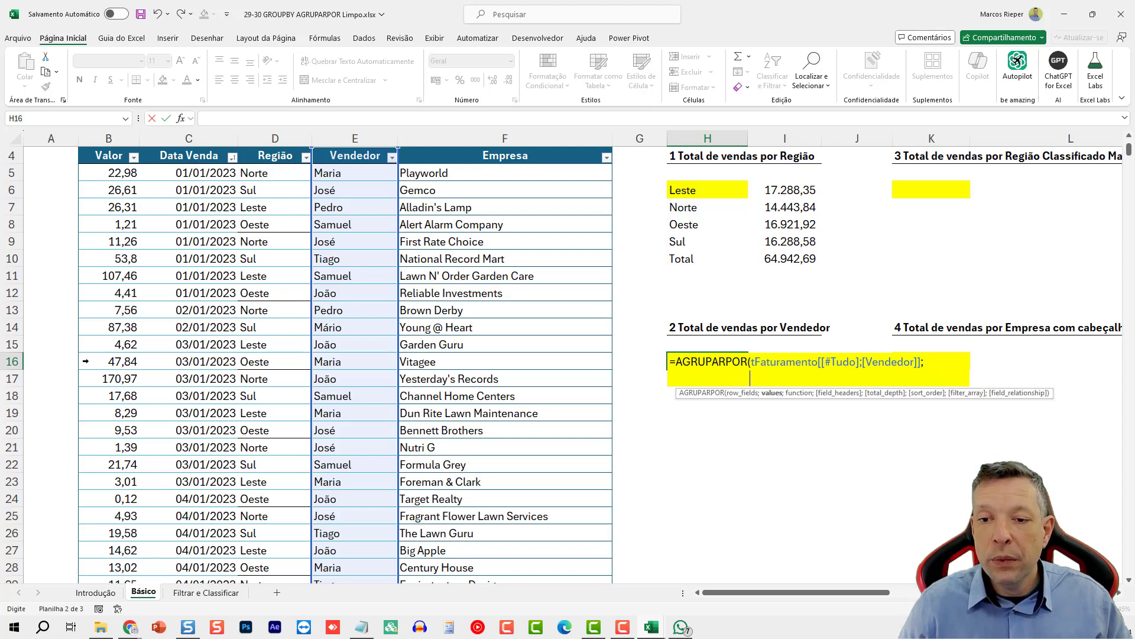
Set the values argument to the entire Valor column with its header, and complete the formula with SOMA as the function
click(127, 309)
key(ctrl+Down)
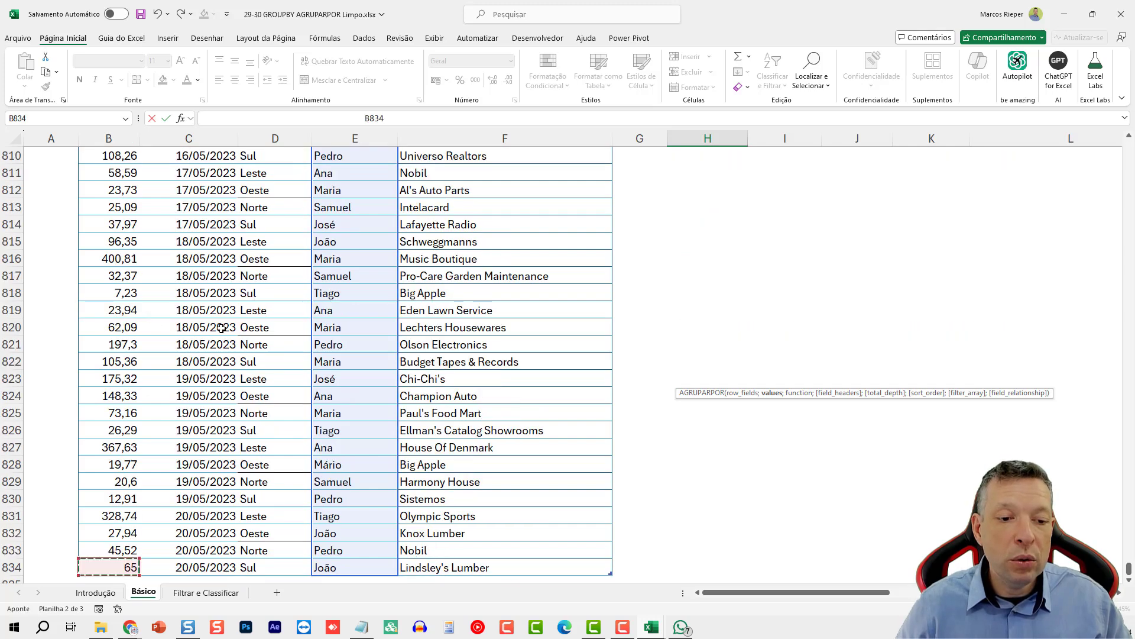
key(ctrl+shift+Up)
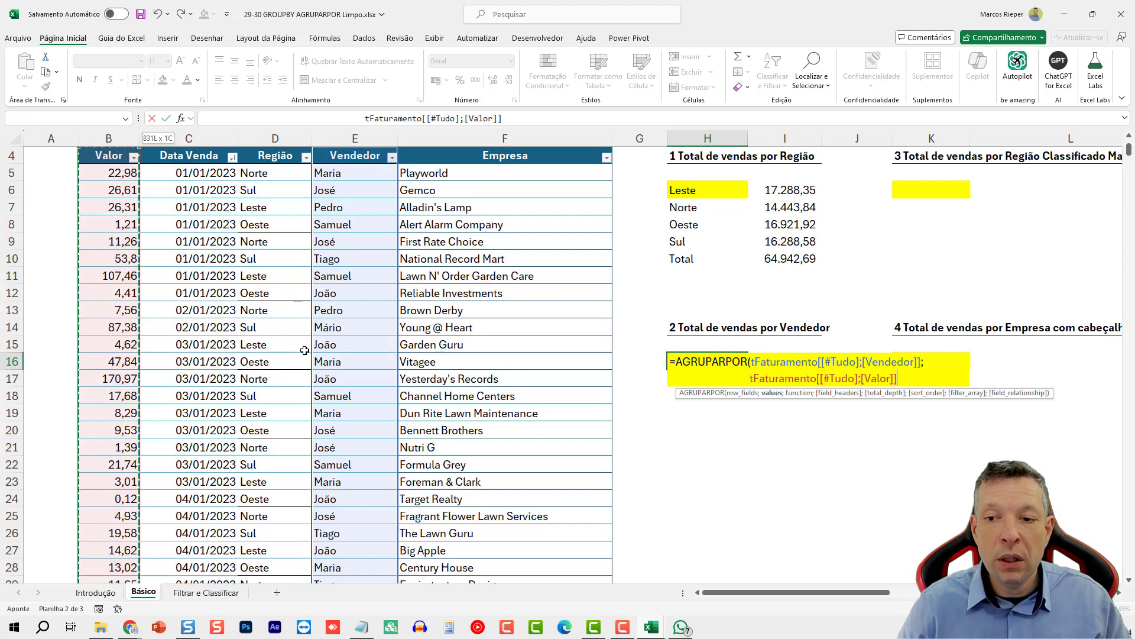
text(;)
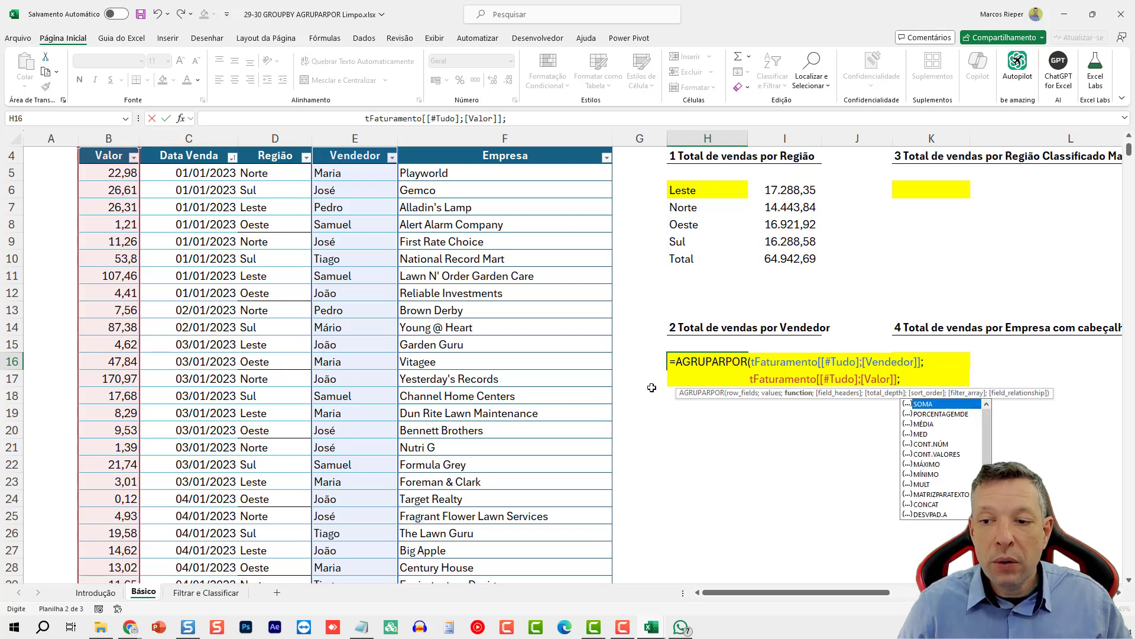
key(Tab)
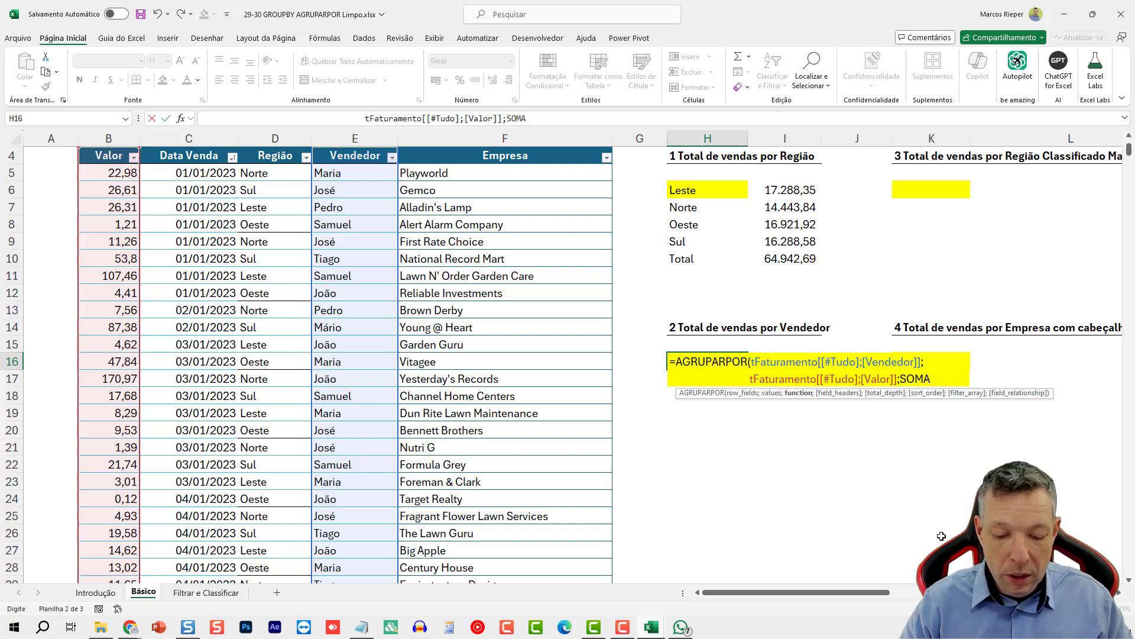
text())
key(Return)
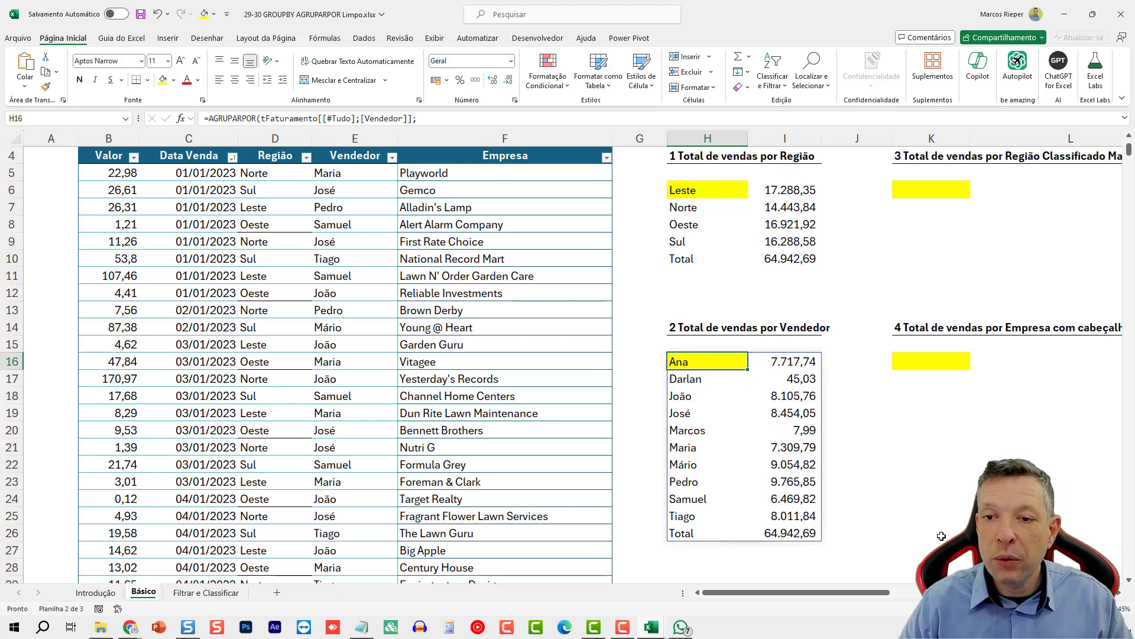
Check the region summary's total row and the individual amounts in both the region and vendor summaries
drag(680, 260, 792, 255)
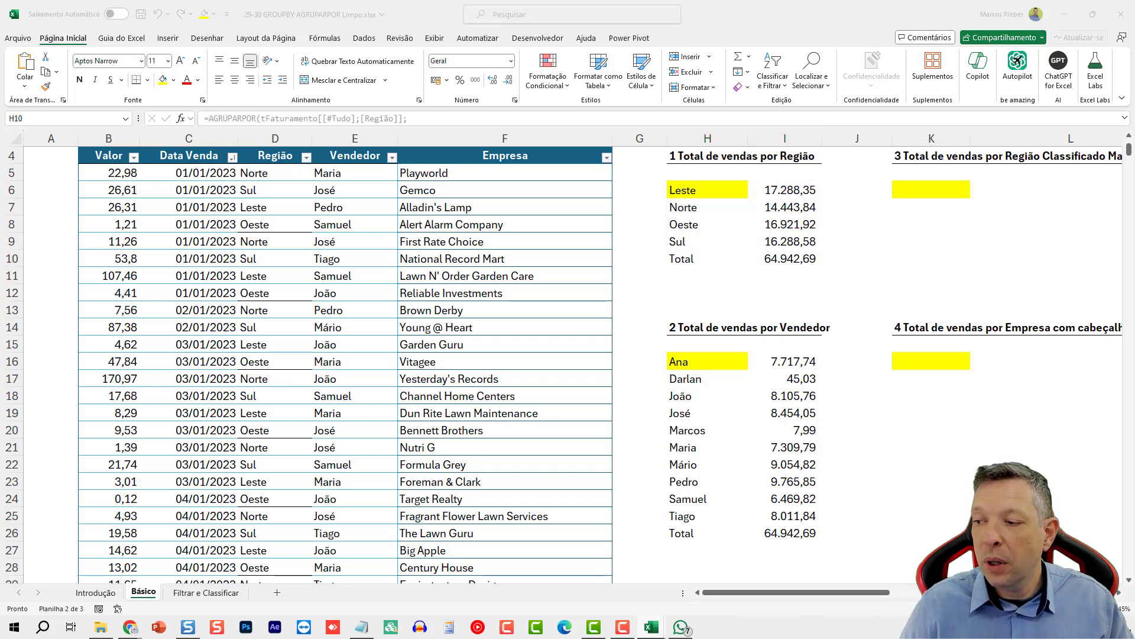
click(794, 259)
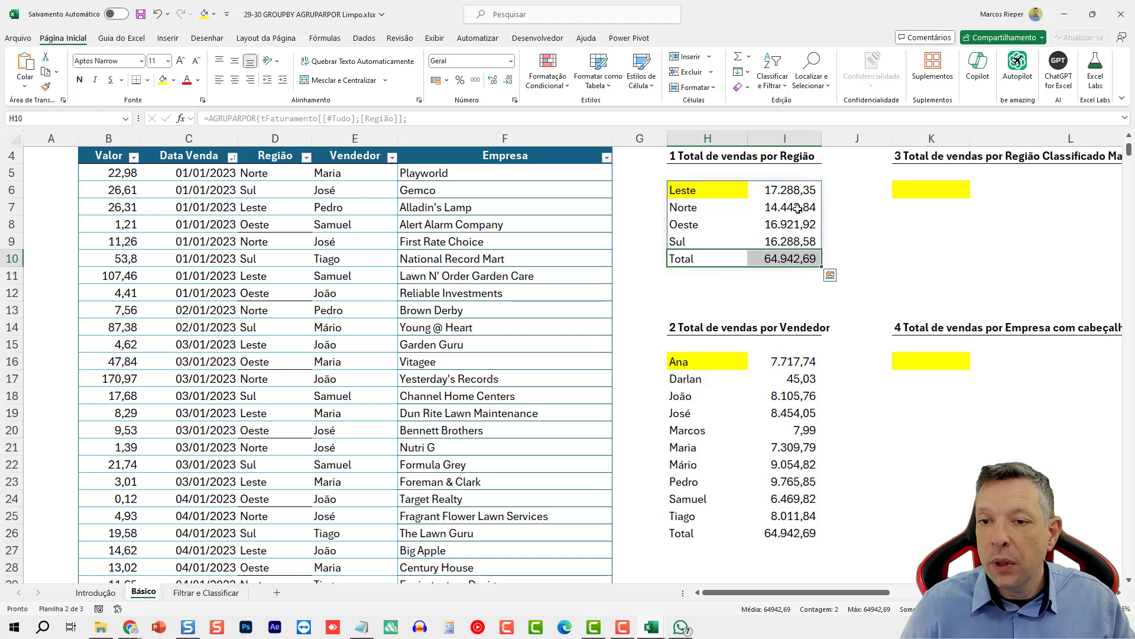
click(793, 196)
drag(788, 208, 789, 241)
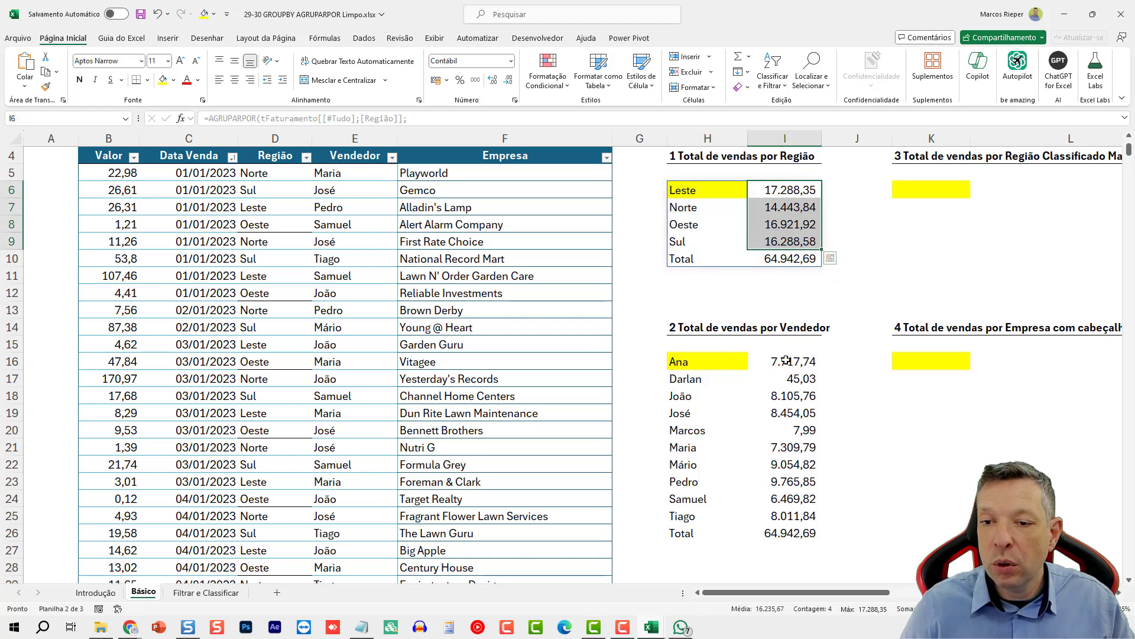
drag(786, 361, 796, 522)
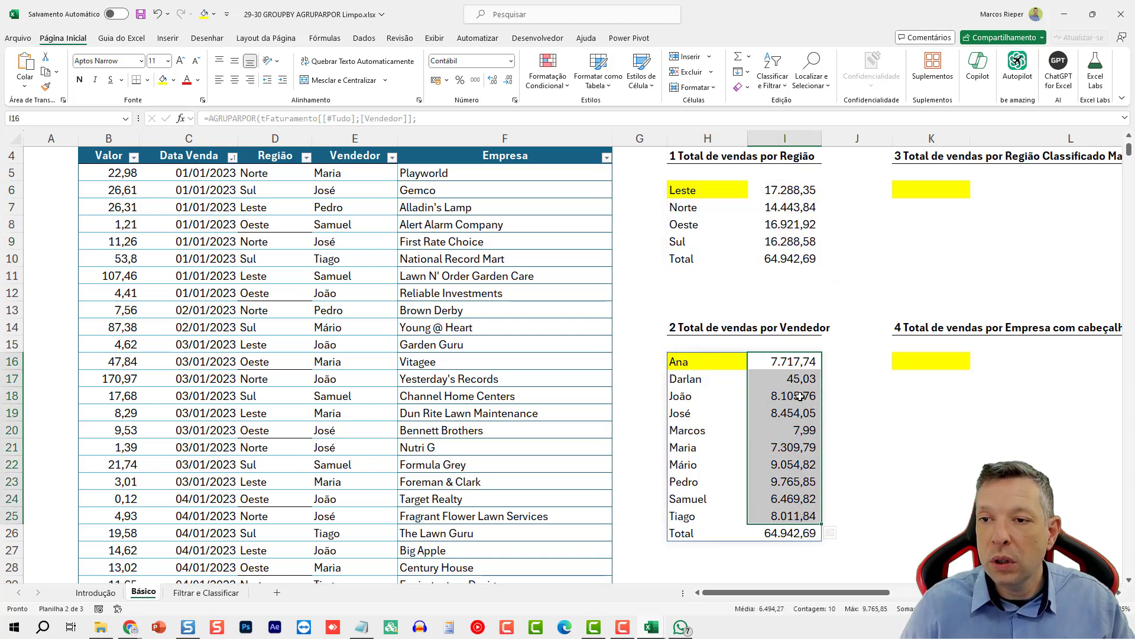
Start an AGRUPARPOR formula in cell K6 under the "Total de vendas por Região Classificado Maior pro Menor" heading
click(910, 184)
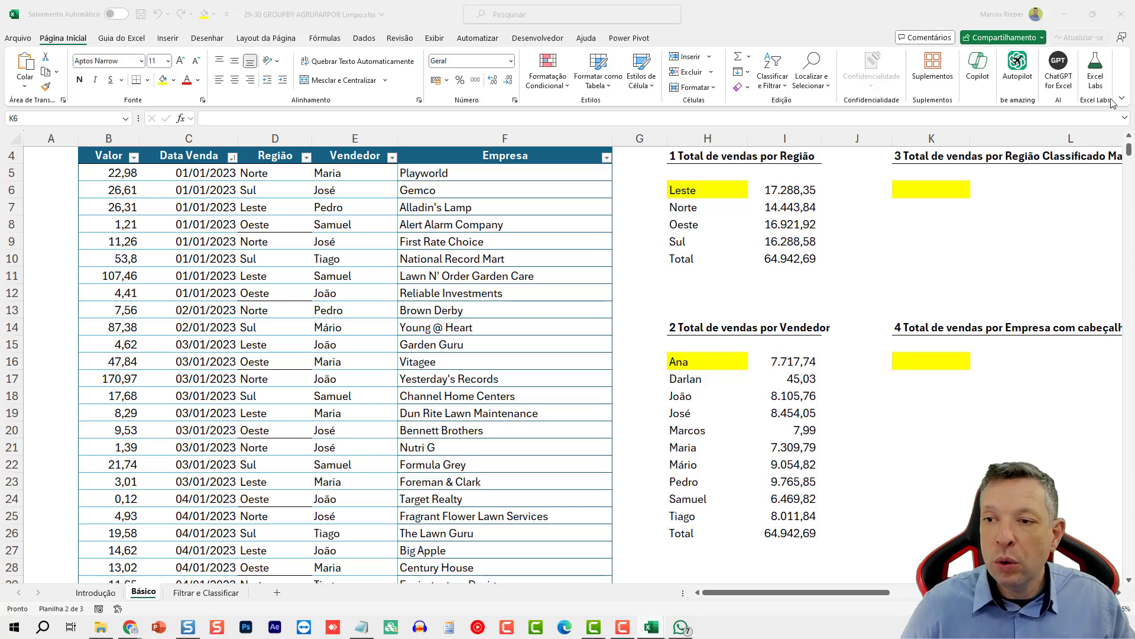
click(924, 183)
drag(801, 591, 847, 591)
scroll(755, 302, up, 1)
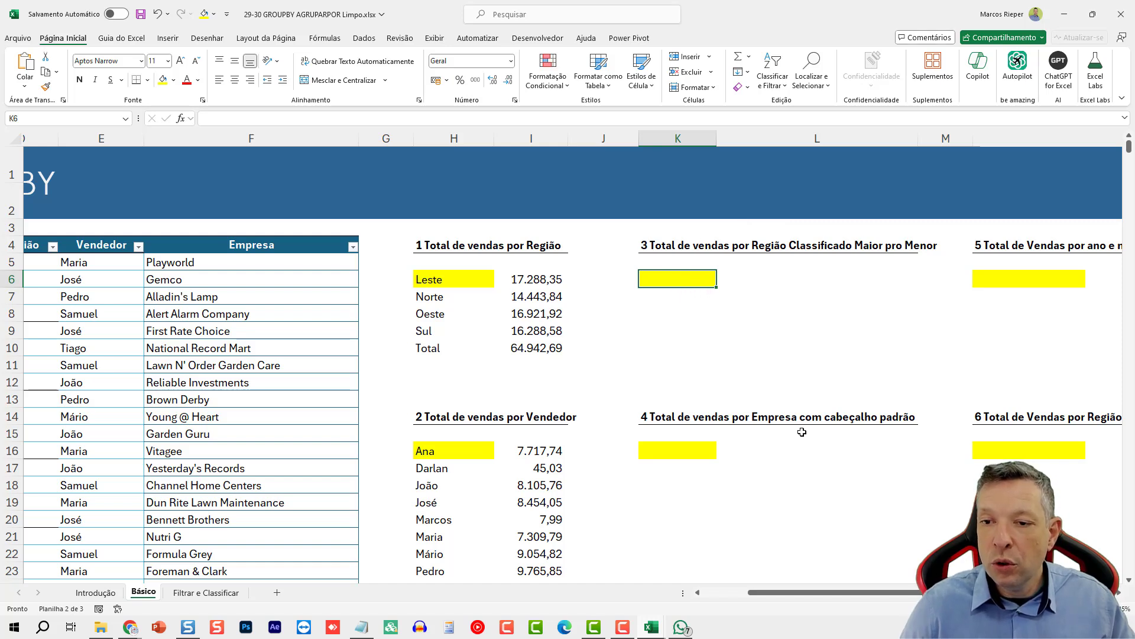
text(=)
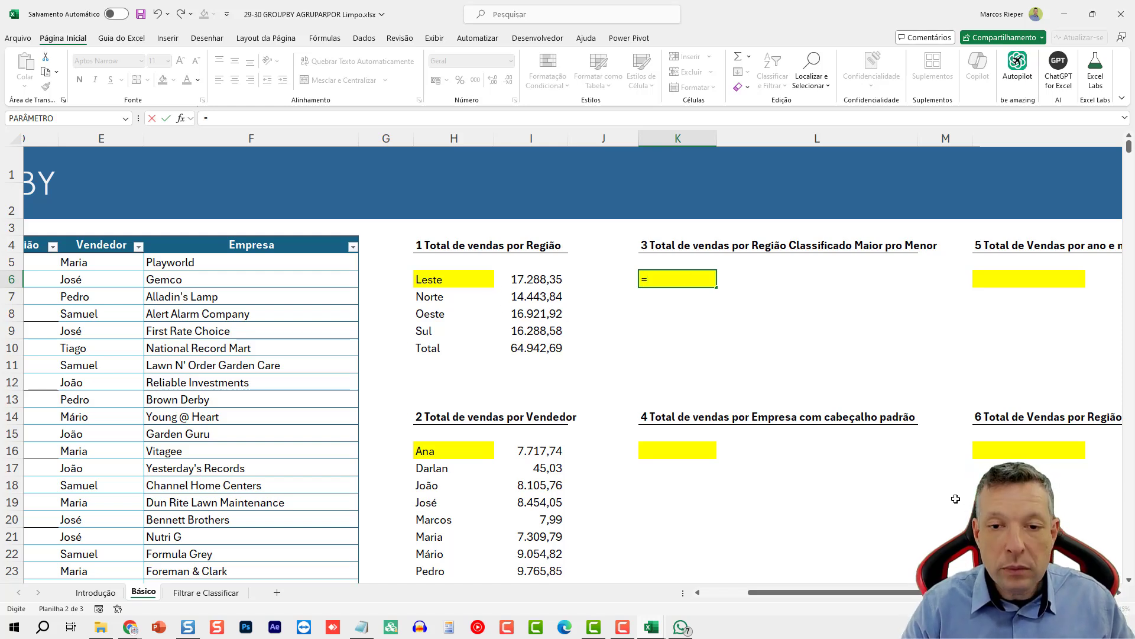
text(AGRU)
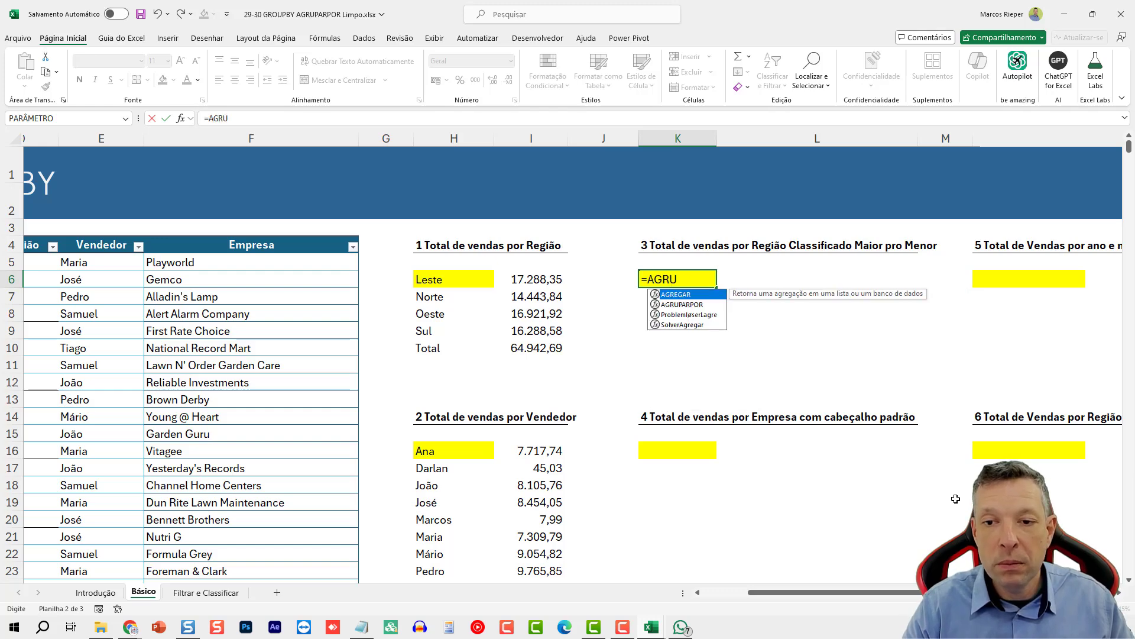
text(PA)
key(Tab)
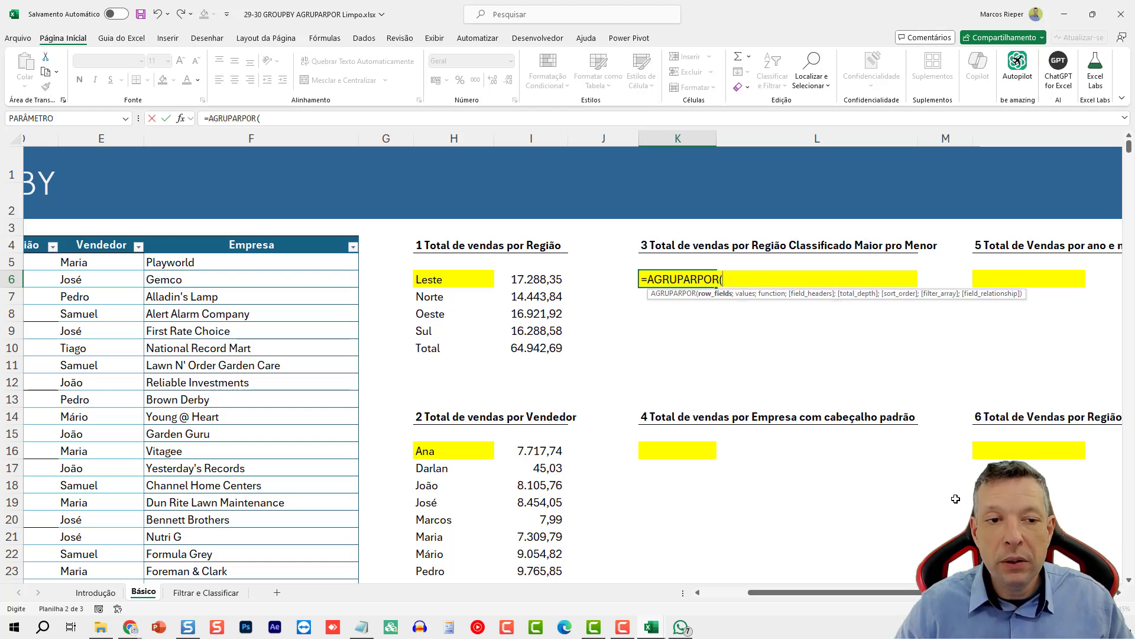
Set the row_fields argument of the K6 formula to the entire Região column of tFaturamento, including its header
key(Home)
key(Right)
key(Right)
key(Right)
key(ctrl+Down)
key(ctrl+shift+Up)
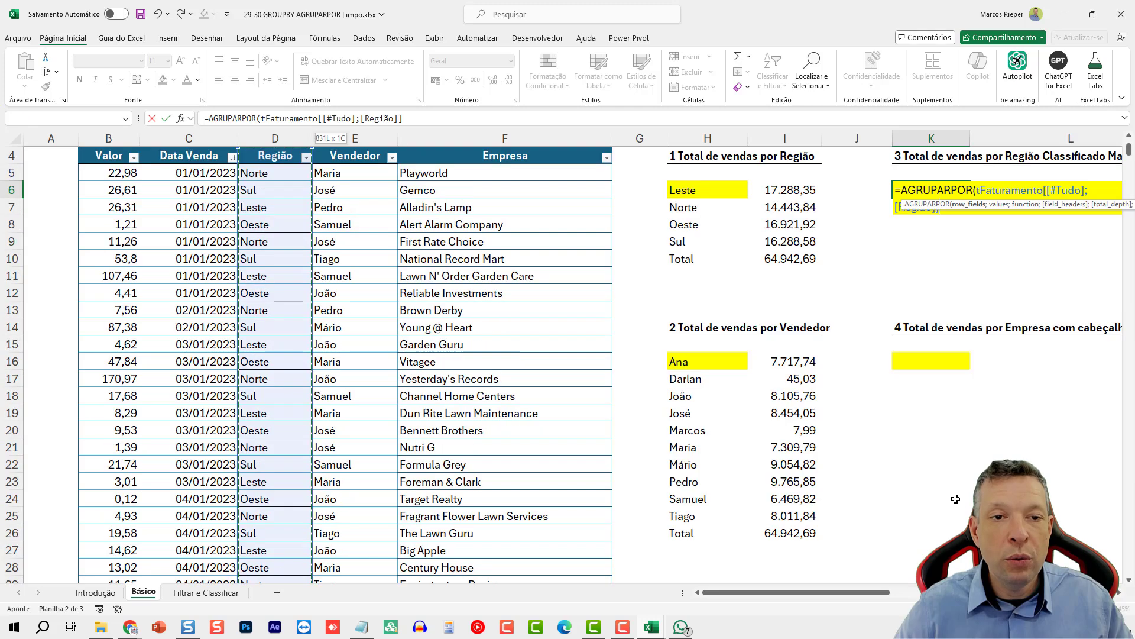
scroll(955, 498, up, 1)
text(;)
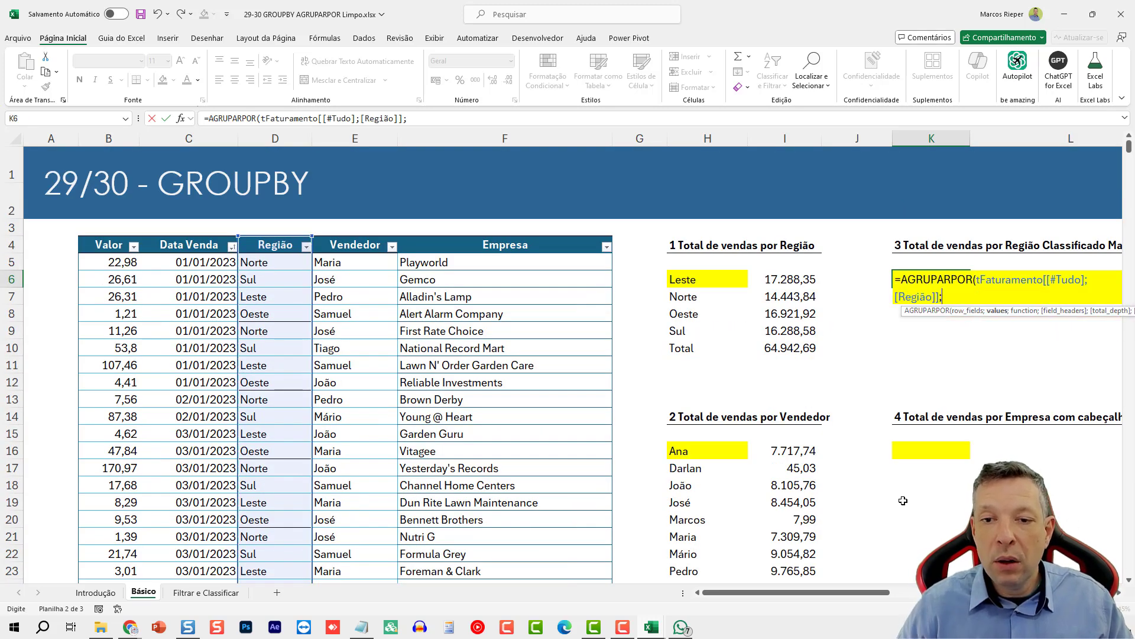
Set the values argument of the K6 formula to the entire Valor column of tFaturamento, including its header
click(118, 347)
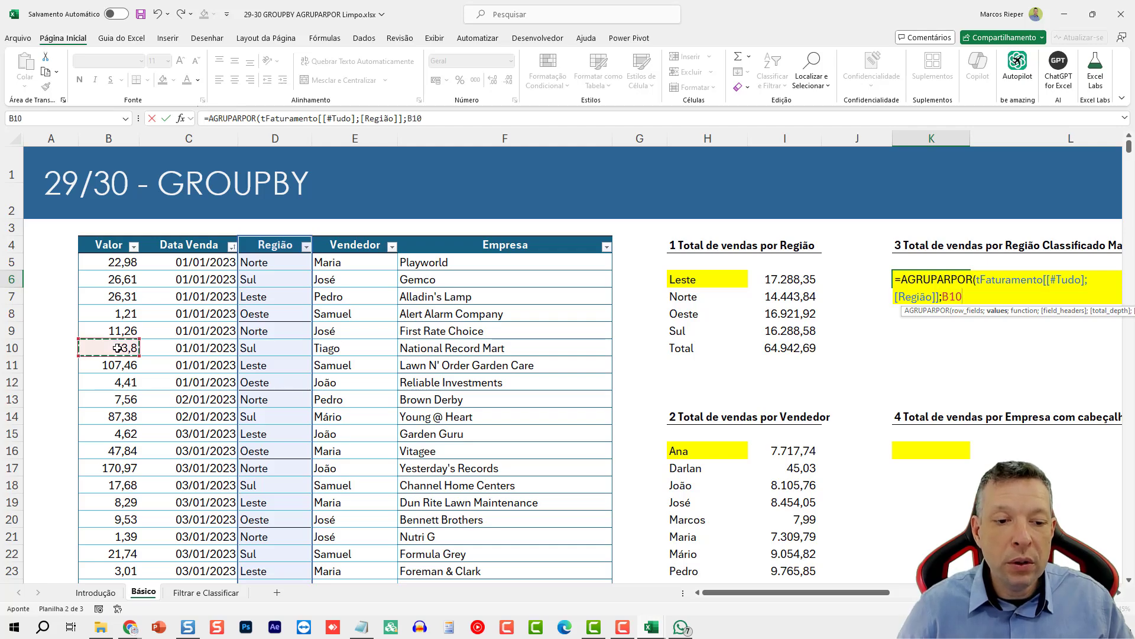
key(ctrl+space)
key(ctrl+space)
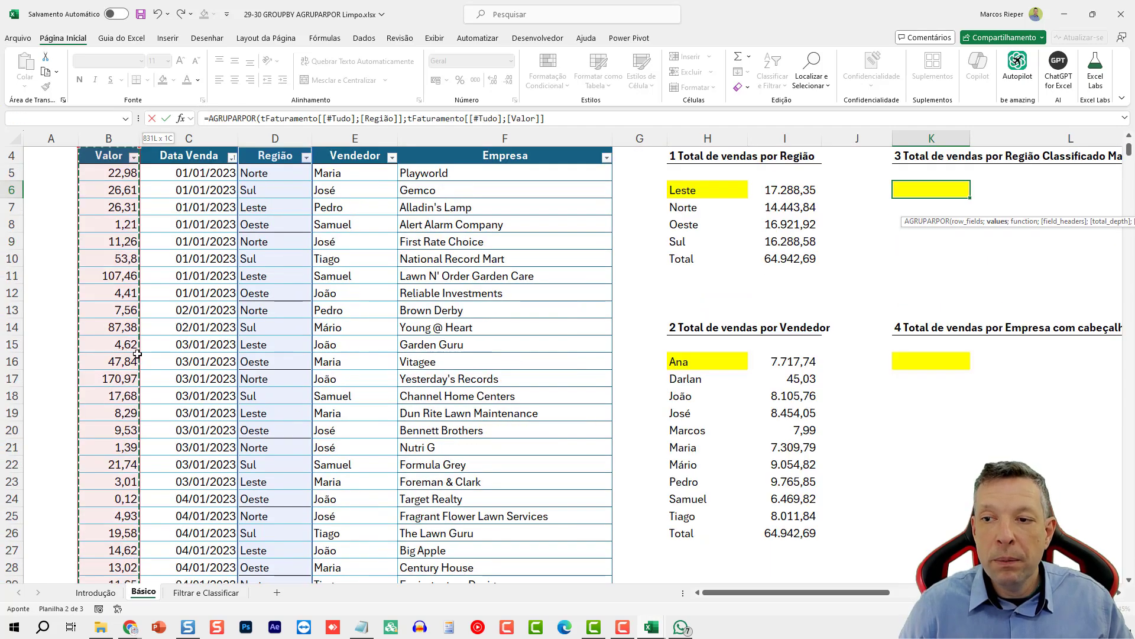
scroll(219, 363, up, 1)
text(;)
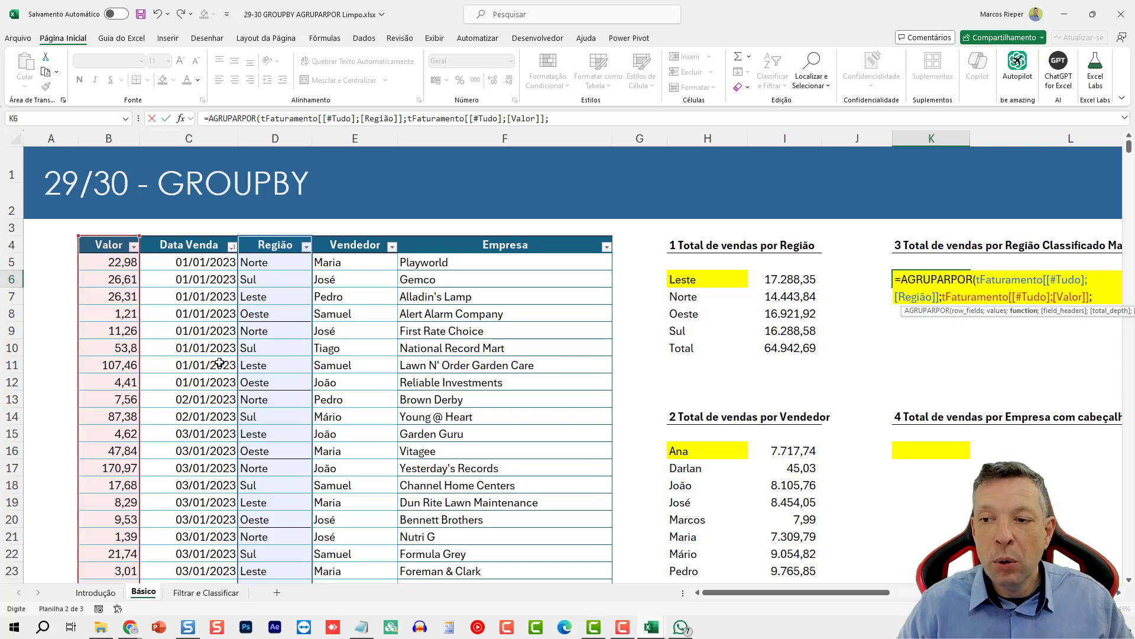
Set the function argument of the K6 formula to SOMA and continue to the field_headers argument
drag(771, 592, 898, 592)
text(SOMA)
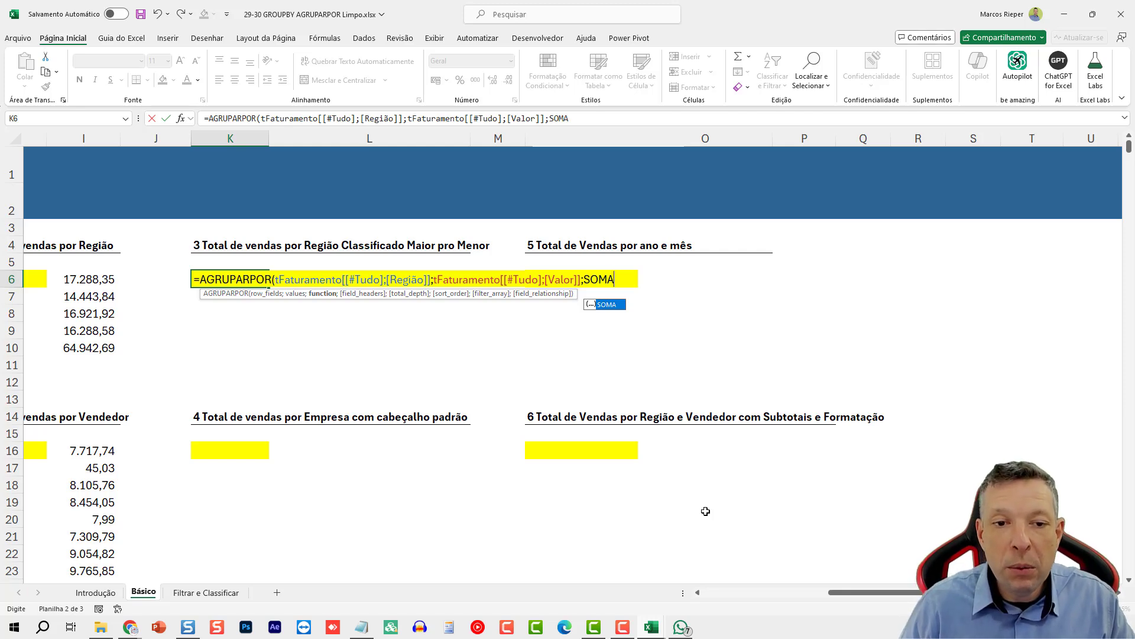
text(;)
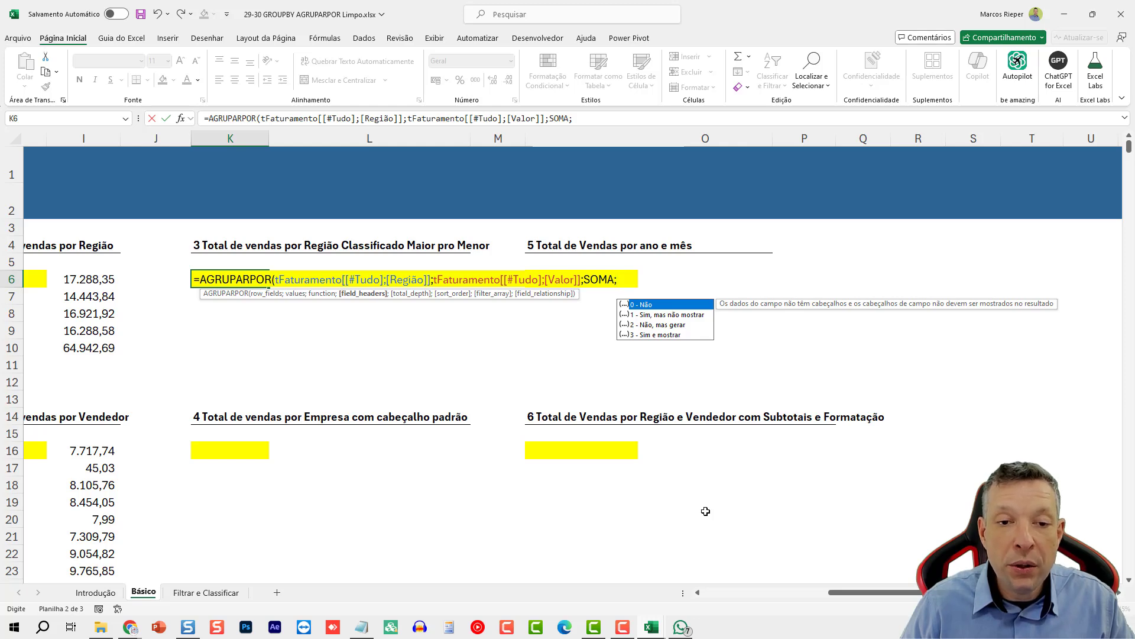
Leave field_headers and total_depth empty in the K6 formula, set sort_order to 2, and complete the formula
text(;)
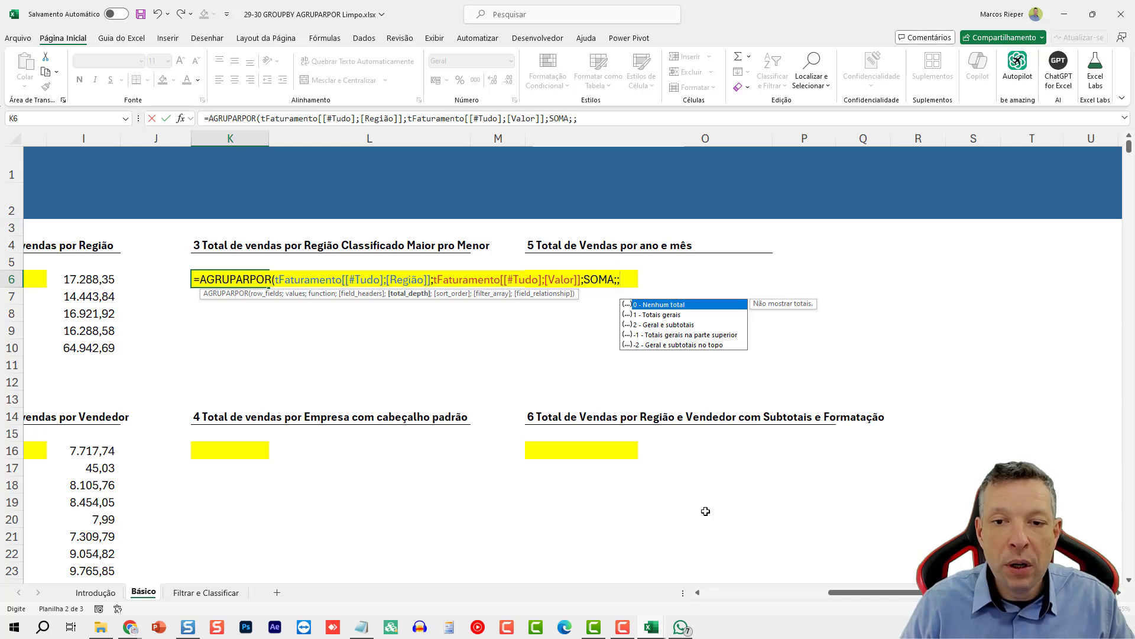
text(;2)
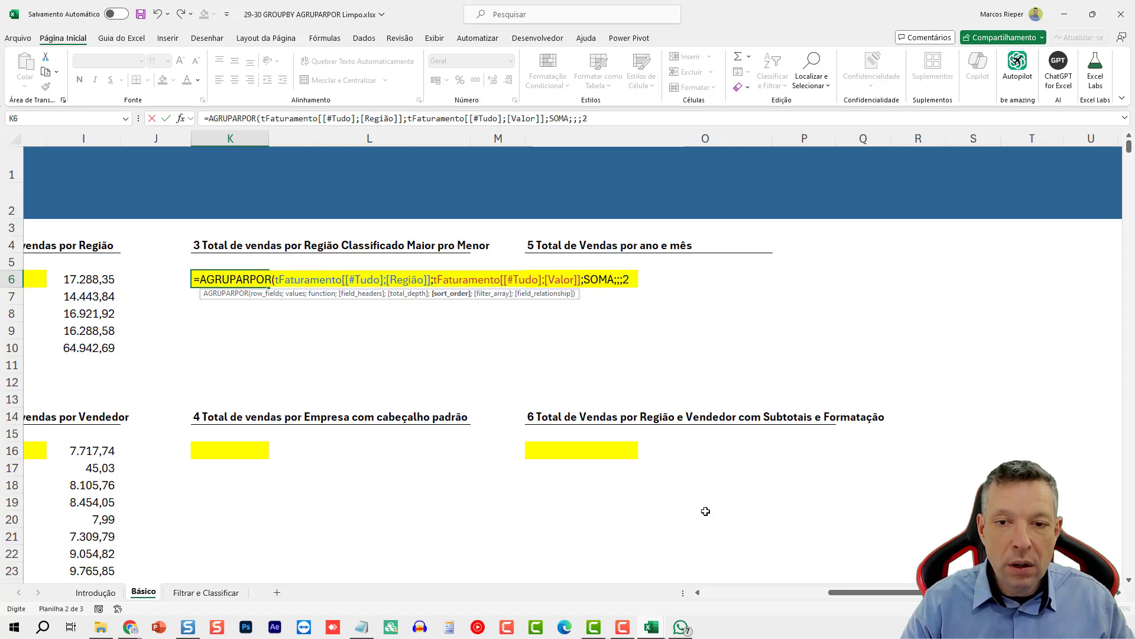
text())
key(Return)
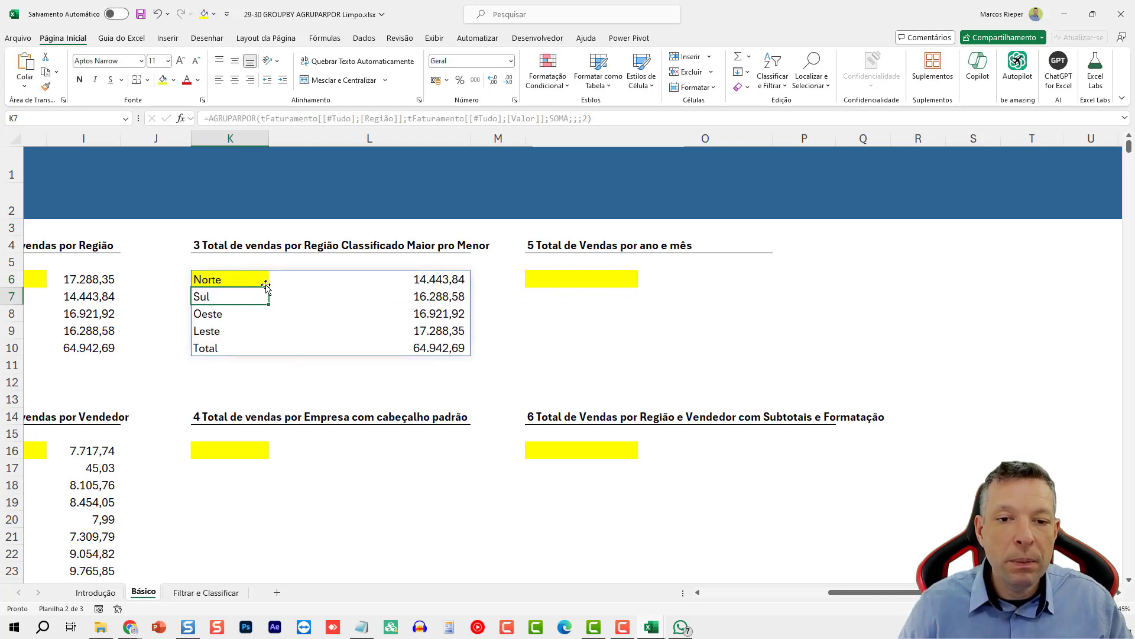
Set the sort_order argument of the K6 formula to -2 and check the order of the regional totals
click(221, 275)
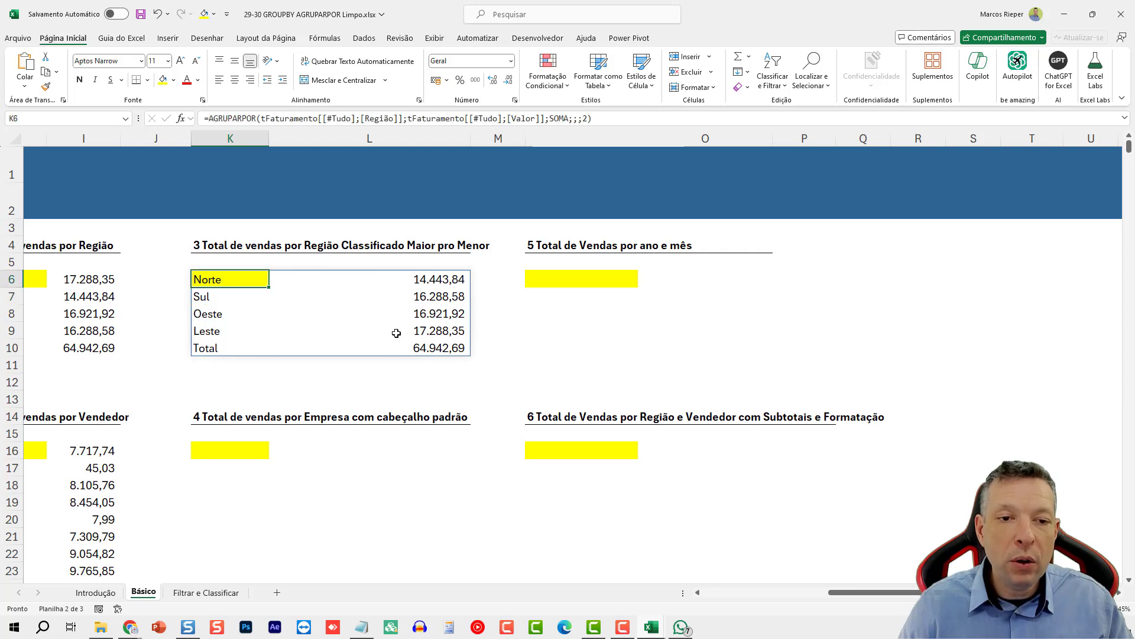
key(F2)
text(-)
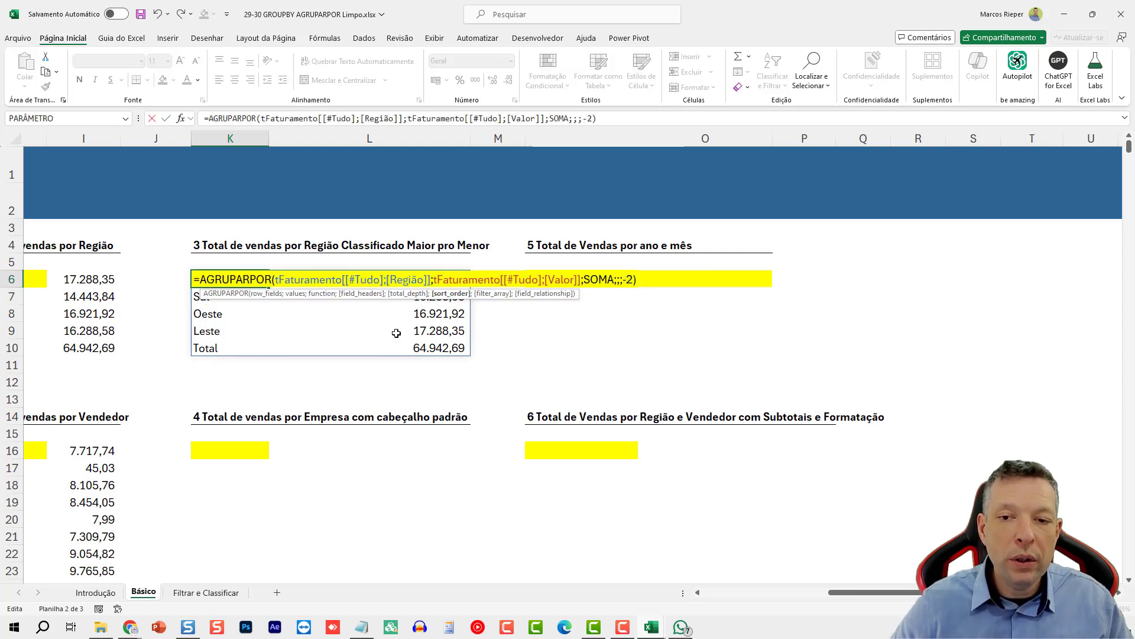
key(Return)
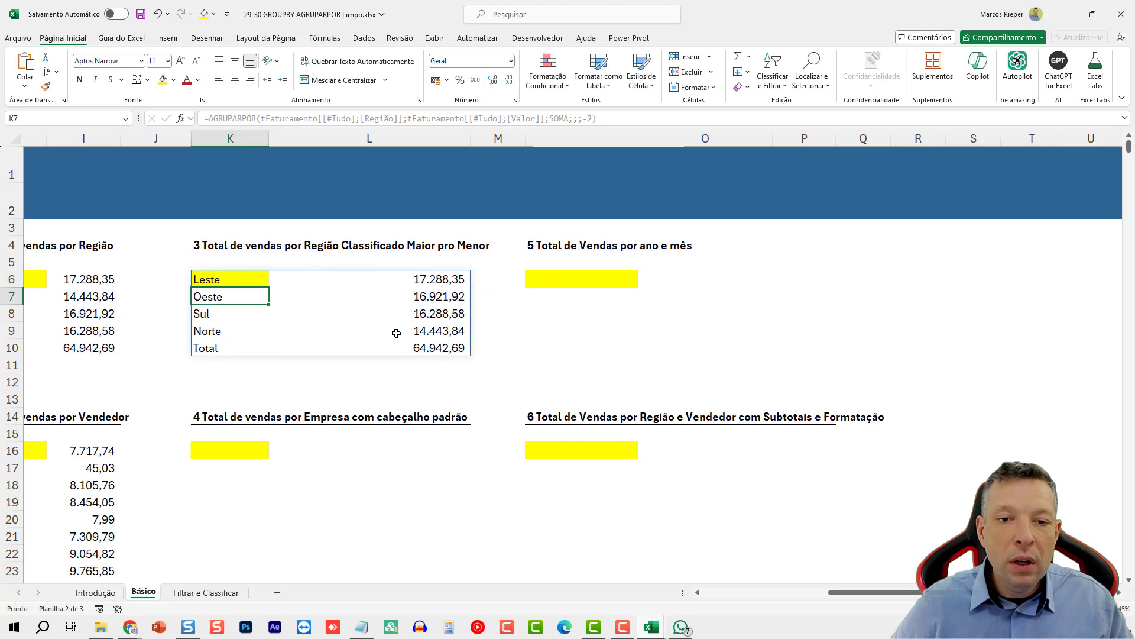
drag(429, 278, 422, 330)
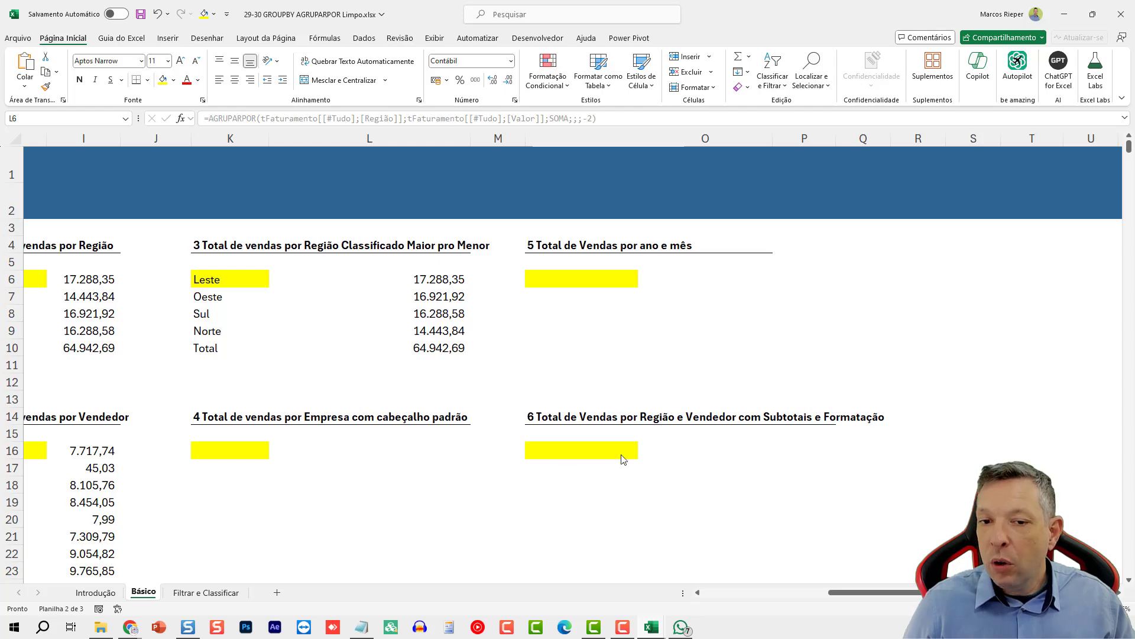
Start an AGRUPARPOR formula in cell K16 under the "Total de vendas por Empresa com cabeçalho padrão" heading
scroll(196, 473, down, 2)
click(231, 343)
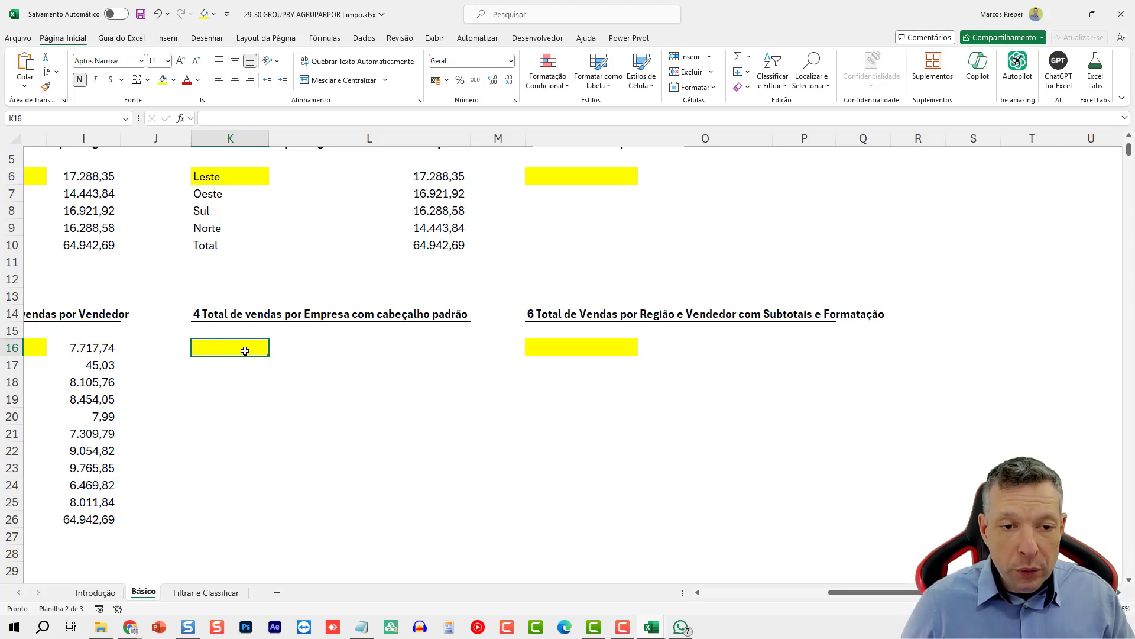
key(F2)
text(=AGRUPAR)
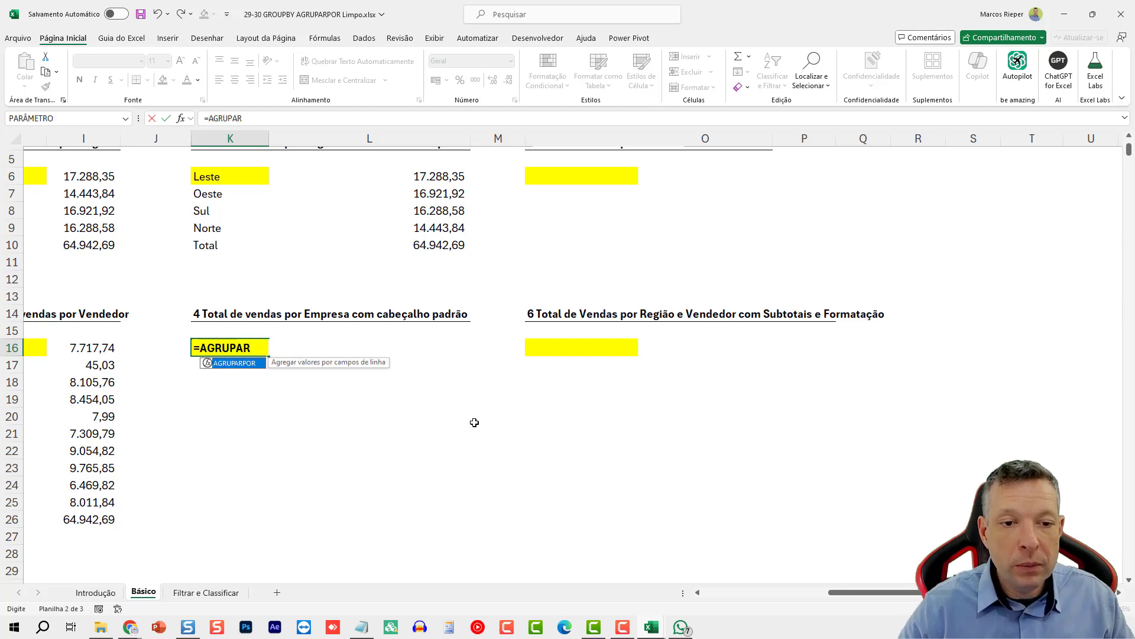
key(Tab)
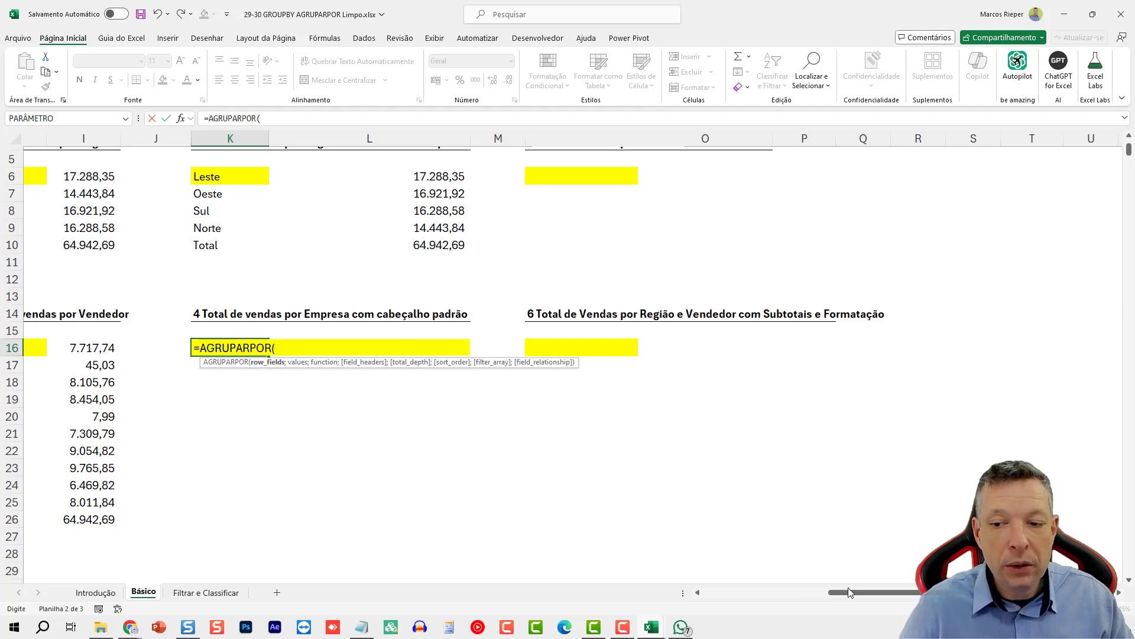
Set the row_fields argument of the K16 formula to the entire Empresa column of tFaturamento, including its header
drag(851, 592, 689, 594)
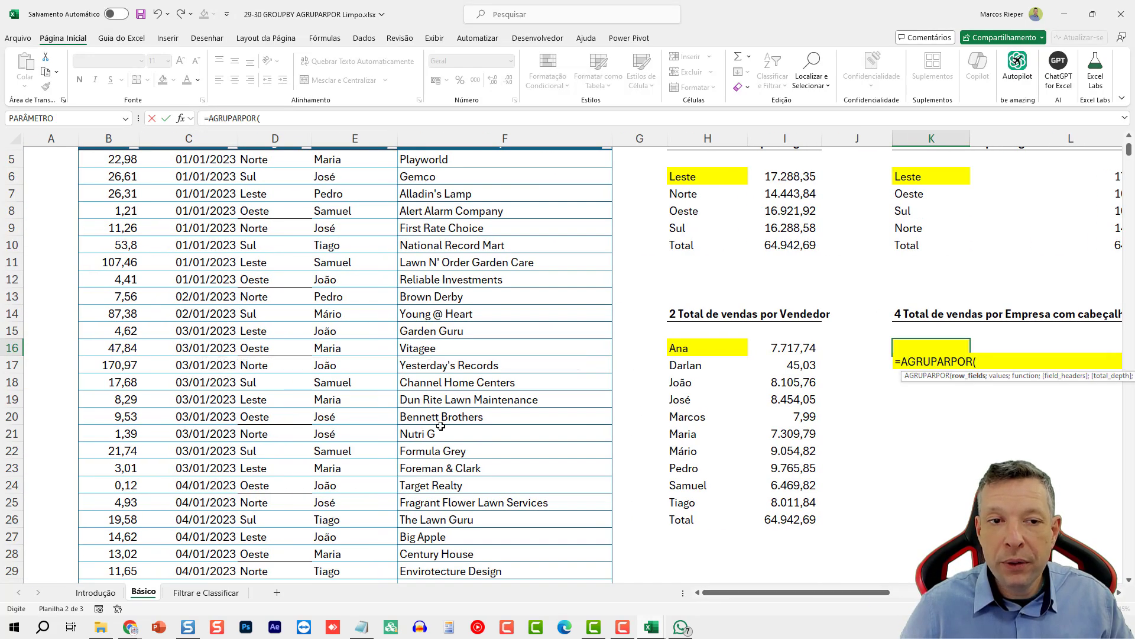
scroll(386, 318, up, 2)
click(432, 283)
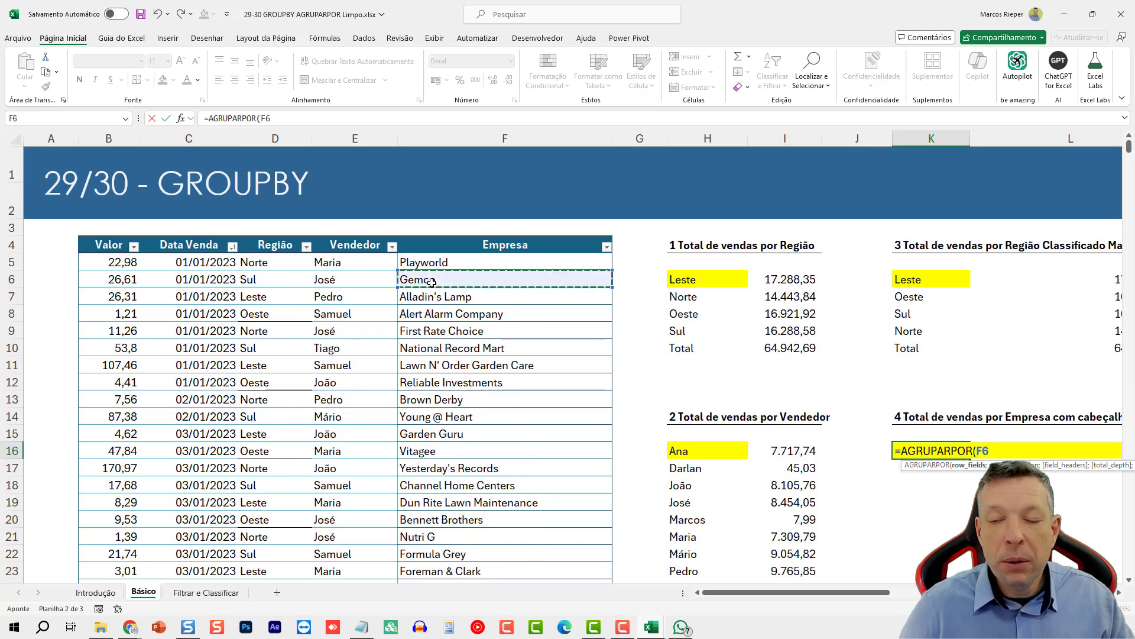
key(ctrl+Down)
key(ctrl+shift+Up)
scroll(432, 282, up, 1)
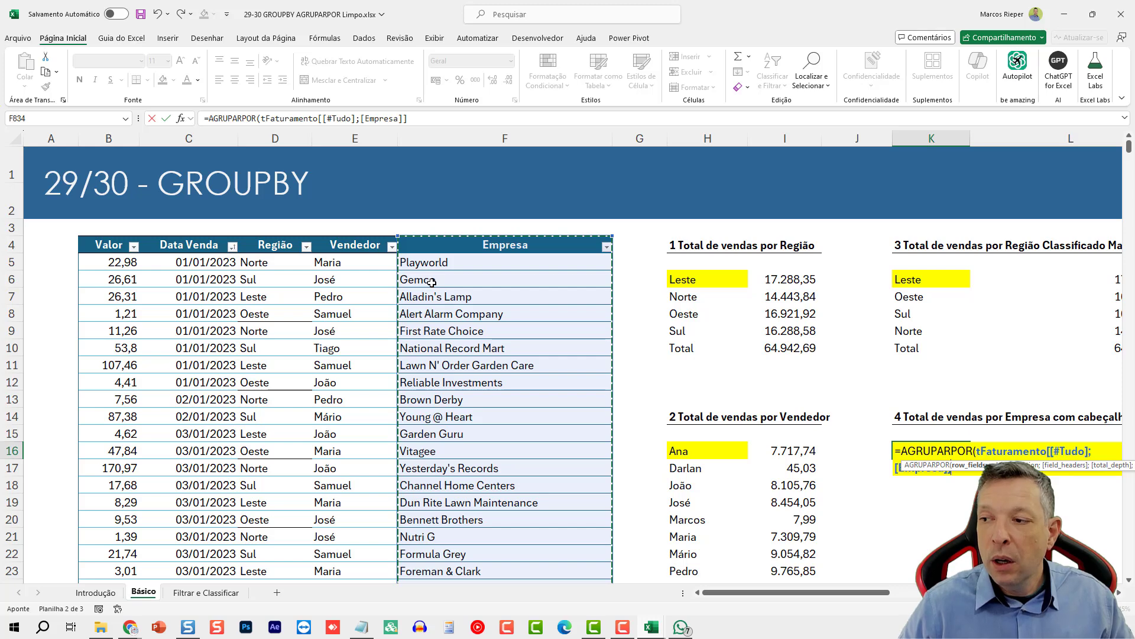
text(;)
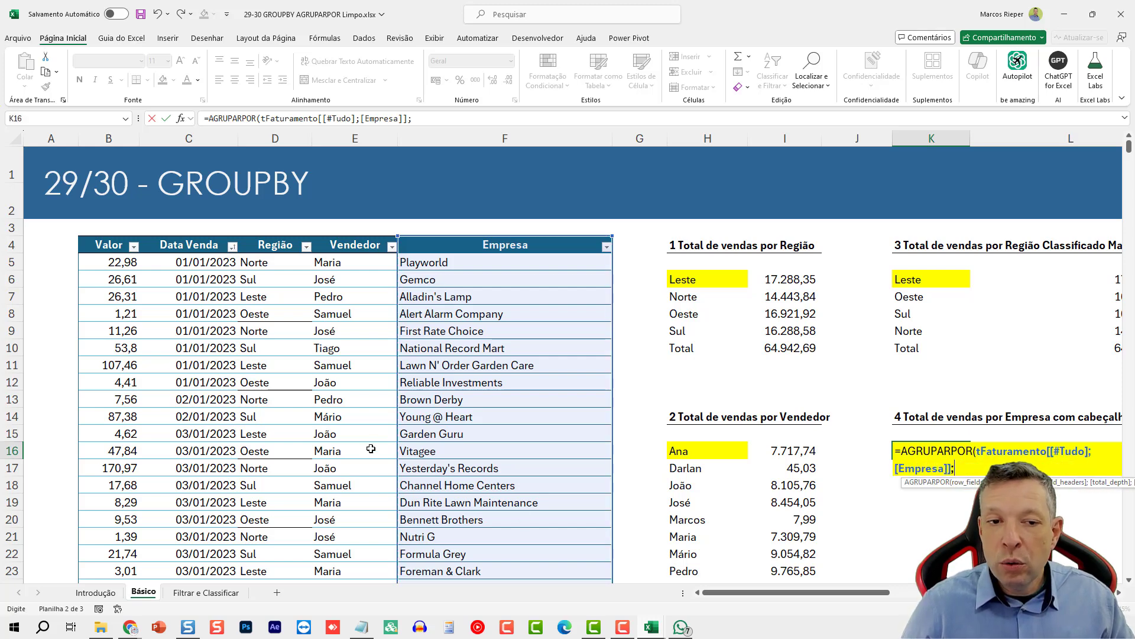
Set the values argument of the K16 formula to the entire Valor column of tFaturamento, including its header
click(121, 348)
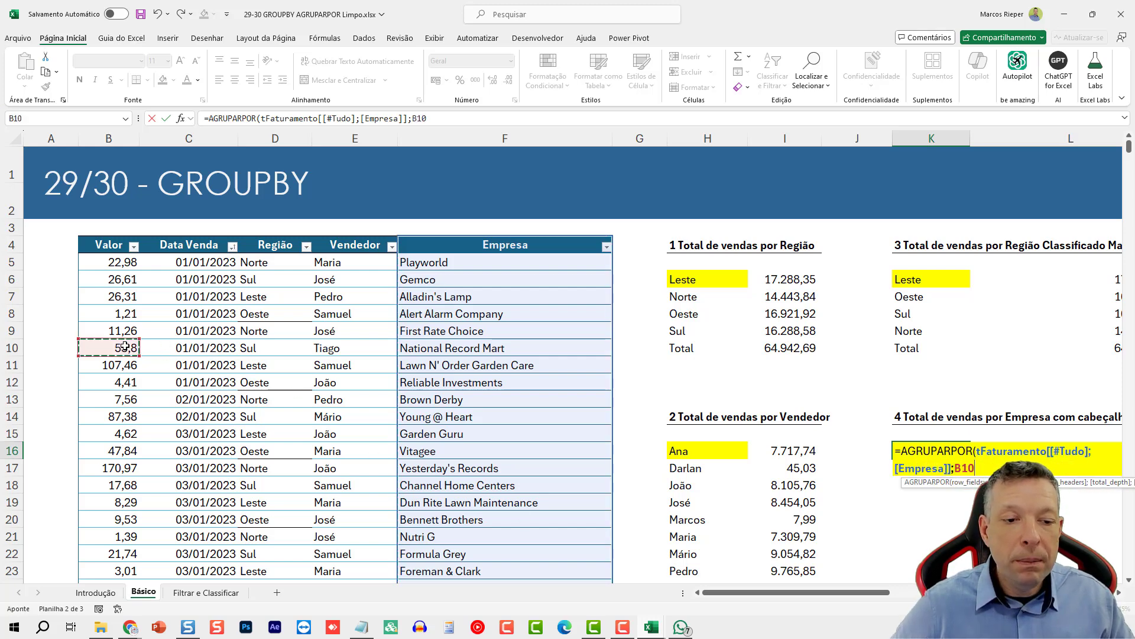
key(Down)
key(ctrl+Down)
key(ctrl+shift+Up)
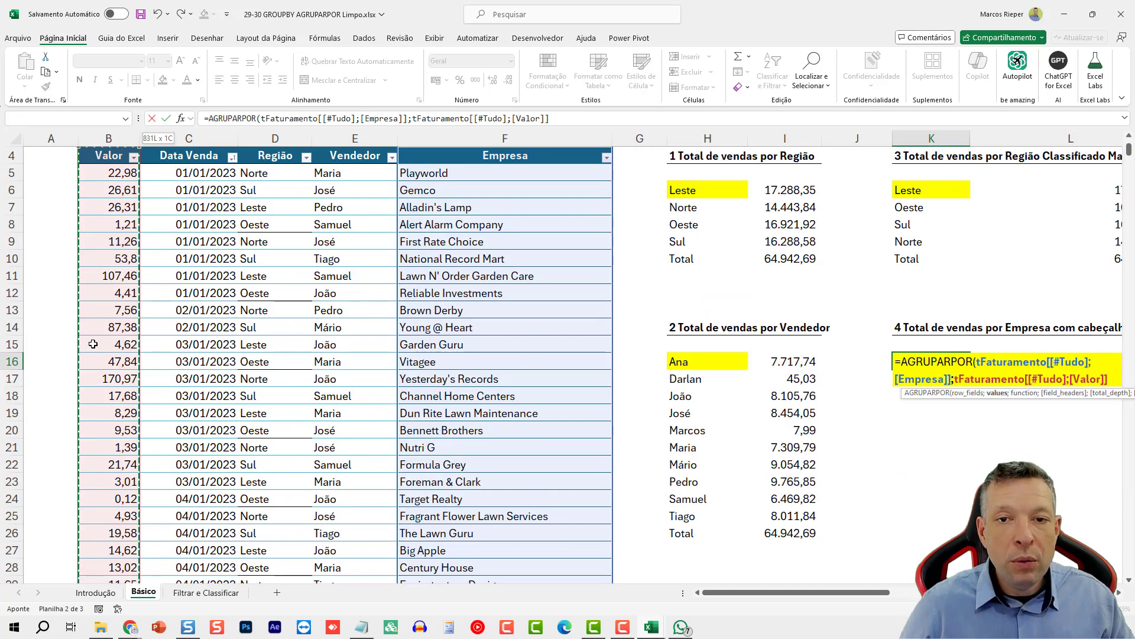
scroll(92, 343, up, 1)
drag(816, 593, 919, 598)
text(;)
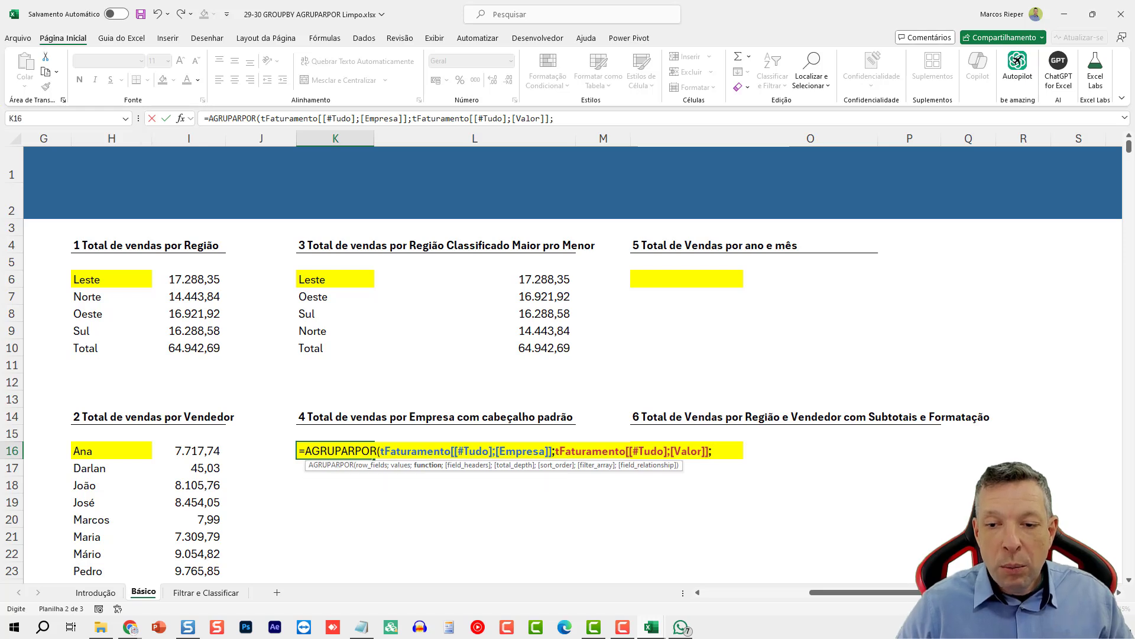
Set the function argument of the K16 formula to SOMA and field_headers to 3, and complete the formula
text(SOMA)
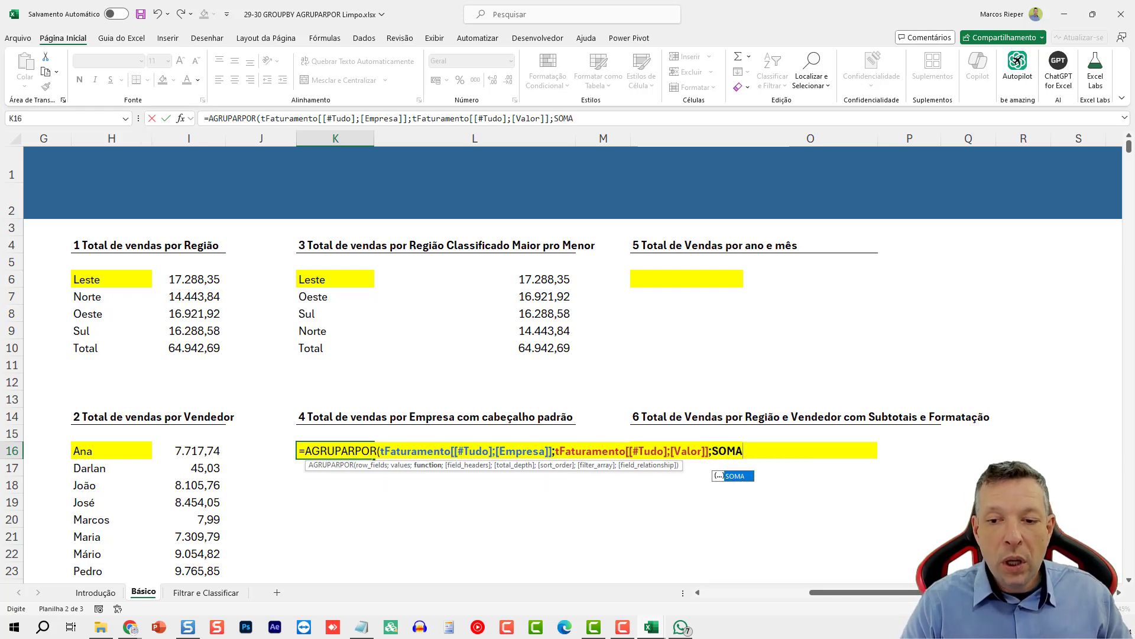
text(;)
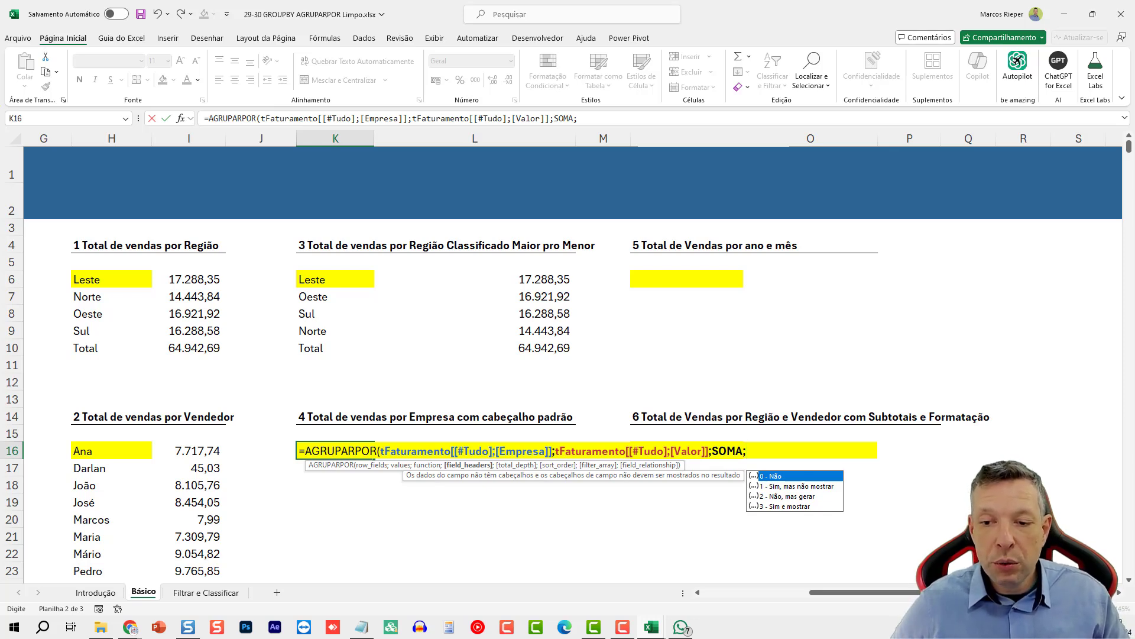
text())
key(Return)
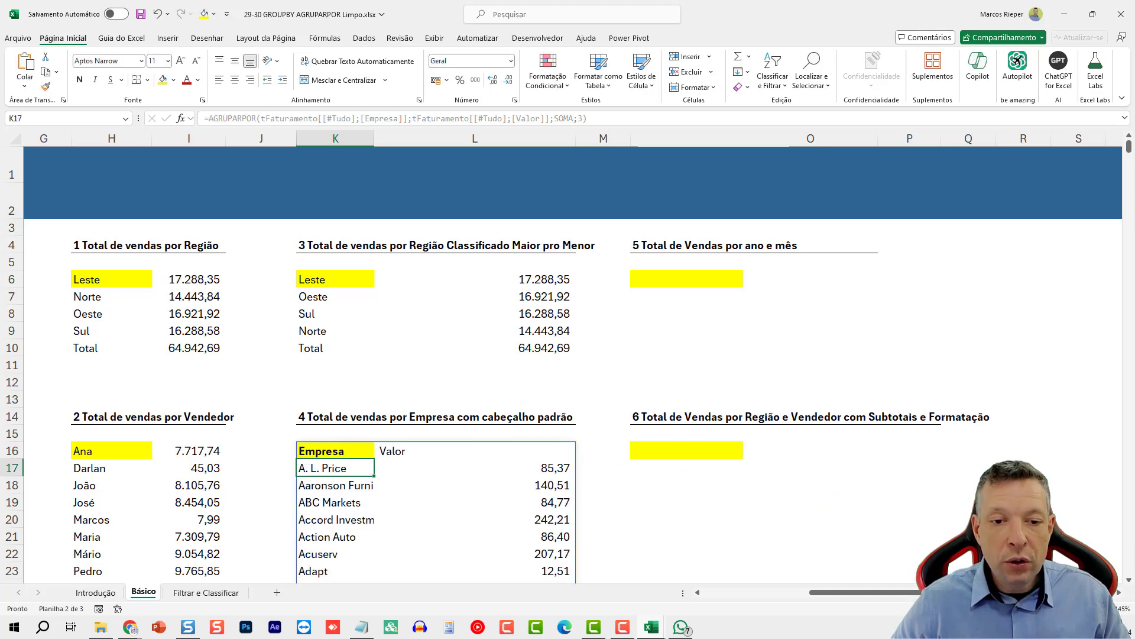
Examine the Empresa and Valor headers of the K16 summary and the company totals listed beneath them
key(Up)
scroll(608, 536, down, 2)
click(419, 348)
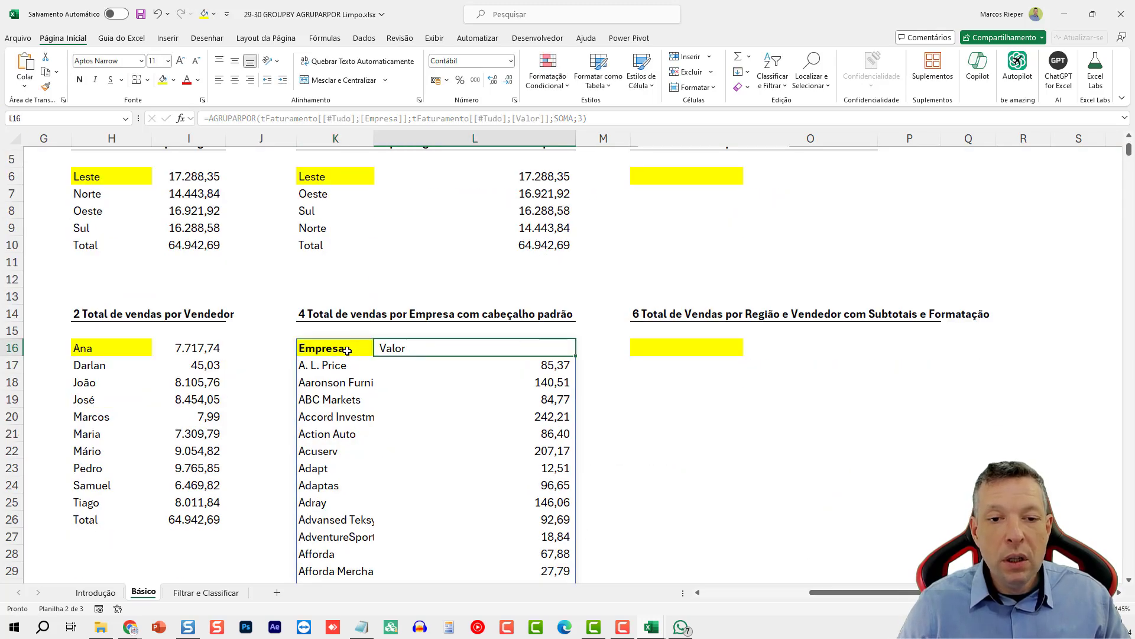
click(335, 350)
click(406, 350)
click(338, 347)
click(409, 350)
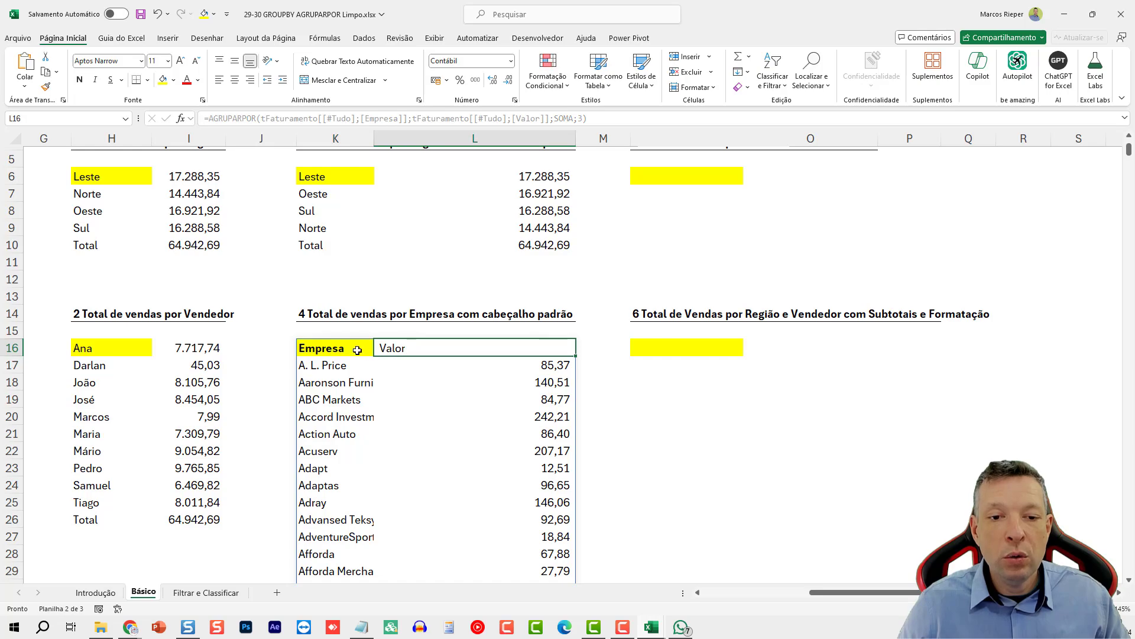
drag(344, 349, 399, 351)
click(365, 349)
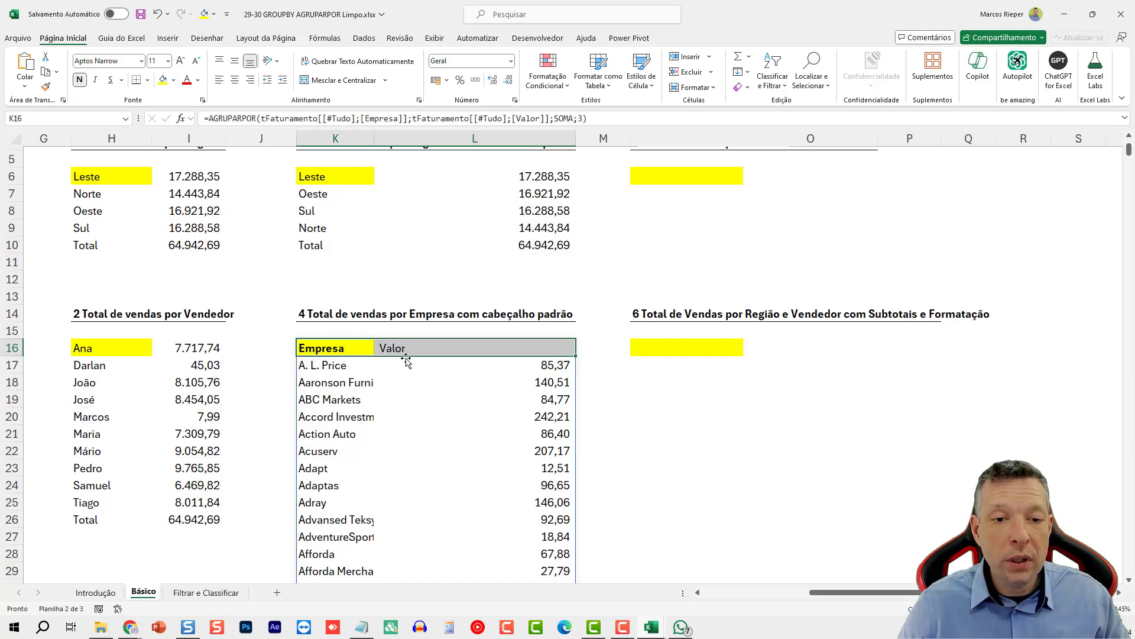
scroll(540, 506, down, 9)
scroll(540, 508, down, 14)
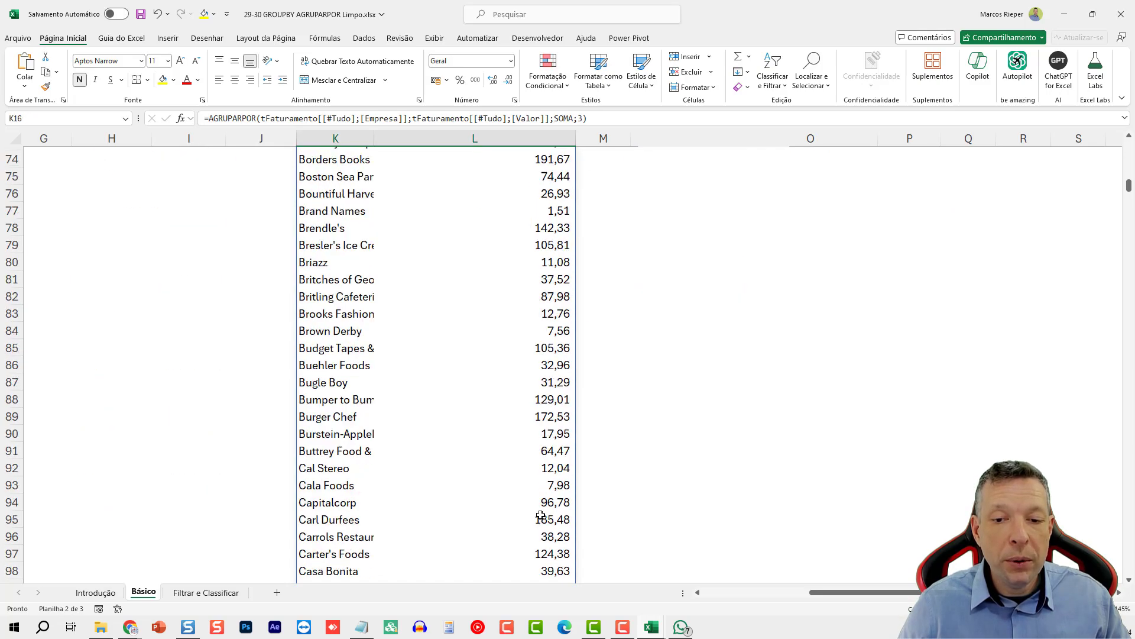
scroll(541, 510, up, 16)
scroll(541, 512, up, 8)
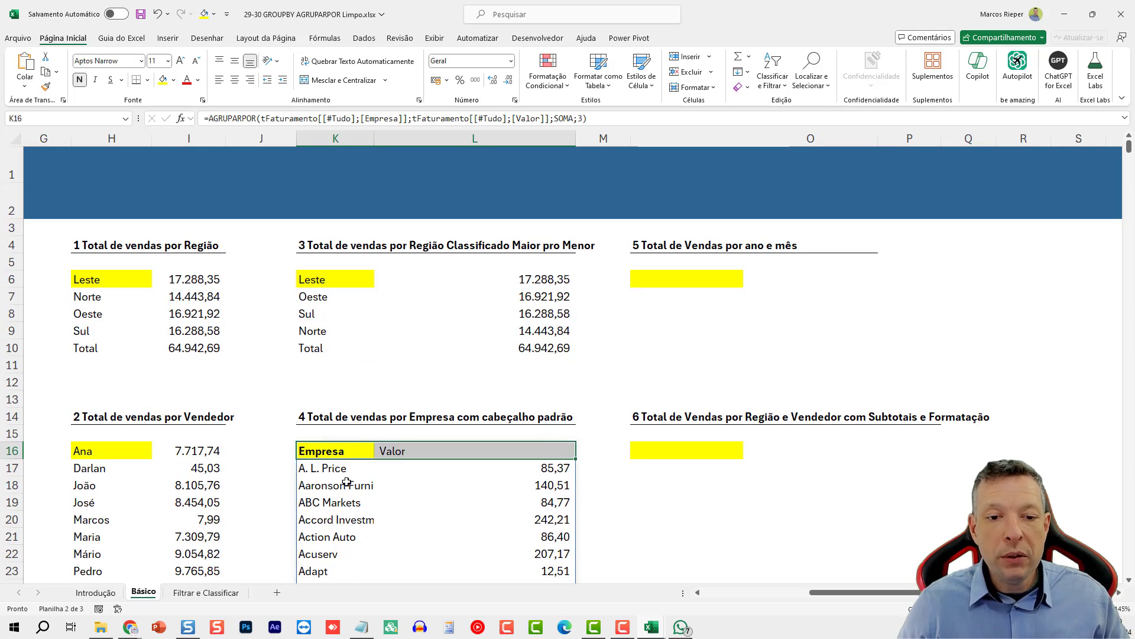
drag(335, 469, 341, 504)
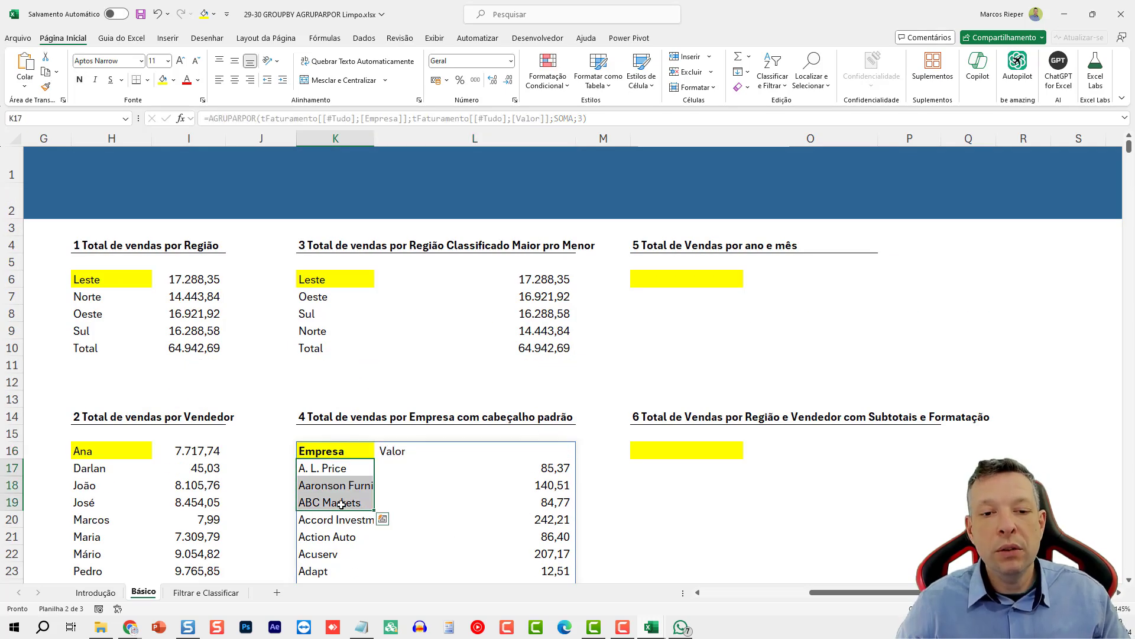
Start an AGRUPARPOR formula in cell N6 under the "Total de Vendas por ano e mês" heading
click(687, 452)
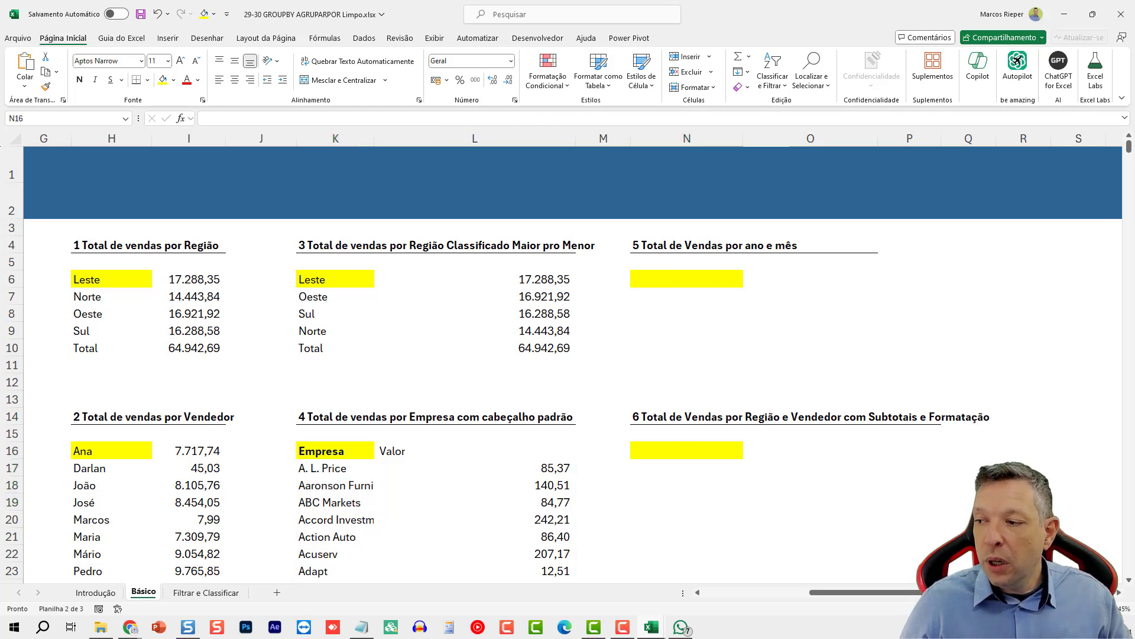
click(673, 279)
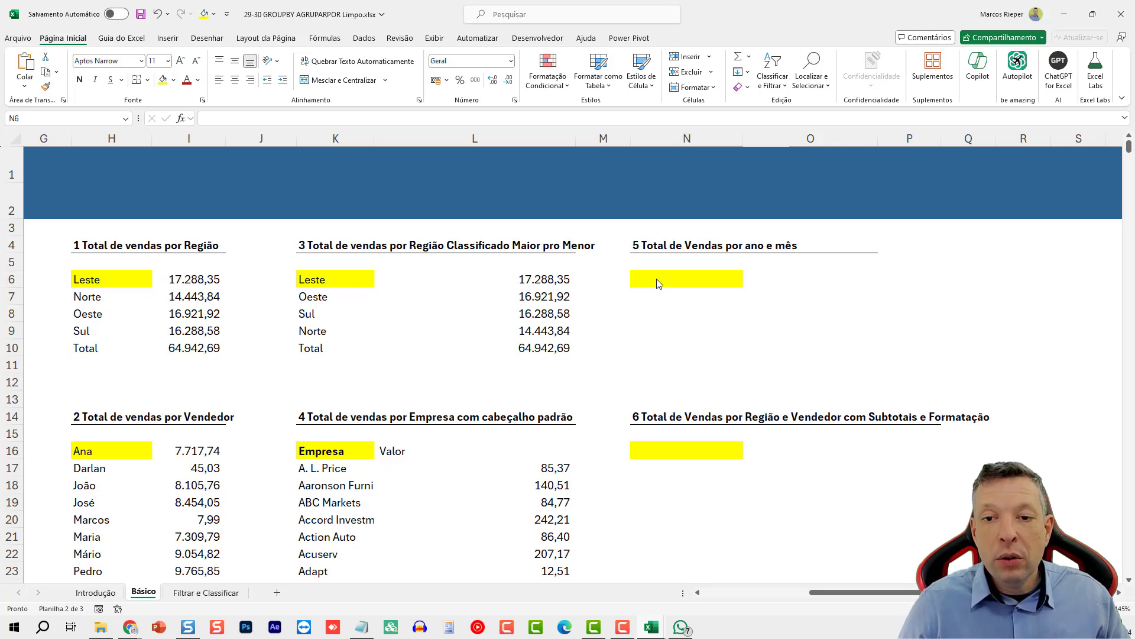
click(658, 279)
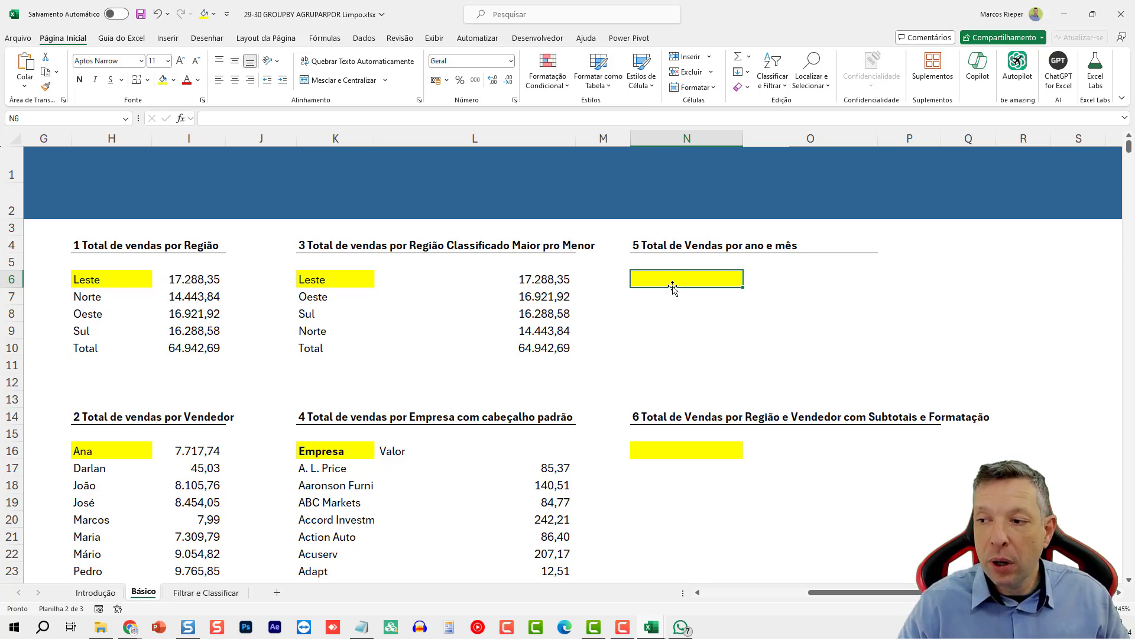
text(=AGR)
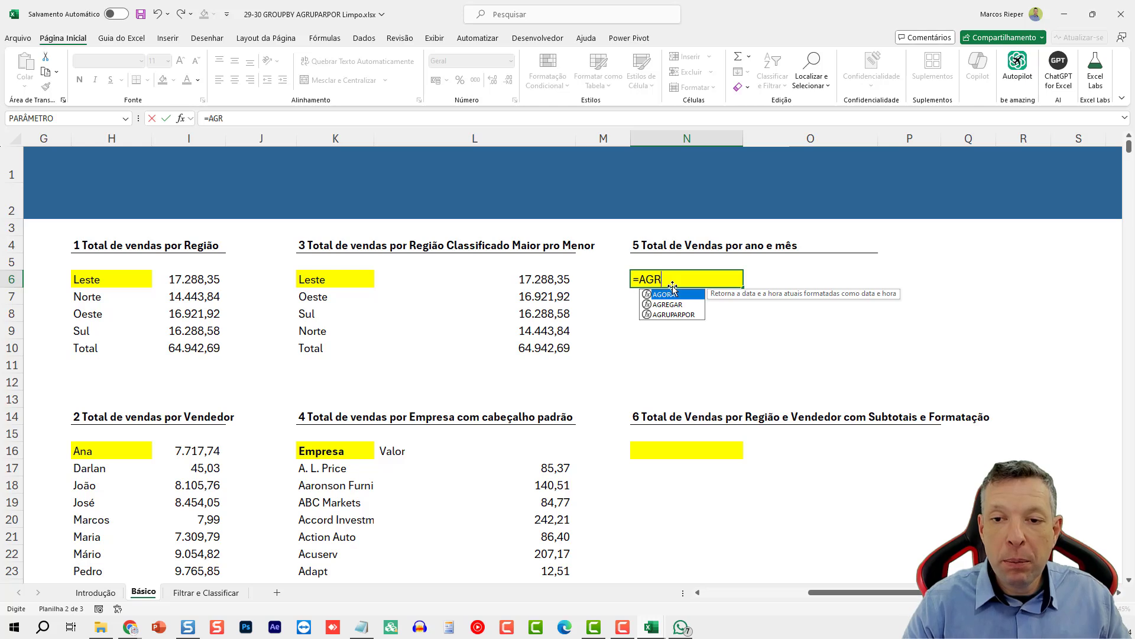
text(UARP)
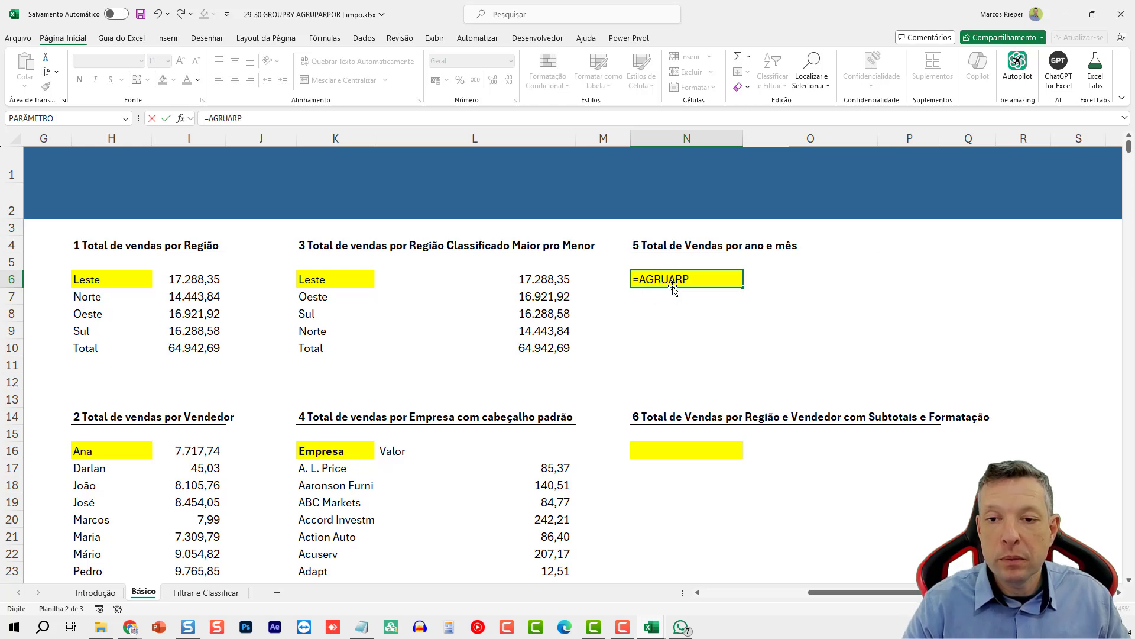
key(BackSpace)
key(BackSpace)
key(BackSpace)
text(PARPOR)
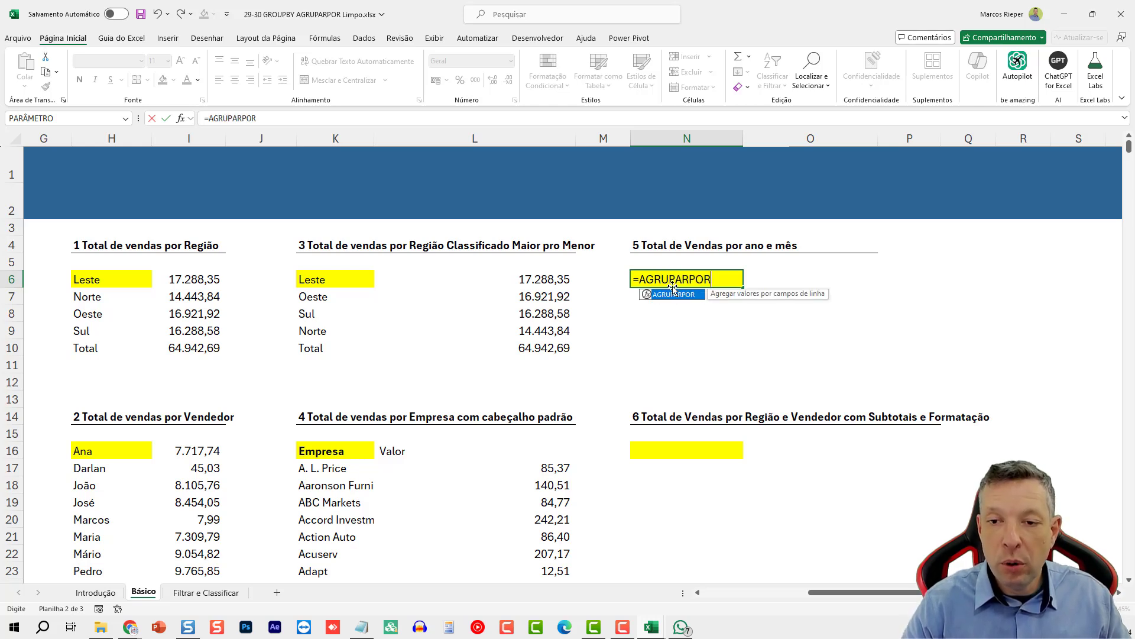
text(()
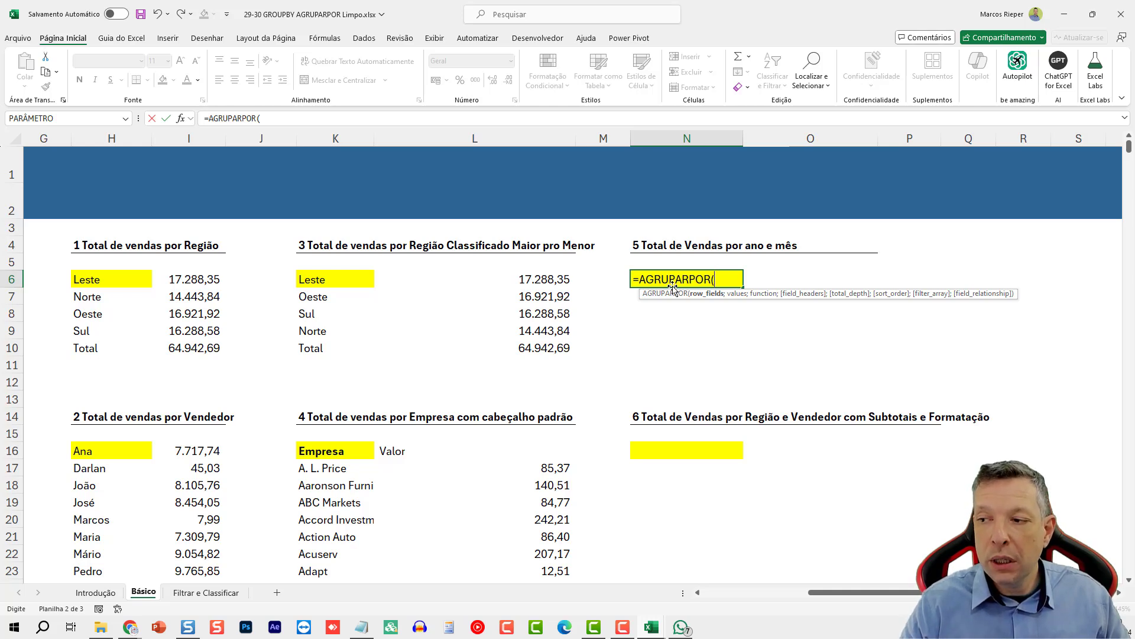
Nest TEXTO in the row_fields argument over the entire Data Venda column of tFaturamento including its header, on its own formula line
text(TEXTO()
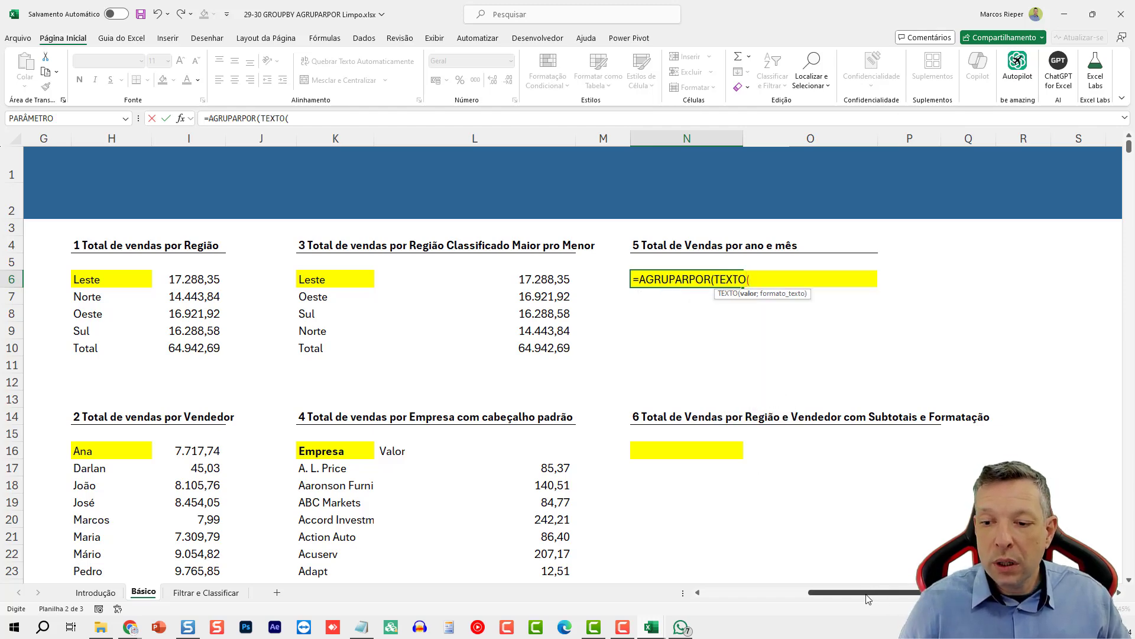
drag(872, 593, 673, 594)
click(182, 284)
key(ctrl+Down)
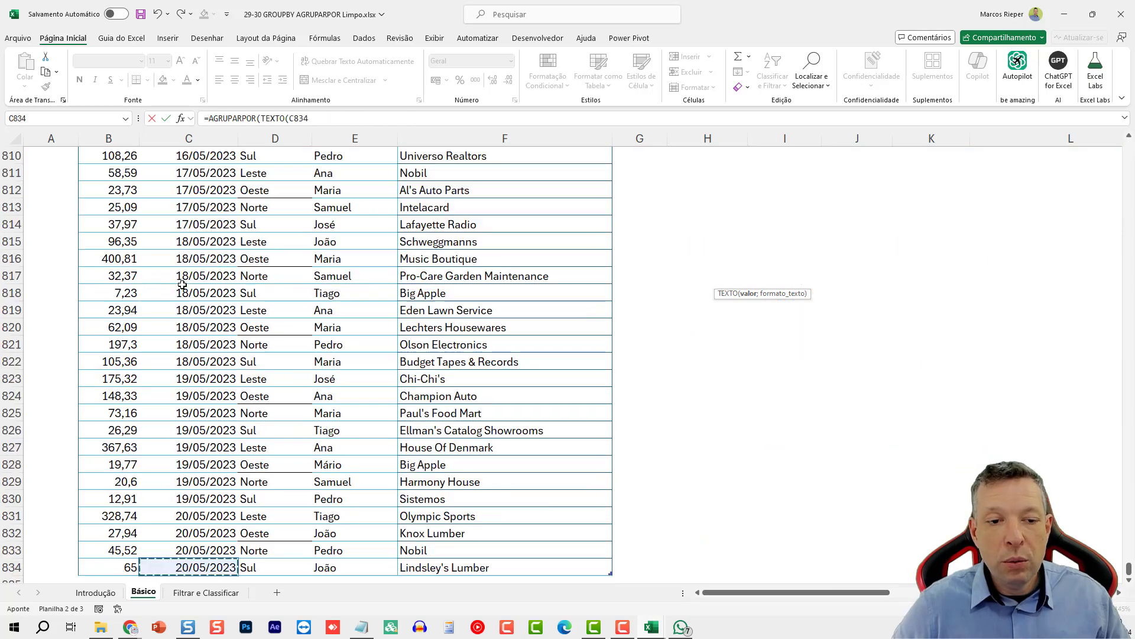
key(ctrl+shift+Up)
scroll(512, 317, up, 1)
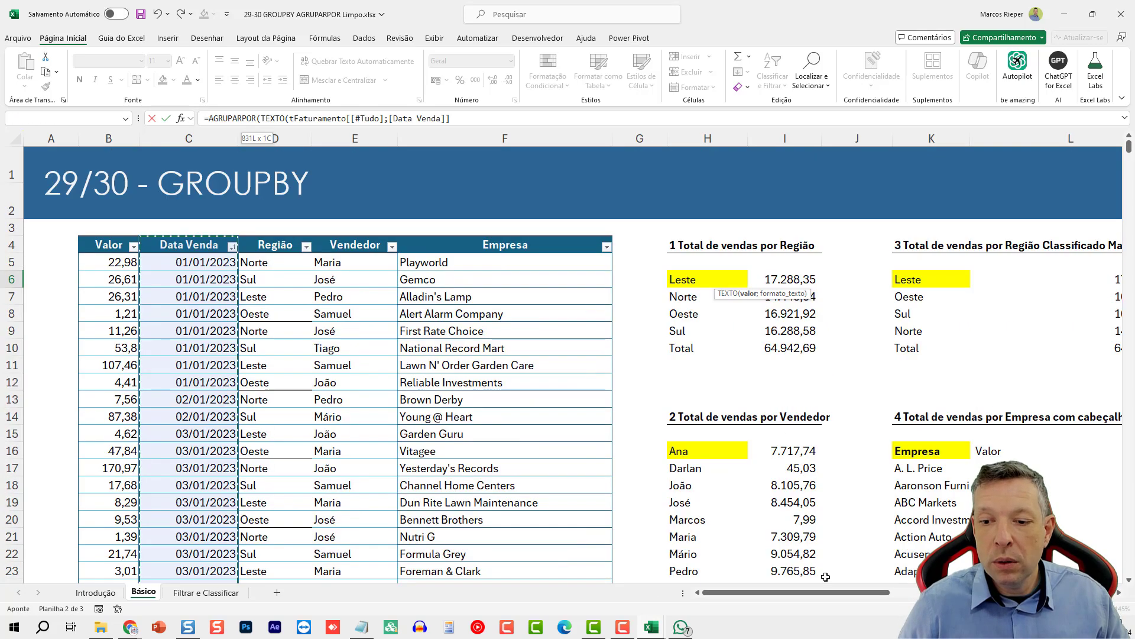
drag(801, 593, 941, 594)
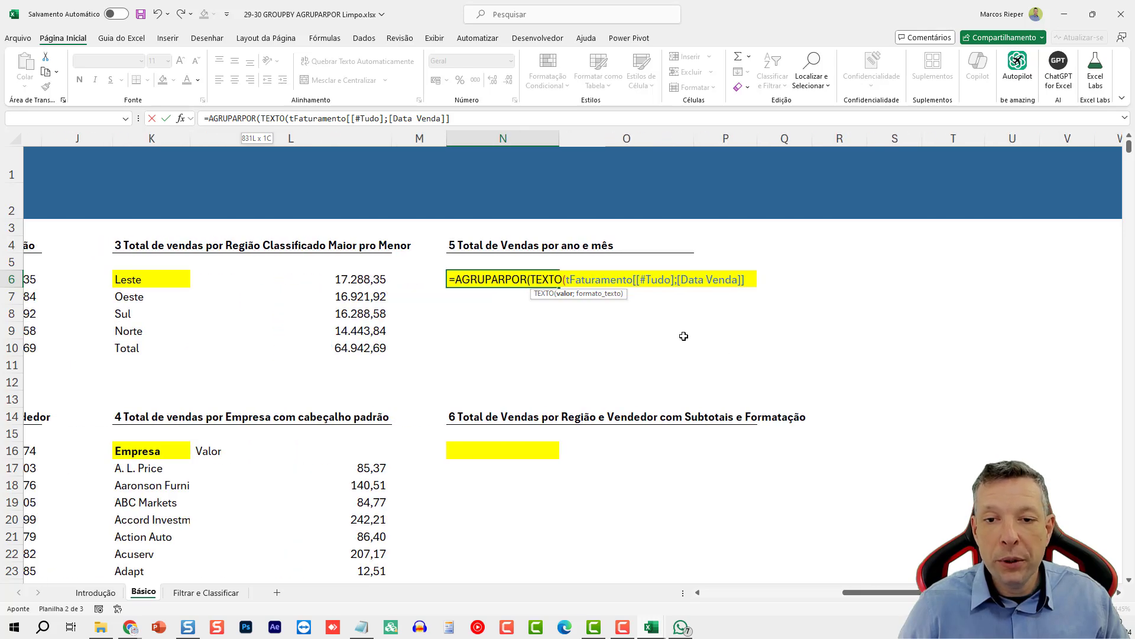
click(538, 278)
key(alt+Return)
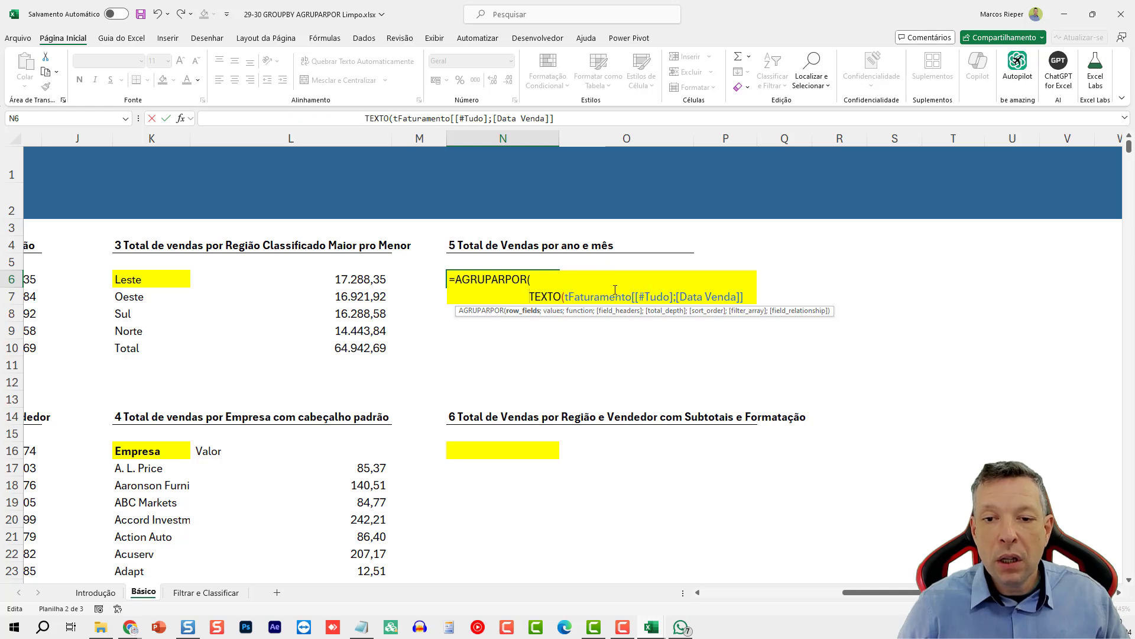
Set the TEXTO format to "Mm/AA" and close the TEXTO function
click(752, 296)
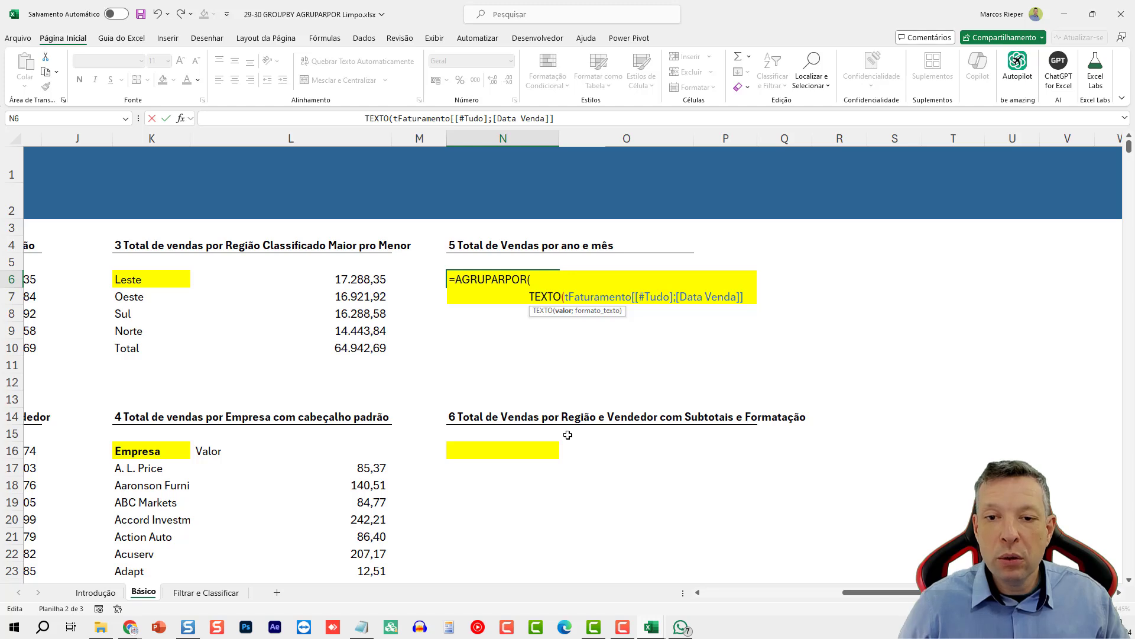
text(;)
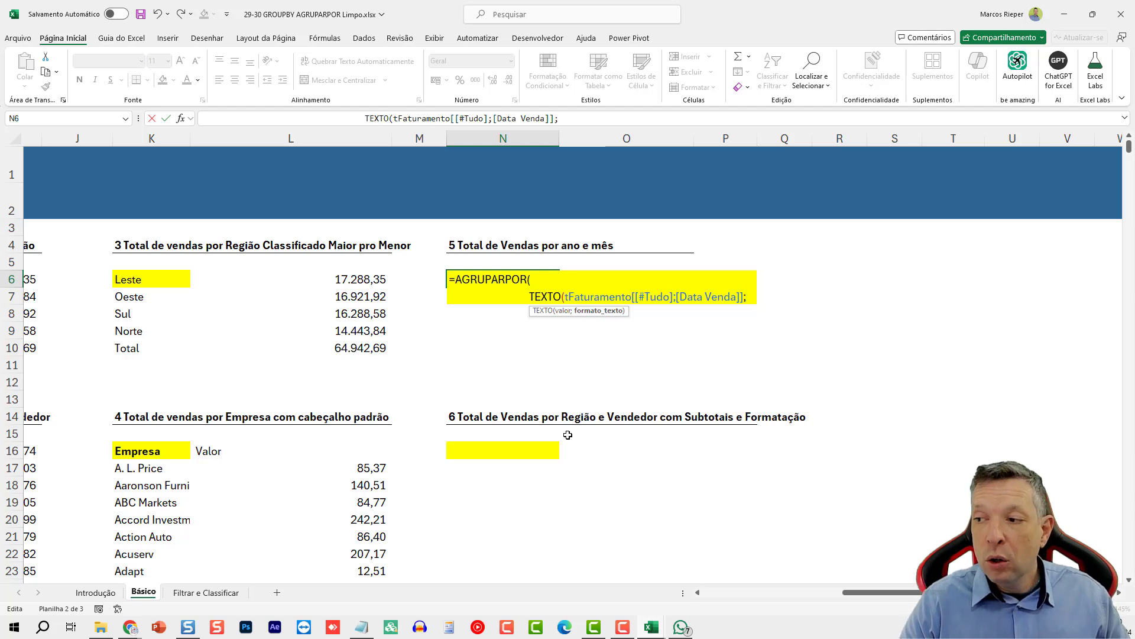
text(")
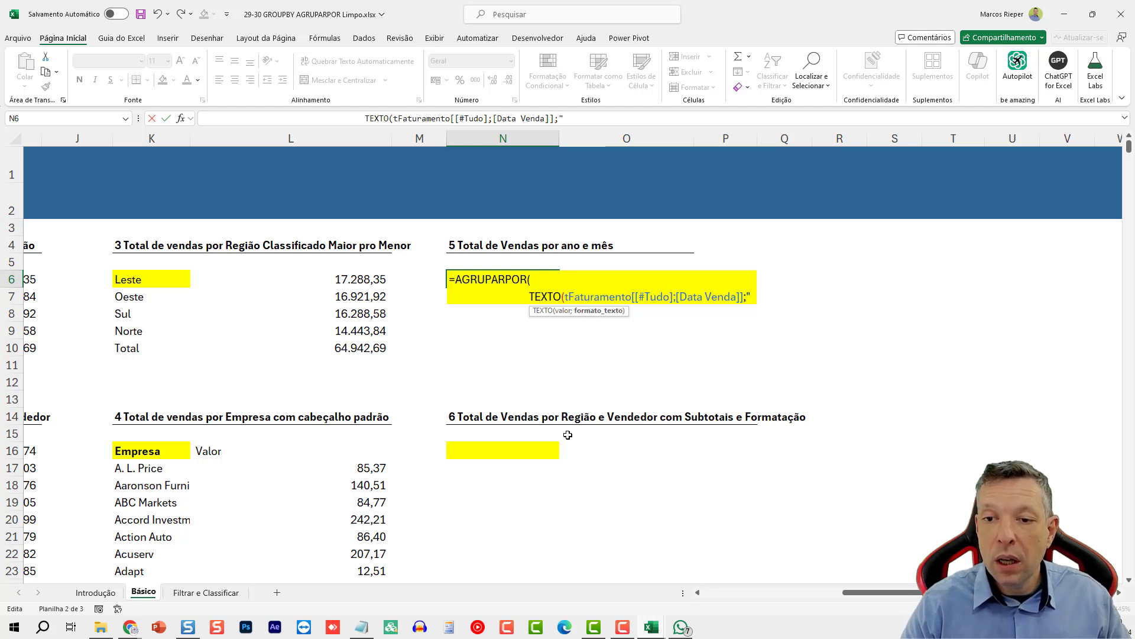
text(Mm)
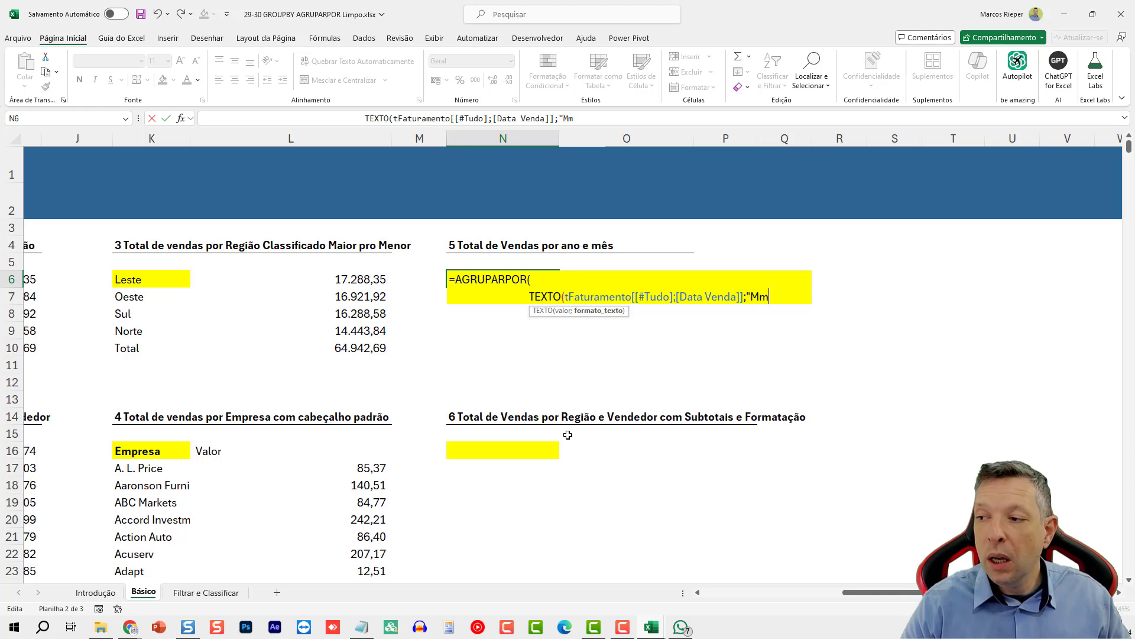
text(/")
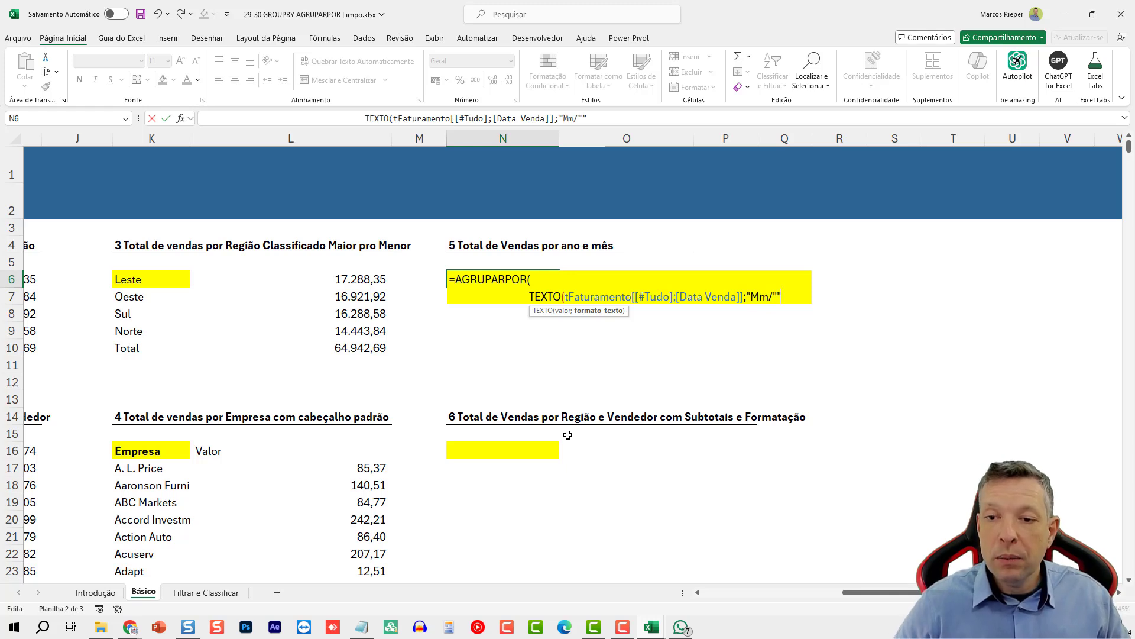
key(BackSpace)
key(BackSpace)
text(AA)
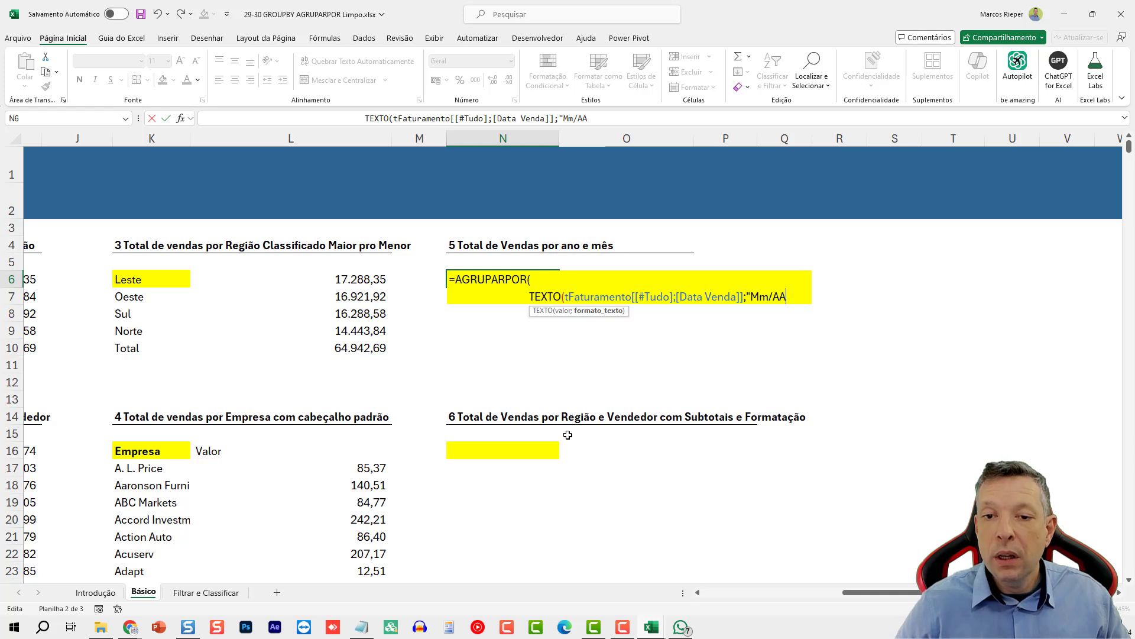
text(")
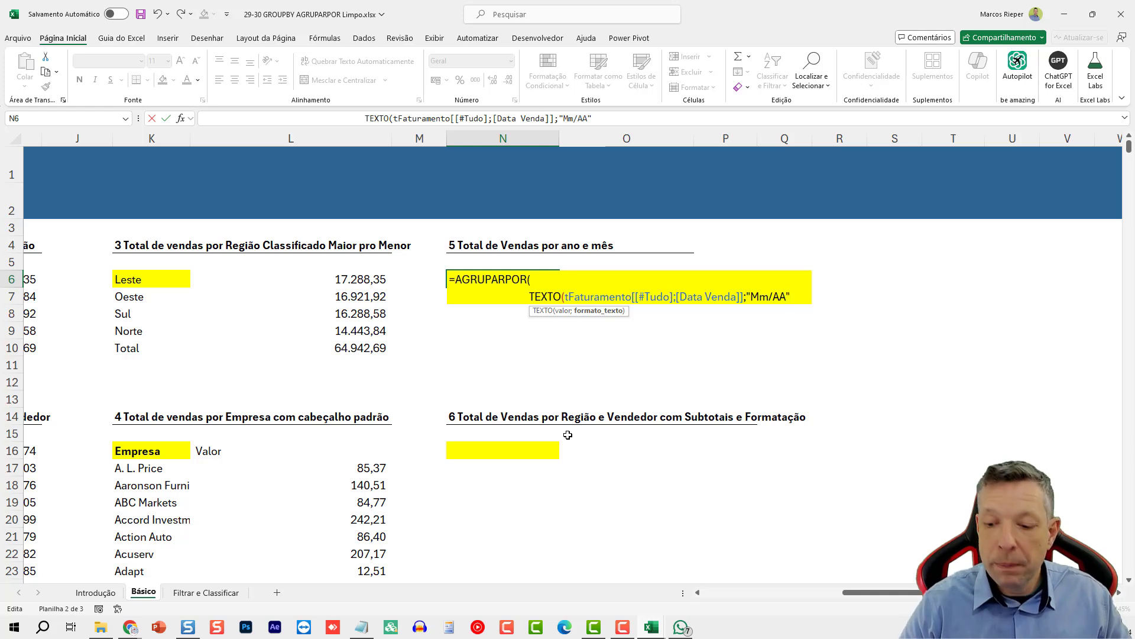
text())
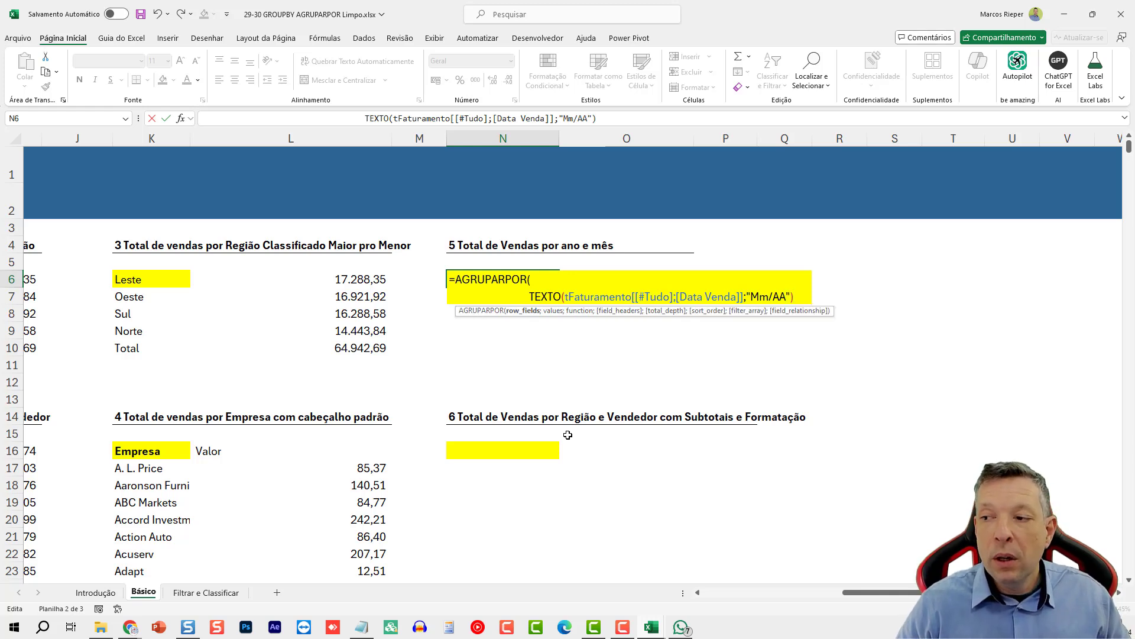
On a new line of the N6 formula, set the values argument to the entire Valor column of tFaturamento, including its header
text(;)
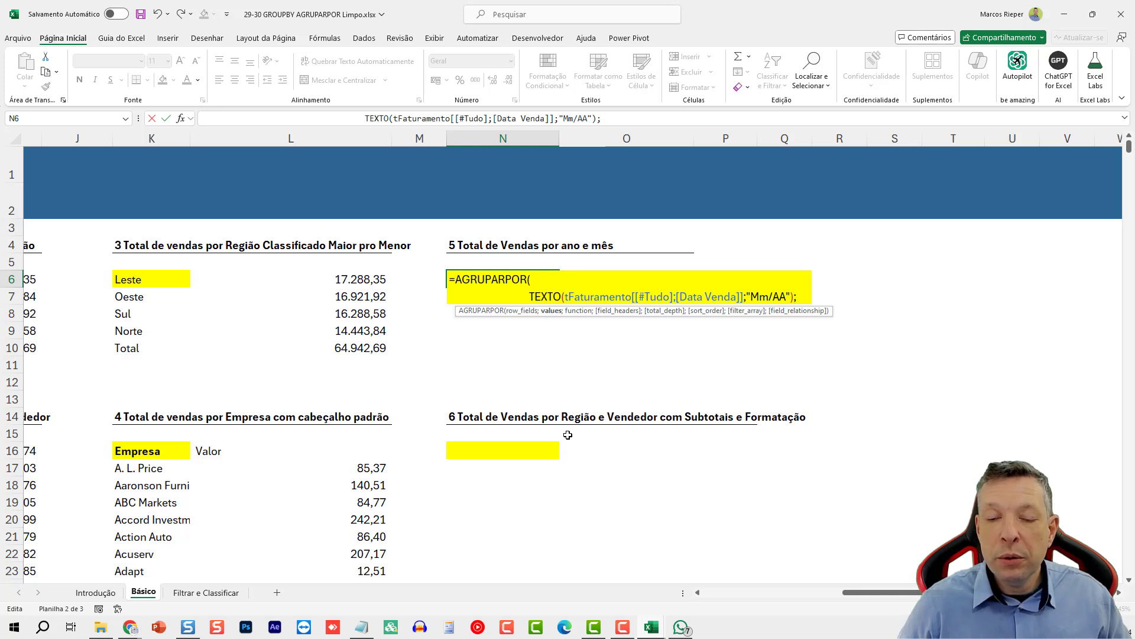
key(alt+Return)
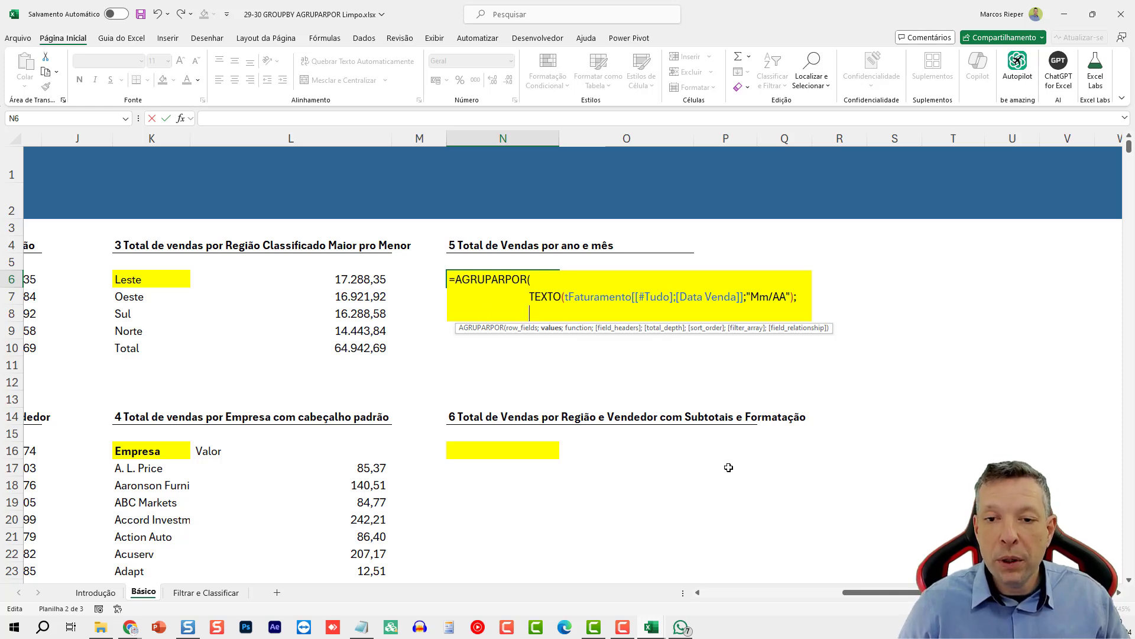
drag(901, 595, 757, 593)
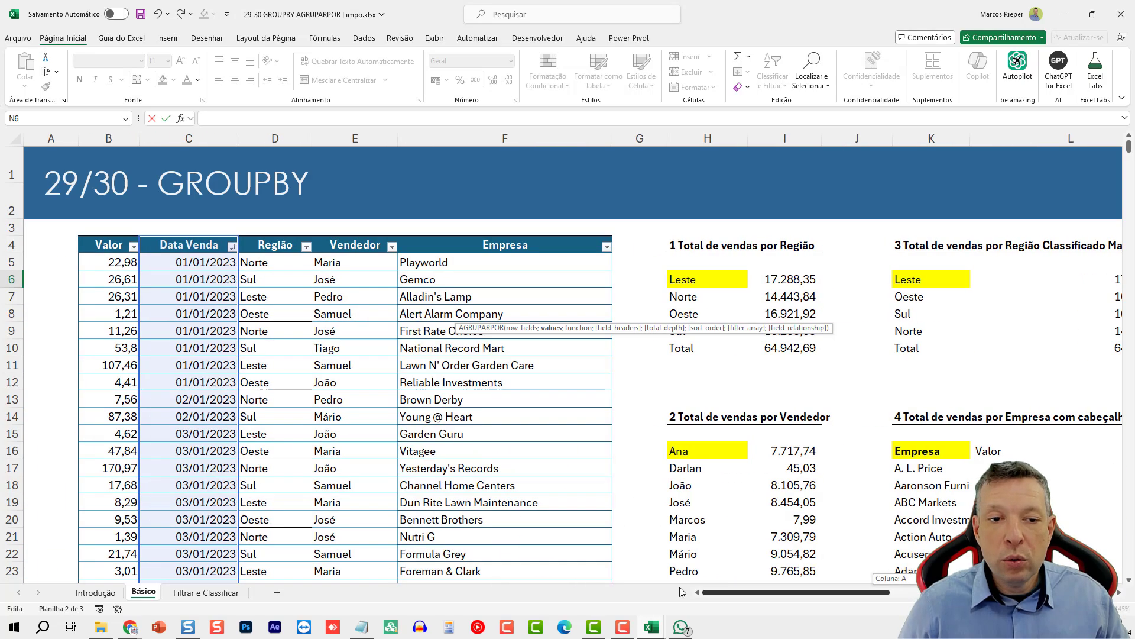
click(114, 313)
key(ctrl+Down)
key(ctrl+shift+Up)
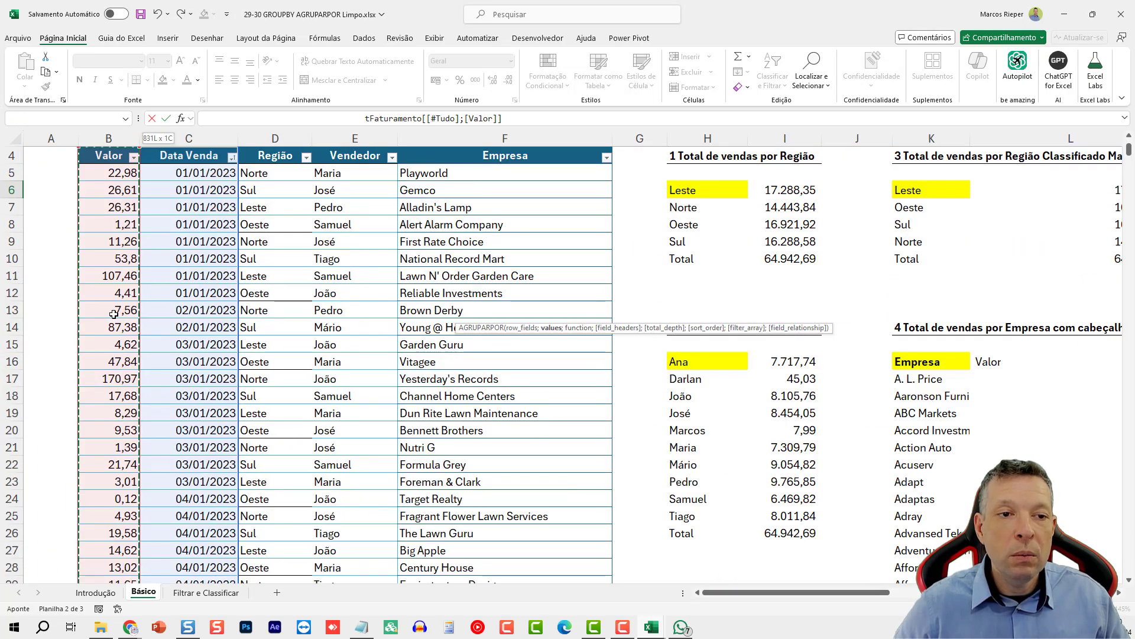
scroll(98, 319, up, 1)
drag(709, 592, 864, 597)
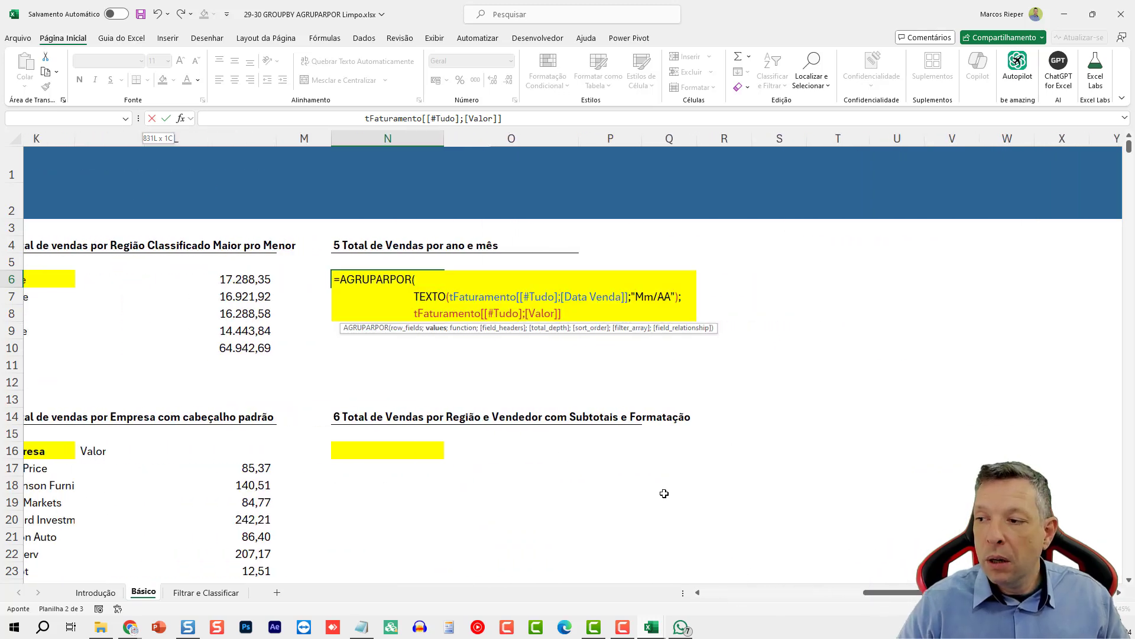
On a new line of the N6 formula, set the function to SOMA and sort_order to 1, and complete the formula
text(;)
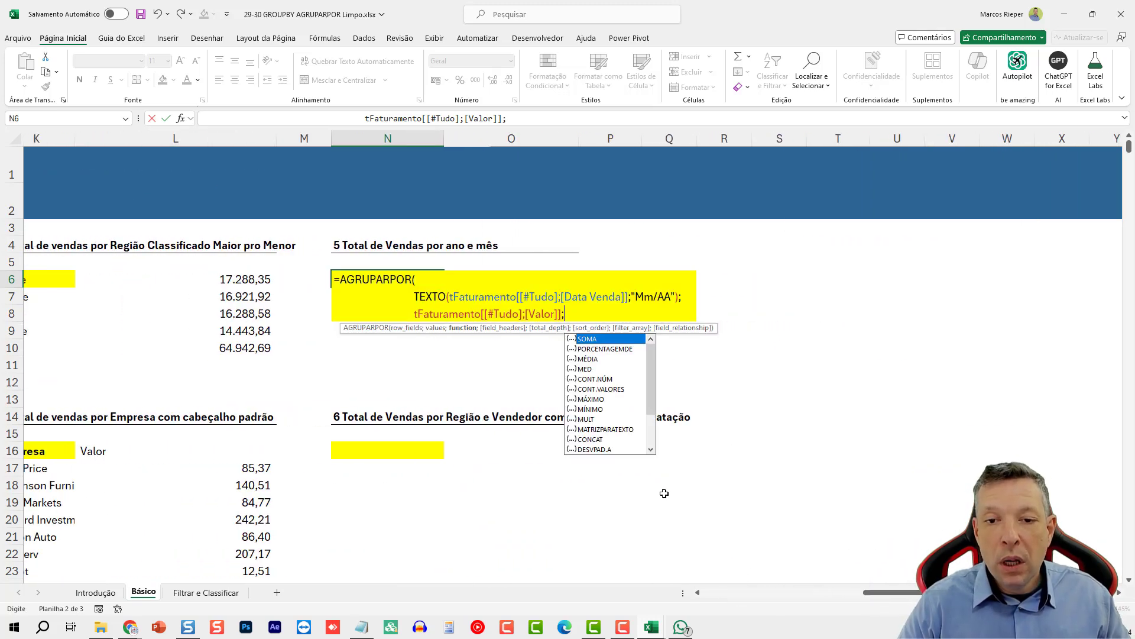
key(alt+Return)
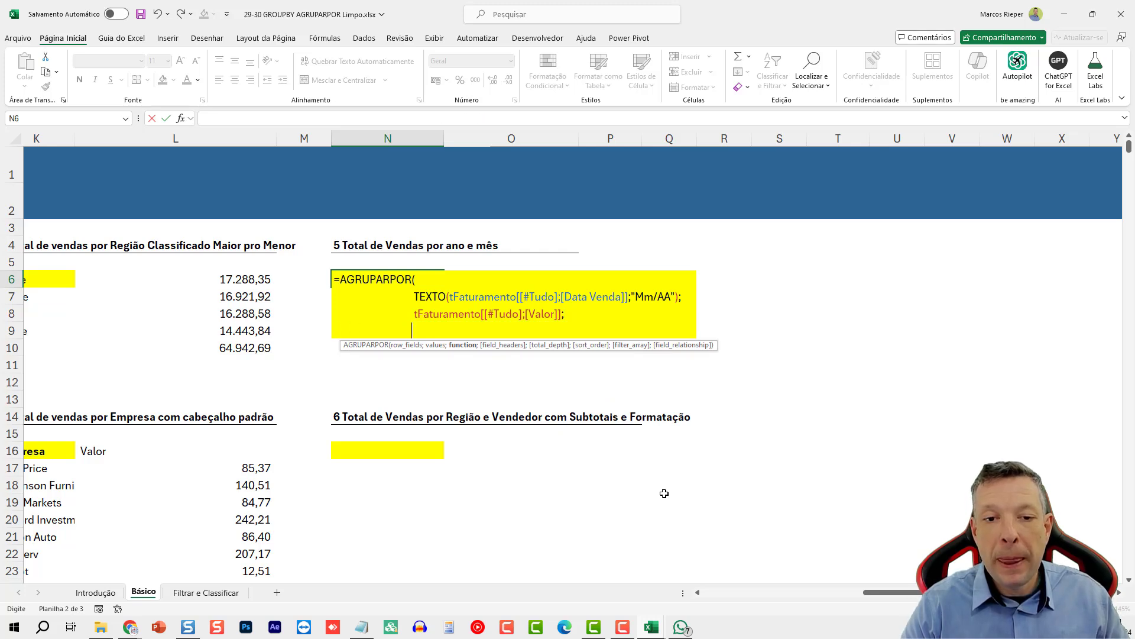
text(SOMA)
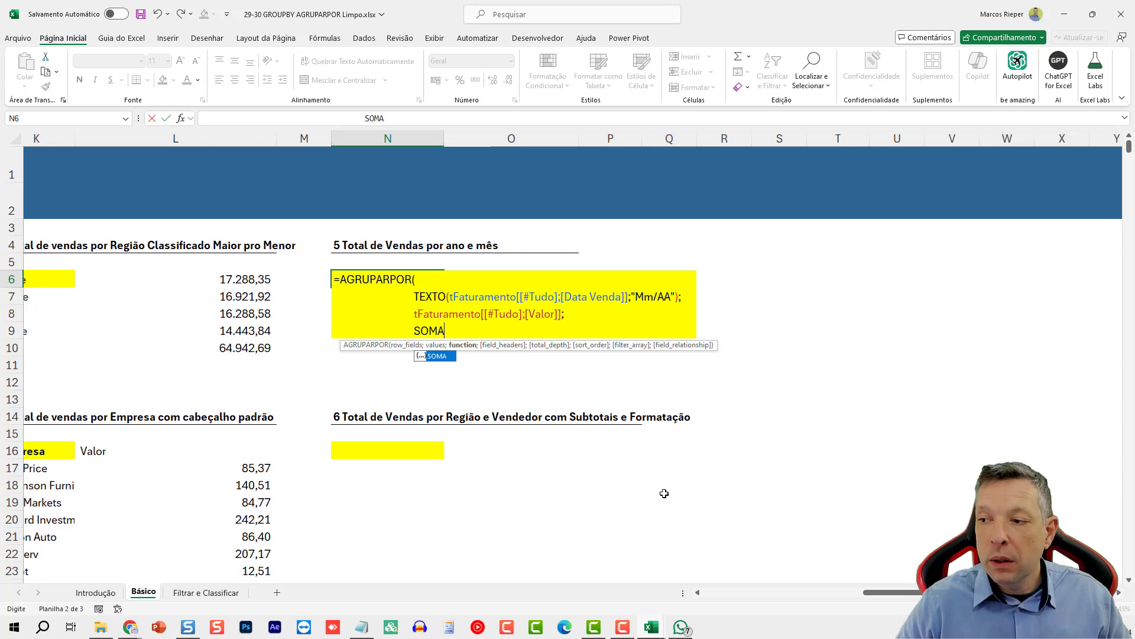
text(;;;1)
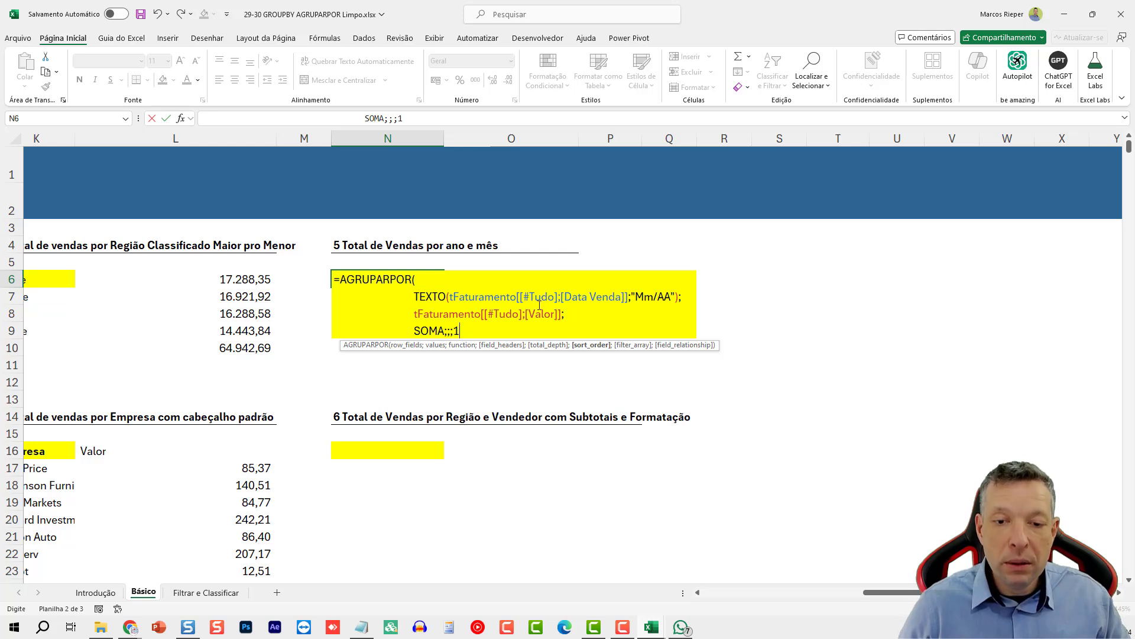
text())
key(Return)
key(Up)
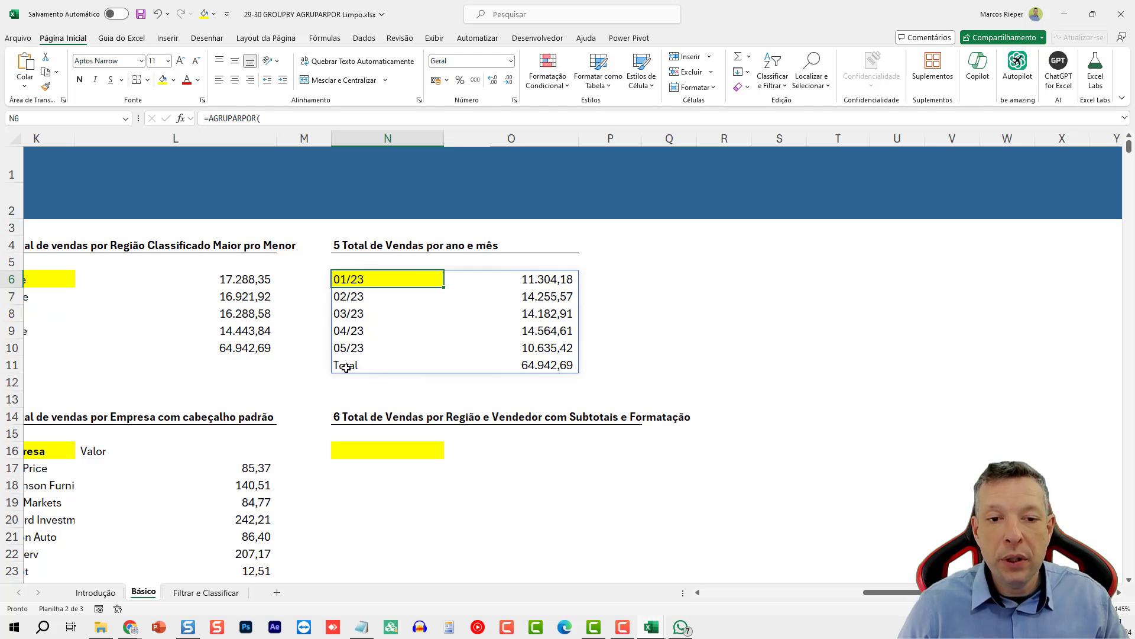
Evaluate the TEXTO part of the N6 formula to inspect its month/year values, restore the expression and leave the formula unchanged
key(F2)
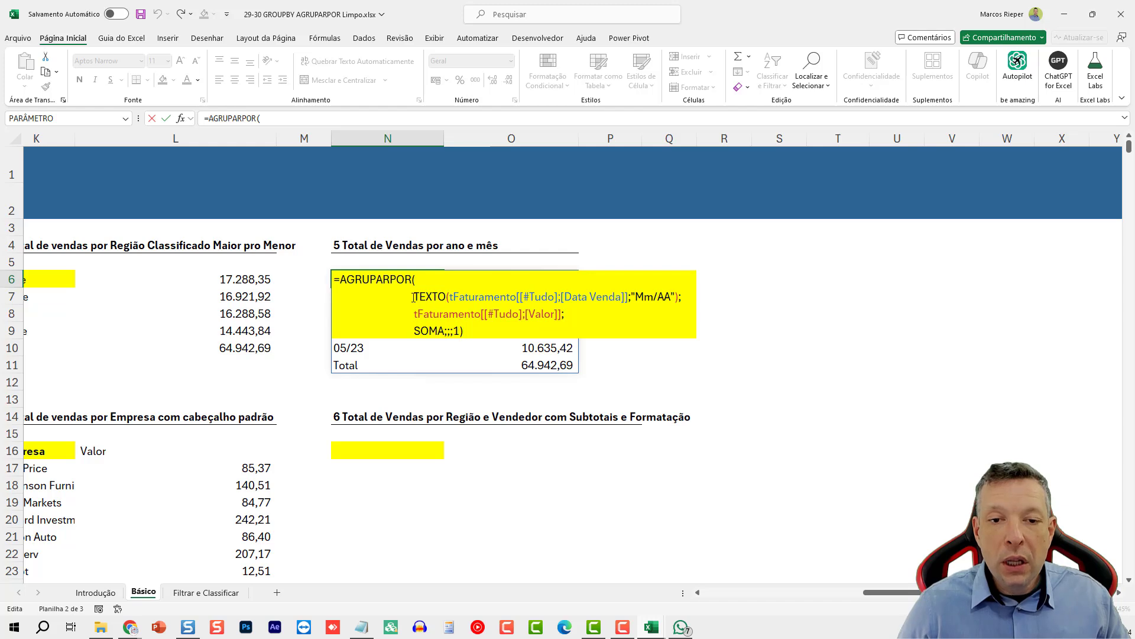
drag(415, 295, 680, 296)
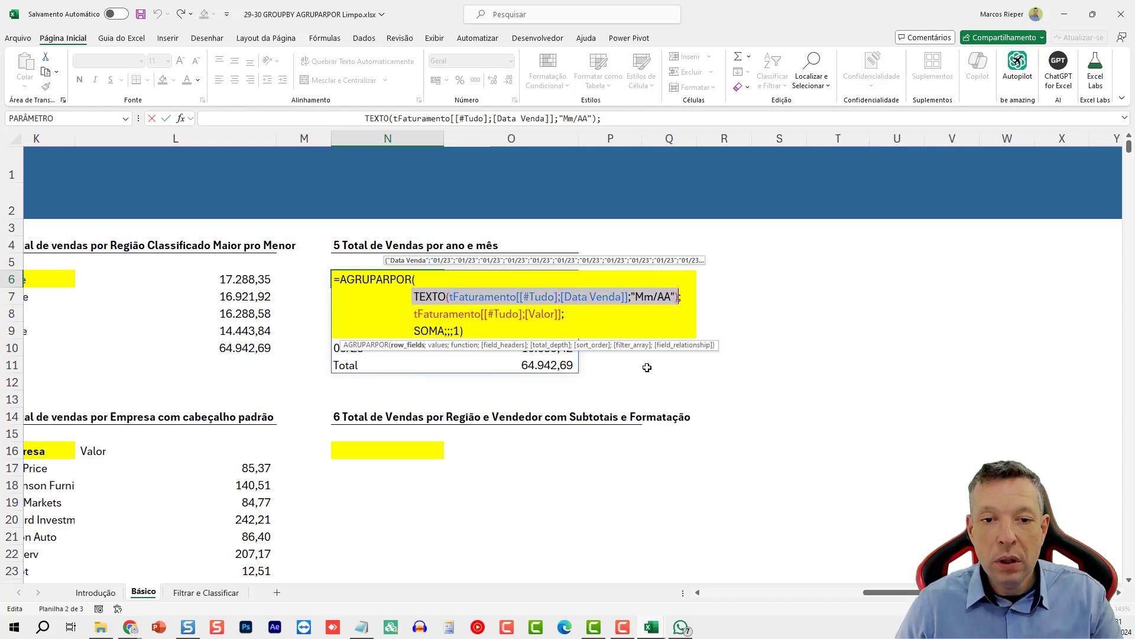
key(F9)
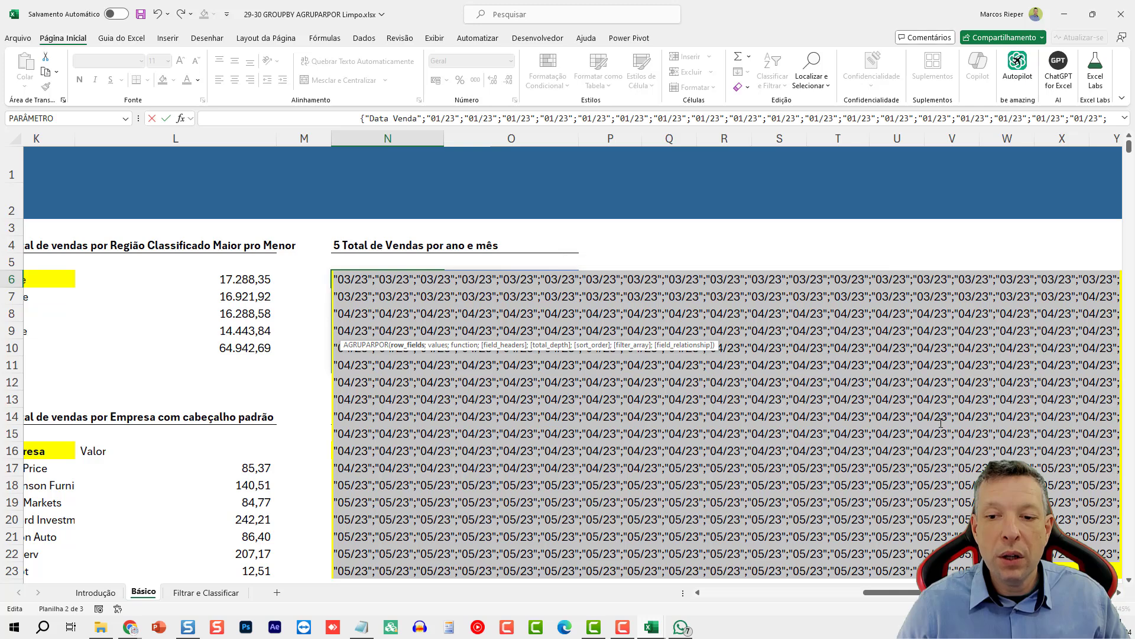
key(ctrl+z)
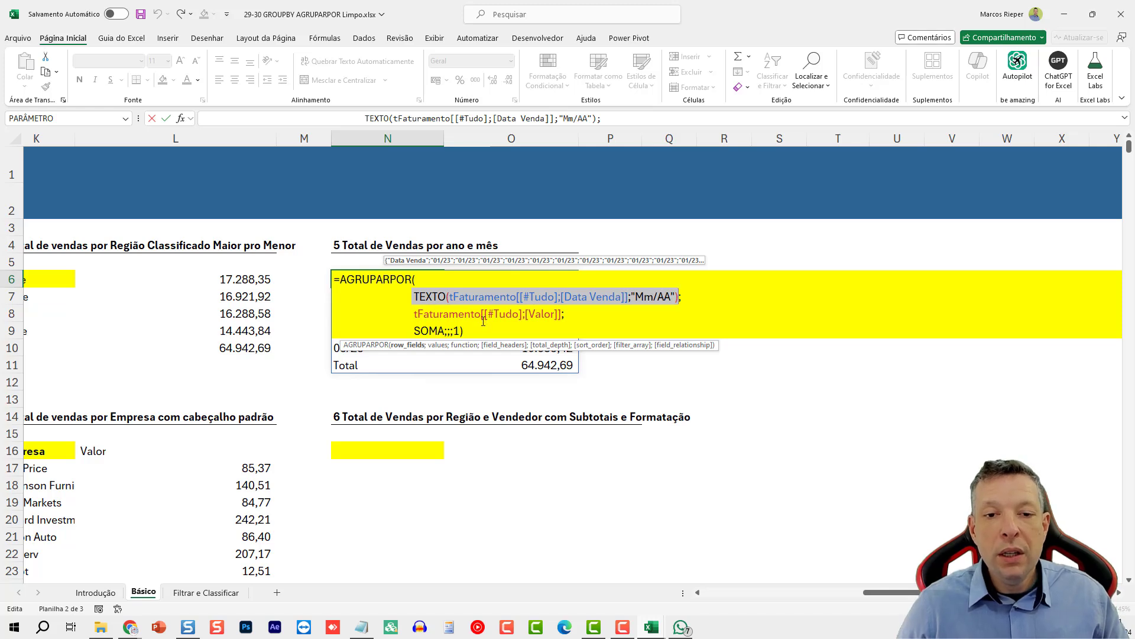
key(Escape)
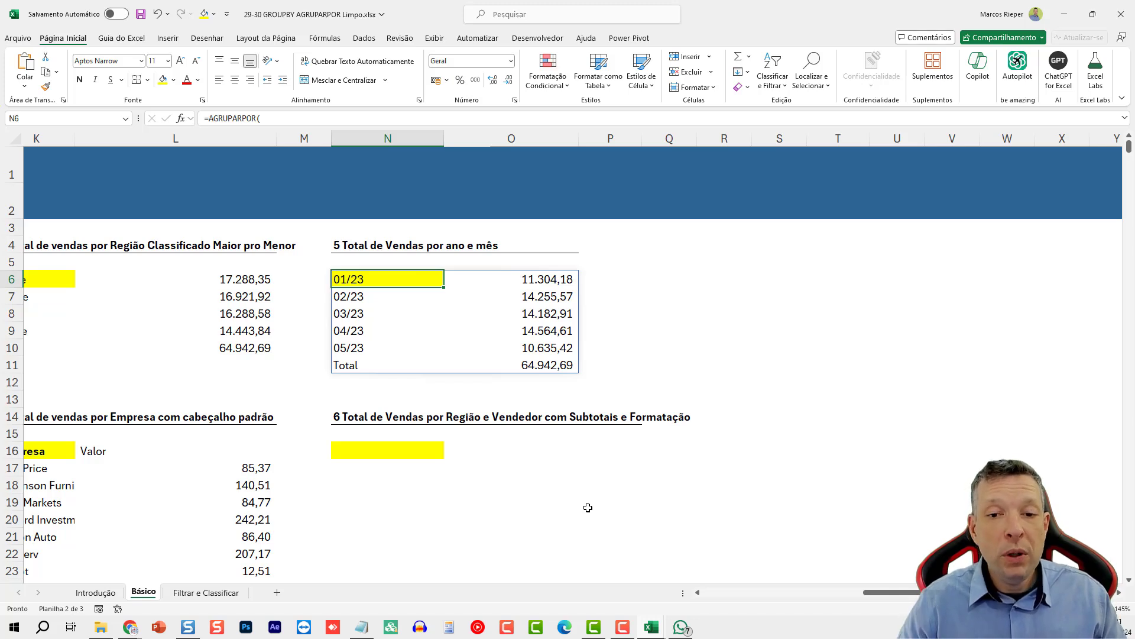
Start an AGRUPARPOR formula in cell N16 under the "Total de Vendas por Região e Vendedor com Subtotais e Formatação" heading
click(385, 451)
scroll(515, 434, down, 4)
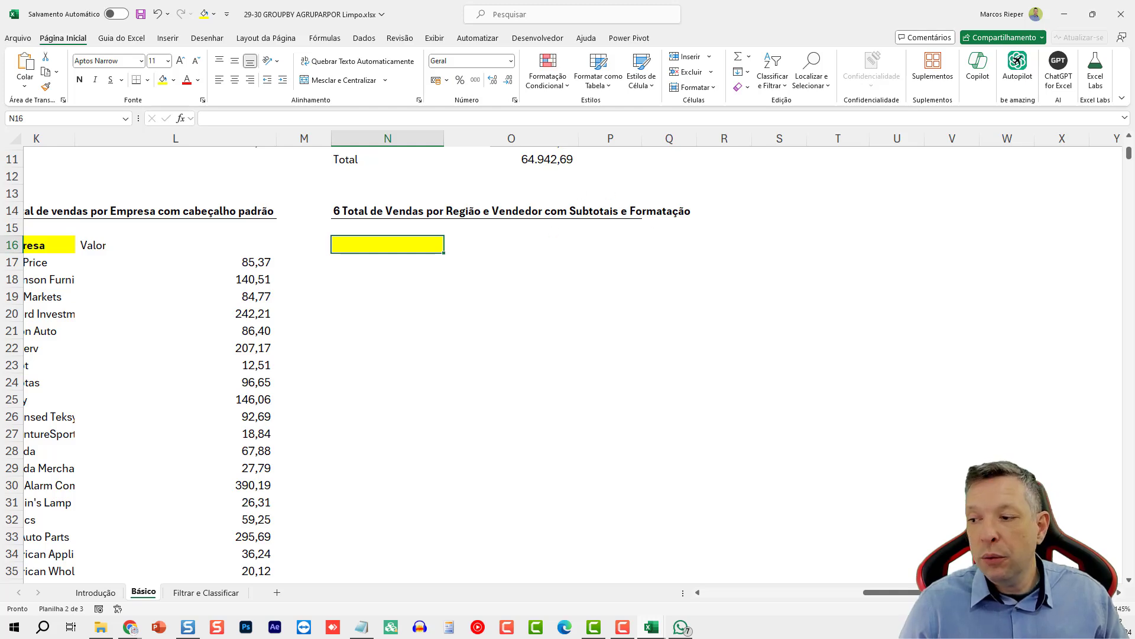
text(=)
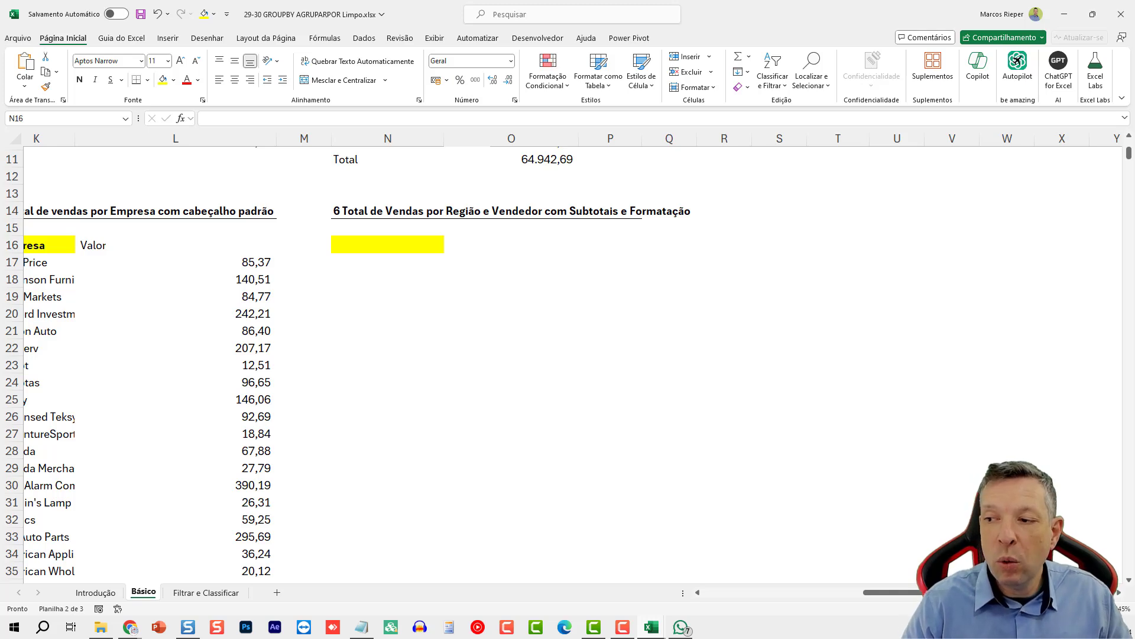
click(494, 239)
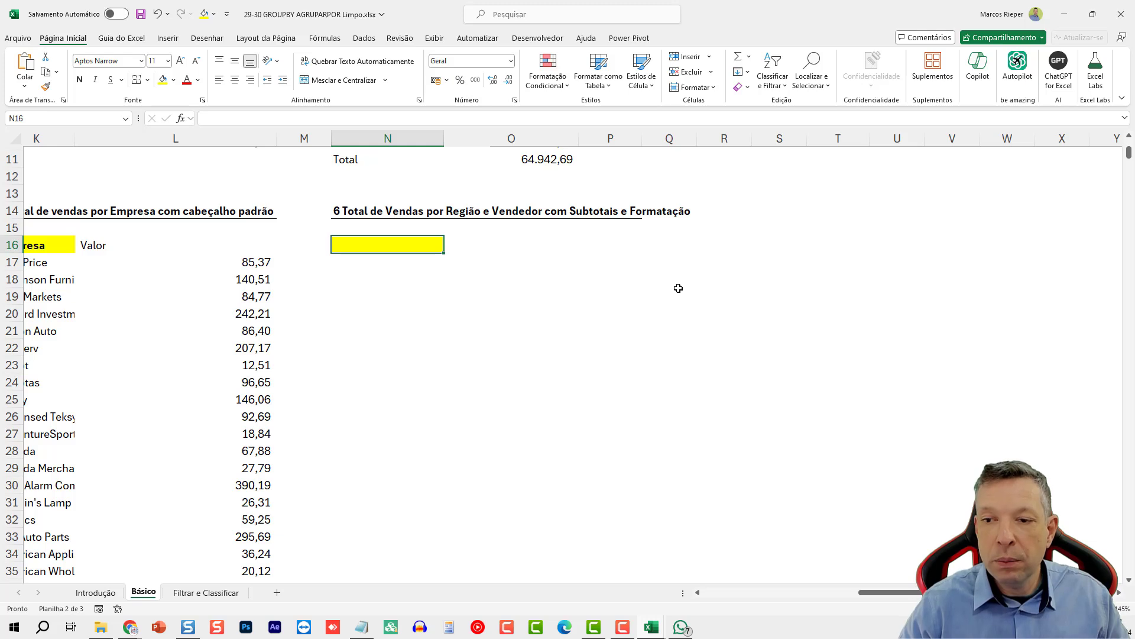
text(=AGRE)
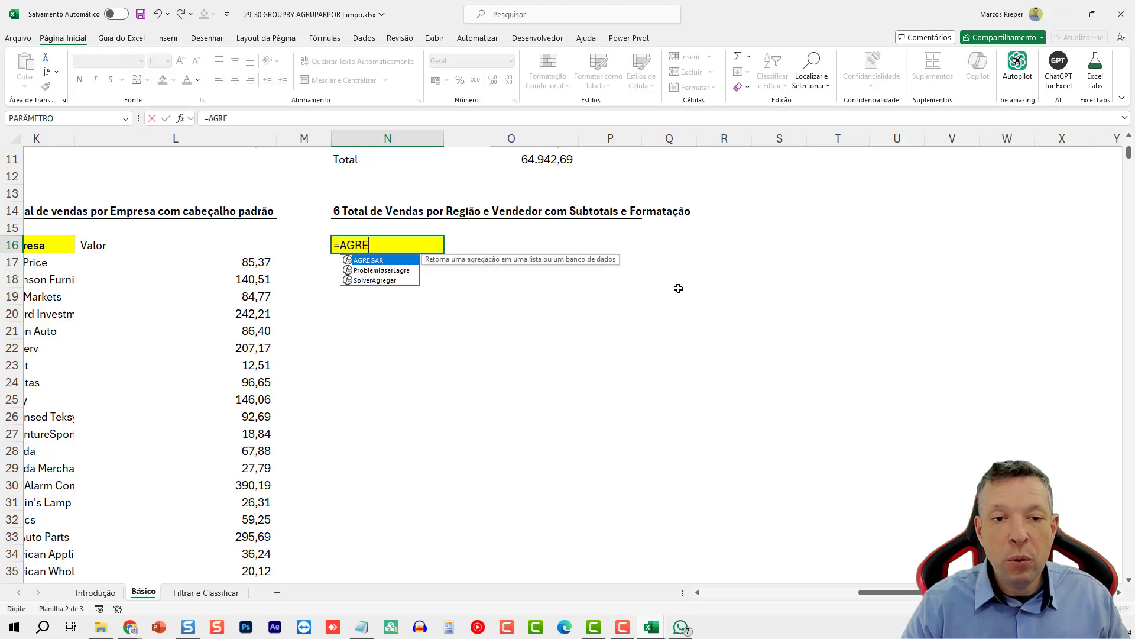
key(BackSpace)
text(UP)
key(Tab)
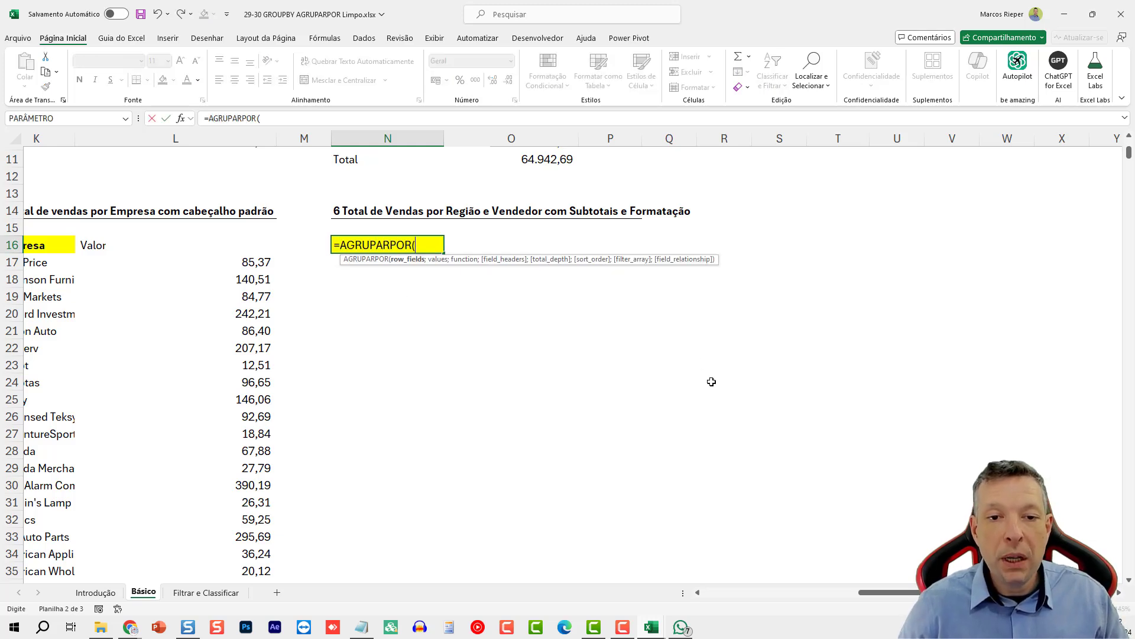
Set the row_fields argument of the N16 formula to the entire Região and Vendedor columns of tFaturamento, including their headers
drag(869, 592, 727, 592)
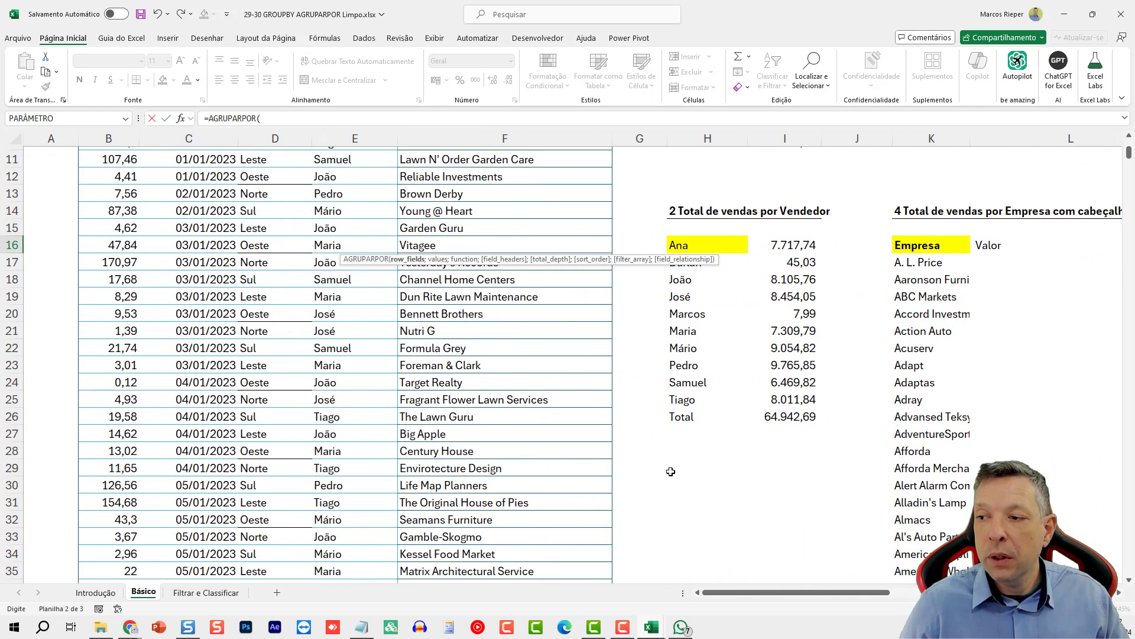
click(338, 318)
key(ctrl+Up)
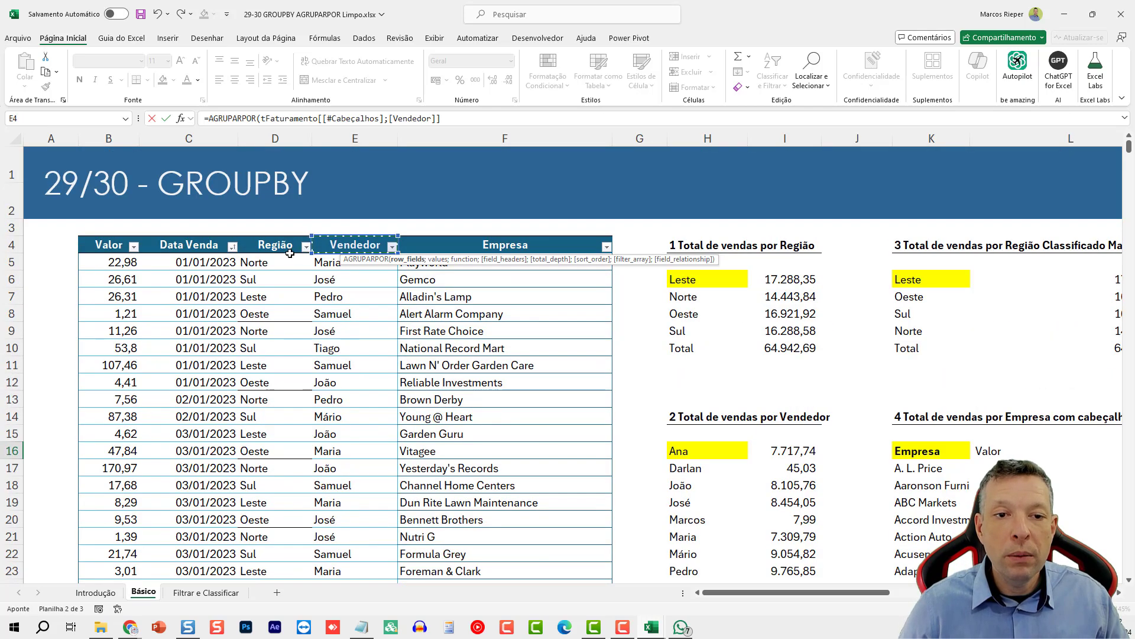
click(288, 245)
key(ctrl+shift+Down)
key(shift+Right)
key(ctrl+shift+Up)
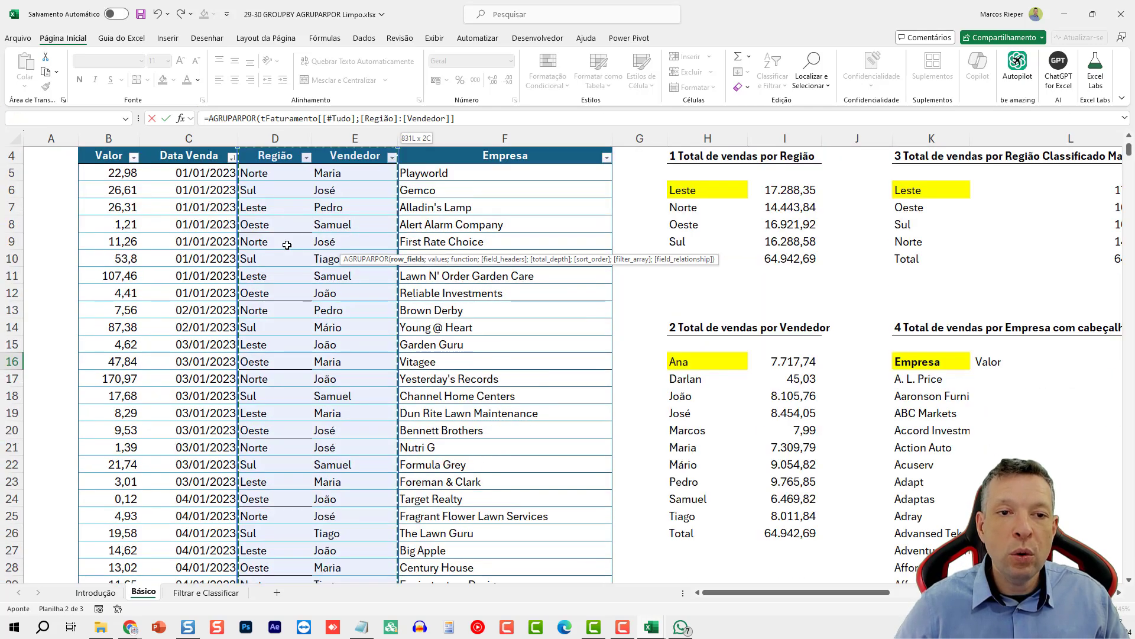
key(shift+Down)
key(shift+Up)
scroll(298, 260, up, 1)
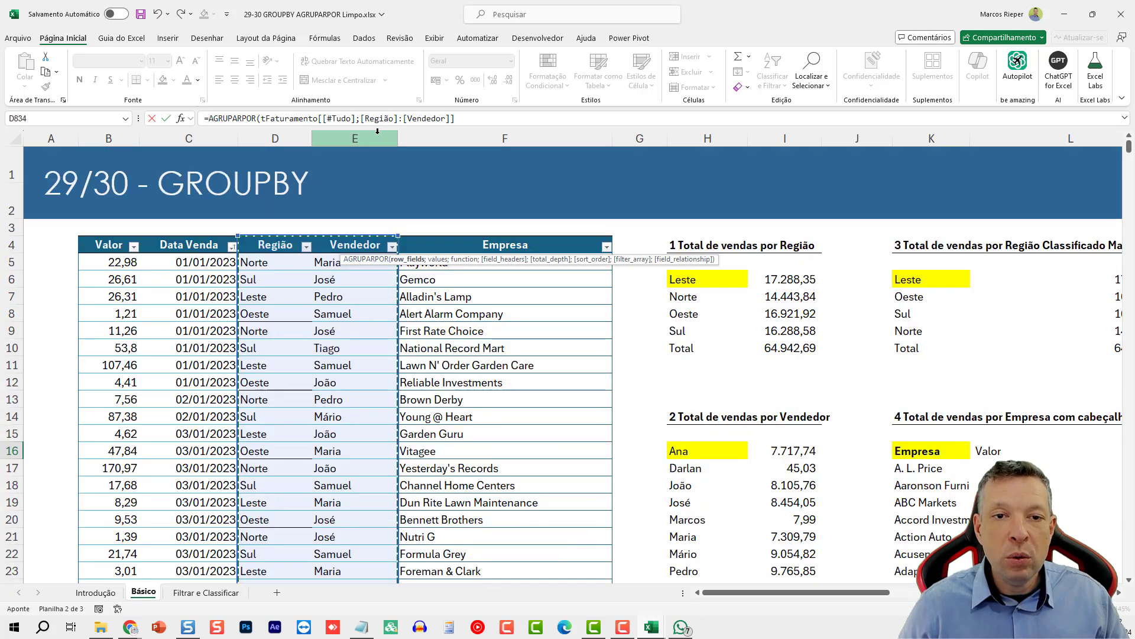
click(473, 117)
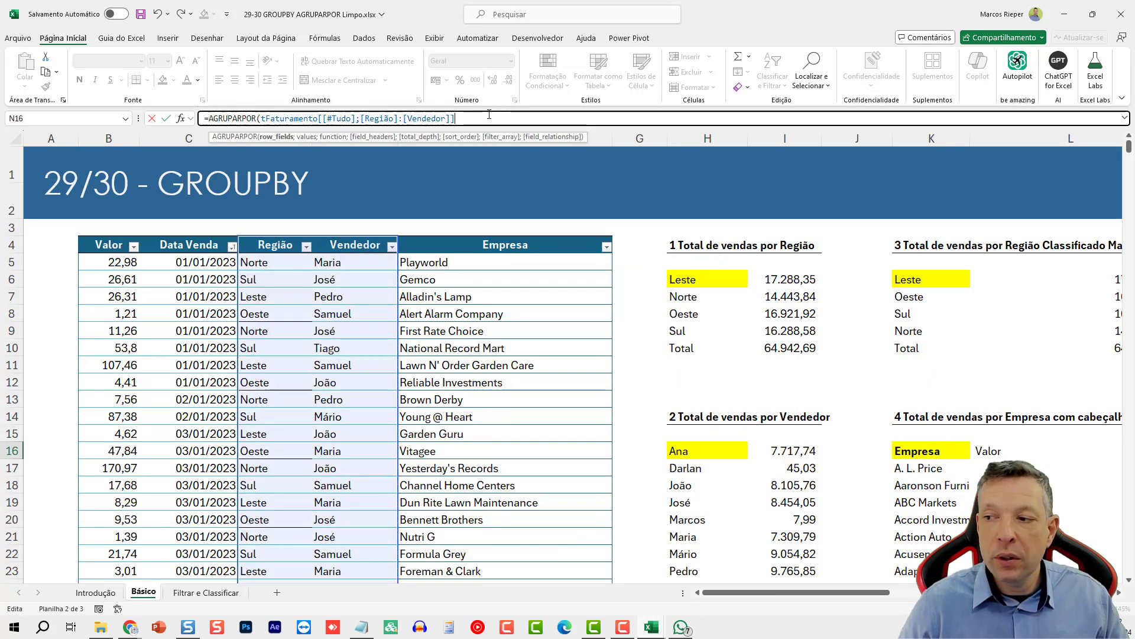
Set the values argument of the N16 formula to the entire Valor column of tFaturamento, including its header
text(;)
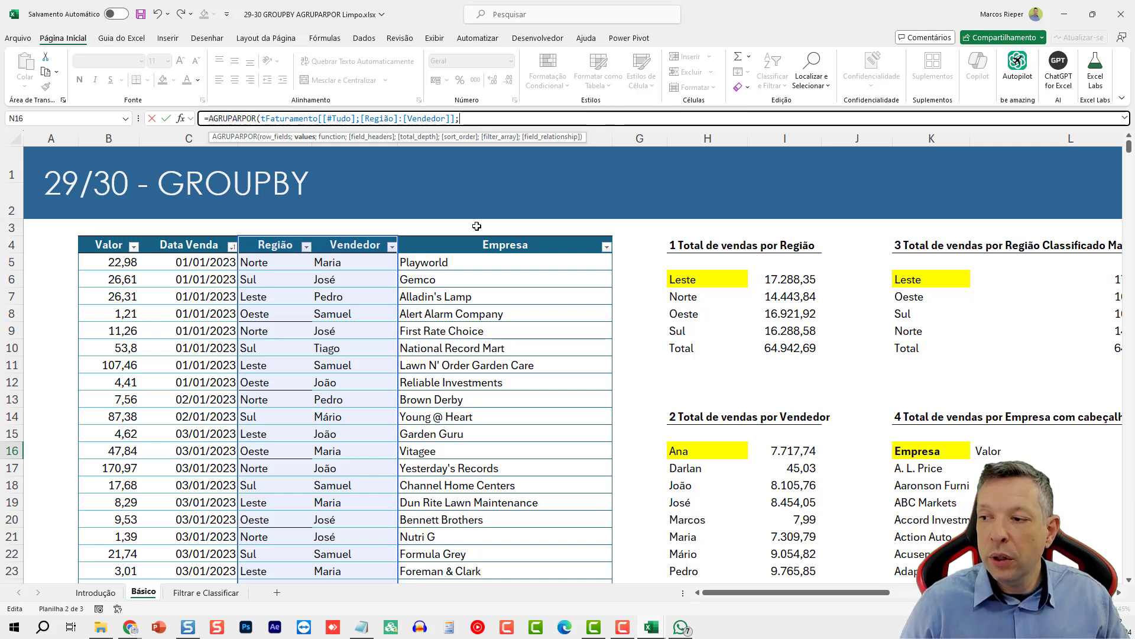
click(109, 346)
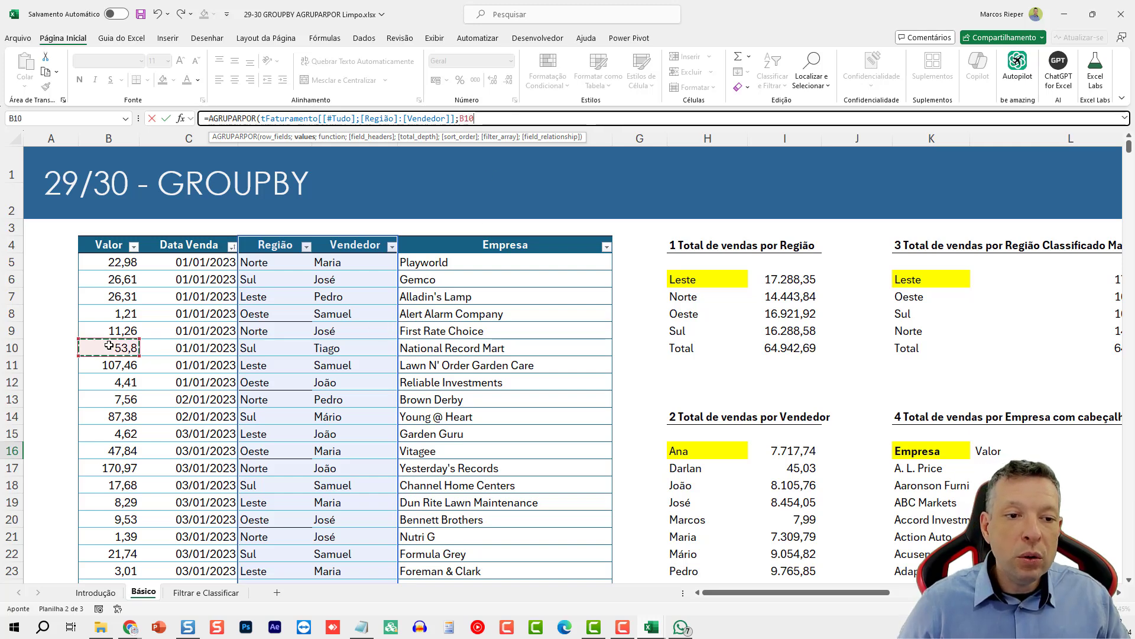
key(ctrl+Down)
key(ctrl+shift+Up)
scroll(109, 345, up, 1)
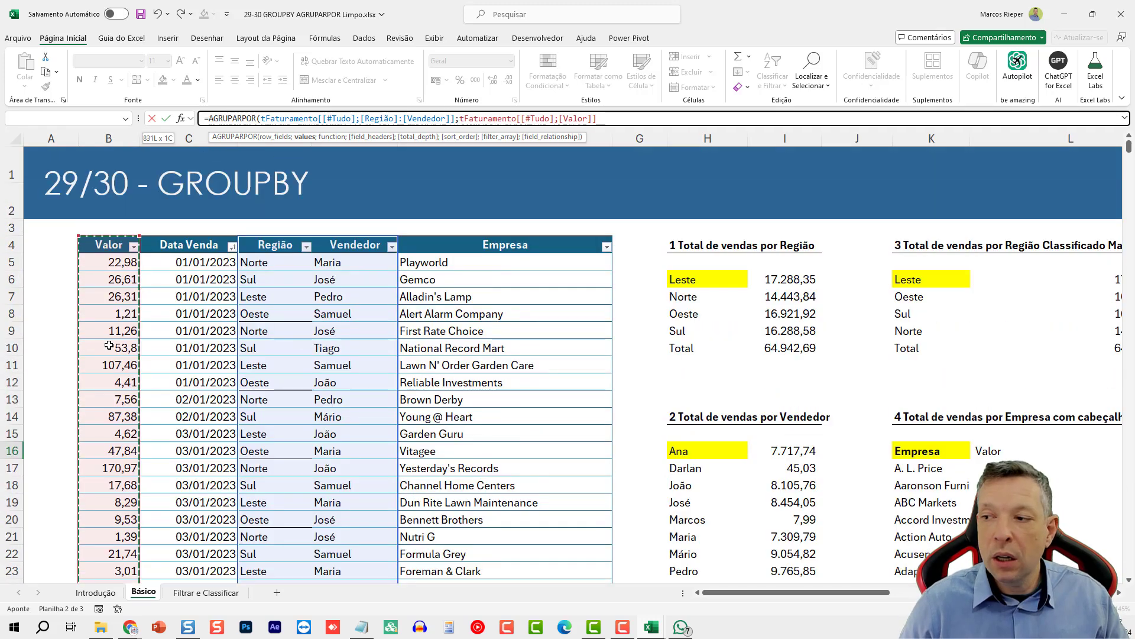
Set the function to SOMA, leave field_headers empty, set total_depth to 2 and sort_order to -2, and complete the N16 formula
text(;)
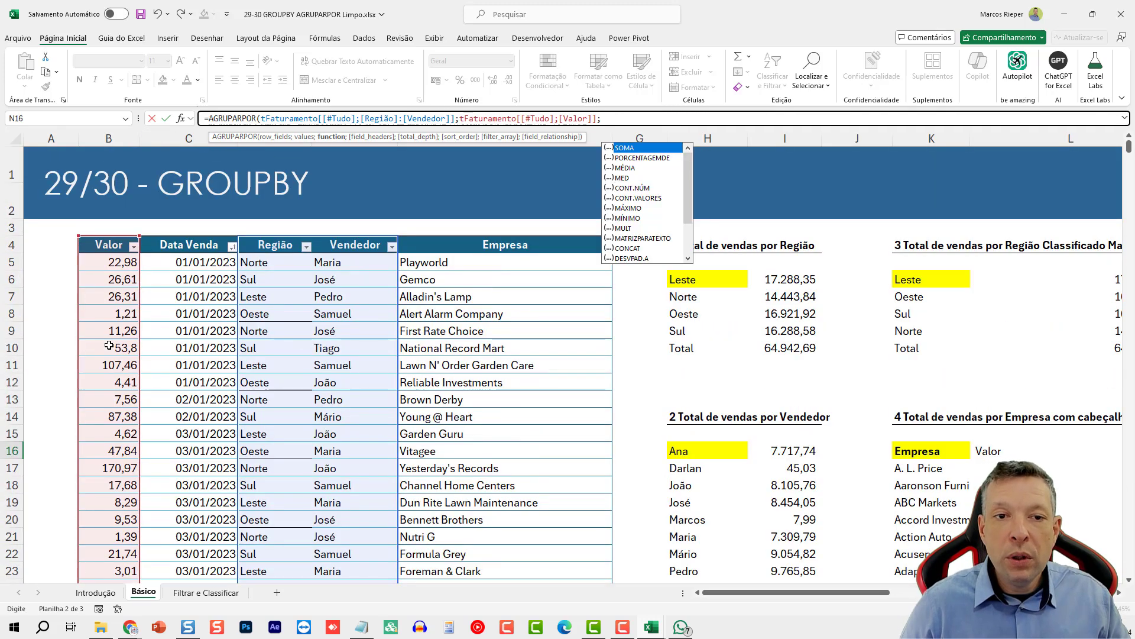
double_click(624, 148)
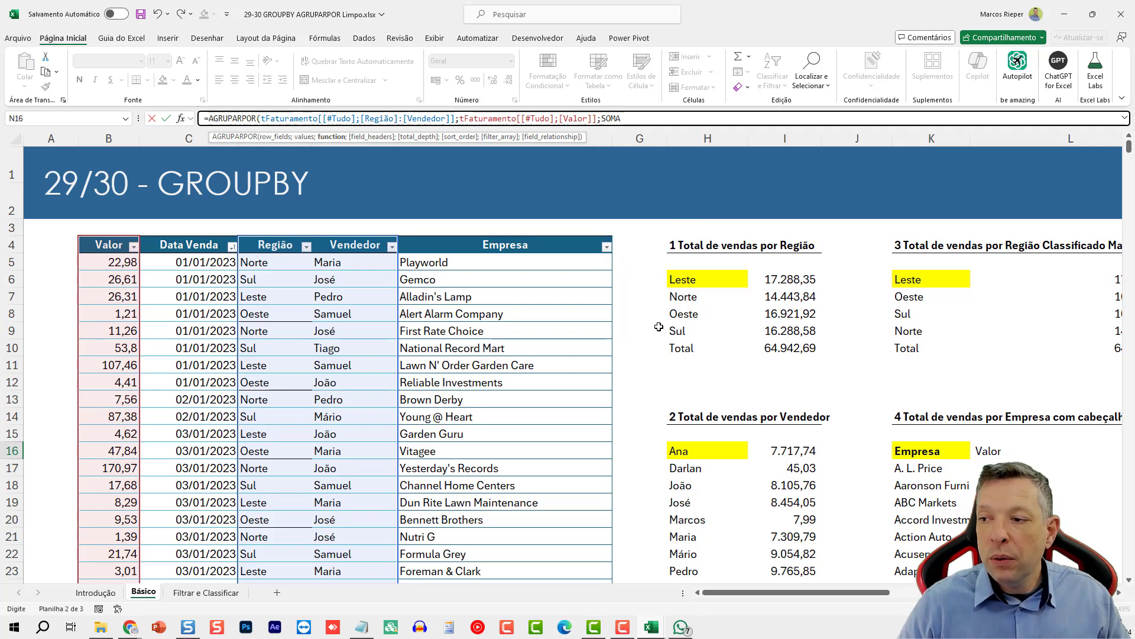
text(;)
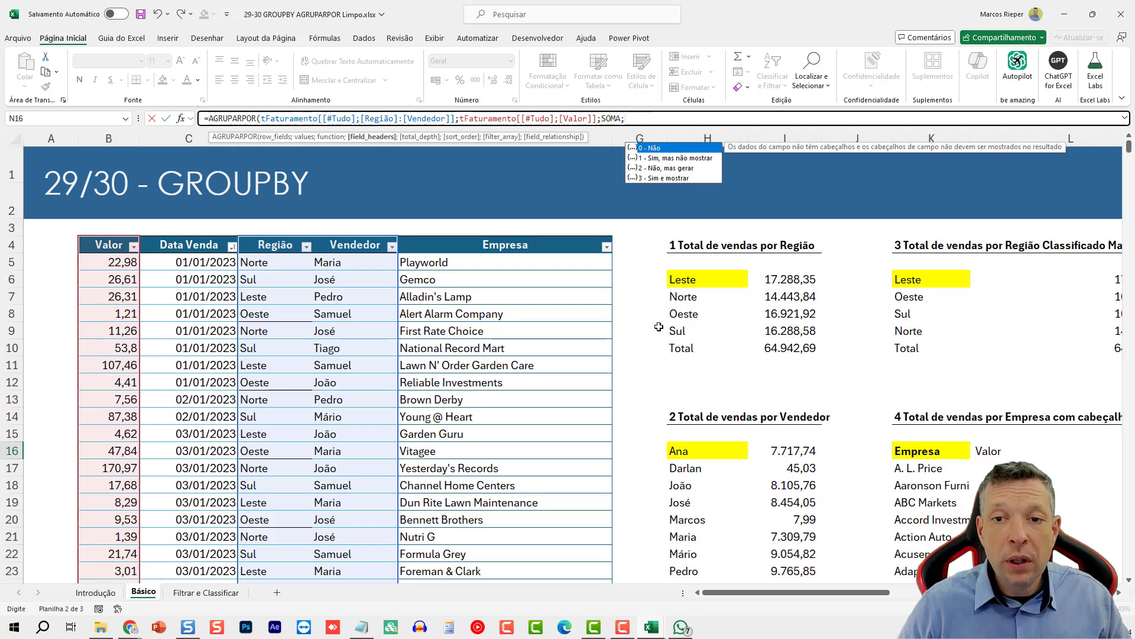
text(;)
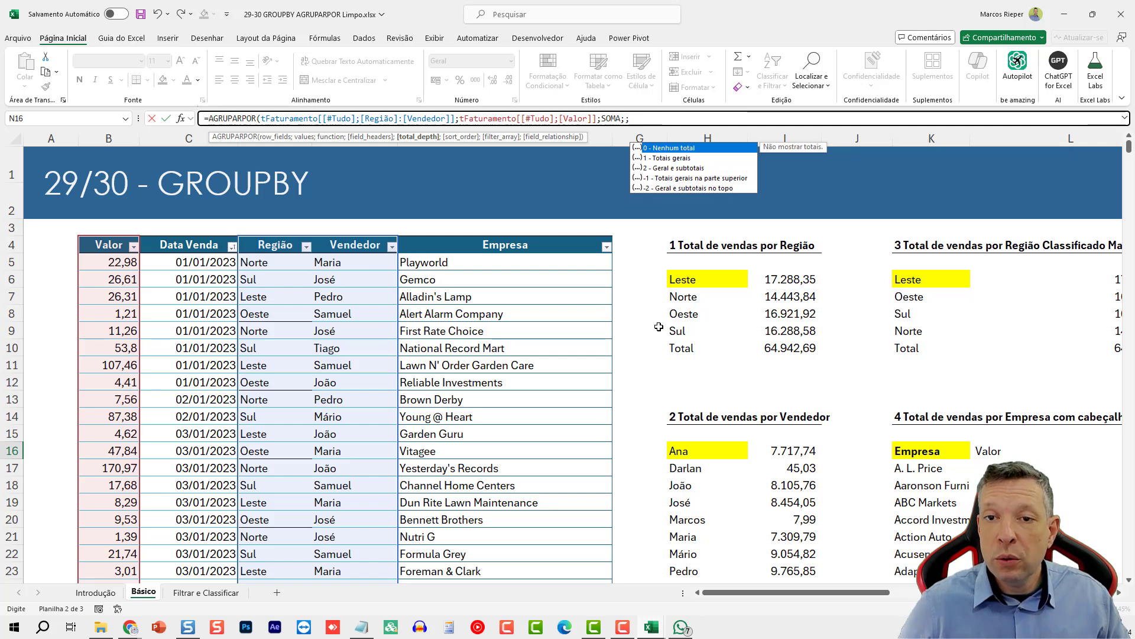
text(2)
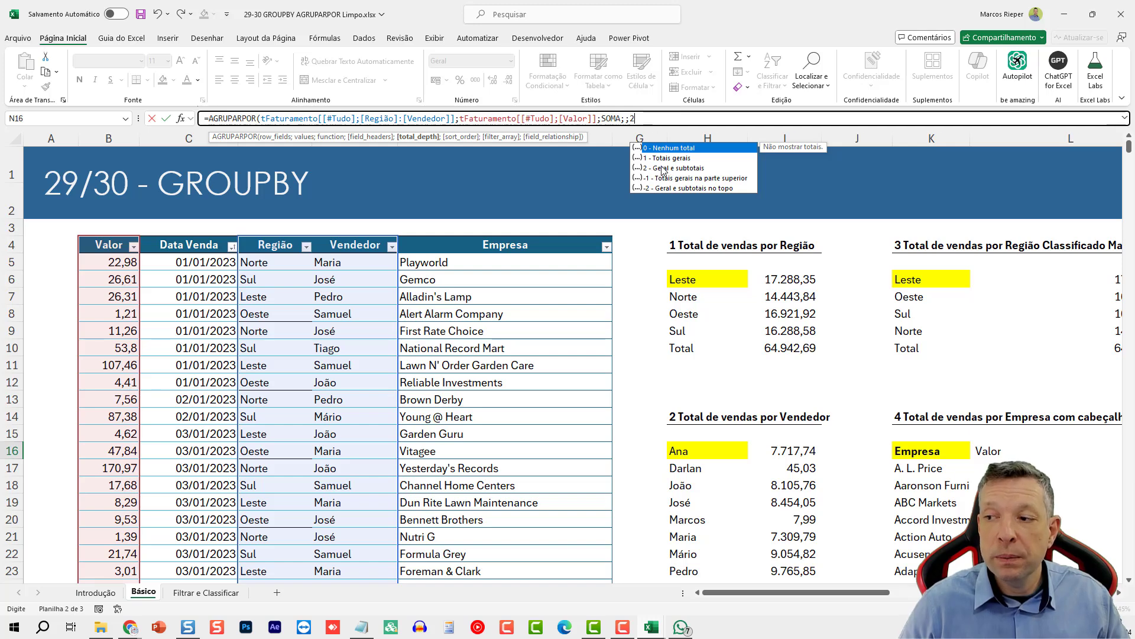
text(;-2)
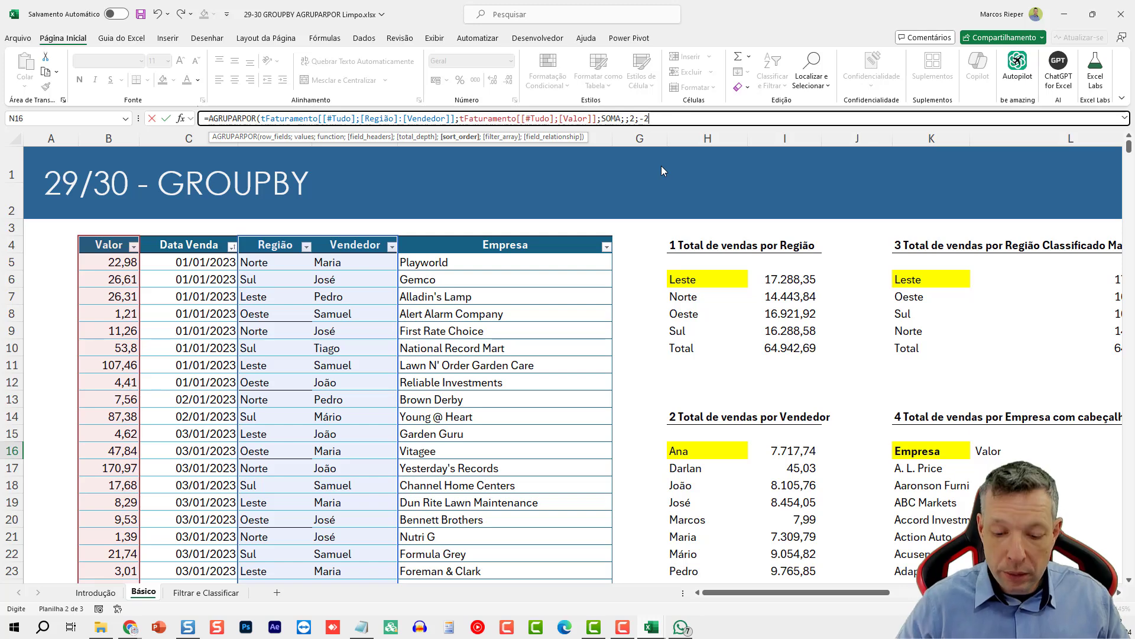
text())
key(Tab)
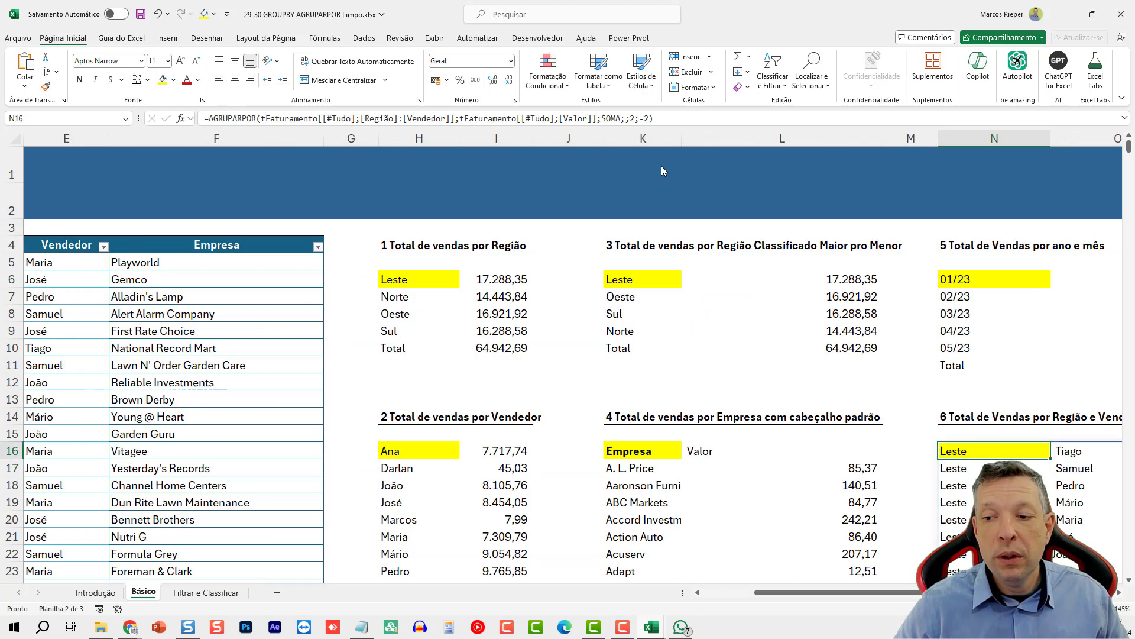
Reopen the N16 formula and examine its row_fields, values and function arguments
scroll(460, 356, right, 3)
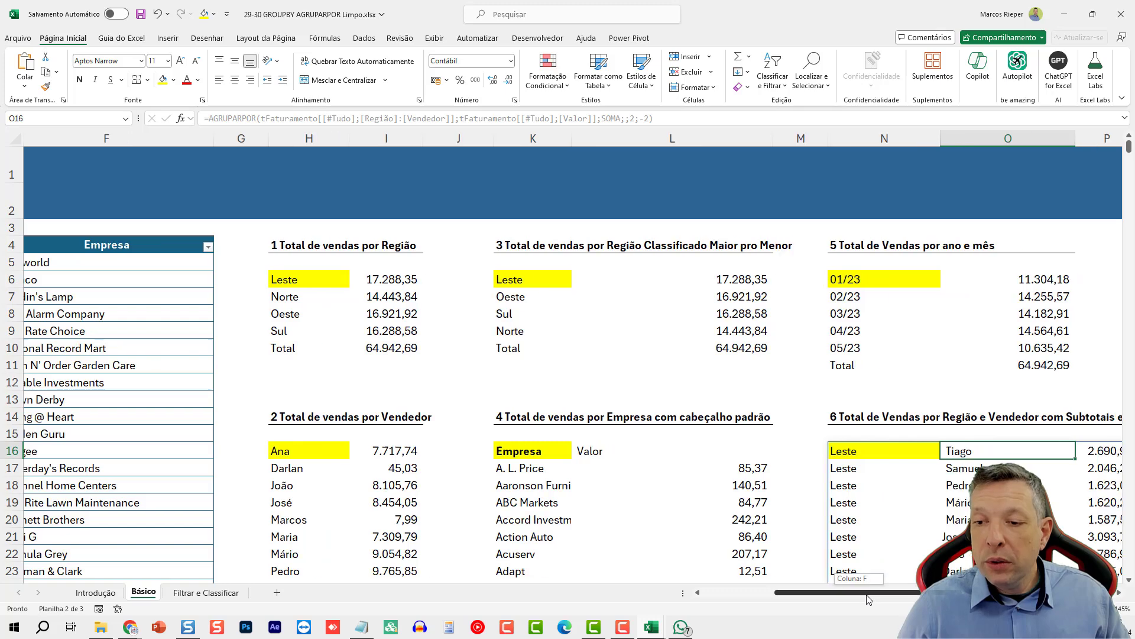
scroll(461, 357, down, 2)
click(460, 357)
key(F2)
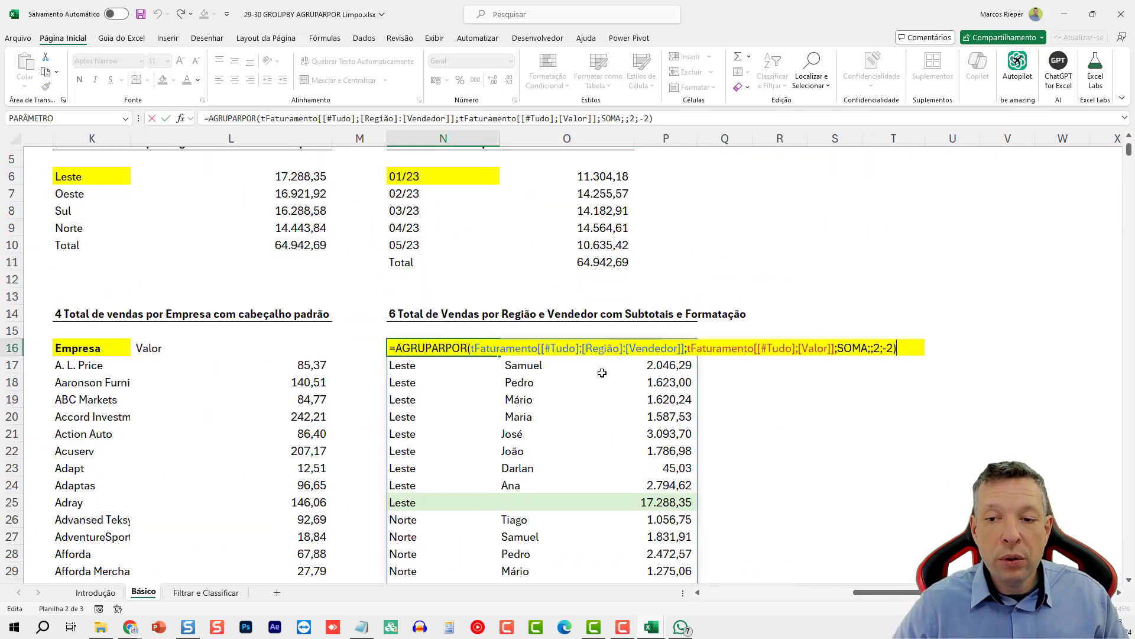
key(Escape)
key(F2)
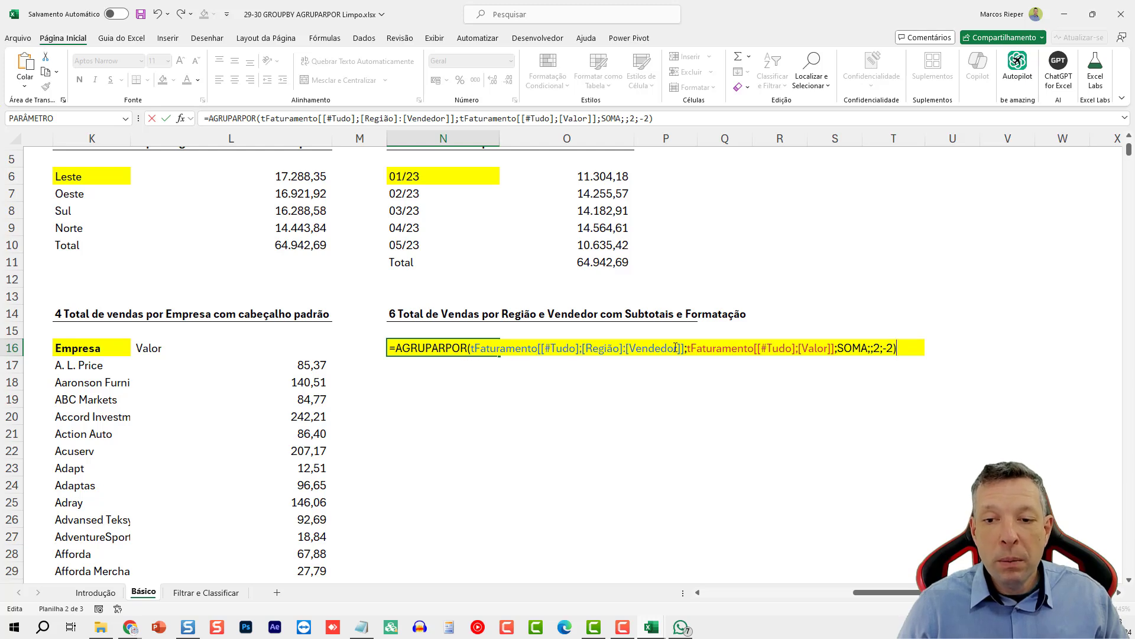
drag(681, 348, 486, 348)
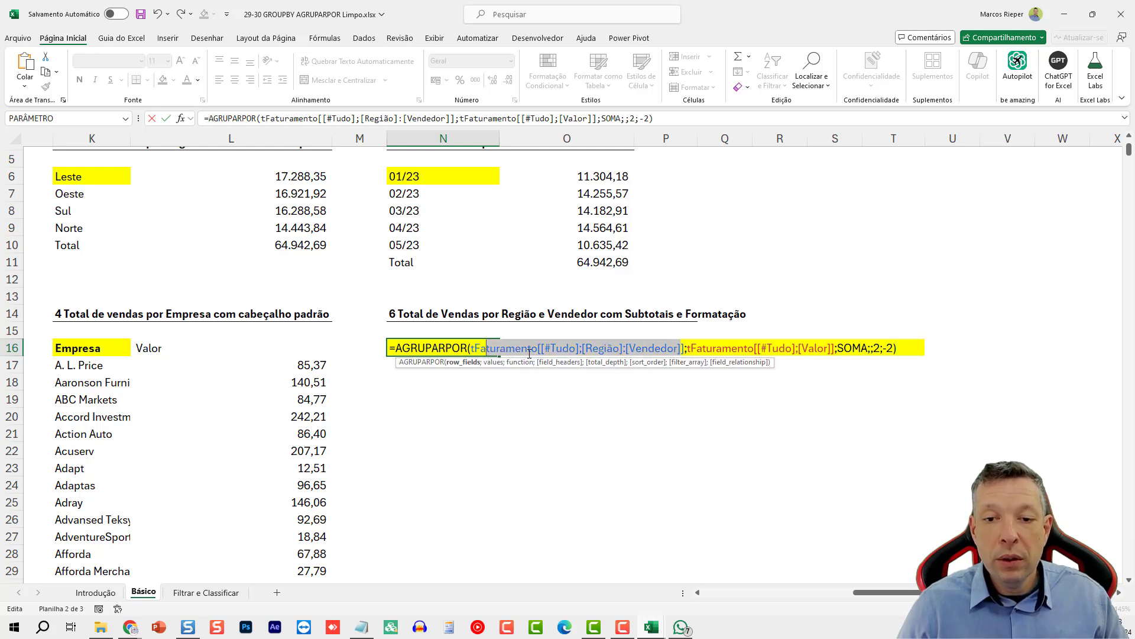
mouse_move(712, 348)
mouse_down()
mouse_move(785, 347)
mouse_move(718, 344)
mouse_up()
click(851, 349)
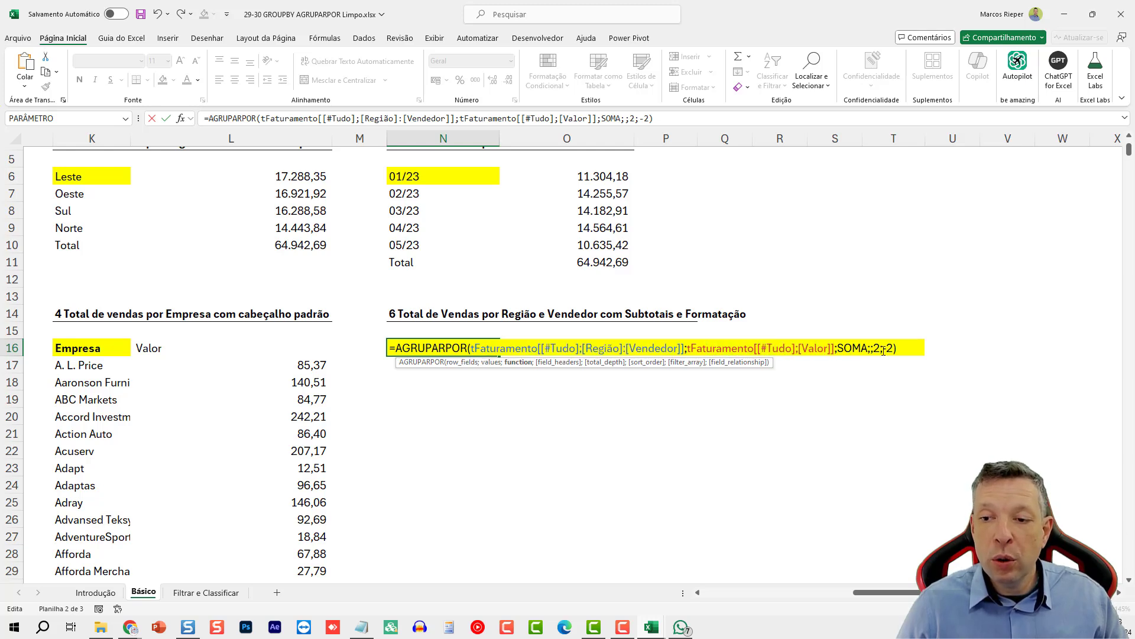
Examine the total_depth options and the sort_order argument of the N16 formula, and leave the formula unchanged
click(875, 348)
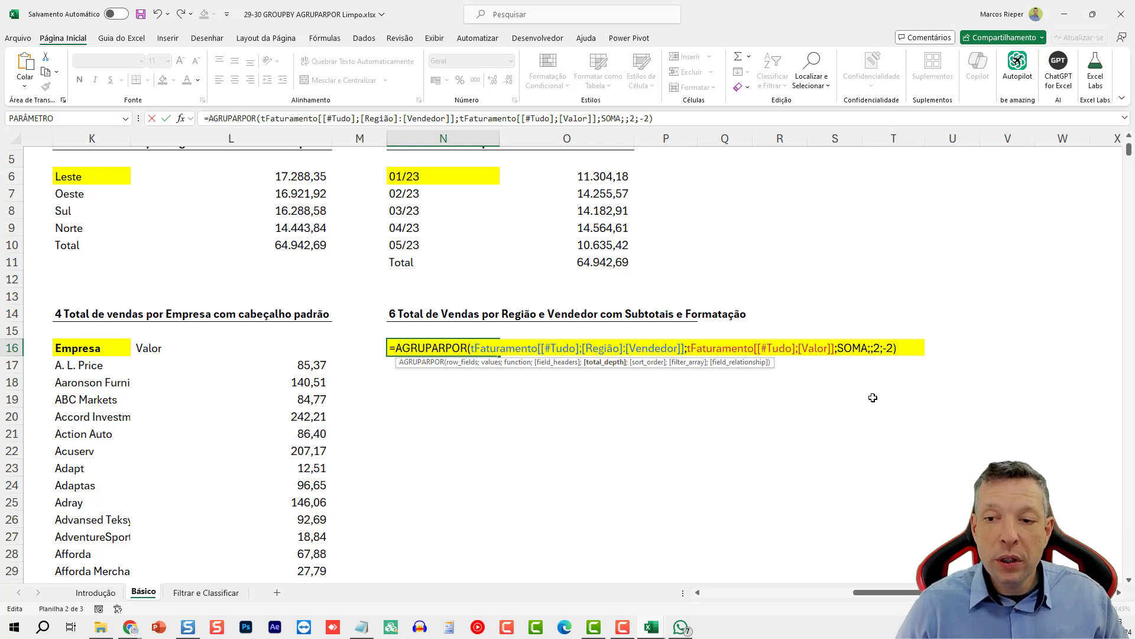
key(Left)
key(Right)
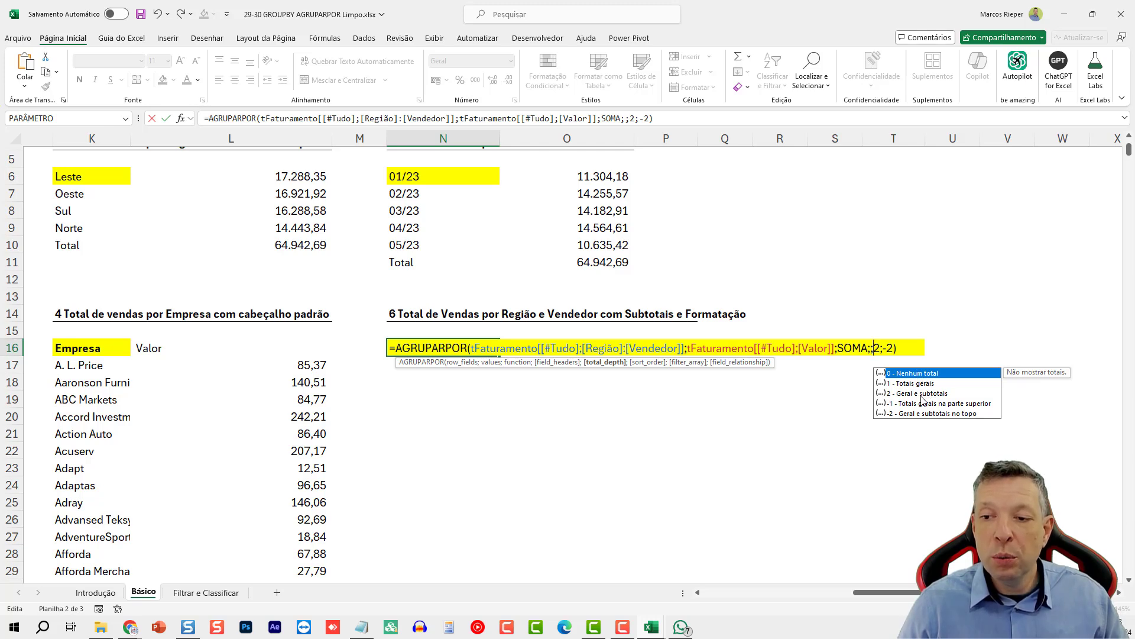
click(895, 348)
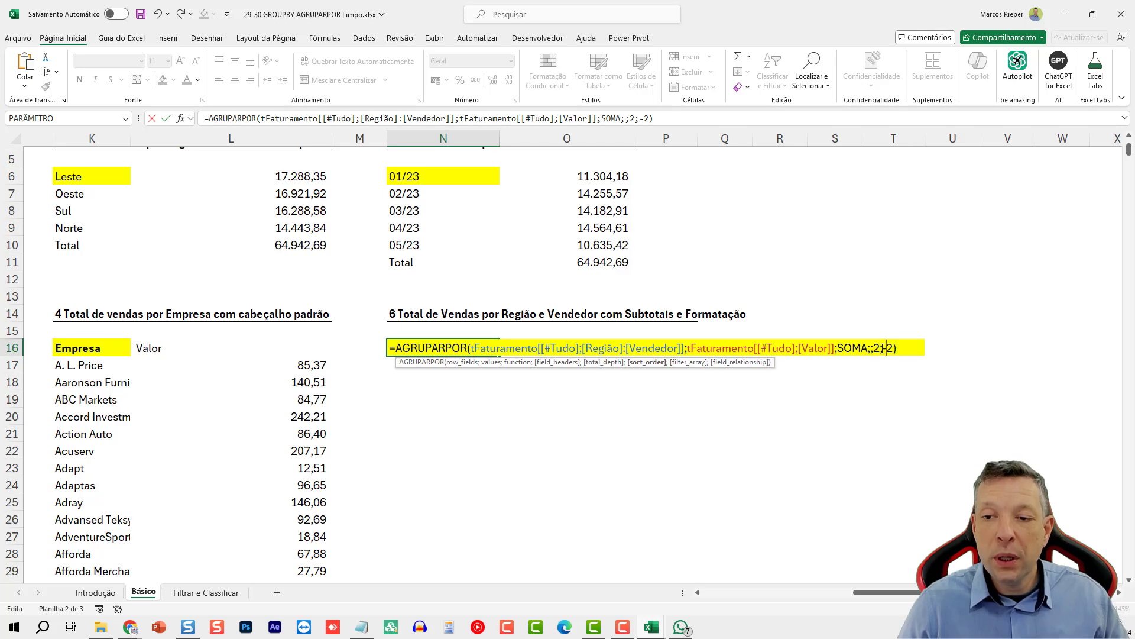
double_click(886, 347)
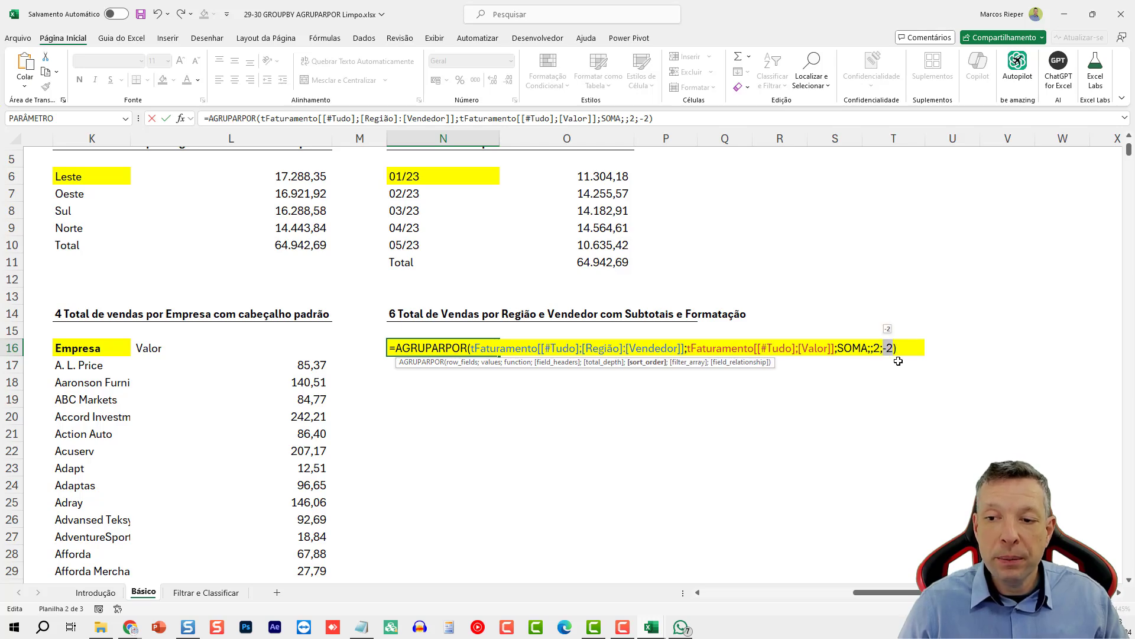
key(Return)
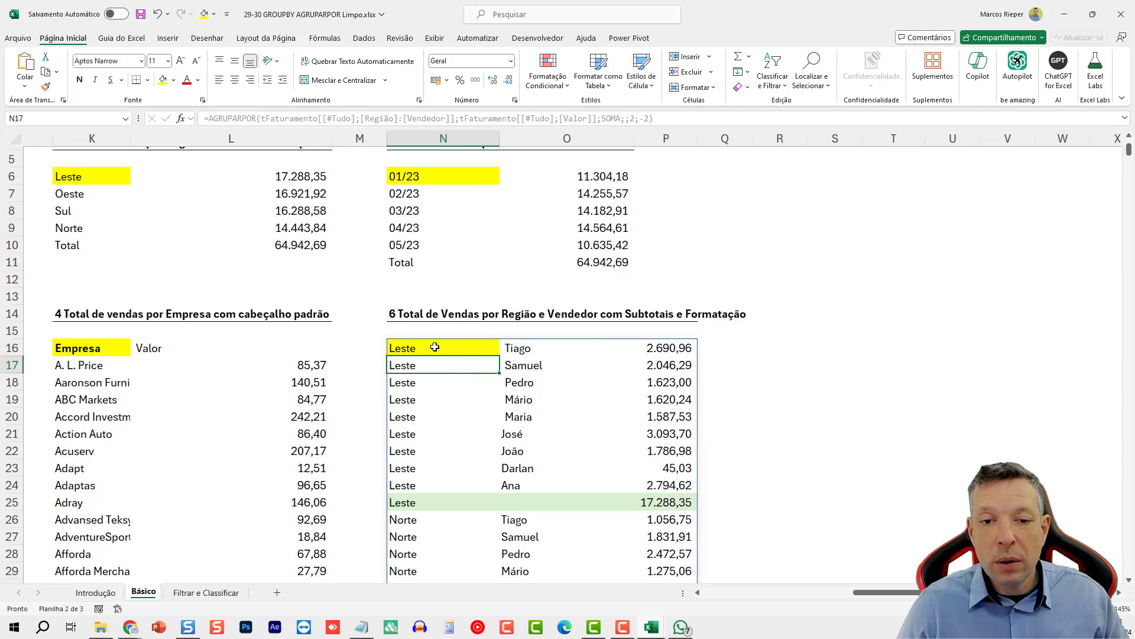
Examine the region and vendor columns of the N16 result, the subtotal row of each region and the Total Geral row
drag(436, 348, 408, 484)
drag(523, 351, 519, 484)
scroll(568, 467, down, 3)
drag(433, 348, 679, 350)
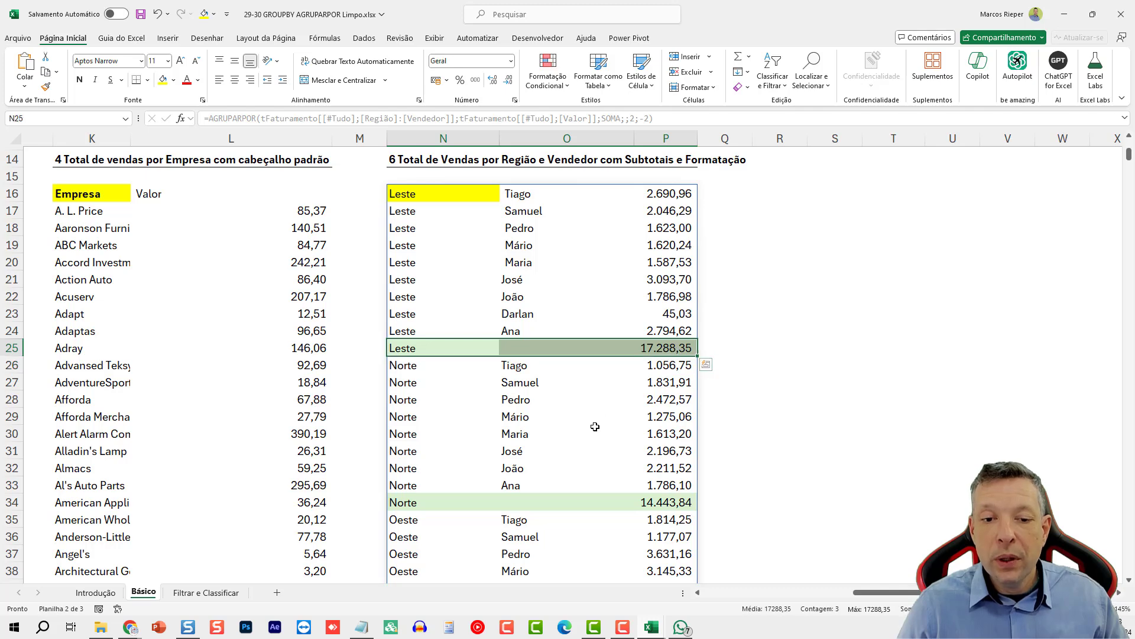
drag(420, 502, 666, 499)
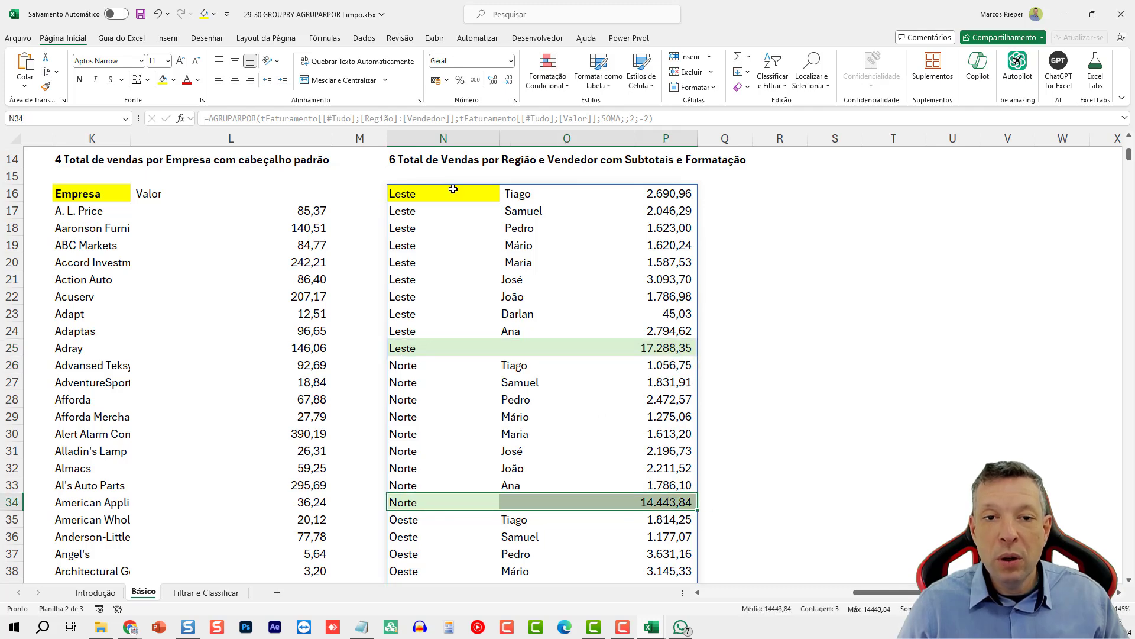
scroll(469, 408, down, 4)
drag(437, 443, 641, 451)
scroll(615, 450, down, 3)
scroll(612, 446, up, 2)
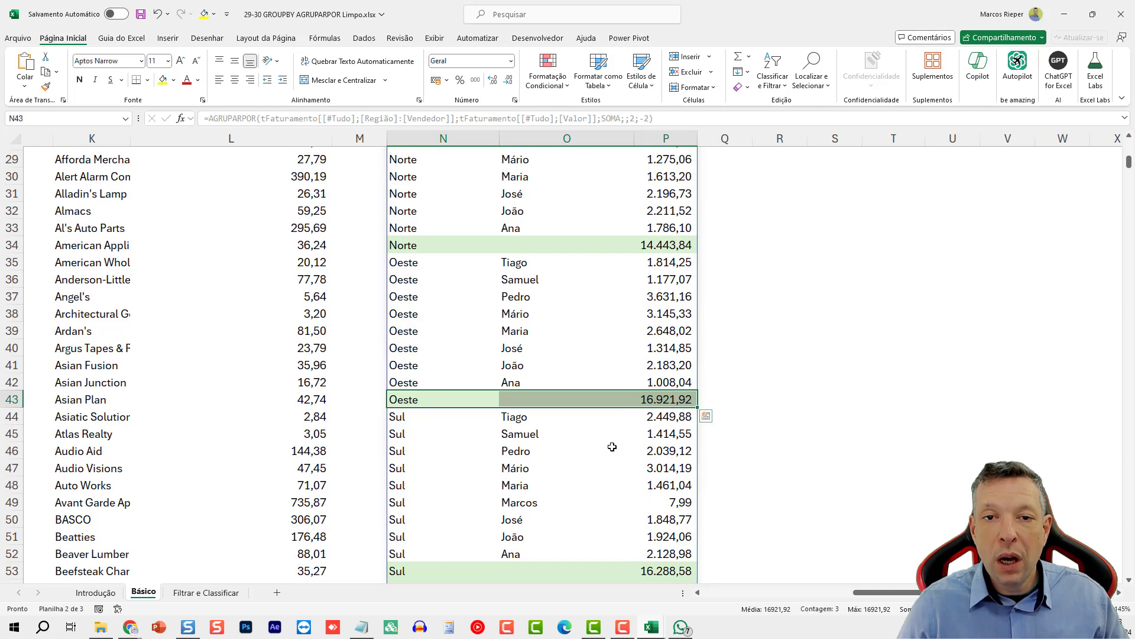
scroll(591, 441, down, 3)
click(416, 432)
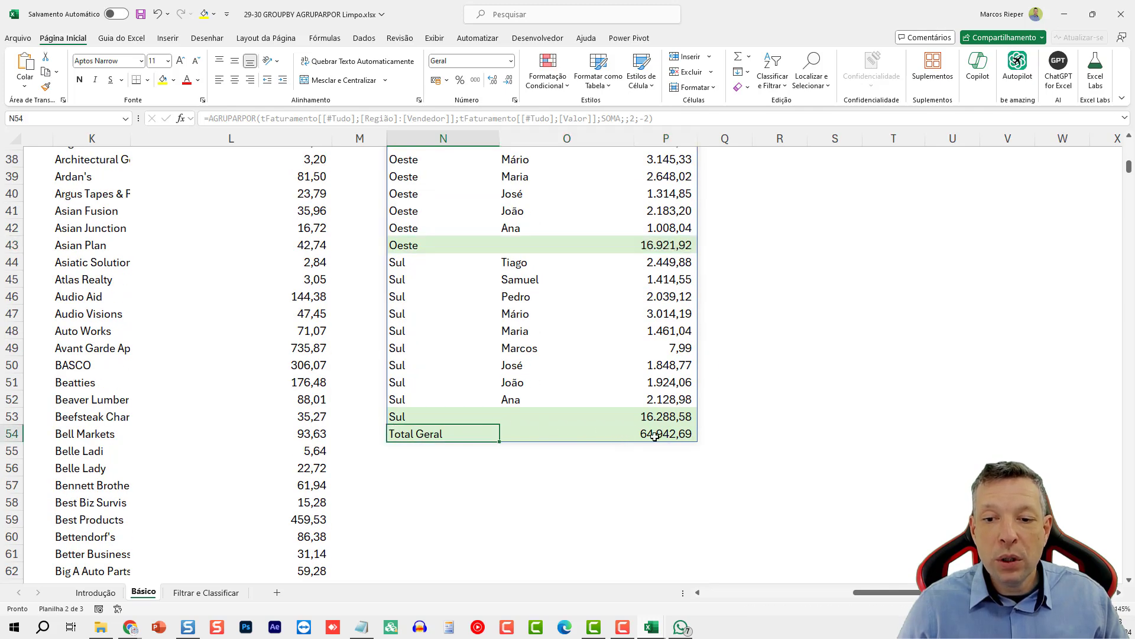
drag(654, 432, 487, 431)
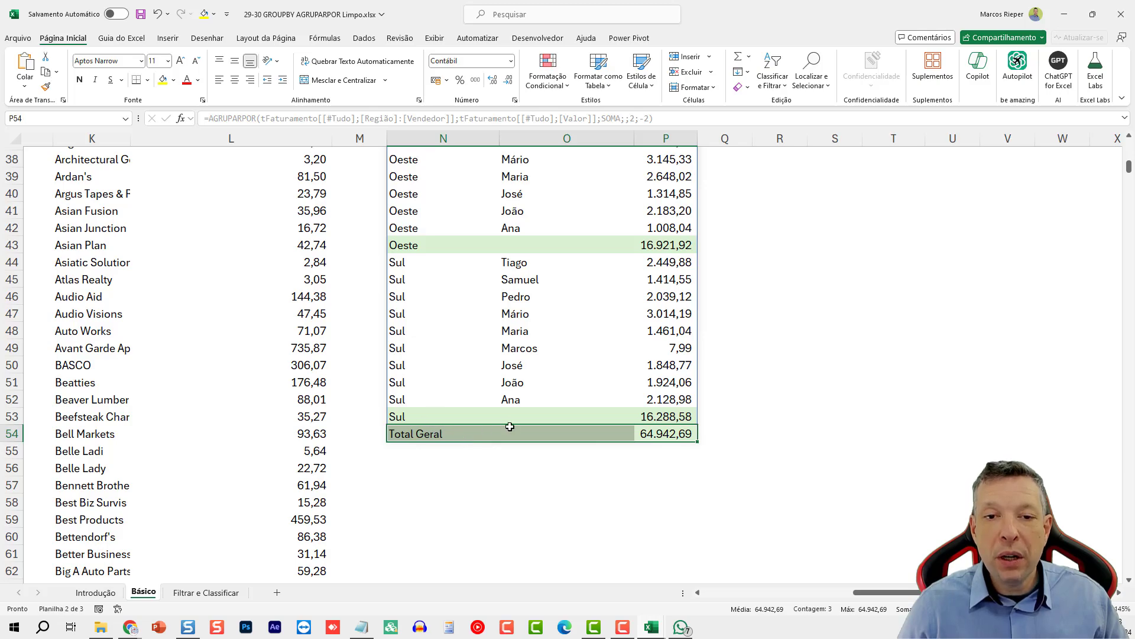
Select the whole N16 result range and open the conditional formatting rules manager for the current selection
scroll(509, 426, up, 11)
drag(425, 348, 701, 441)
scroll(651, 354, up, 11)
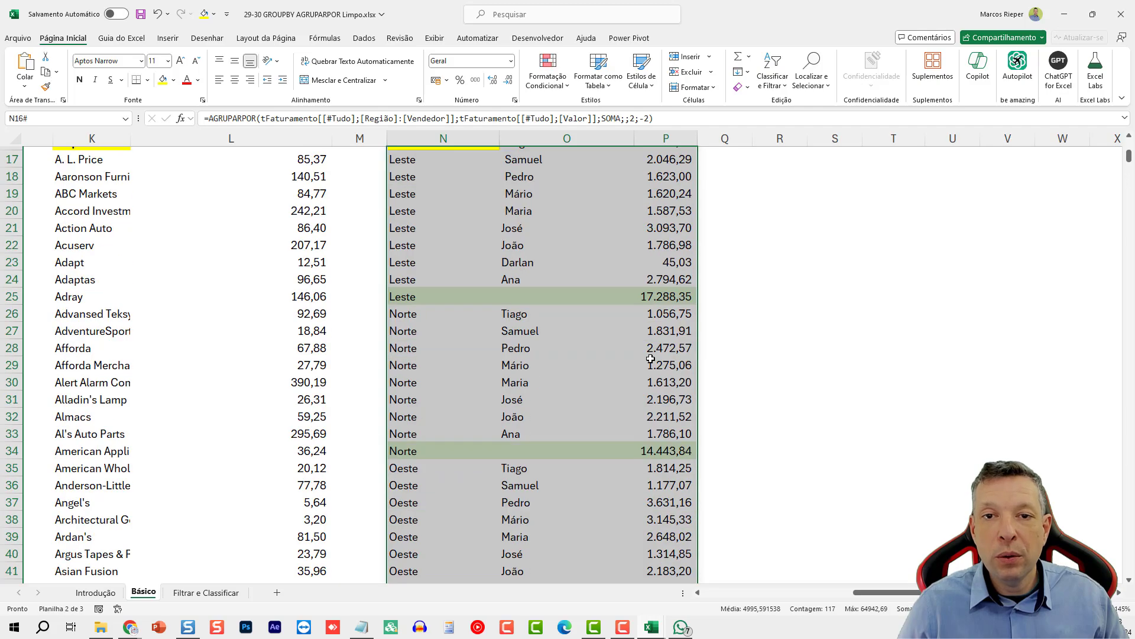
scroll(556, 177, down, 4)
click(548, 77)
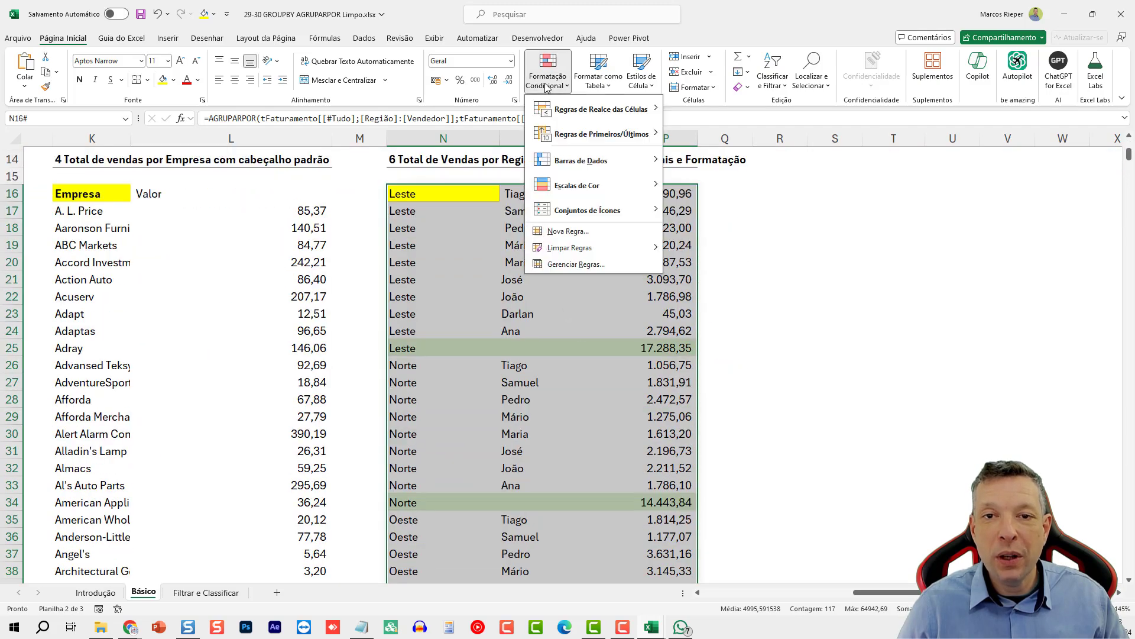
click(574, 266)
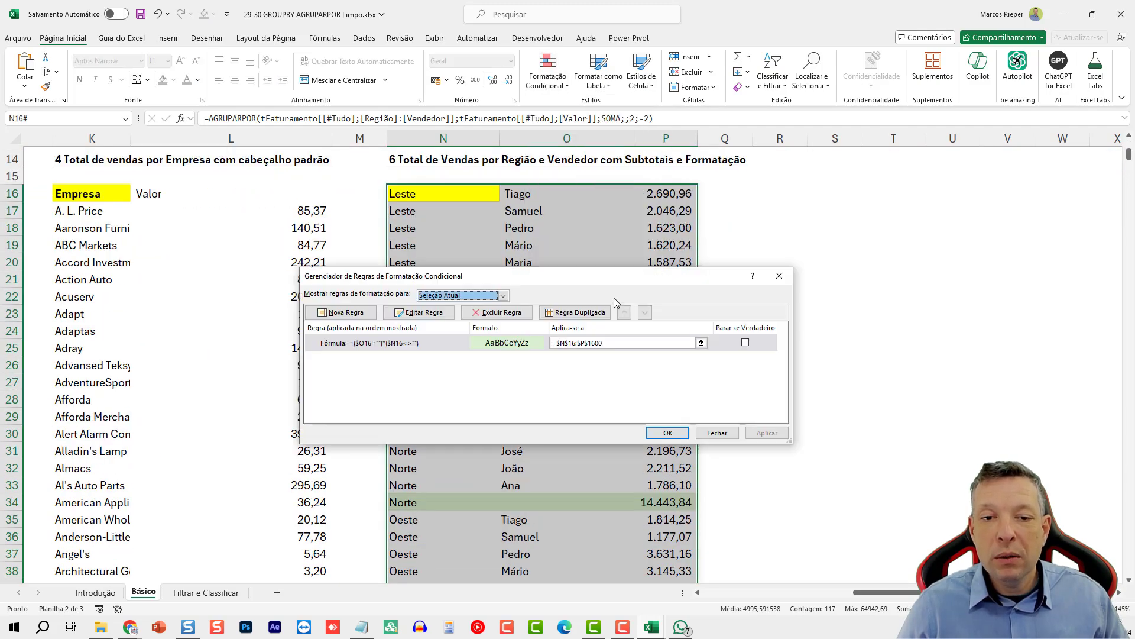
drag(514, 288, 518, 388)
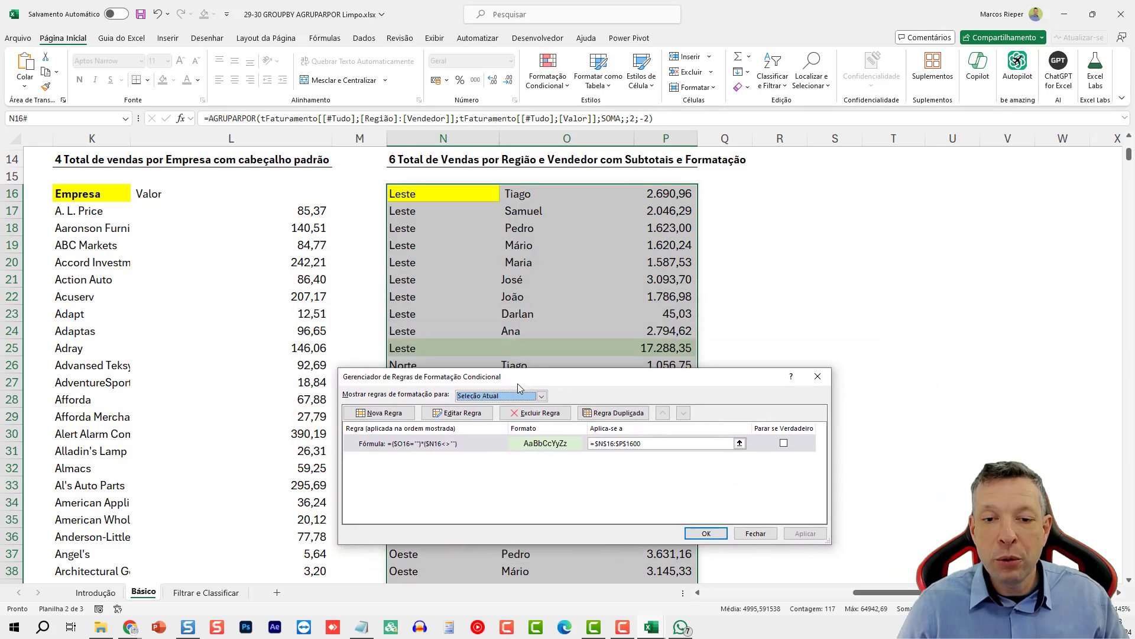
Open the formula-based subtotal highlighting rule, examine both of its conditions, and leave the rule unchanged
click(460, 448)
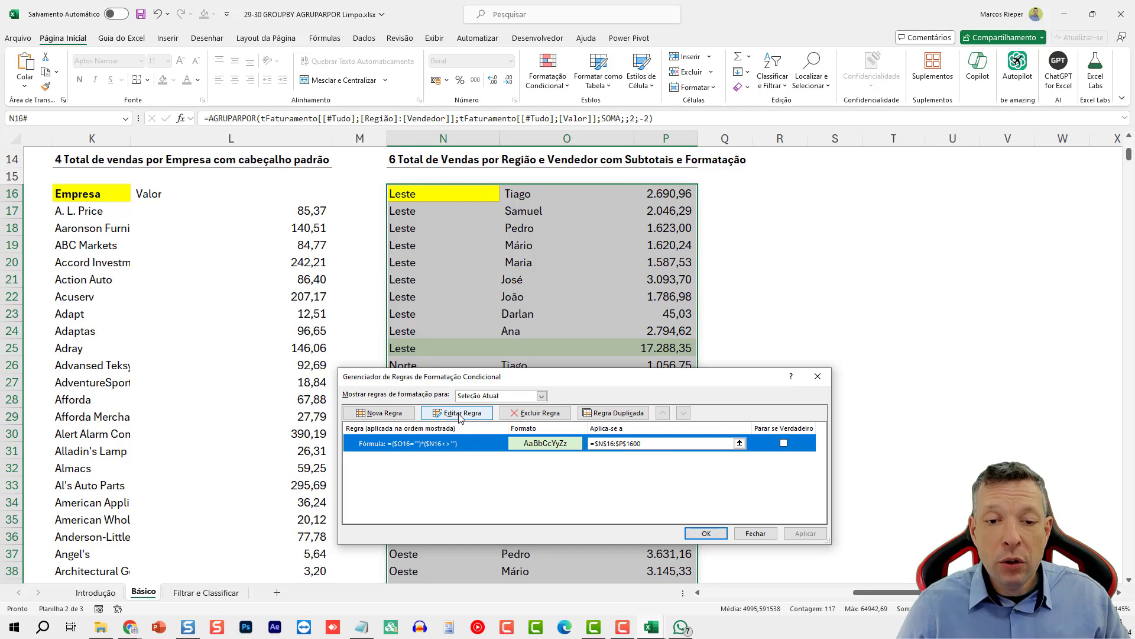
click(459, 414)
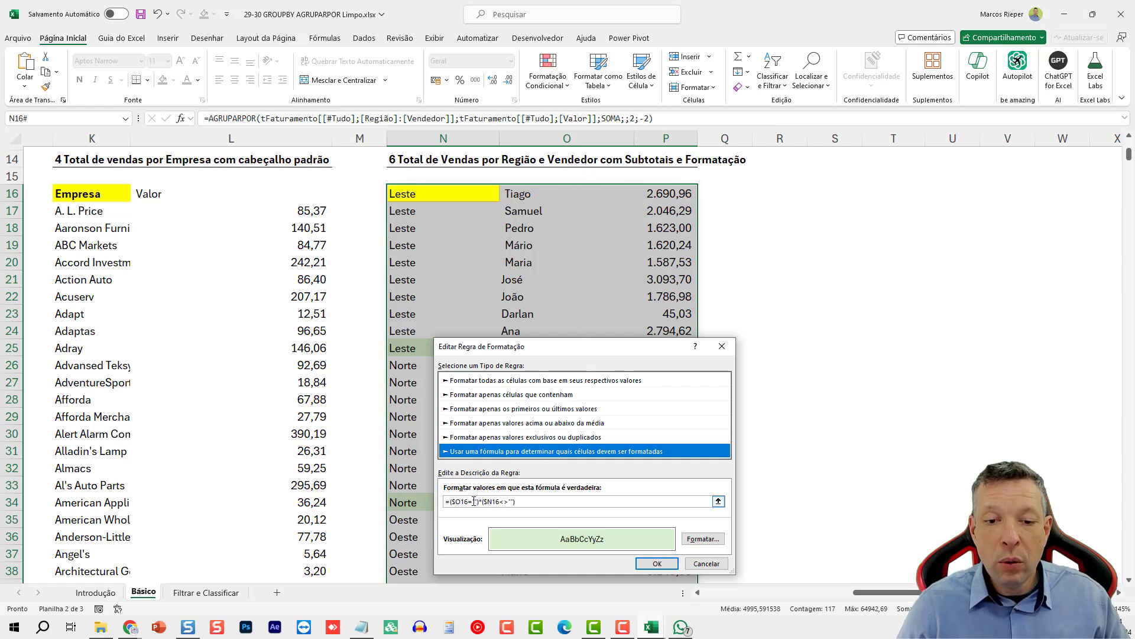
drag(562, 347, 545, 368)
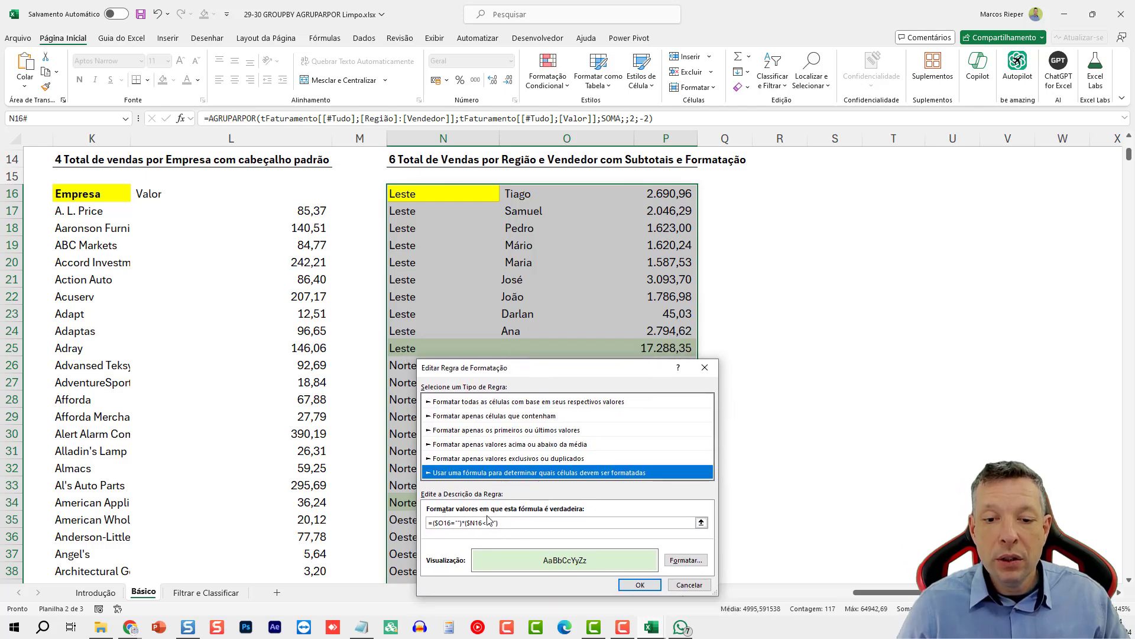
click(465, 522)
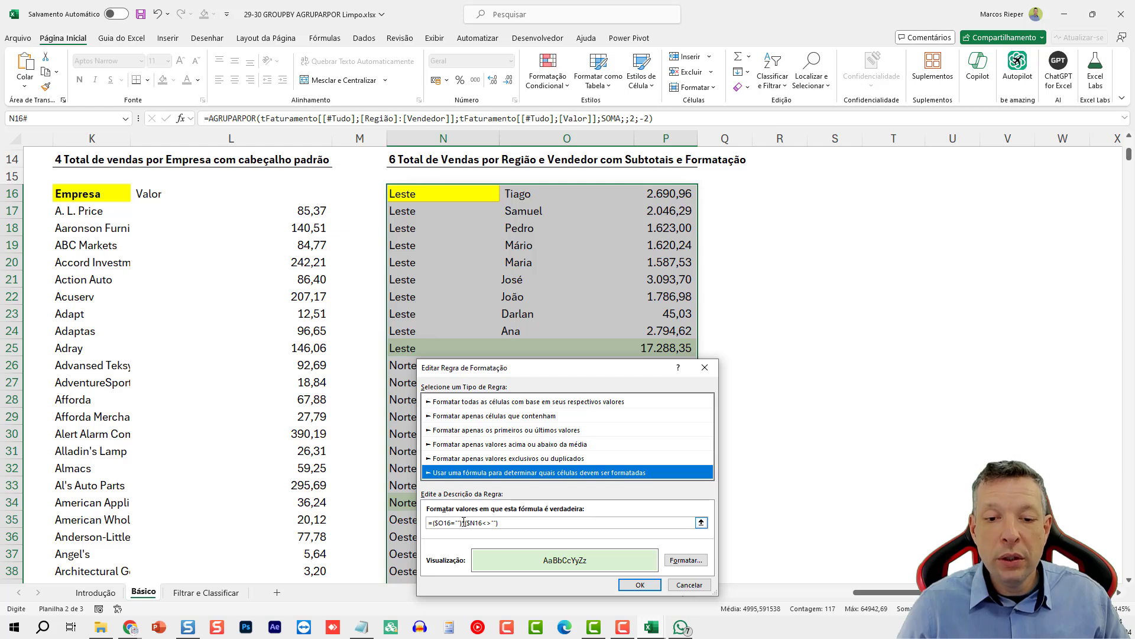
click(463, 523)
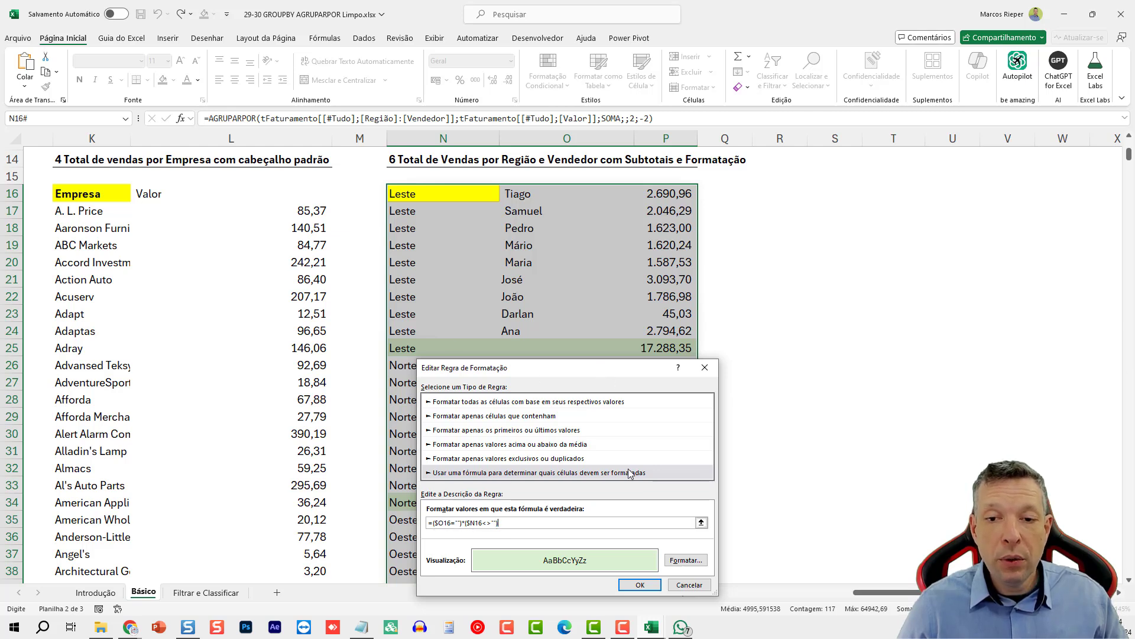
click(572, 370)
key(Return)
Check the blank vendor cell and the highlighting in the region subtotal rows of the N16 result
click(530, 348)
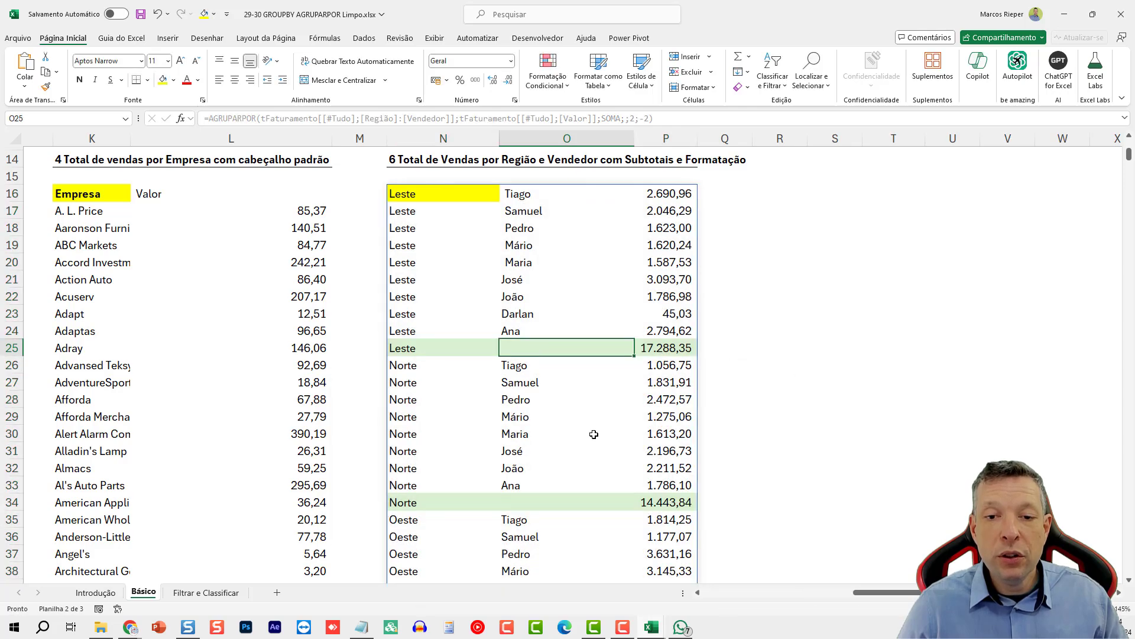
scroll(592, 438, down, 8)
click(494, 417)
scroll(589, 473, up, 10)
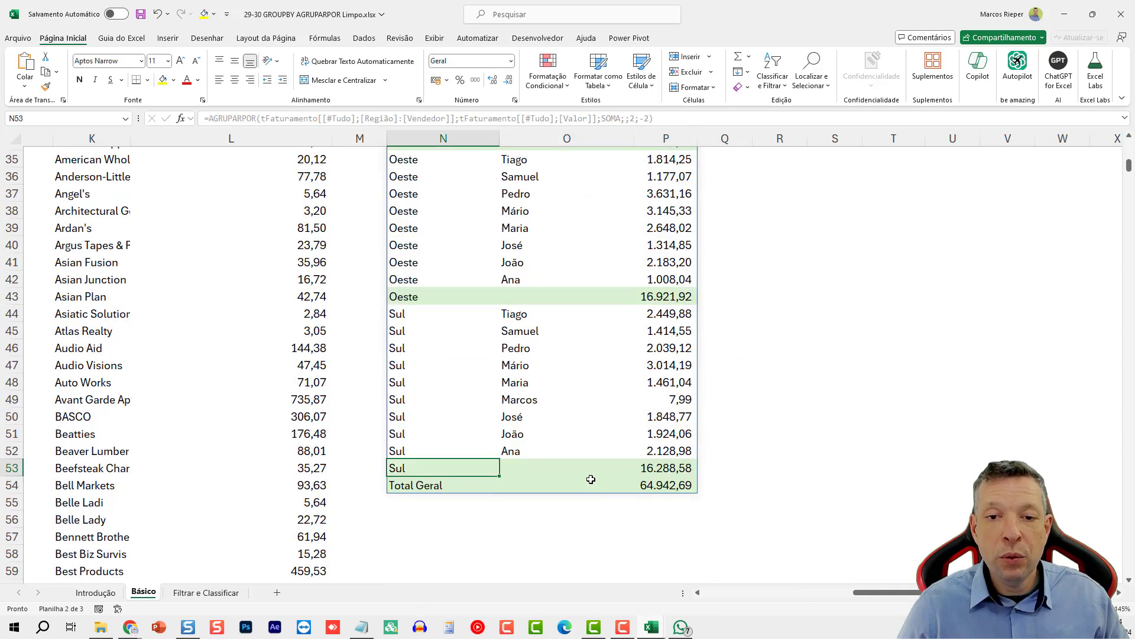
click(508, 318)
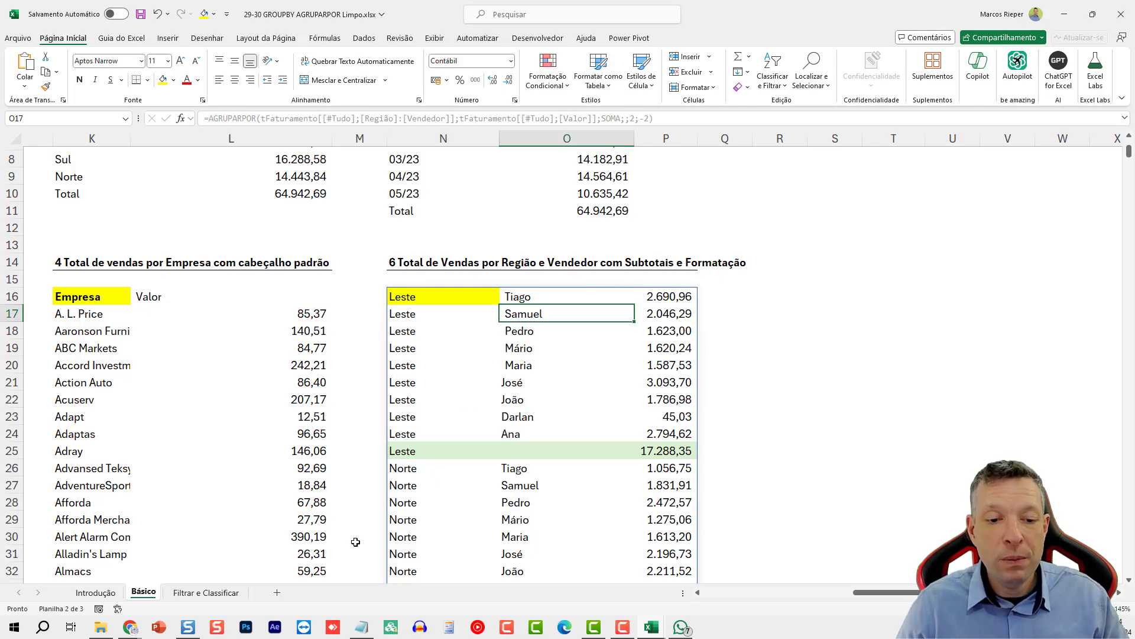
Start an AGRUPARPOR formula in cell I6 of the Filtrar e Classificar sheet, under 1 Filtrar Vendedor Maria
click(206, 592)
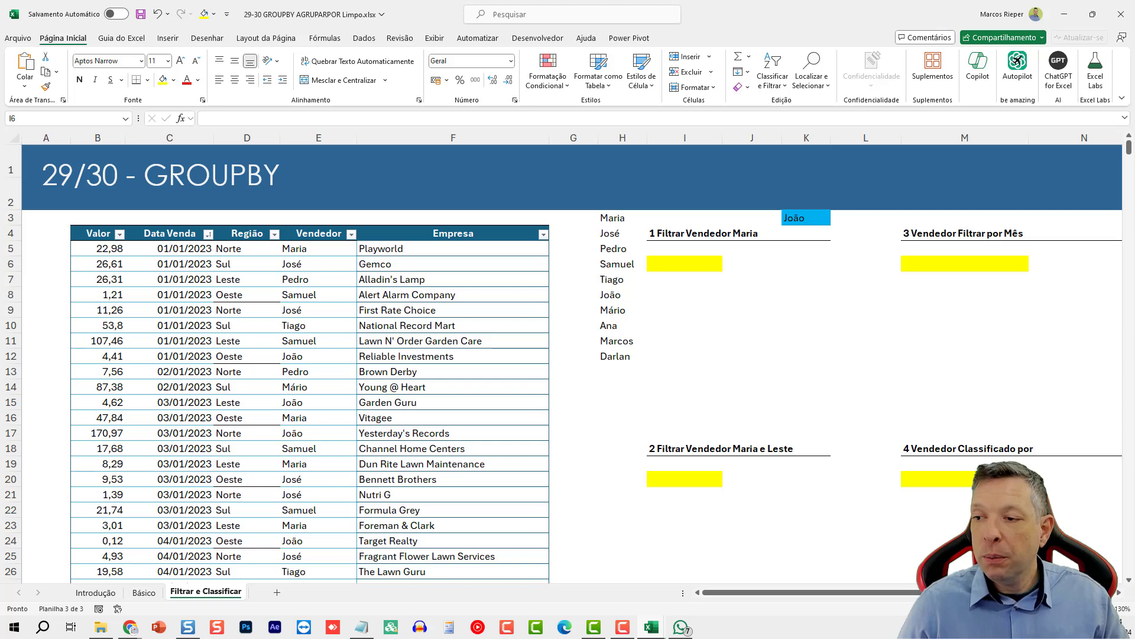
click(693, 270)
drag(754, 593, 726, 598)
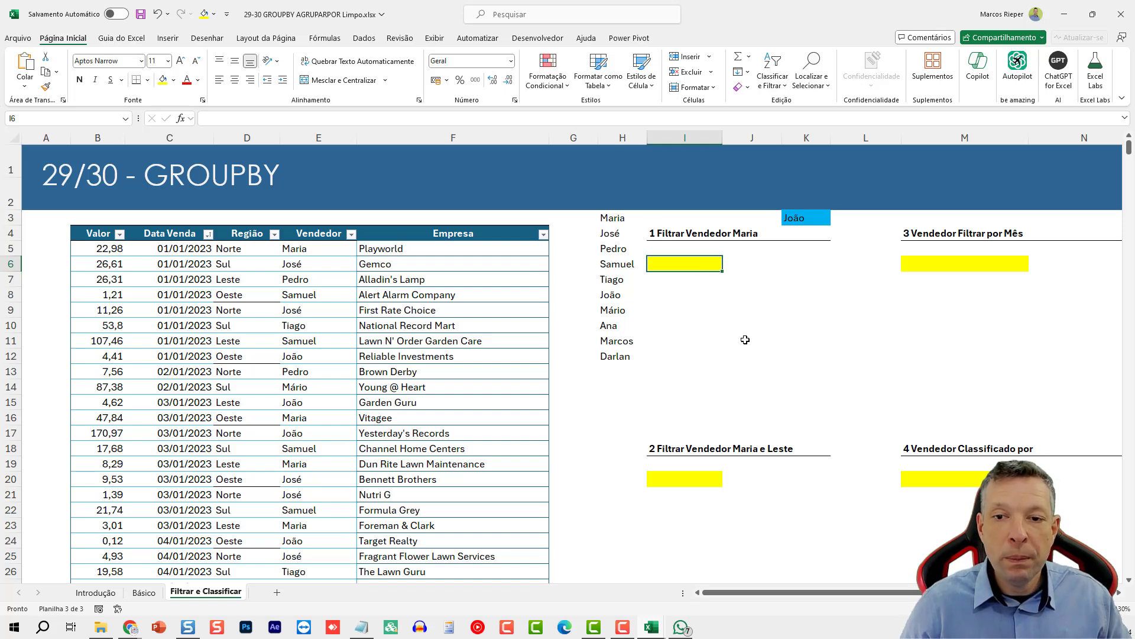
text(=AG)
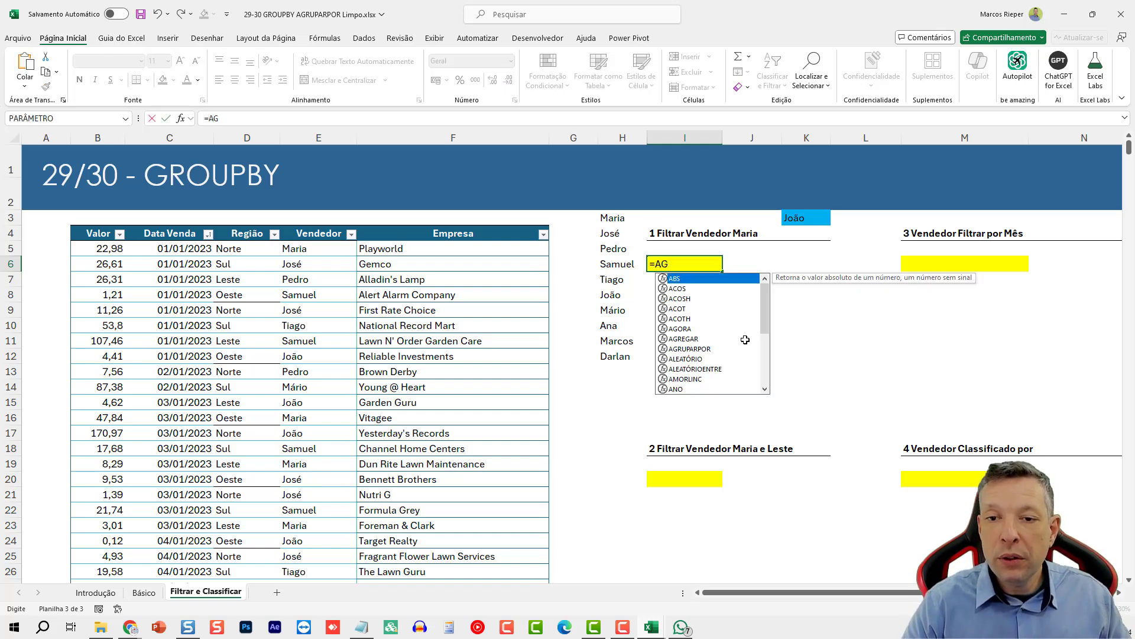
text(UPAR)
key(BackSpace)
key(BackSpace)
text(RUPARPOR()
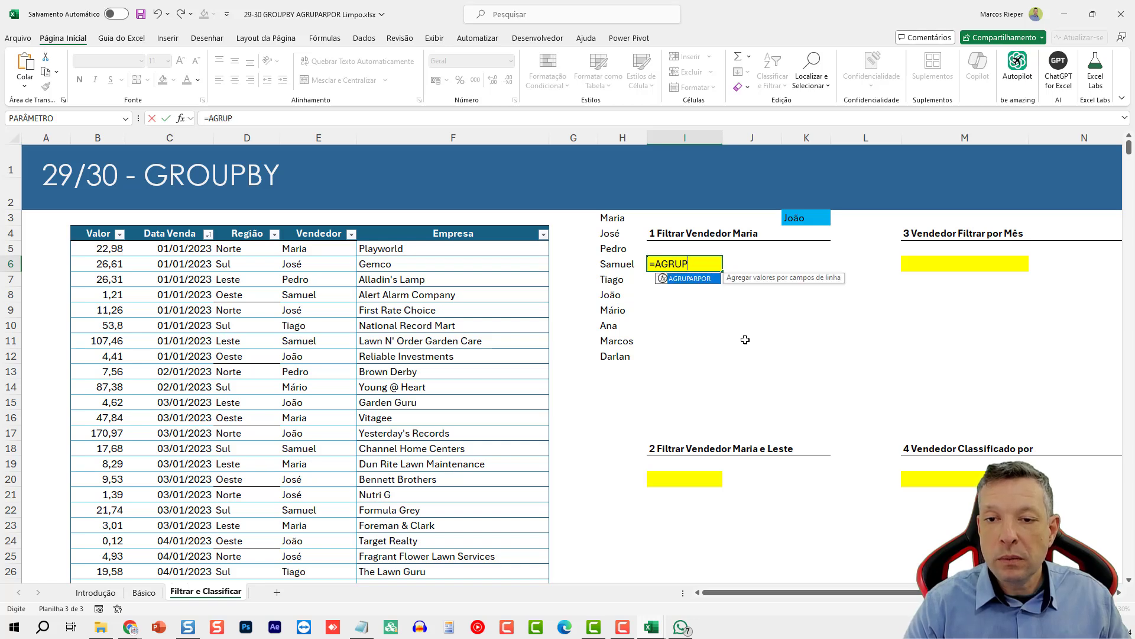
key(Tab)
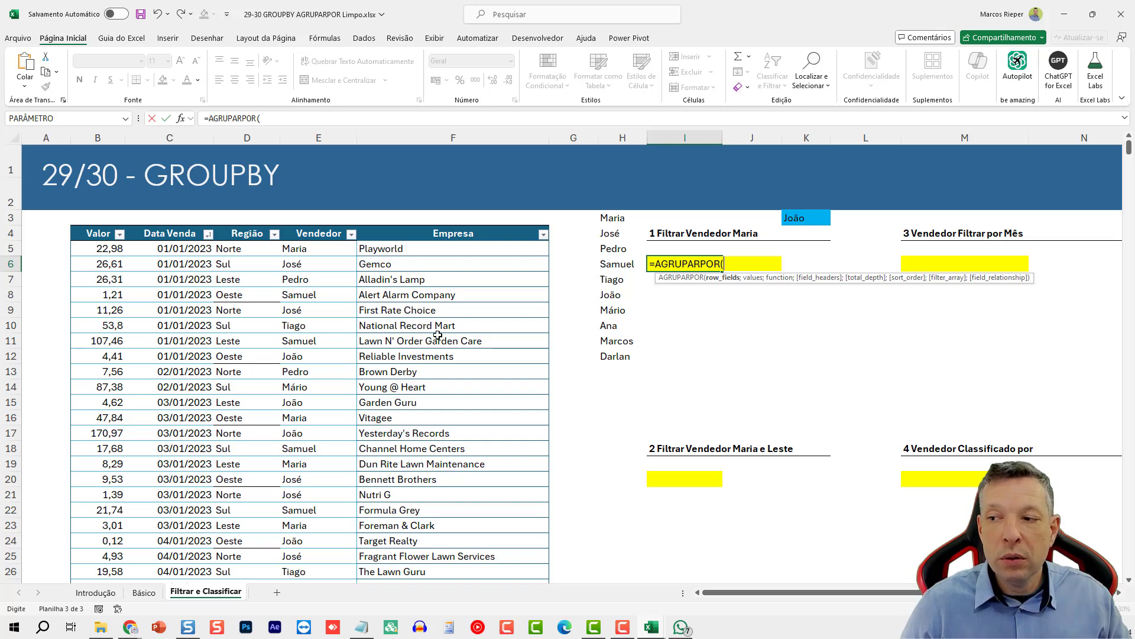
Set row_fields to the Região and Vendedor columns of tFaturamento4 including headers, and continue the formula on a new line
click(253, 334)
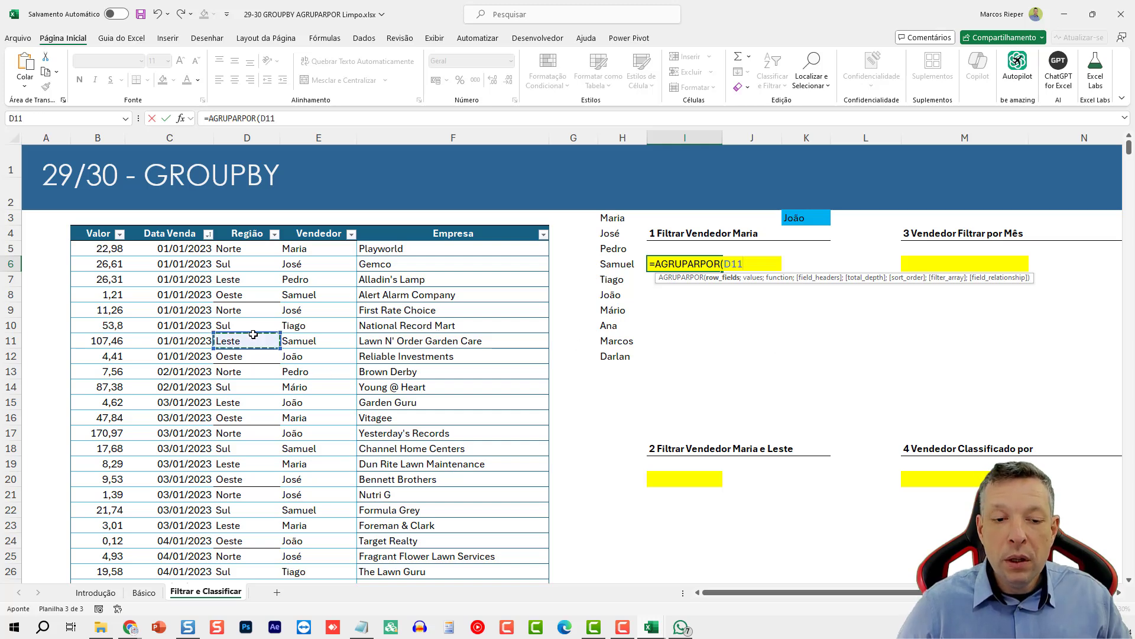
key(ctrl+Down)
key(shift+Right)
key(ctrl+shift+Up)
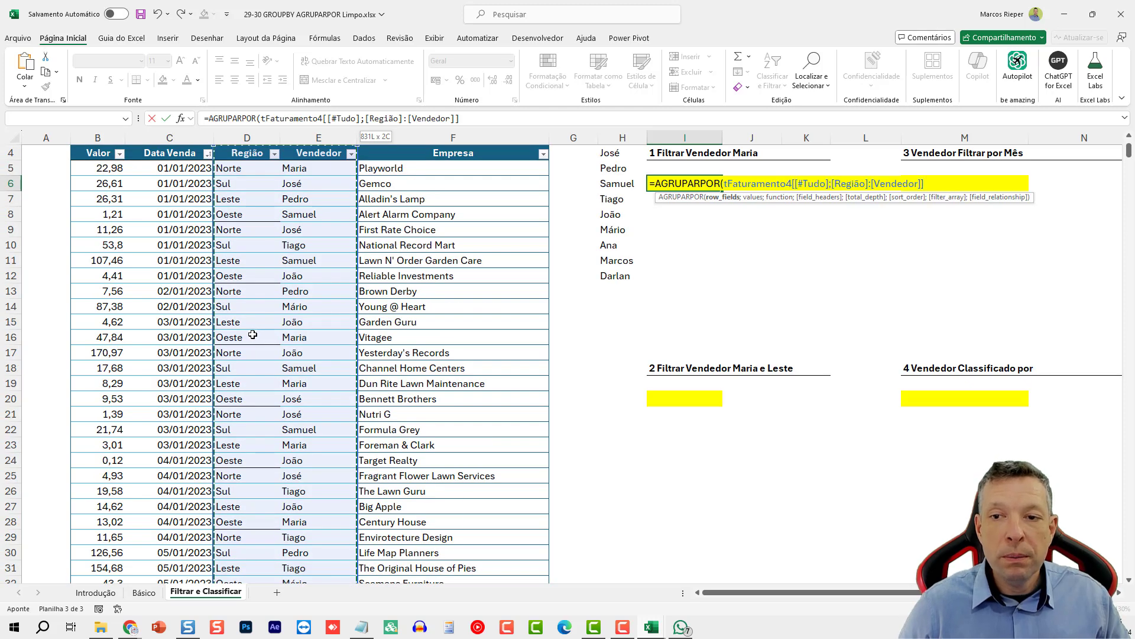
scroll(252, 334, up, 1)
text(;)
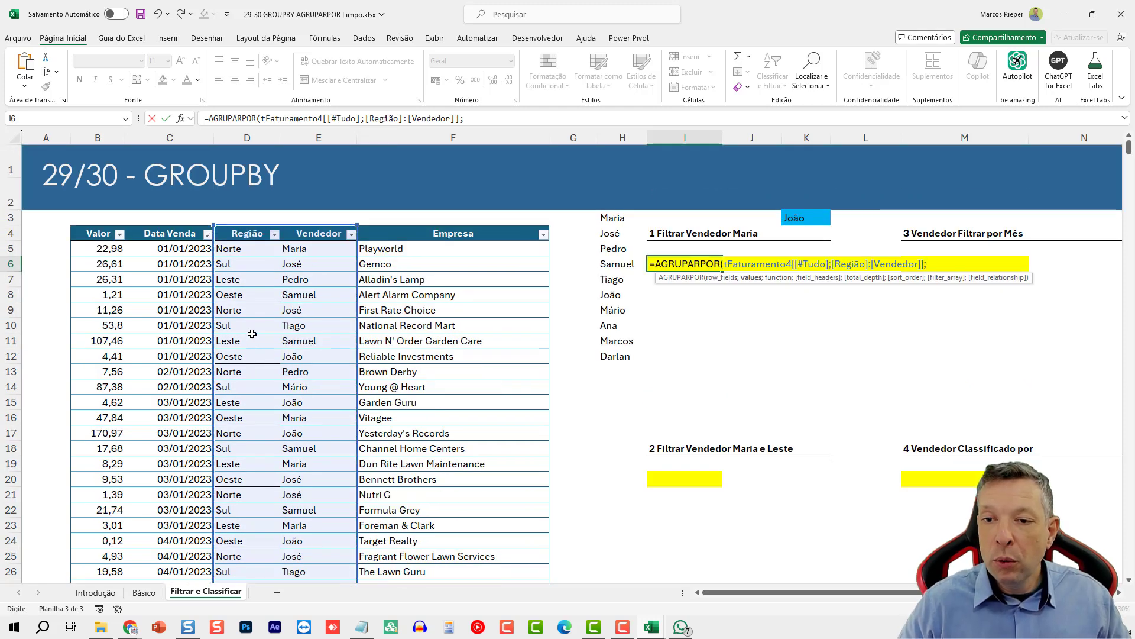
key(alt+Return)
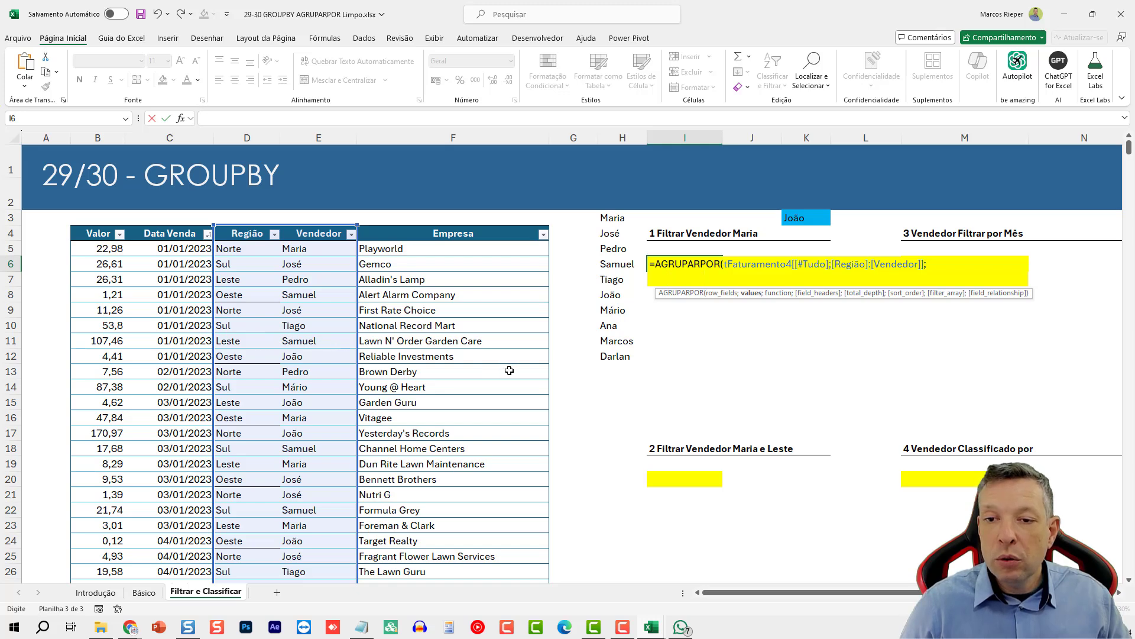
Set values to the Valor column of tFaturamento4 including its header, and choose MÉDIA as the function
click(114, 354)
key(ctrl+space)
key(ctrl+space)
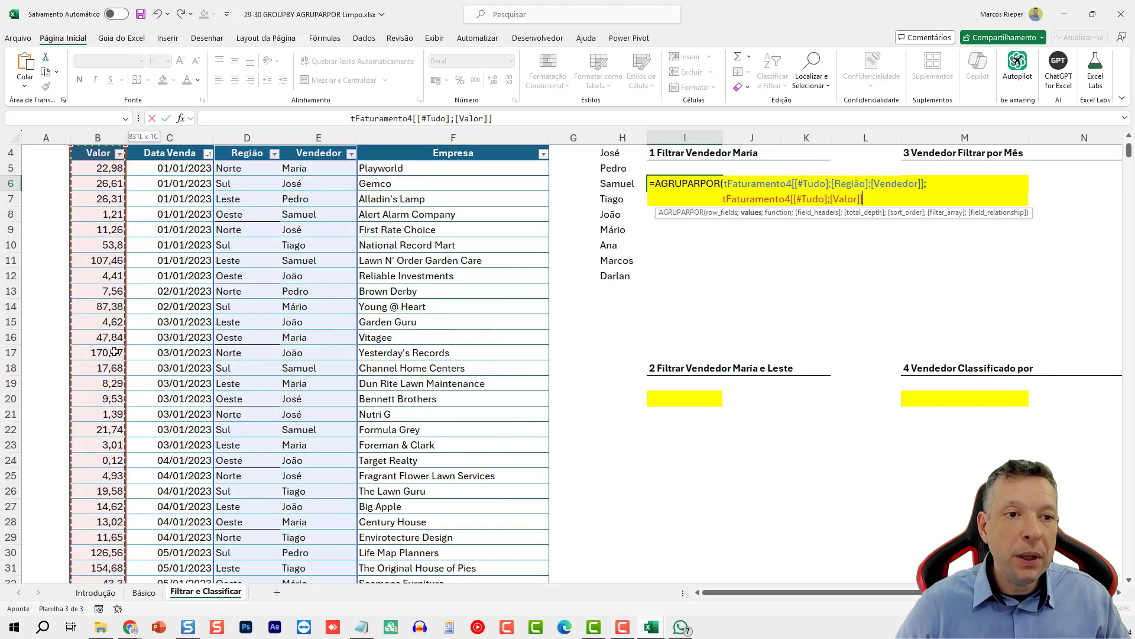
scroll(114, 352, up, 1)
text(;)
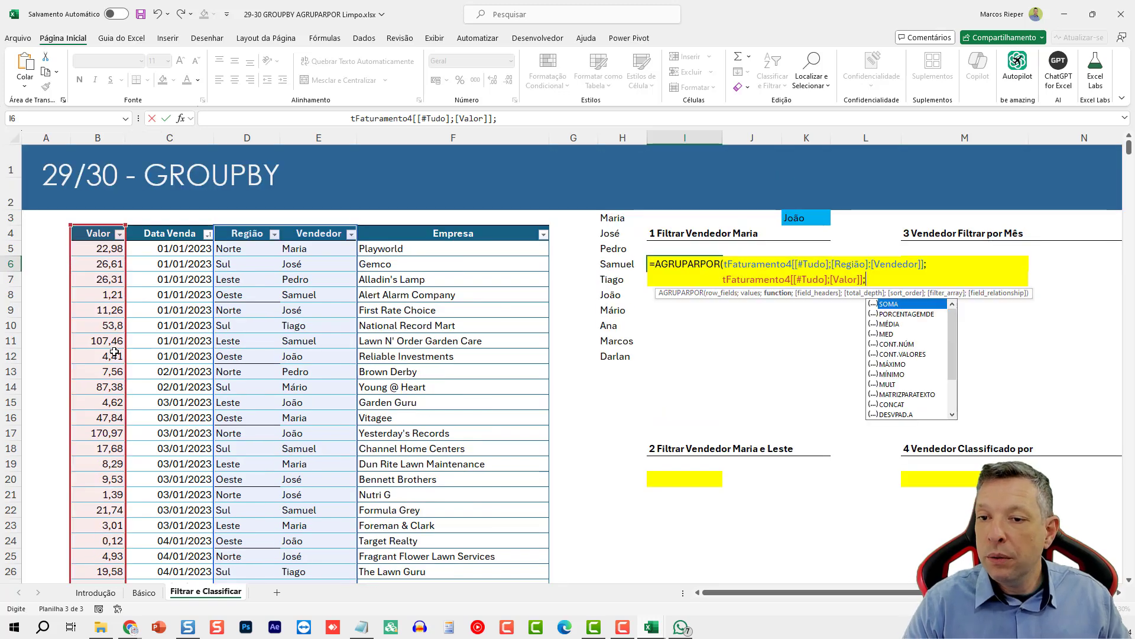
text(MÉDIA)
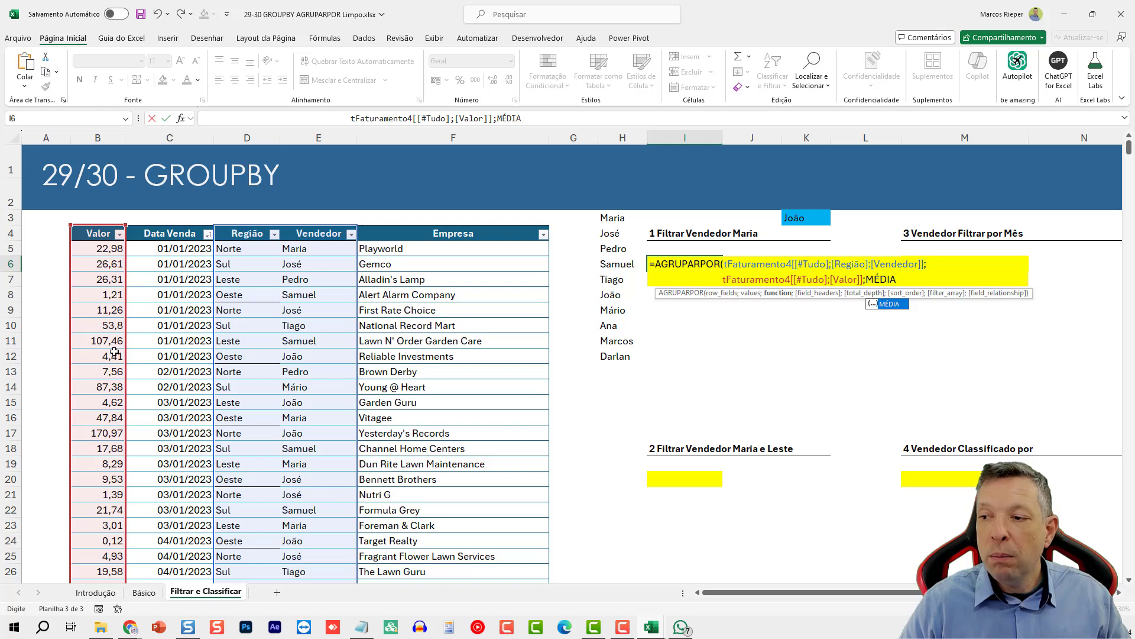
text(;)
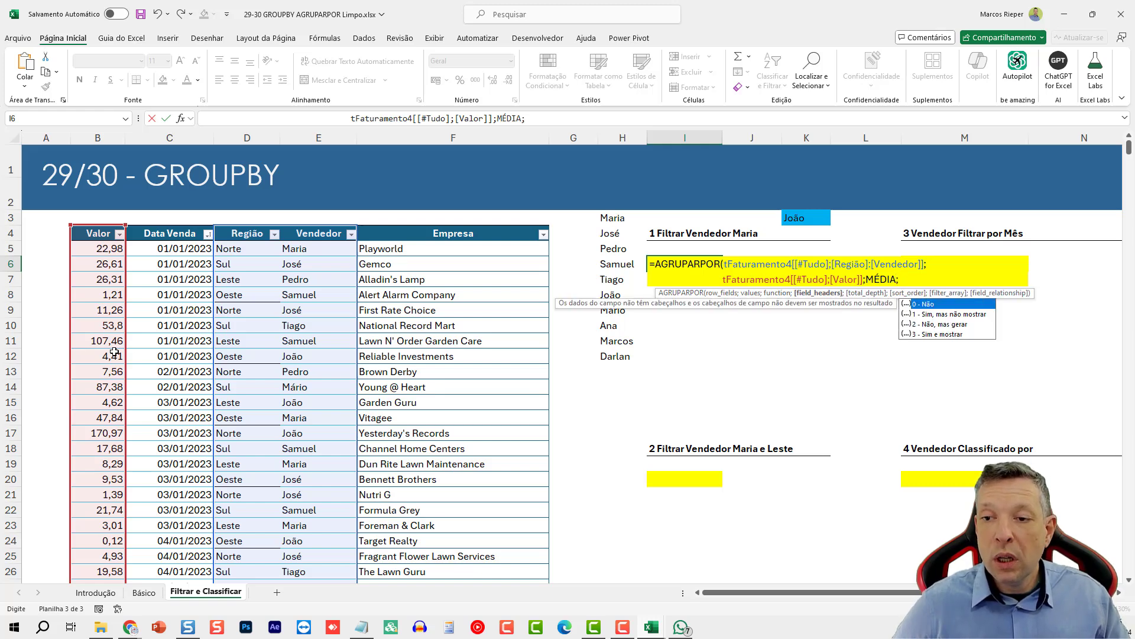
Set field_headers to 3, total_depth to 2 and sort_order to 1, placing each argument on its own line
key(alt+Return)
text(3)
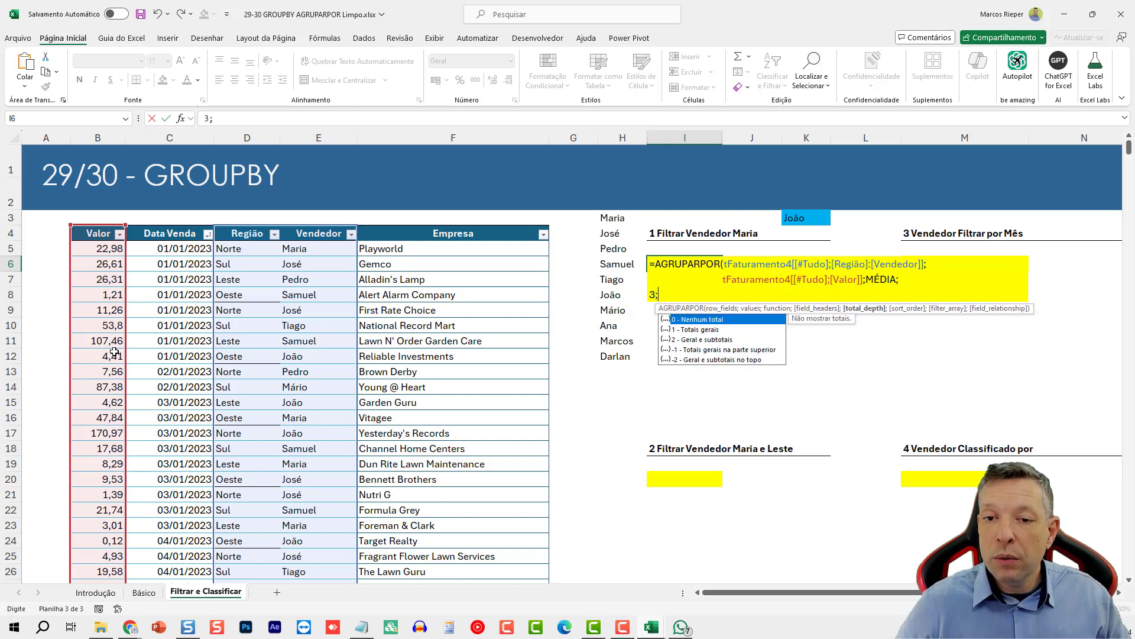
text(;)
key(alt+Return)
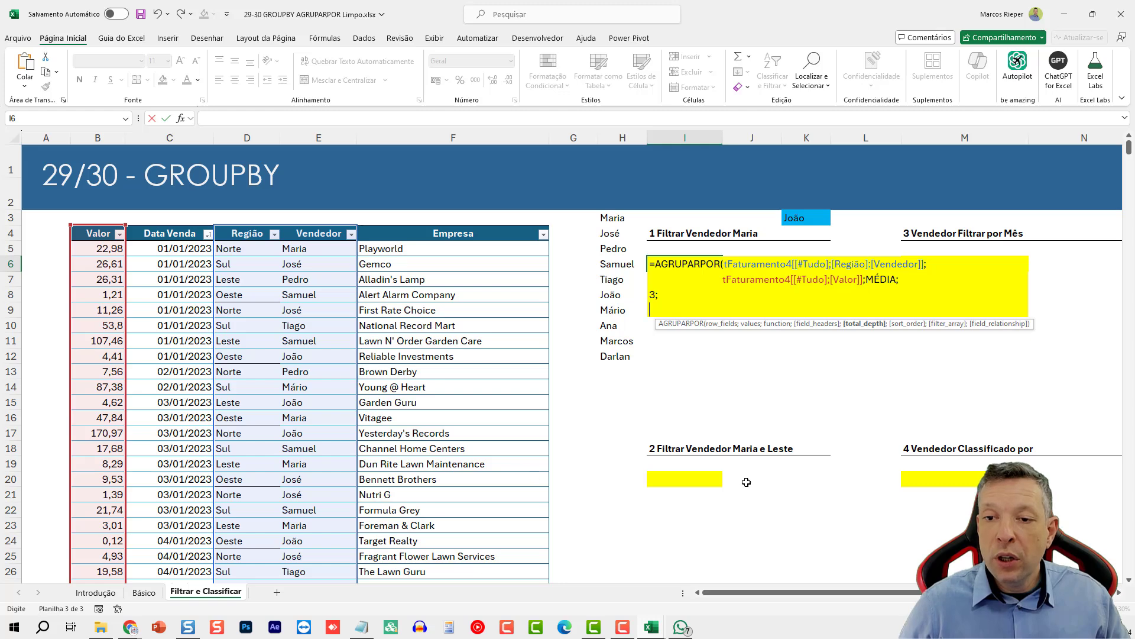
text(2)
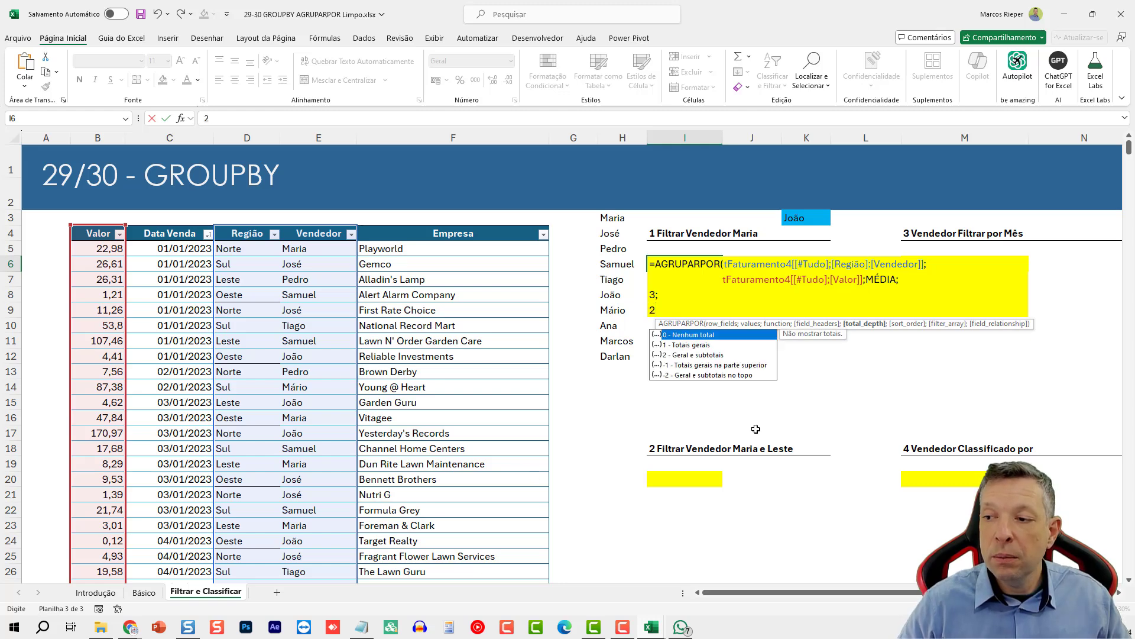
text(;)
key(alt+Return)
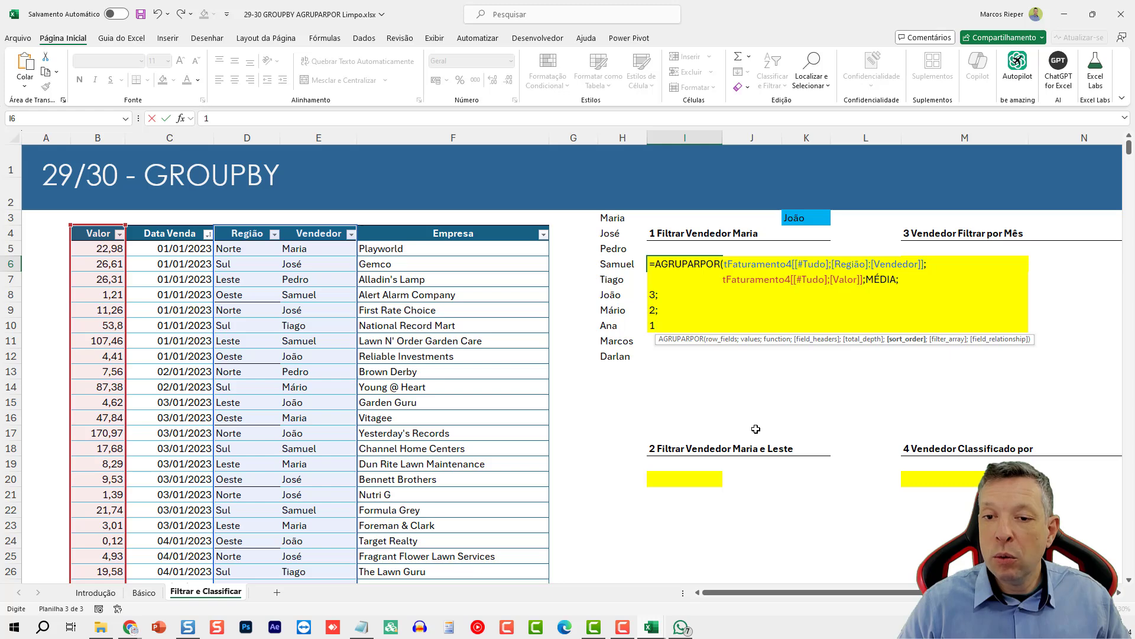
text(;)
key(alt+Return)
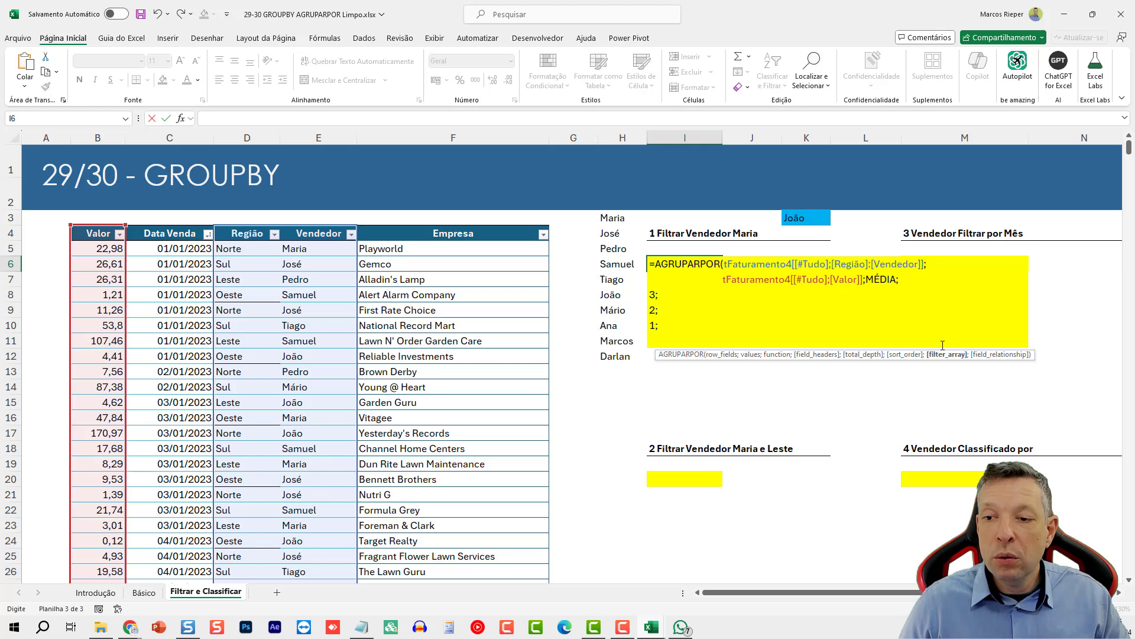
Set filter_array to the condition that the Vendedor column including its header equals cell K3, enclosed in parentheses
text(()
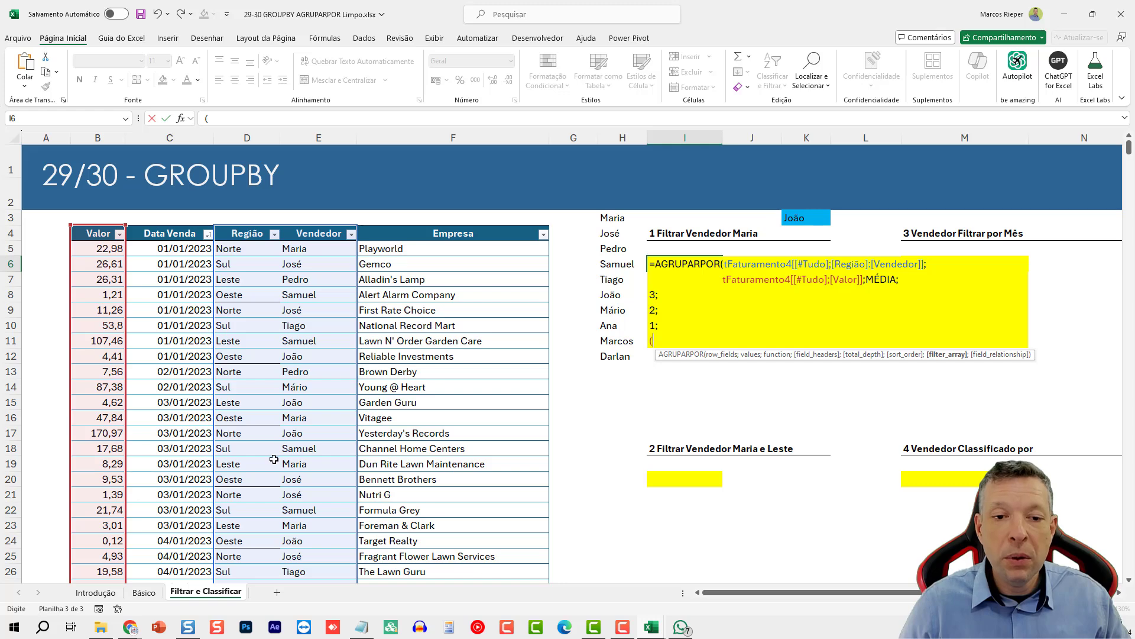
click(309, 414)
key(ctrl+space)
key(ctrl+space)
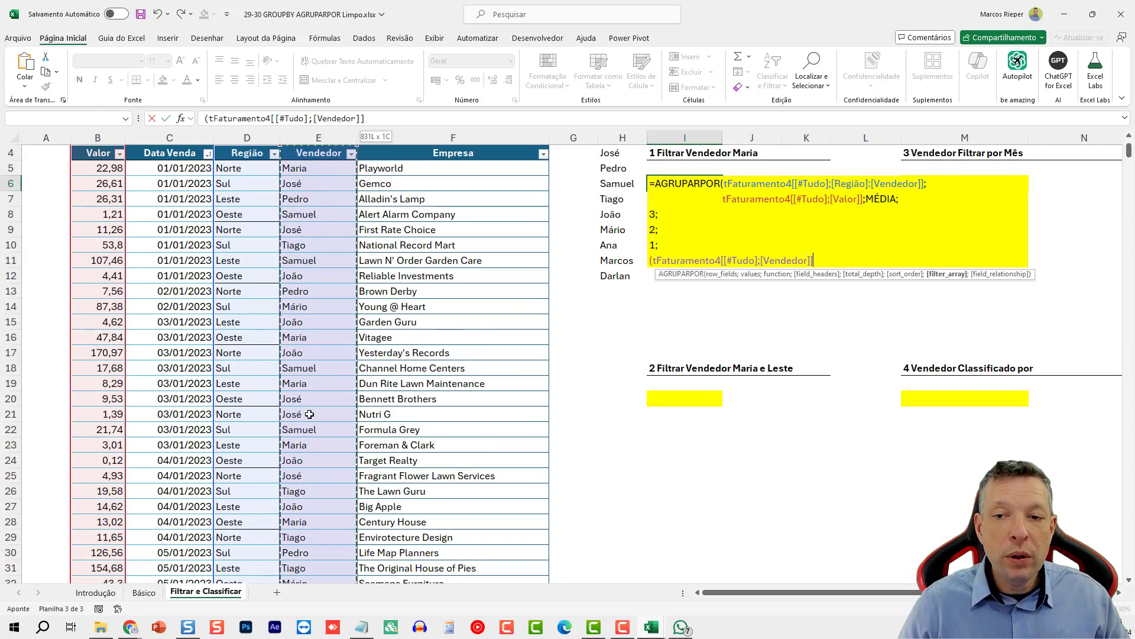
scroll(323, 419, up, 1)
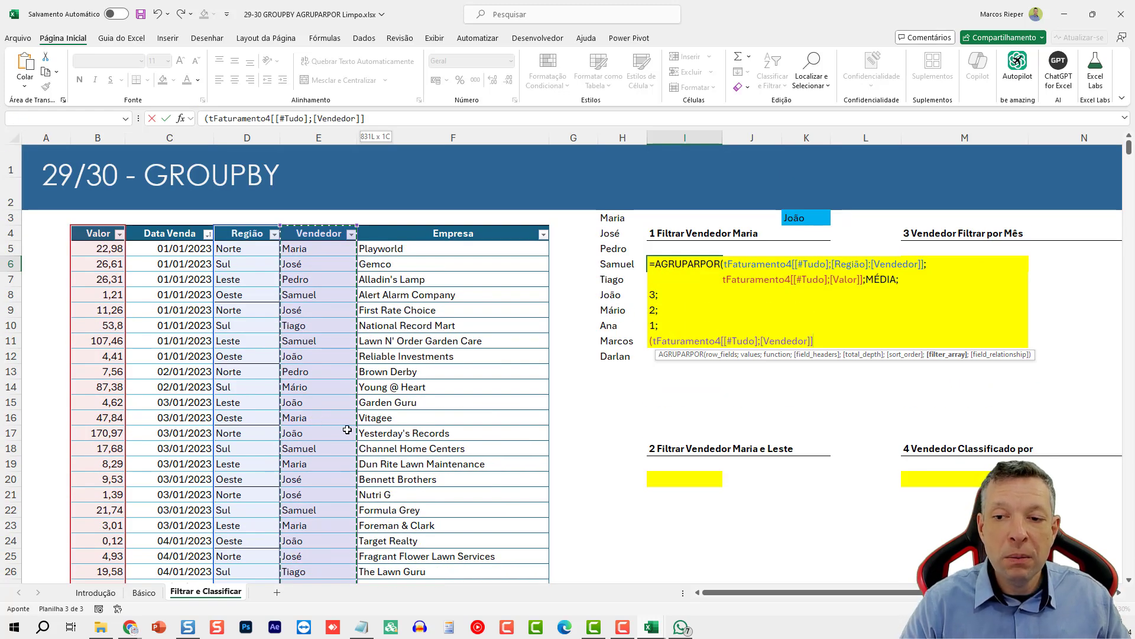
text(=)
click(802, 218)
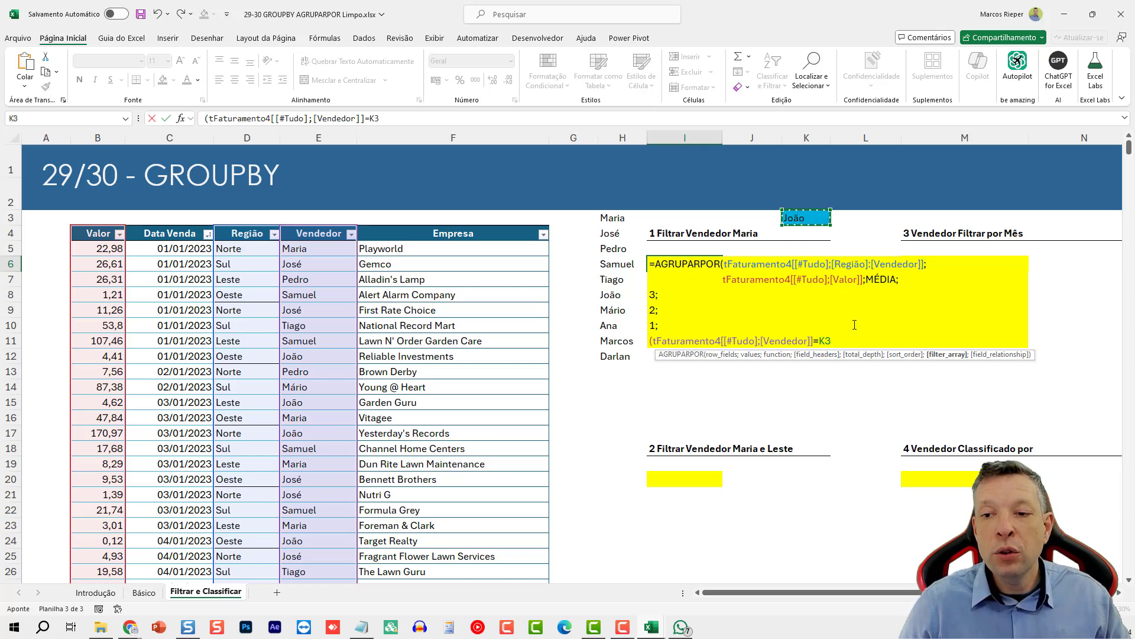
text())
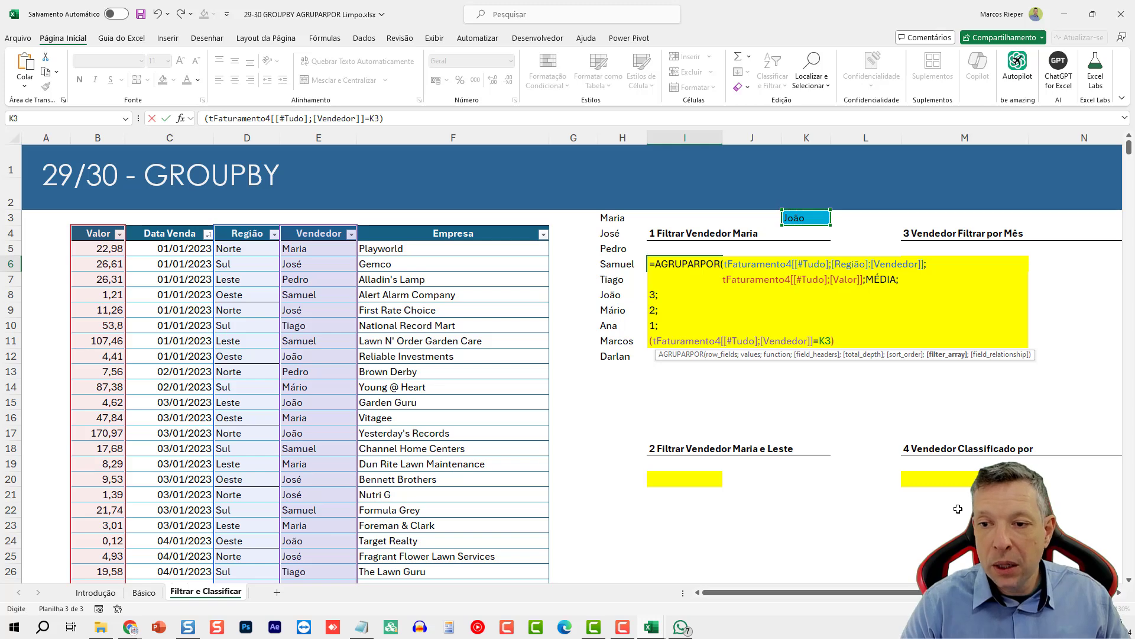
Close the AGRUPARPOR formula in I6, enter it, and look over the region and vendor averages
text())
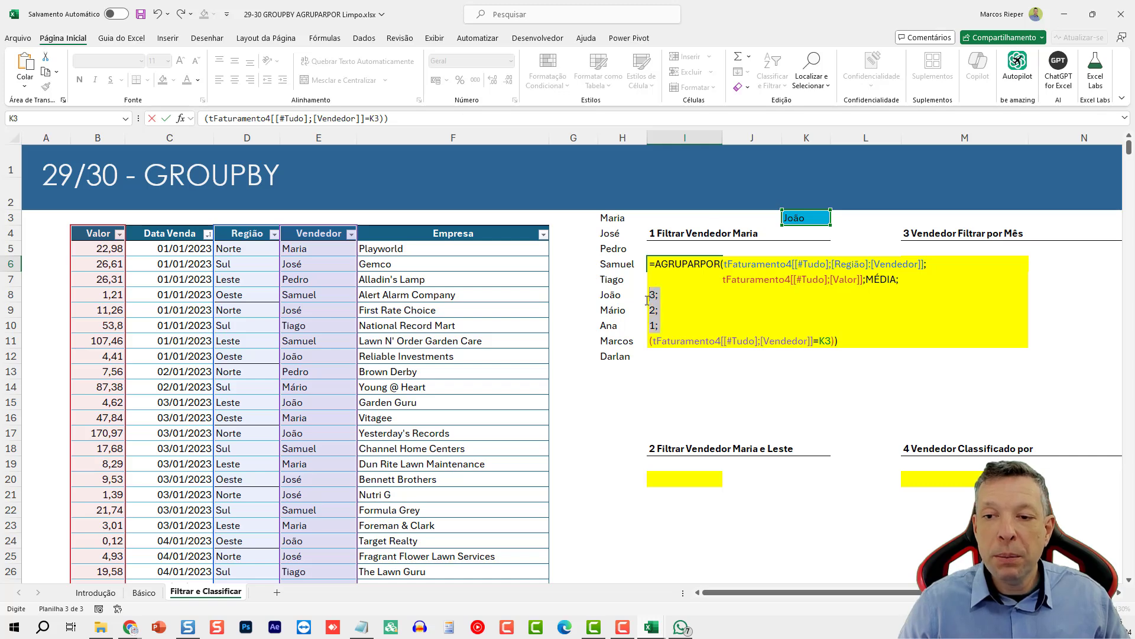
click(721, 341)
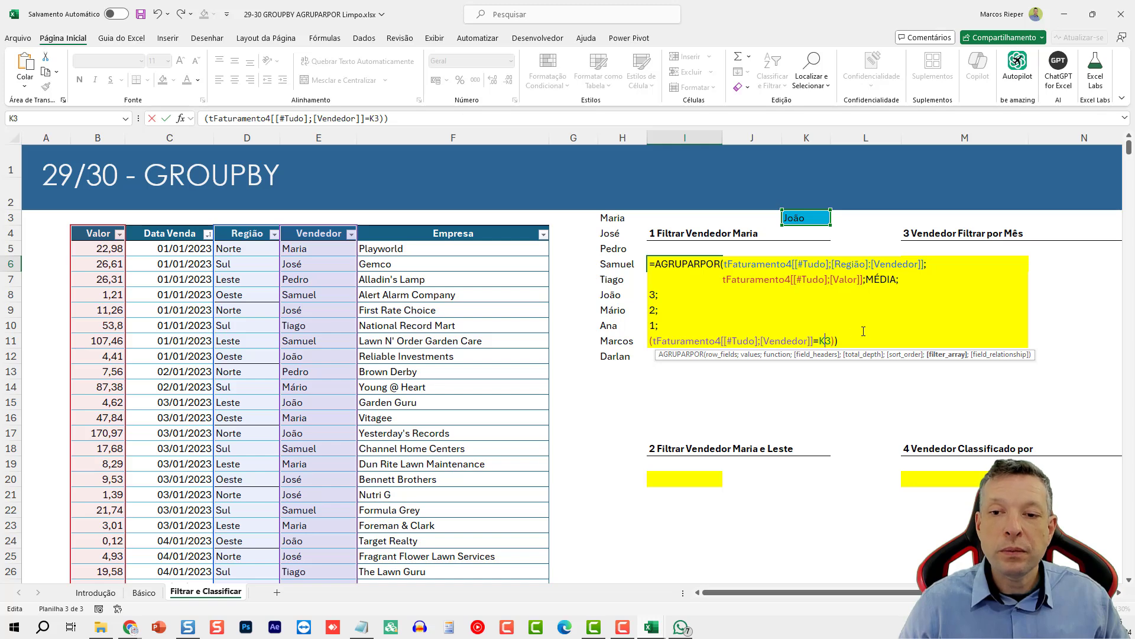
key(Return)
drag(685, 264, 810, 265)
drag(669, 281, 809, 295)
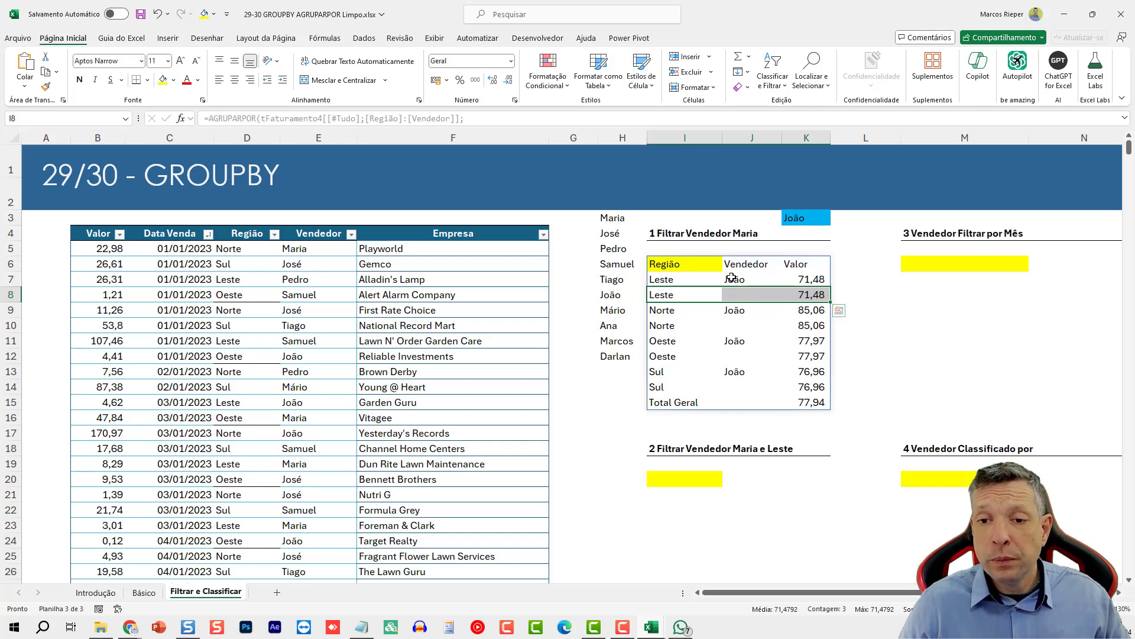
Test the filter by choosing the second, the first and the seventh vendor from the list in K3
click(822, 218)
click(835, 218)
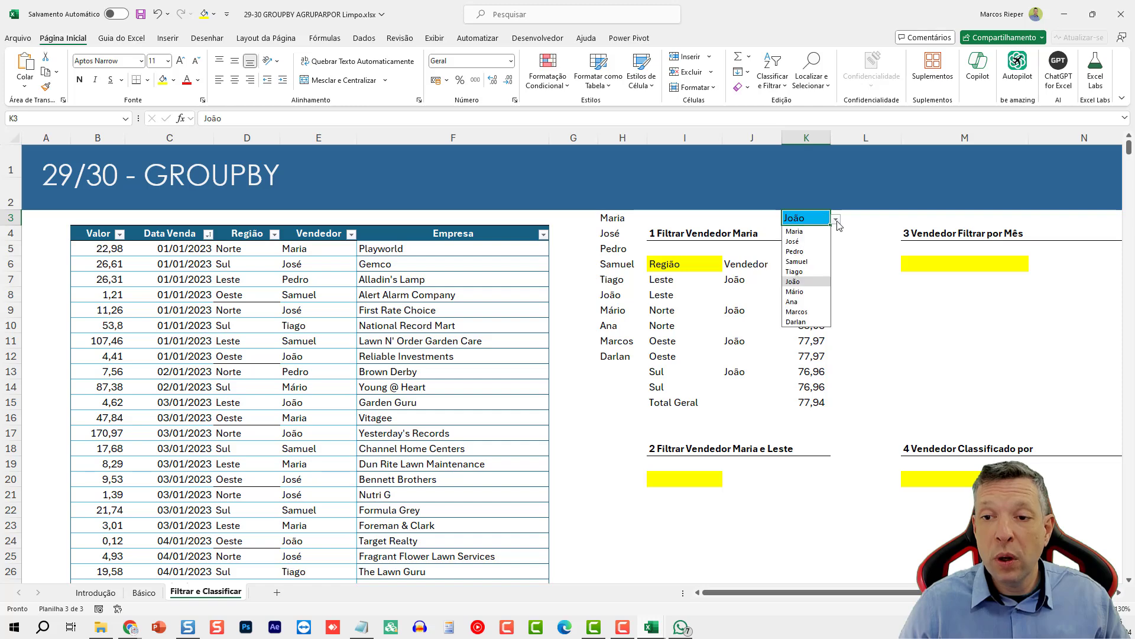
click(816, 240)
click(836, 220)
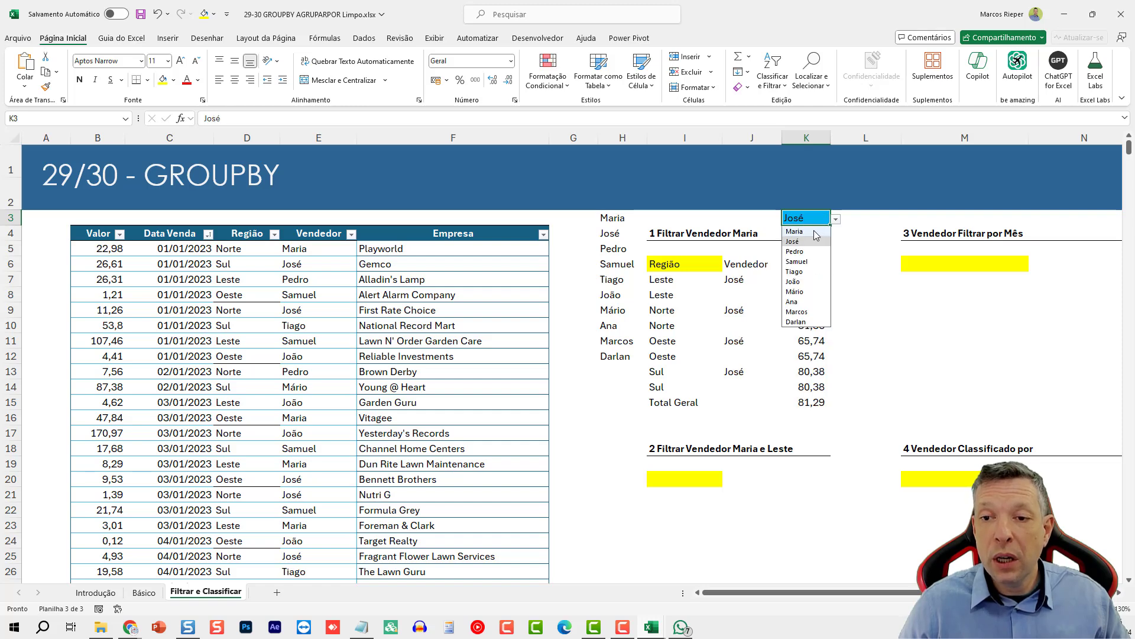
click(816, 231)
click(836, 220)
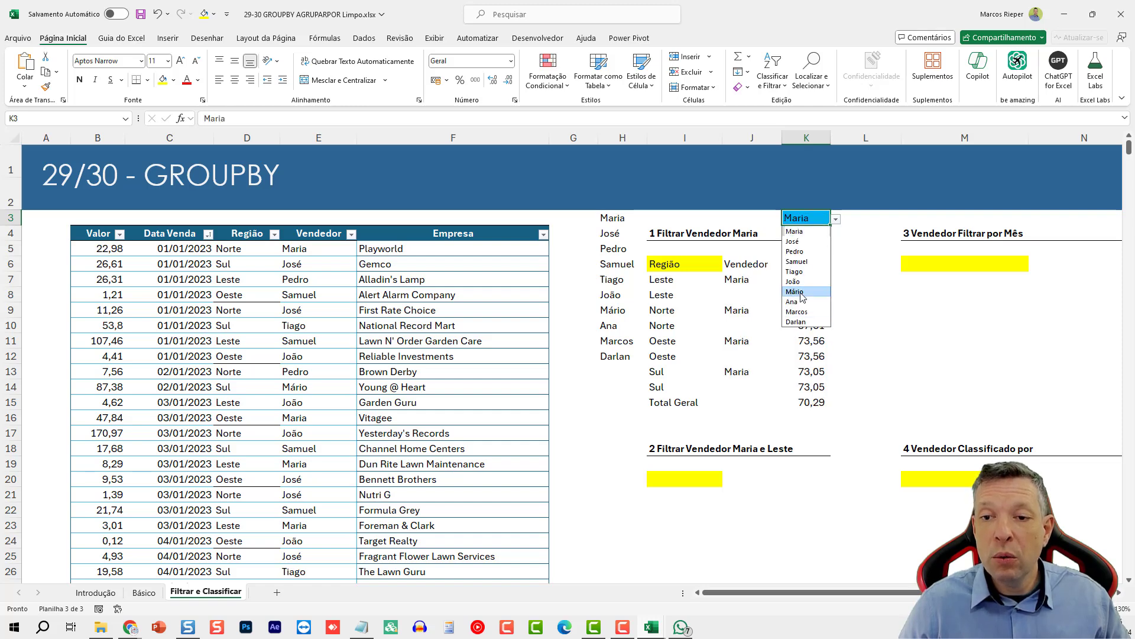
click(810, 290)
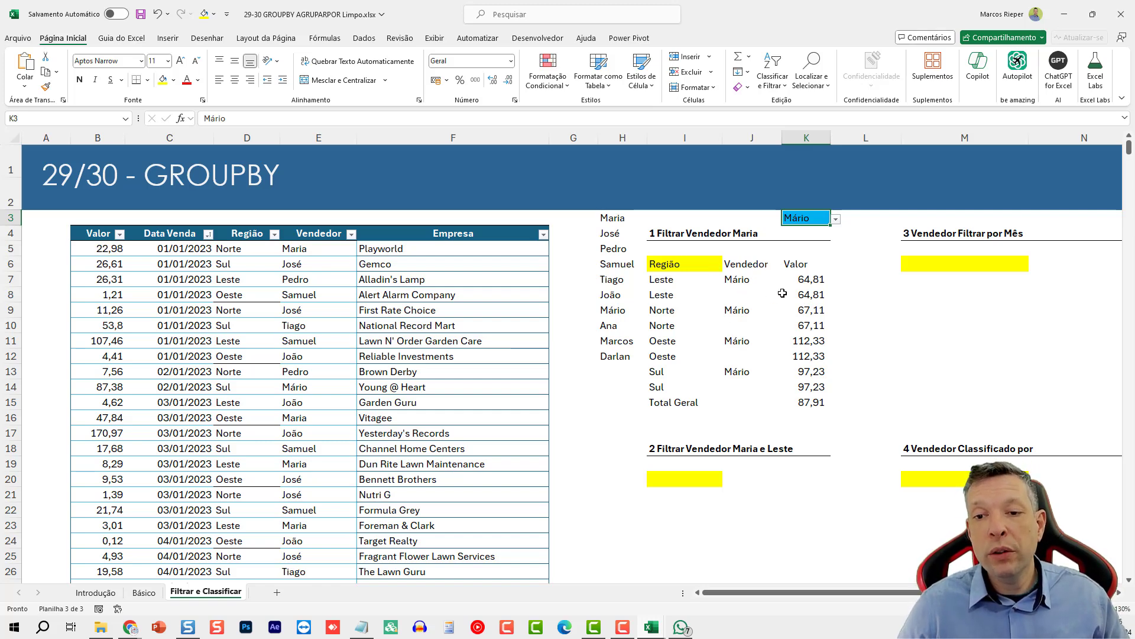
Try to copy the full formula text from I6 into I20 for the combined vendor and Leste filter
scroll(747, 360, down, 2)
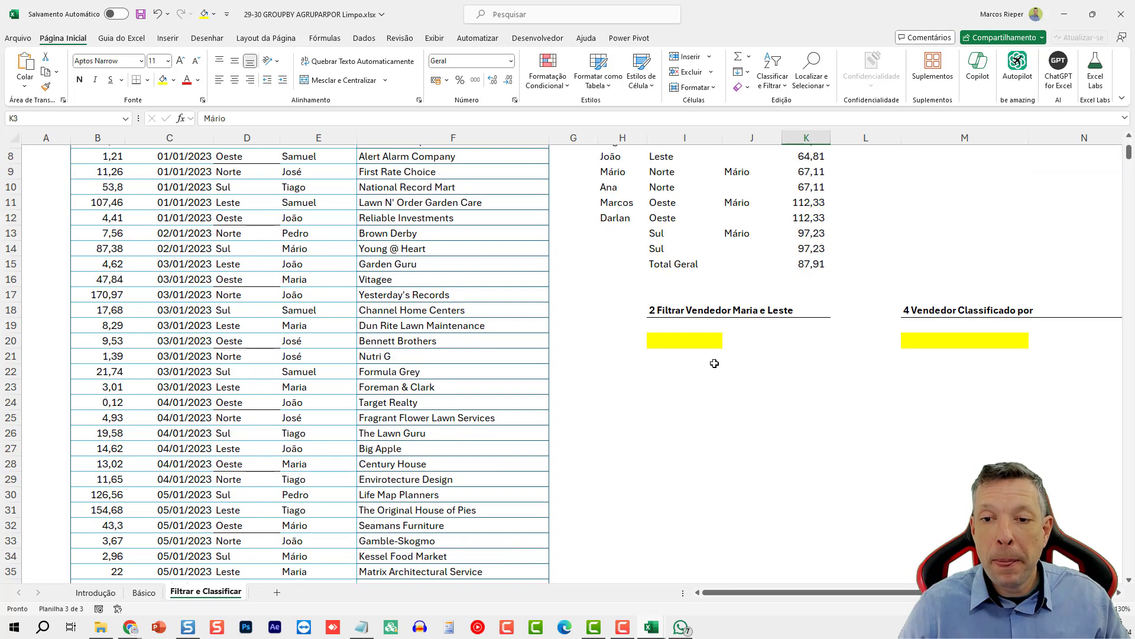
click(714, 361)
click(690, 342)
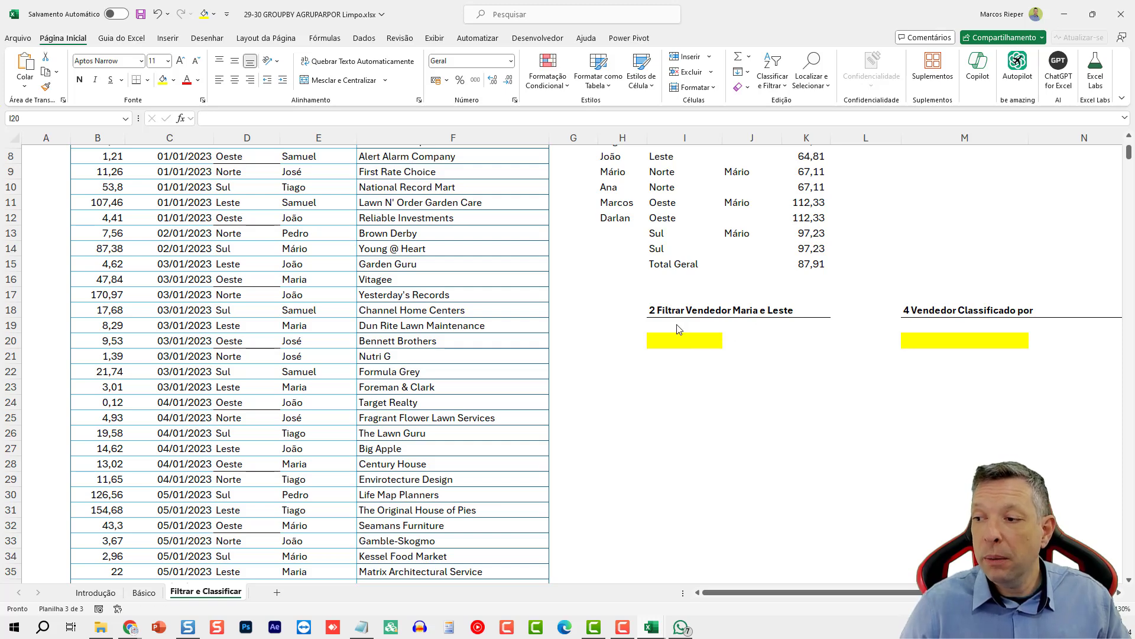
scroll(698, 332, up, 3)
click(697, 267)
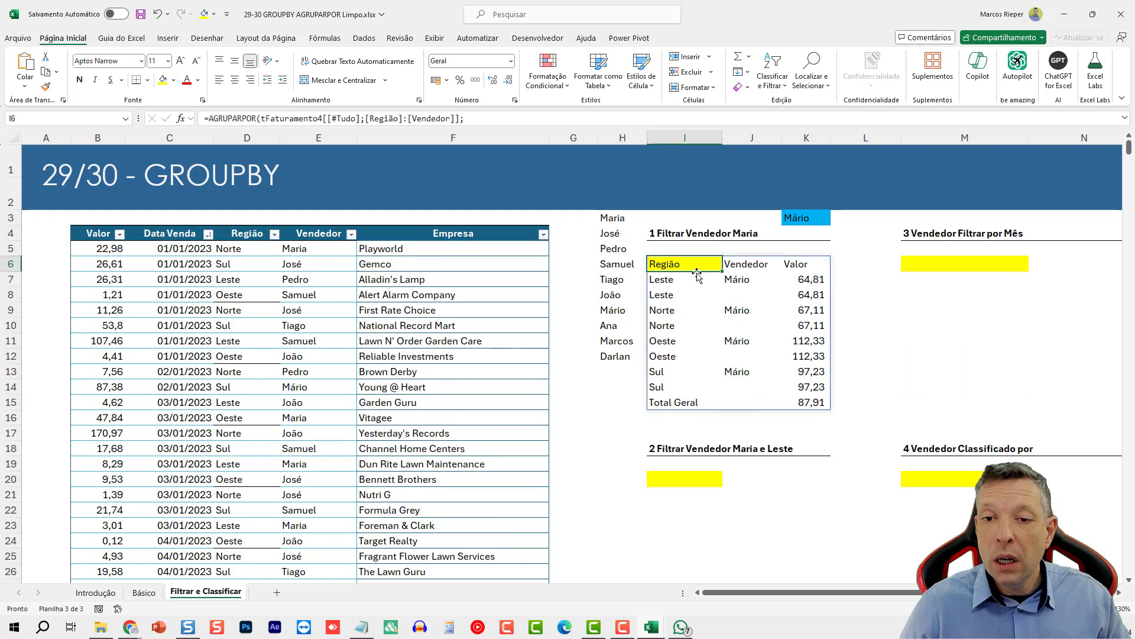
key(F2)
drag(852, 341, 678, 180)
key(ctrl+c)
key(Escape)
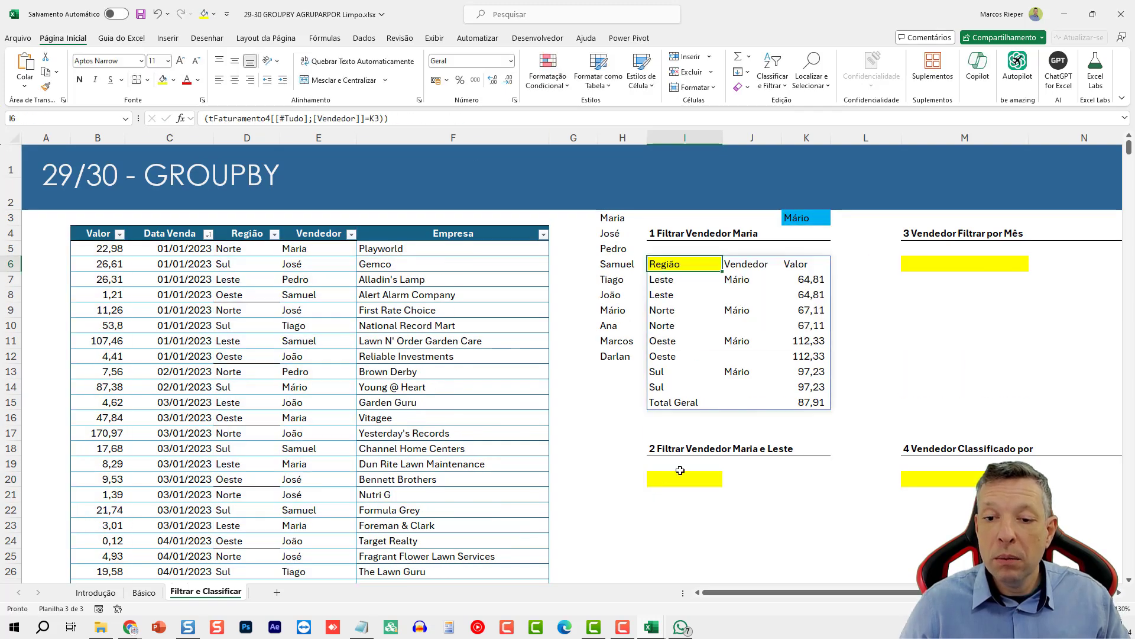
click(680, 468)
scroll(719, 441, down, 4)
click(676, 292)
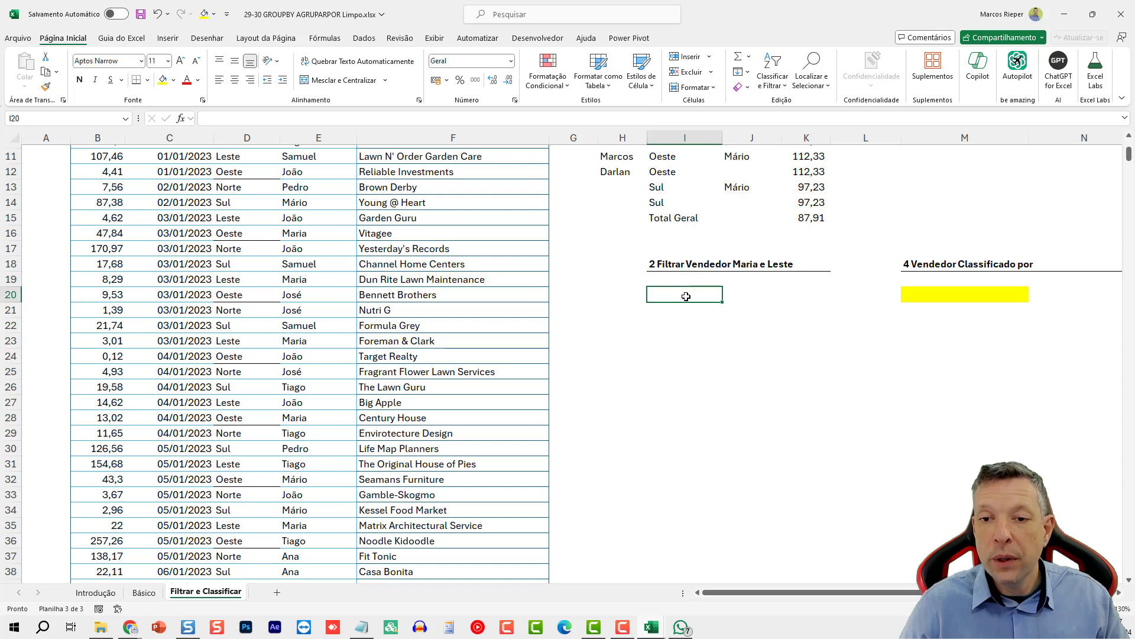
key(F2)
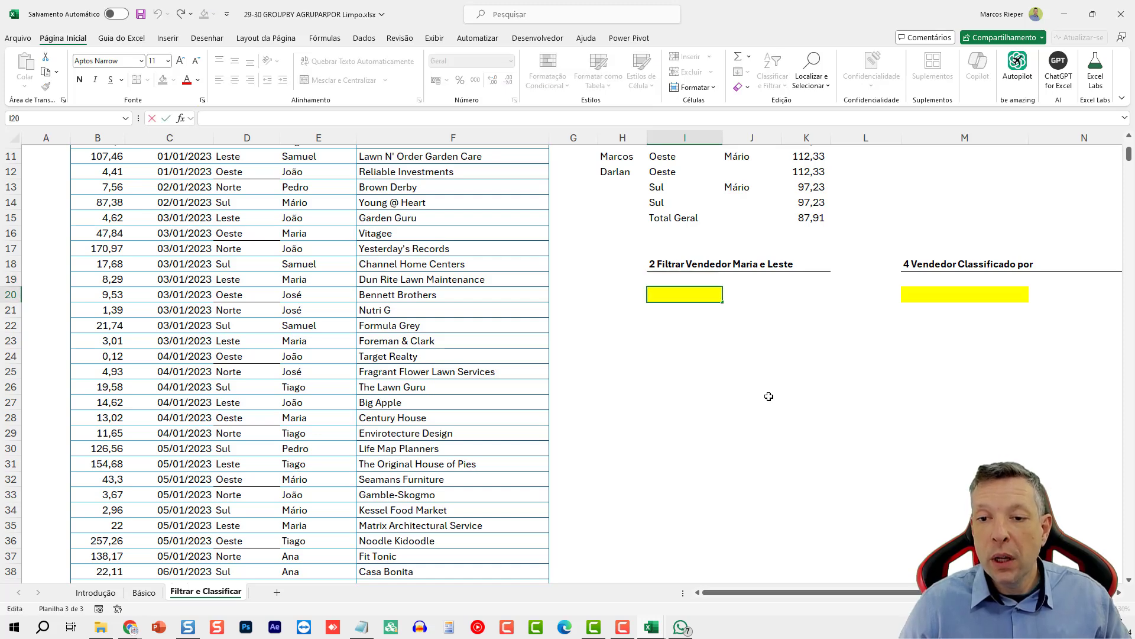
key(Escape)
Copy the full AGRUPARPOR formula text from I6 and paste it into I20, leaving the formula open for editing
scroll(769, 396, up, 4)
double_click(671, 264)
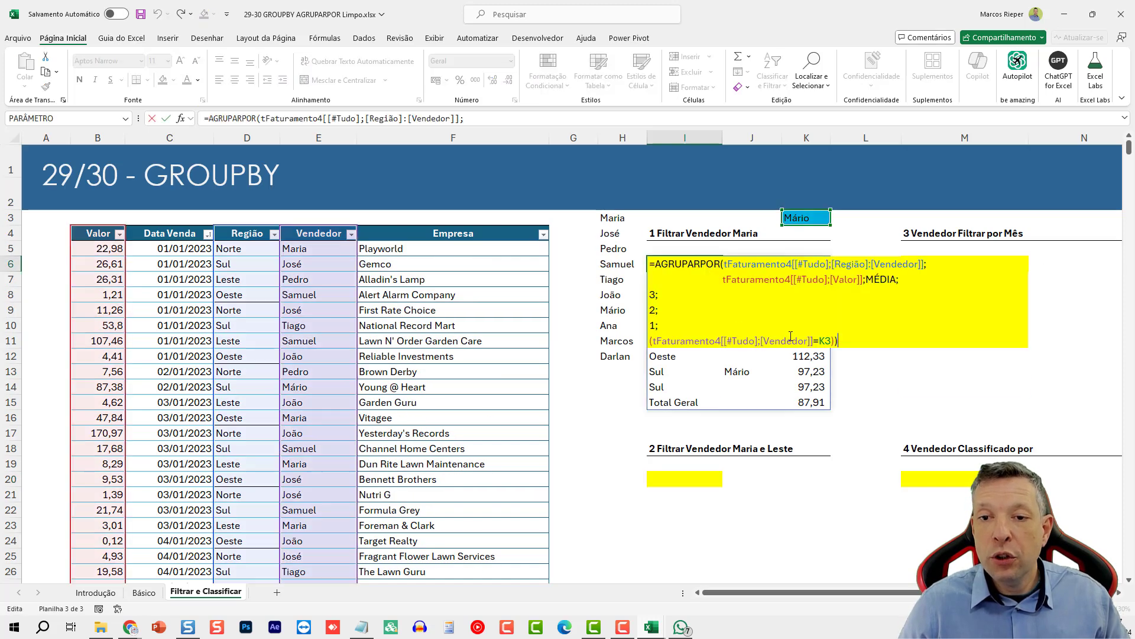
drag(861, 342, 649, 263)
key(ctrl+c)
key(Escape)
scroll(707, 350, down, 3)
click(691, 340)
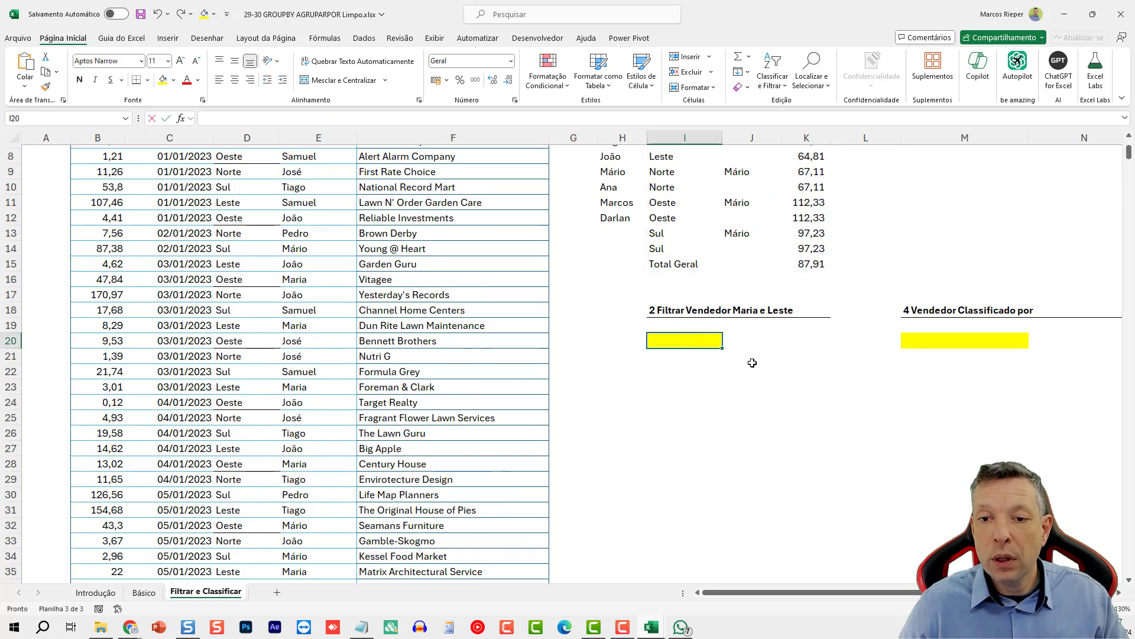
key(F2)
key(ctrl+v)
scroll(783, 503, down, 1)
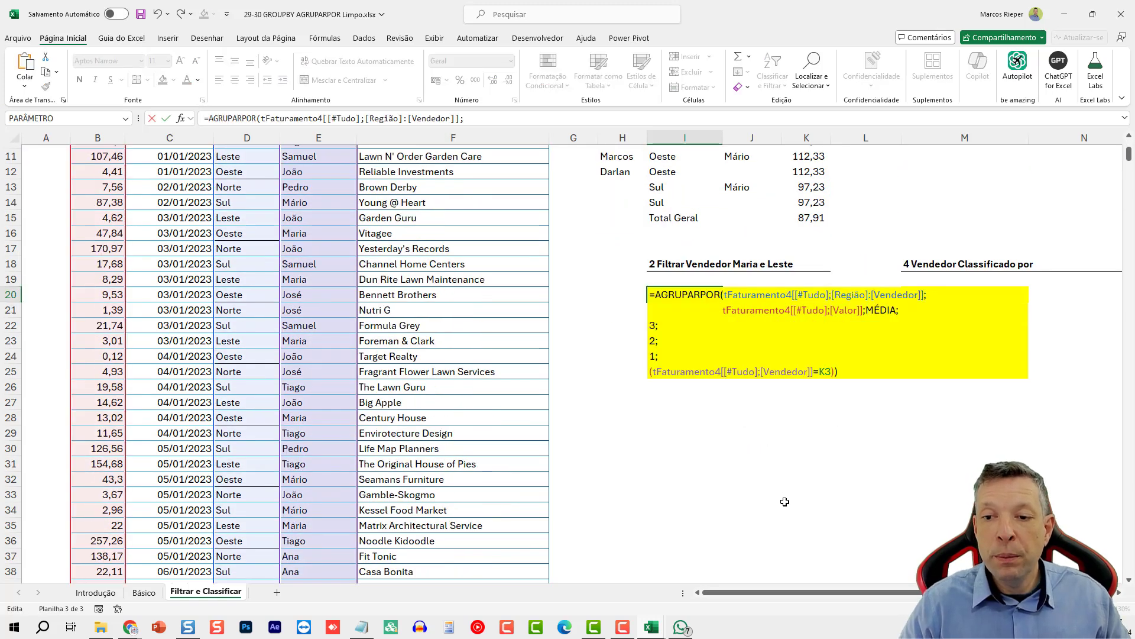
Extend filter_array in I20 by multiplying it with a parenthesised condition on the Região column of tFaturamento4 including its header
key(BackSpace)
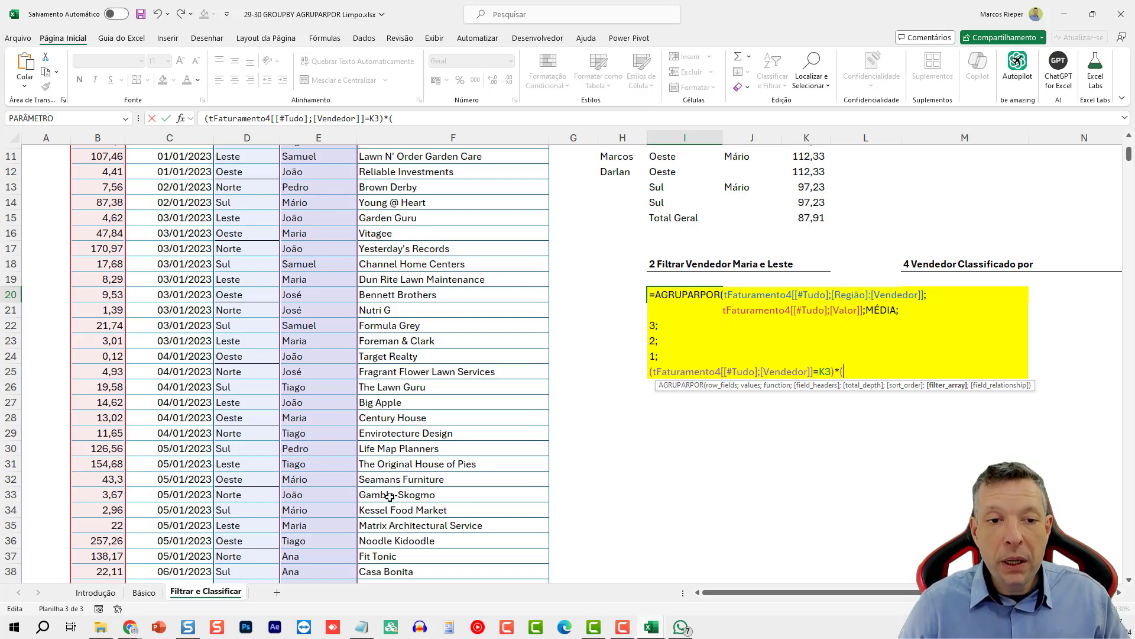
scroll(260, 494, down, 6)
click(245, 494)
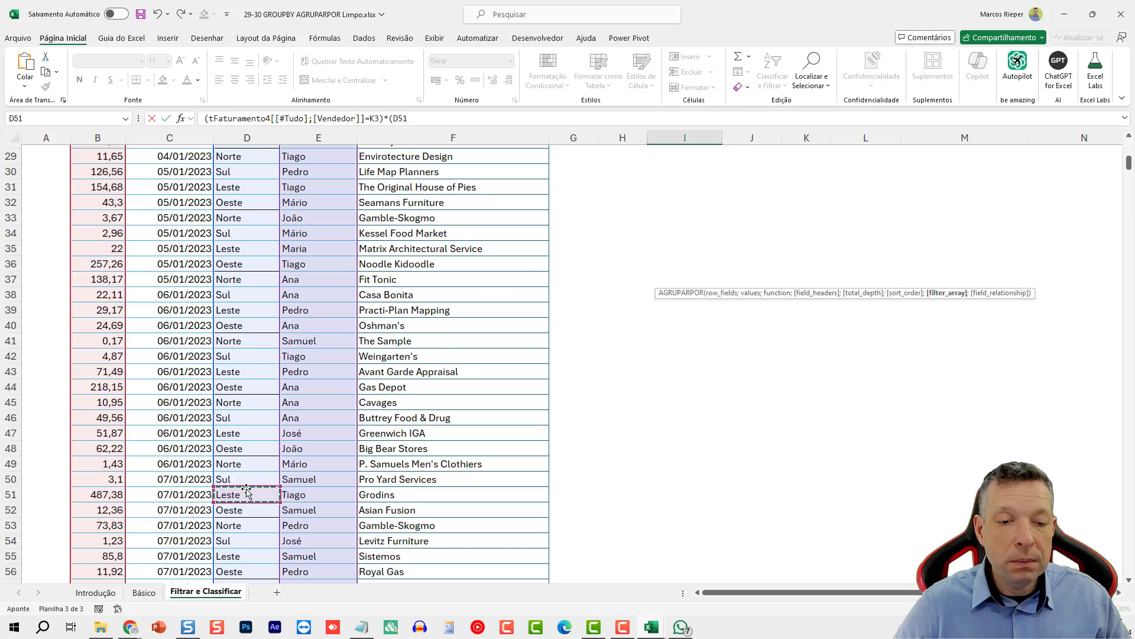
key(ctrl+Down)
key(ctrl+shift+Up)
scroll(256, 495, up, 1)
scroll(256, 495, down, 2)
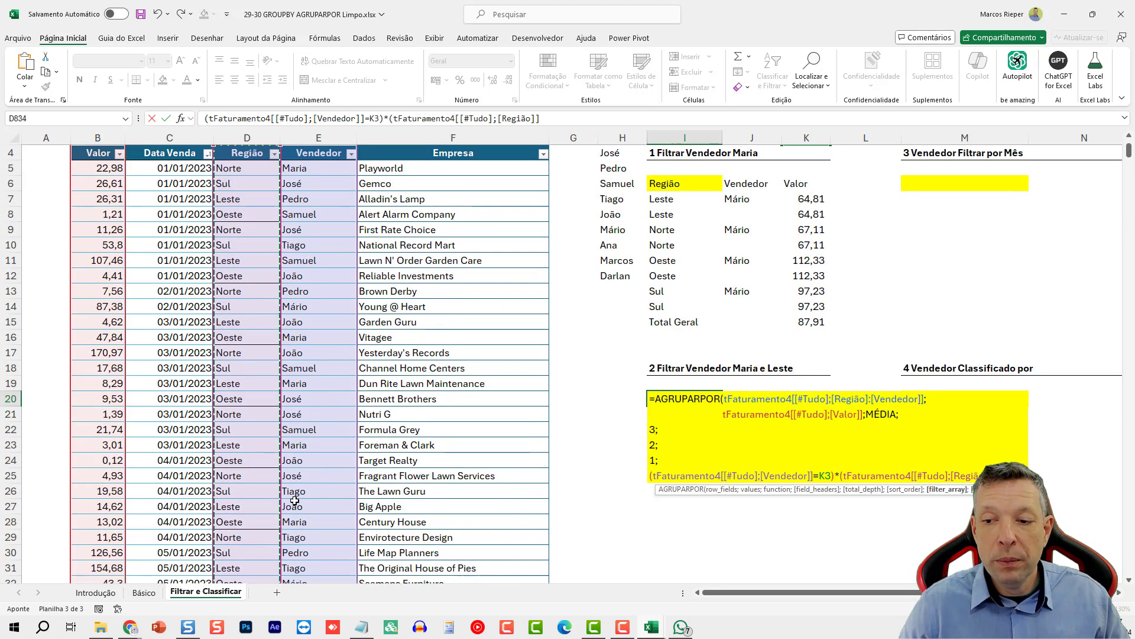
Make the Região condition equal "Leste", close its parenthesis and enter the formula in I20
text(=)
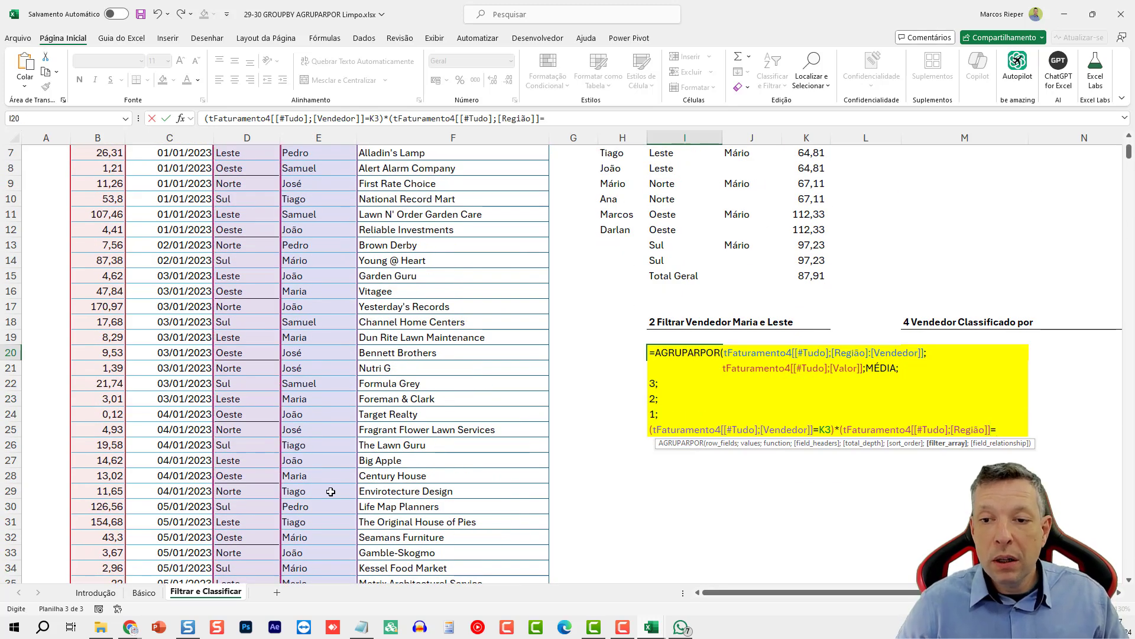
text(")
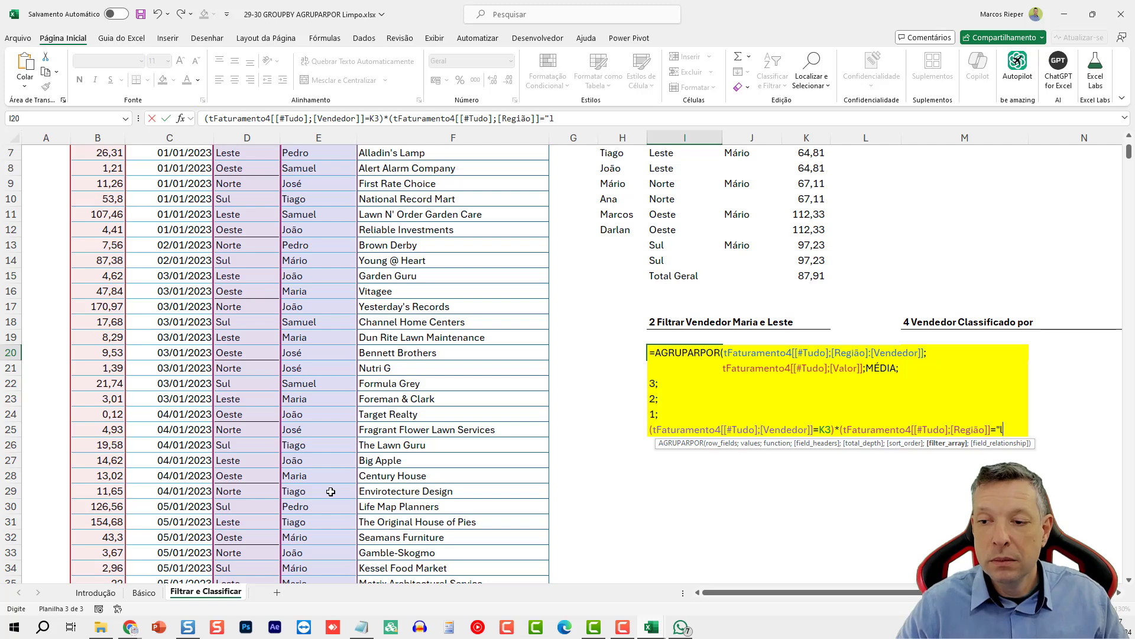
text(Leste")
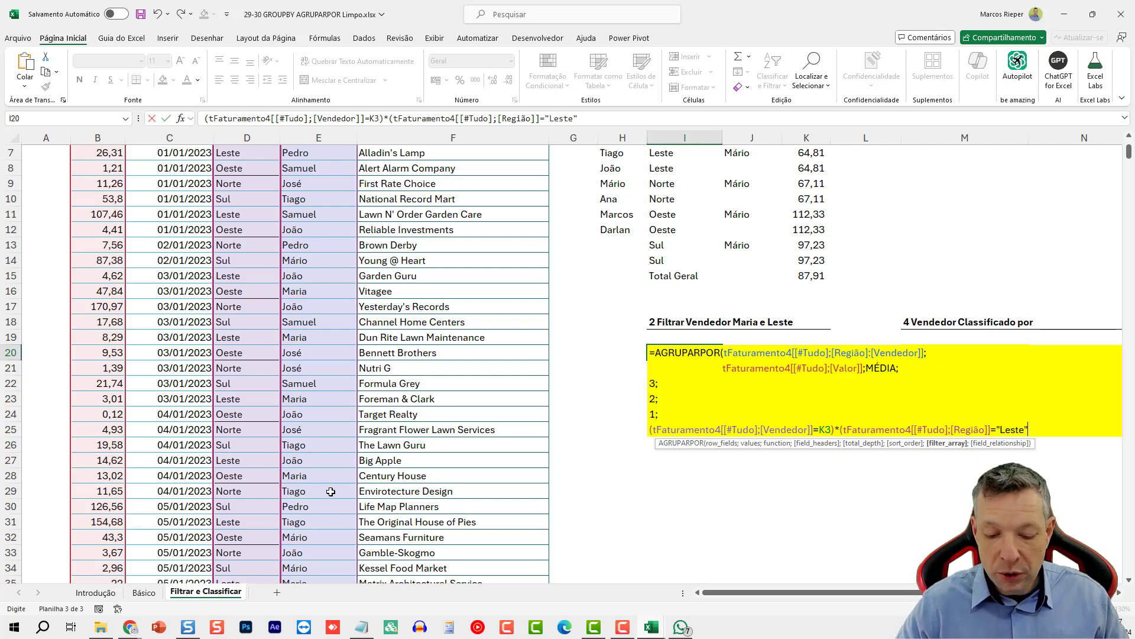
text())
key(Return)
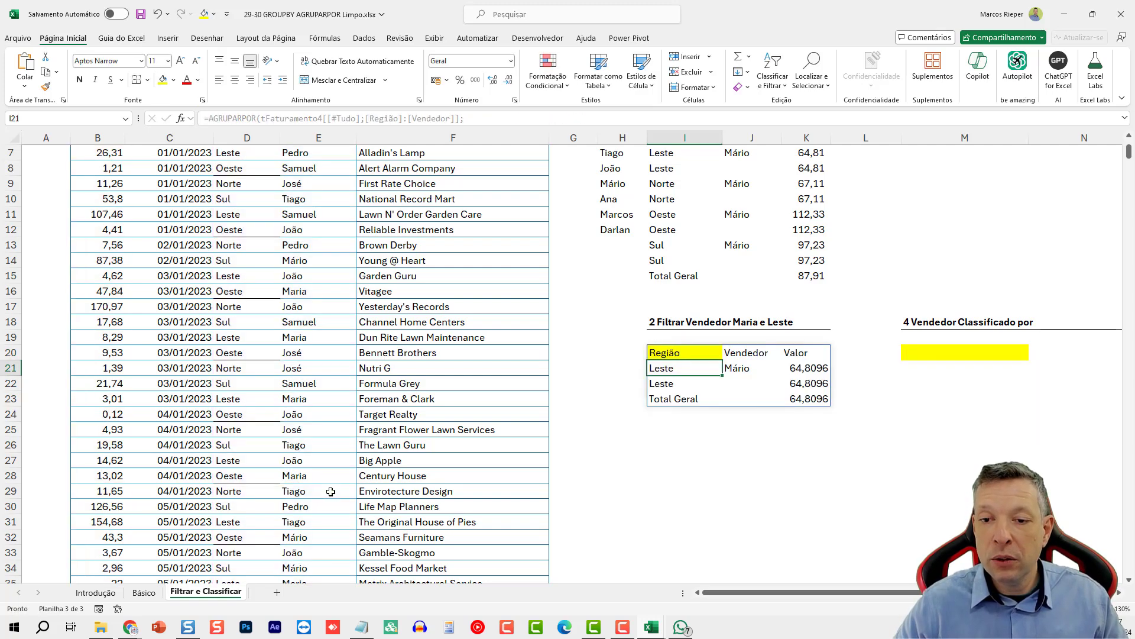
key(Up)
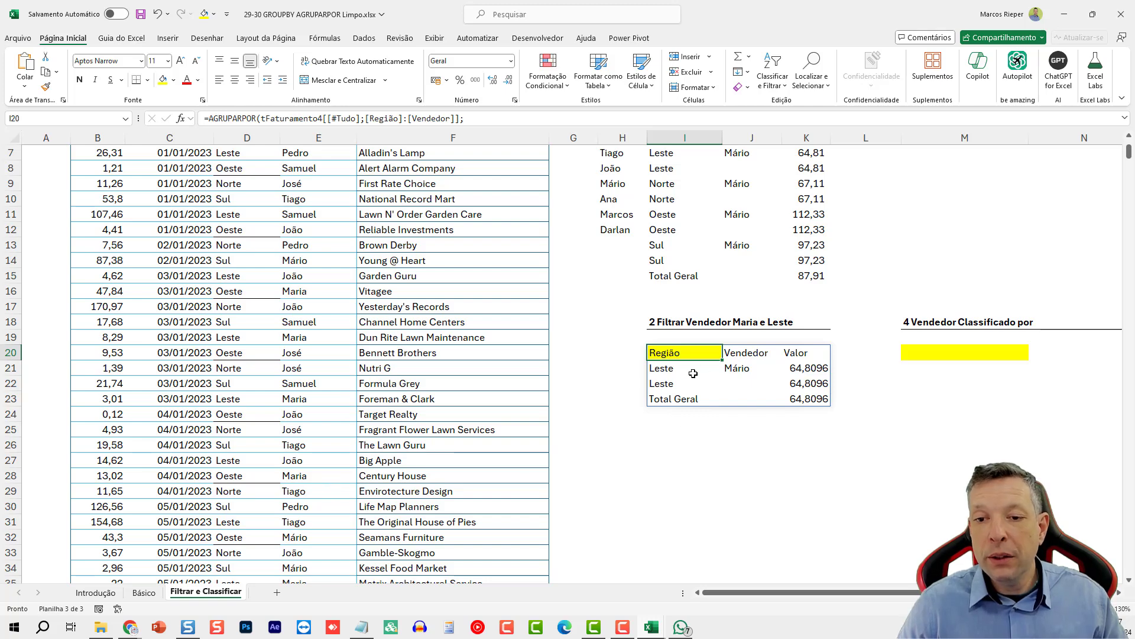
Choose the third vendor from the list in K3 to update both filtered summaries
scroll(744, 419, up, 2)
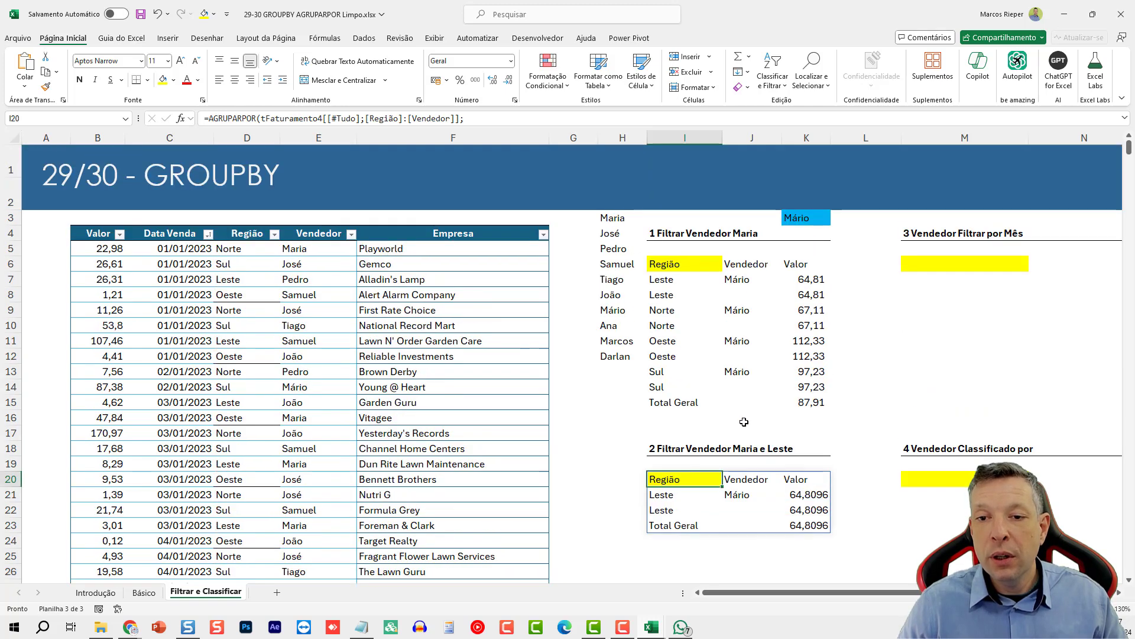
click(810, 219)
click(836, 219)
click(809, 250)
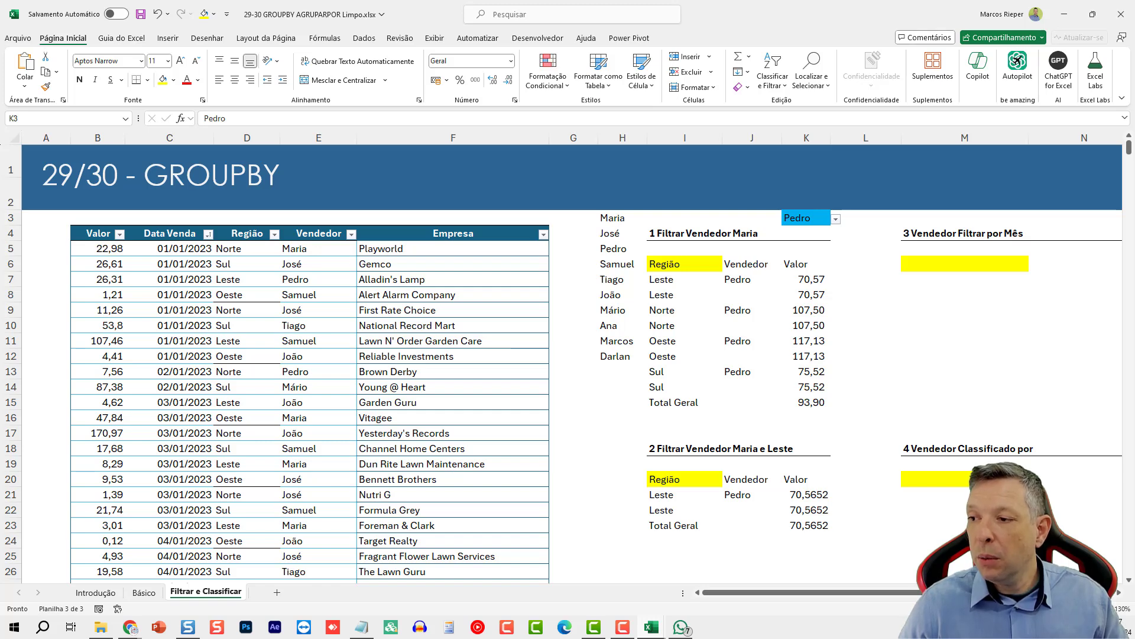
Check the month cell O4 and start an AGRUPARPOR formula in M6 under "3 Vendedor Filtrar por Mês"
click(970, 249)
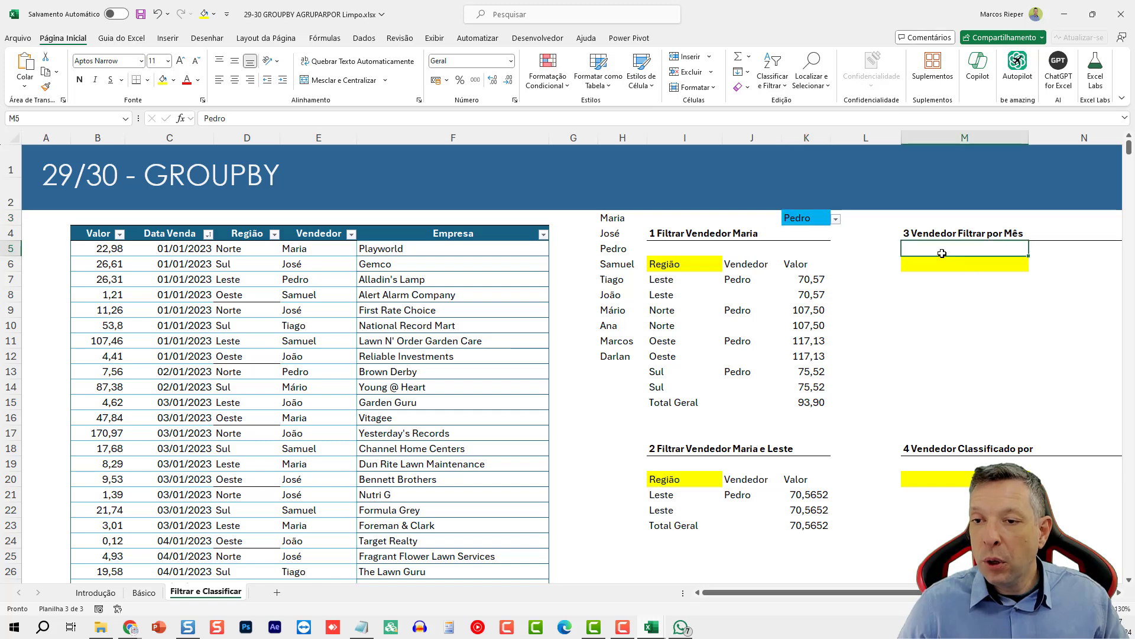
drag(865, 593, 935, 597)
click(613, 264)
click(858, 232)
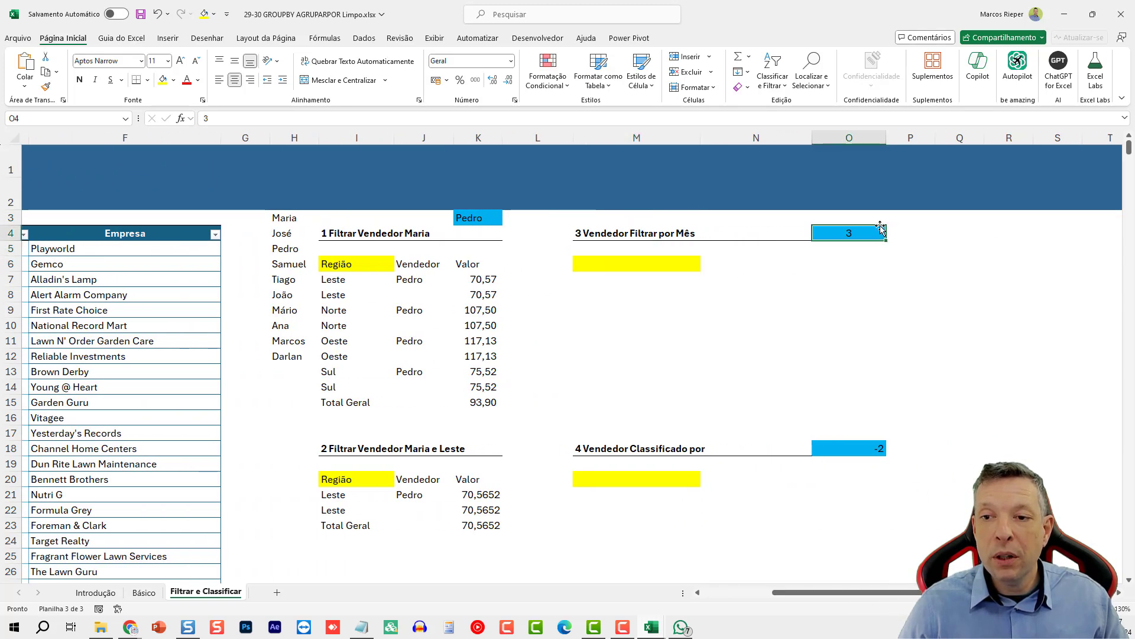
click(610, 264)
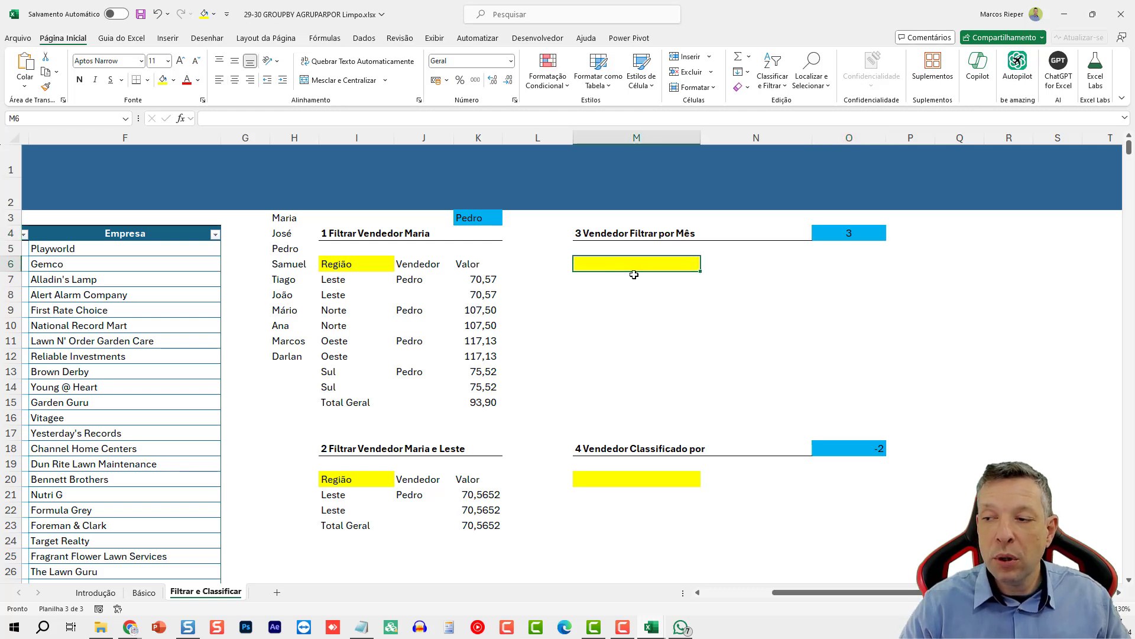
text(=)
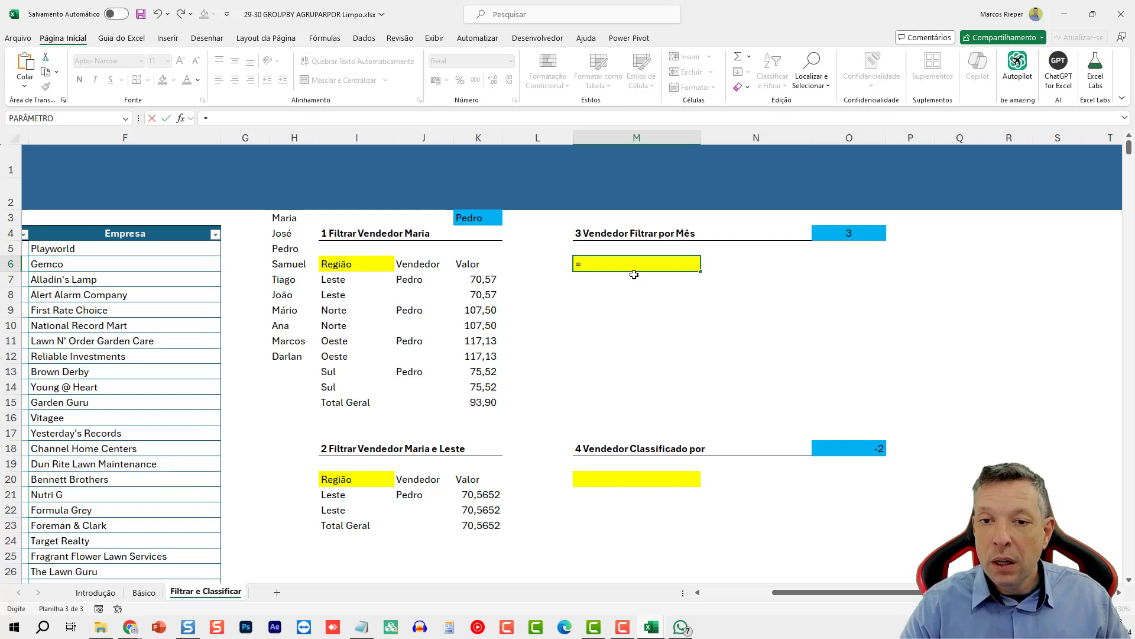
text(agrupar)
key(Tab)
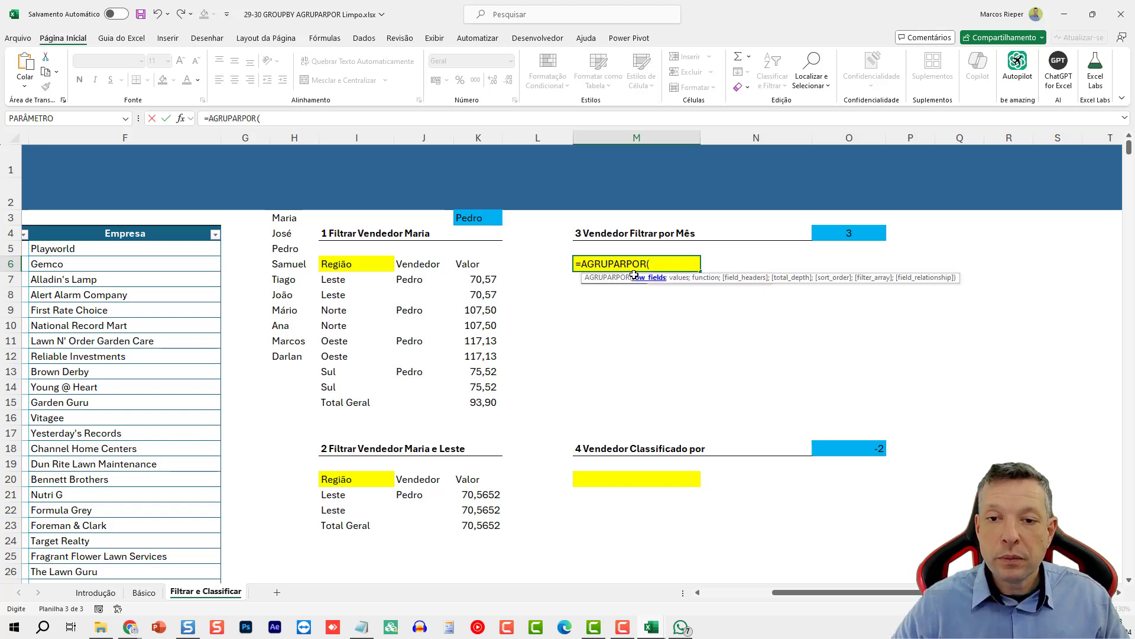
Set row_fields to the Vendedor column of tFaturamento4 including its header, and advance to the values argument
drag(822, 592, 752, 592)
click(246, 296)
key(Right)
key(ctrl+Up)
key(ctrl+shift+Down)
key(ctrl+BackSpace)
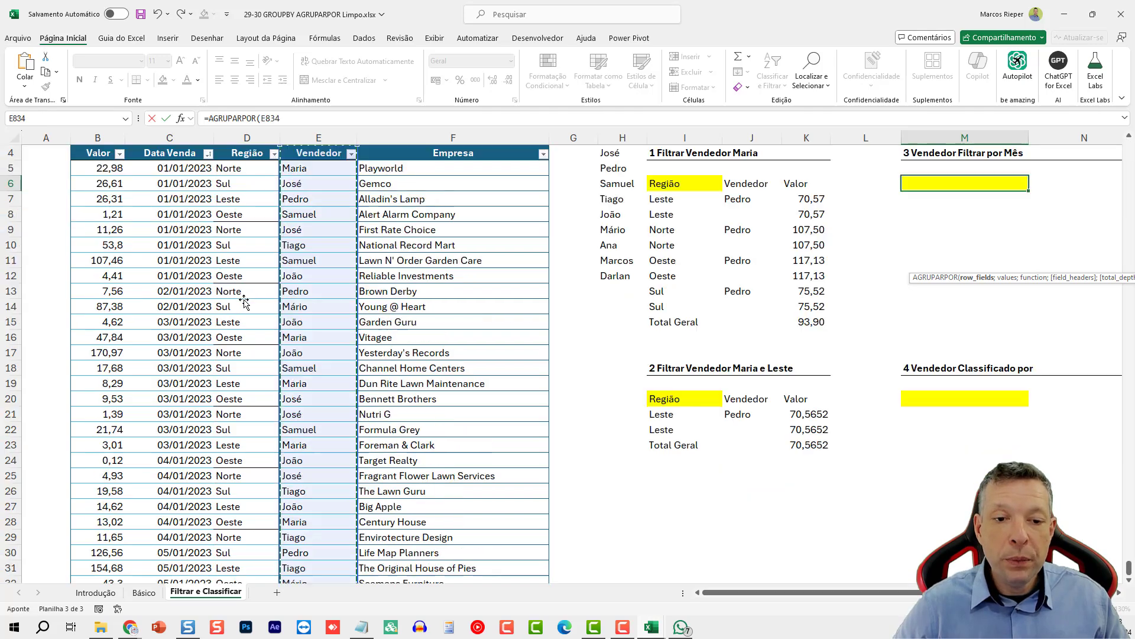
scroll(241, 300, up, 1)
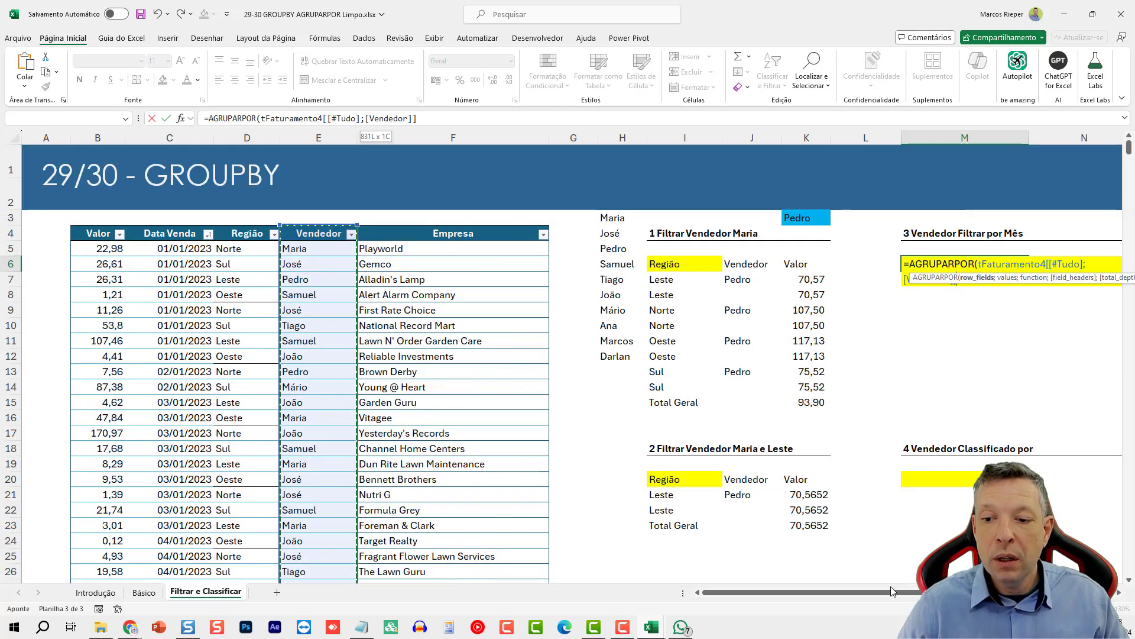
drag(893, 591, 1015, 592)
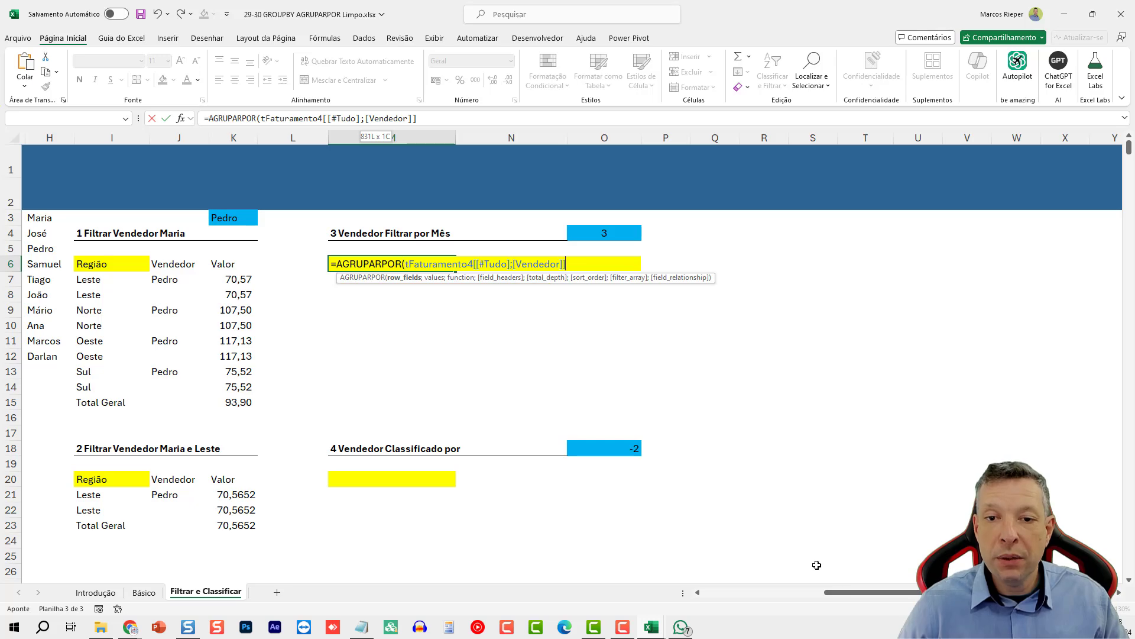
text(;)
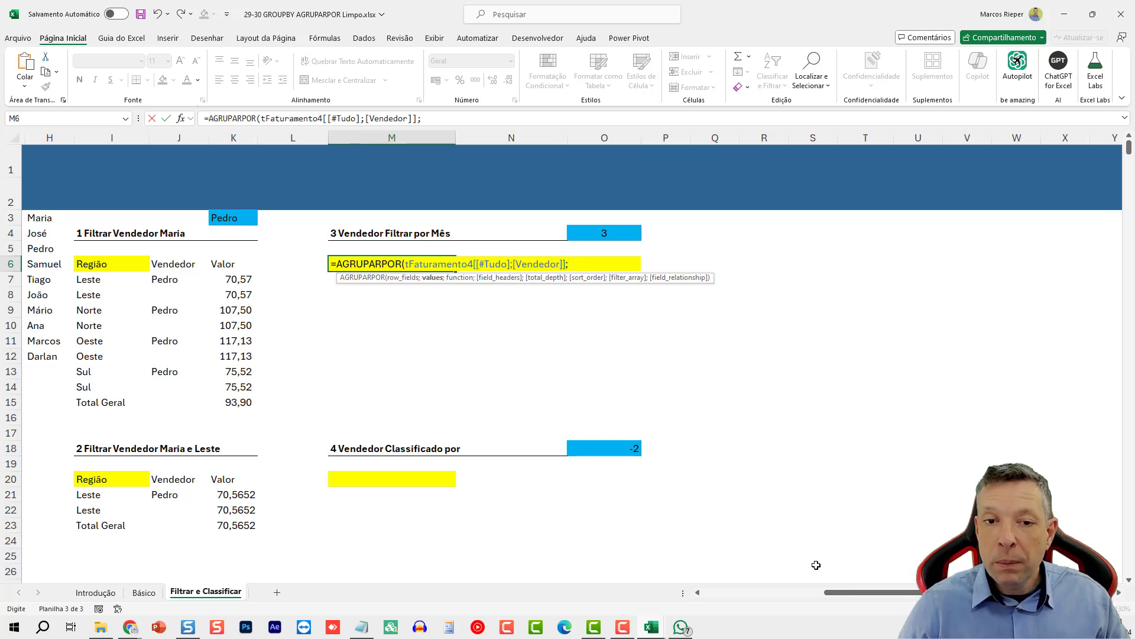
Set values to the Valor column of tFaturamento4 including its header, and place that argument on its own formula line
drag(875, 592, 751, 592)
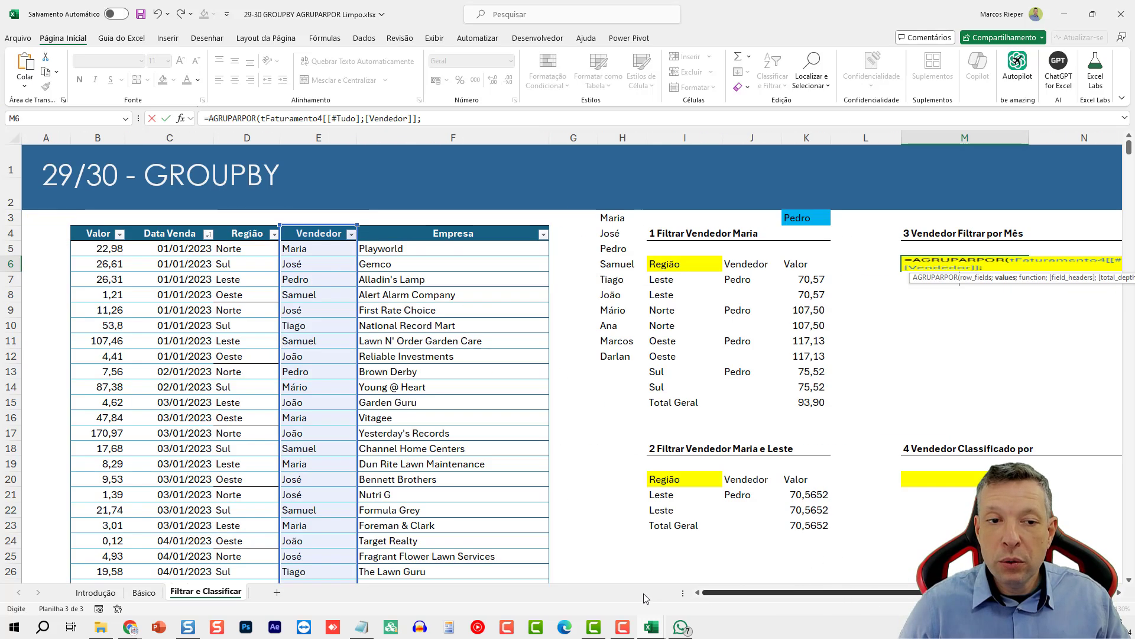
click(101, 387)
key(ctrl+Down)
key(ctrl+shift+Up)
scroll(109, 384, up, 1)
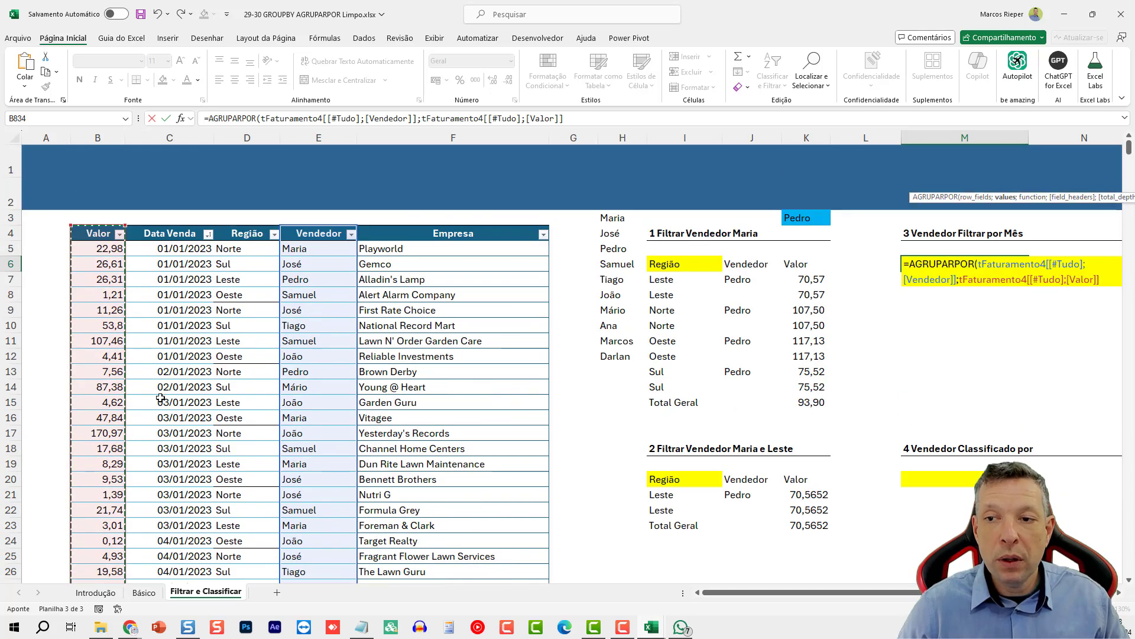
drag(795, 592, 867, 592)
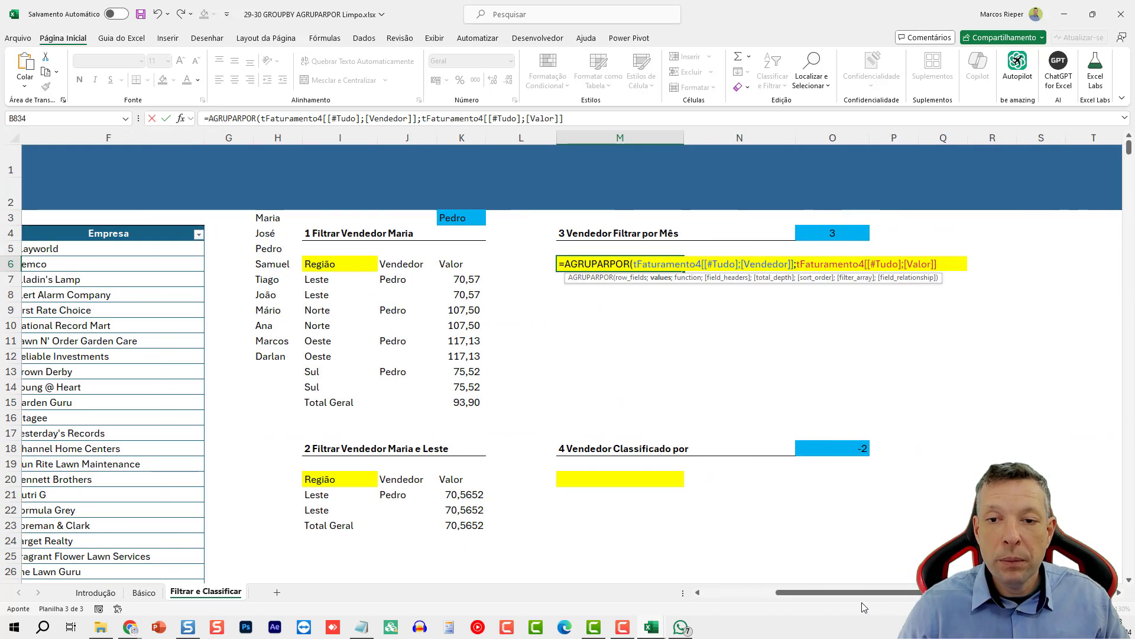
click(799, 264)
key(alt+Return)
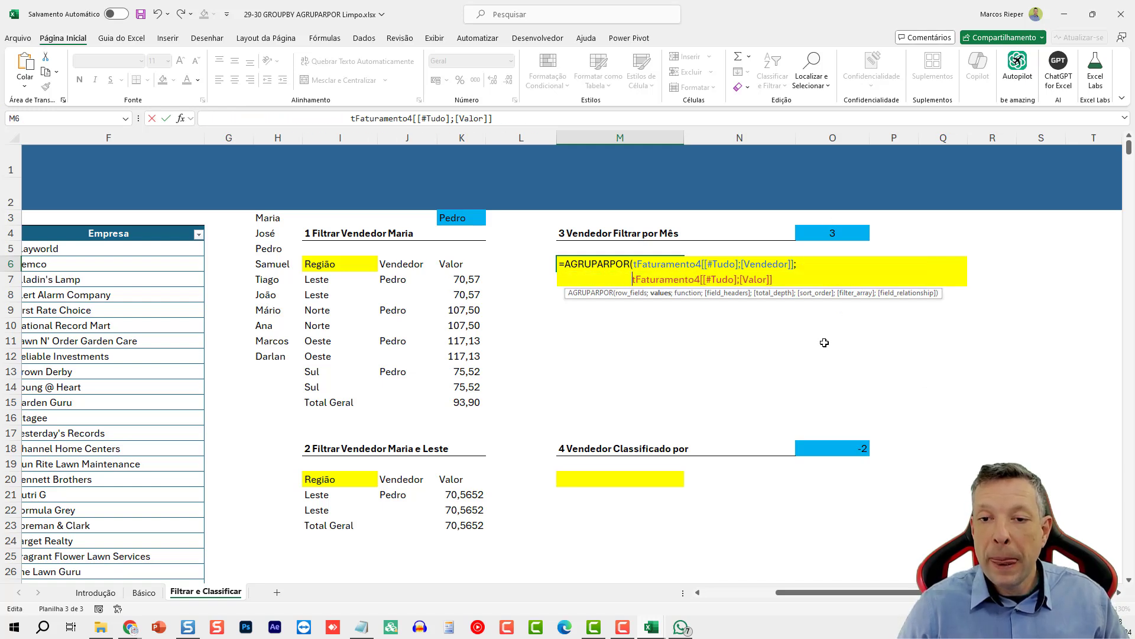
Set the aggregation function to SOMA and field_headers to 3 in the M6 formula
key(End)
text(;)
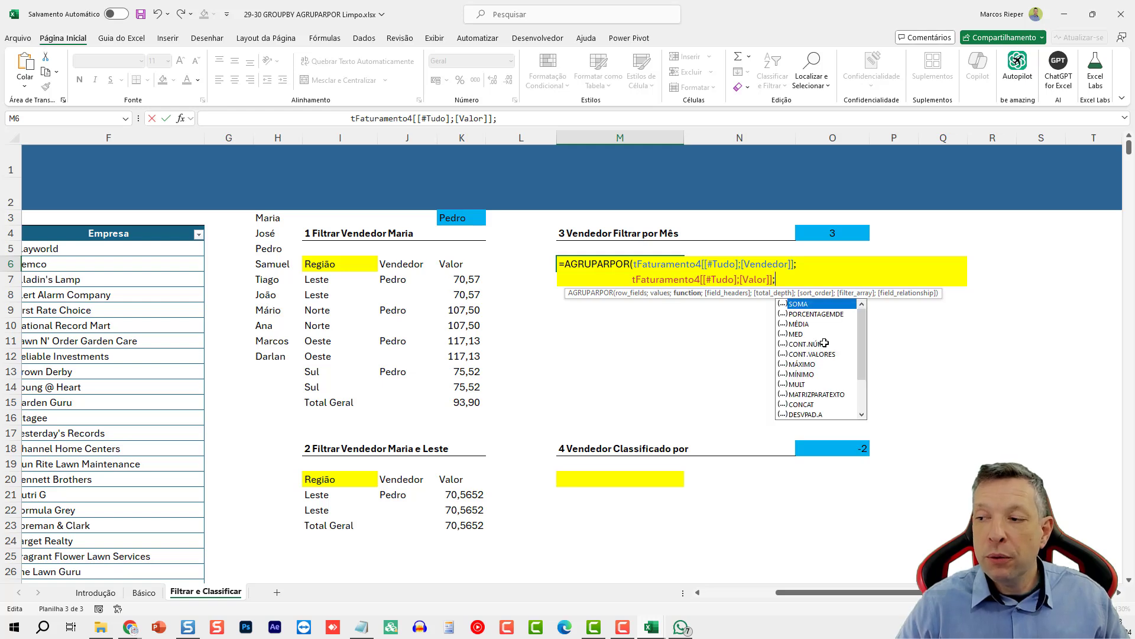
text(S)
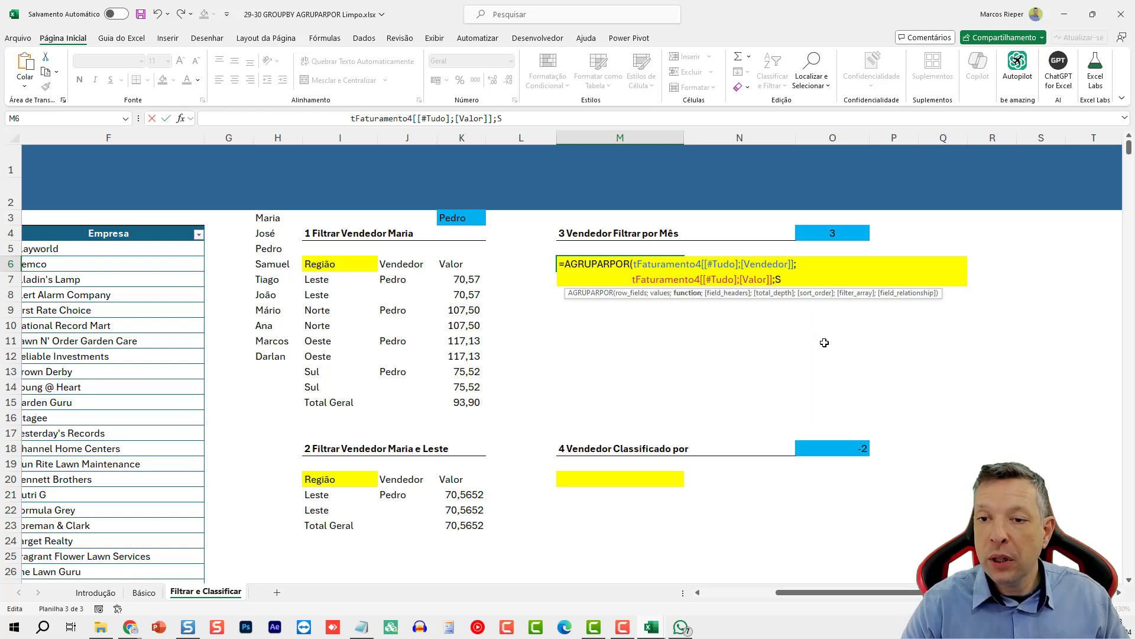
text(OMA;)
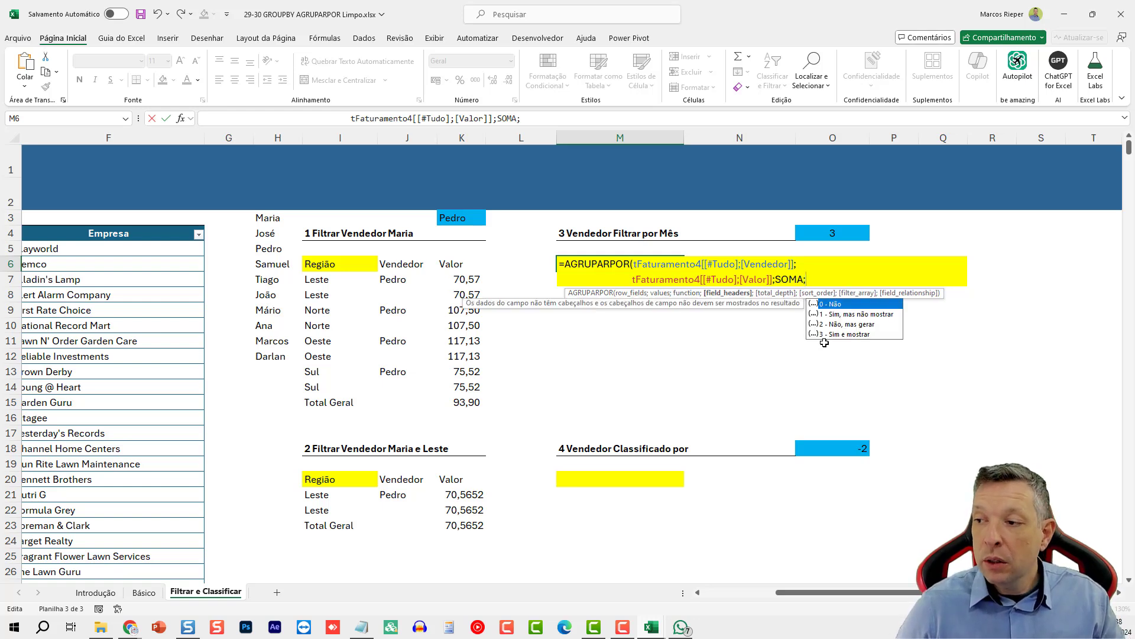
text(3;)
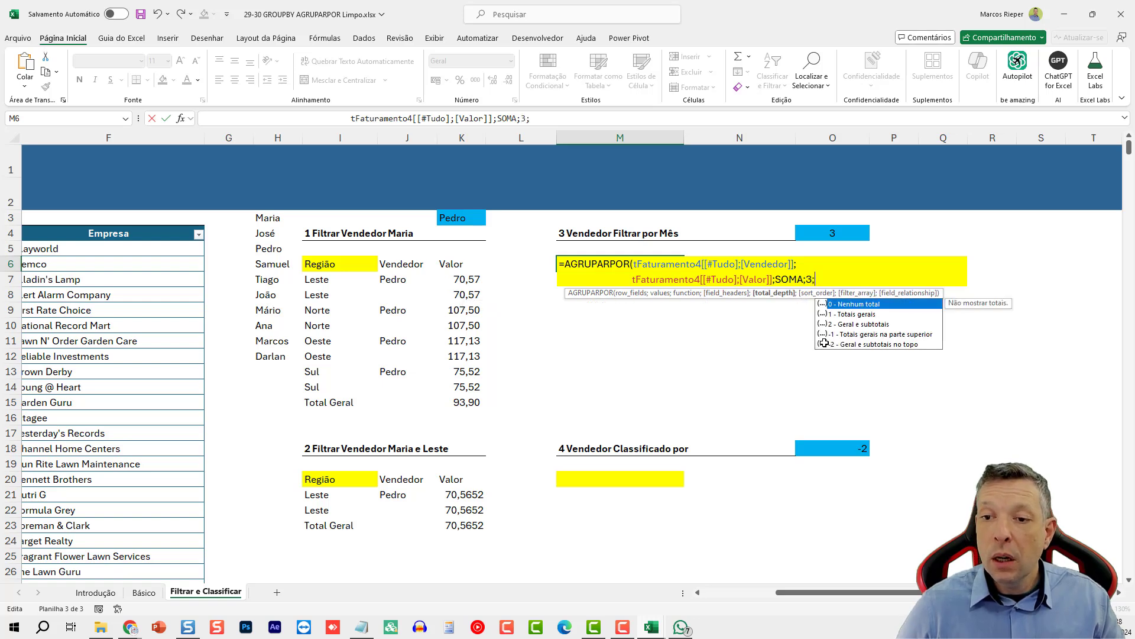
Set total_depth to 1 and sort_order to -2, and begin the filter_array argument on a new formula line
text(1)
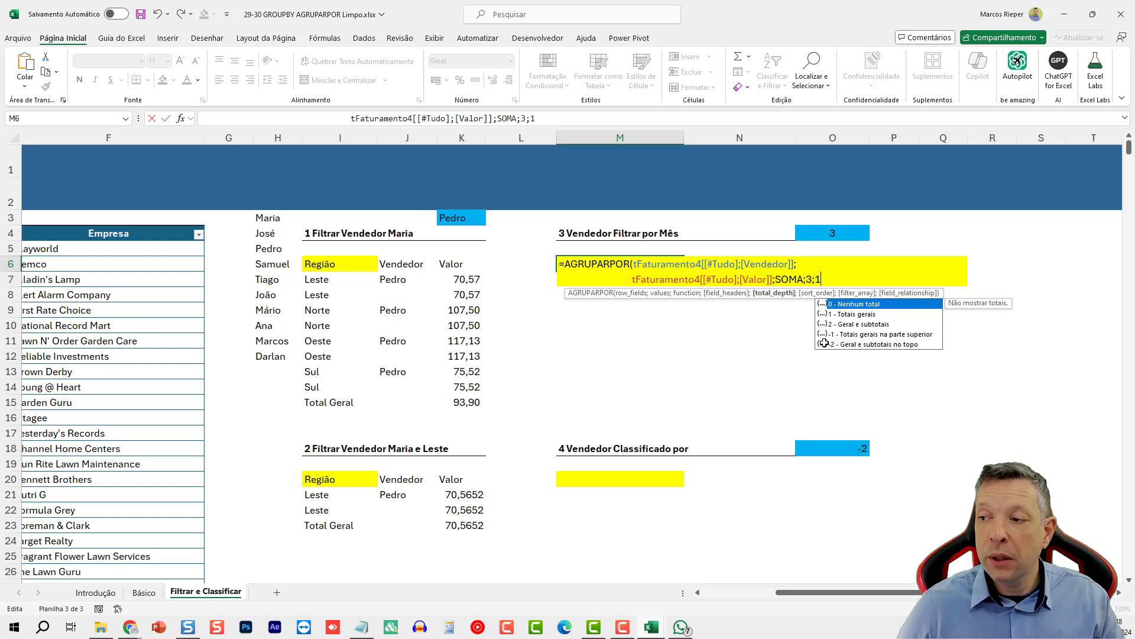
text(;)
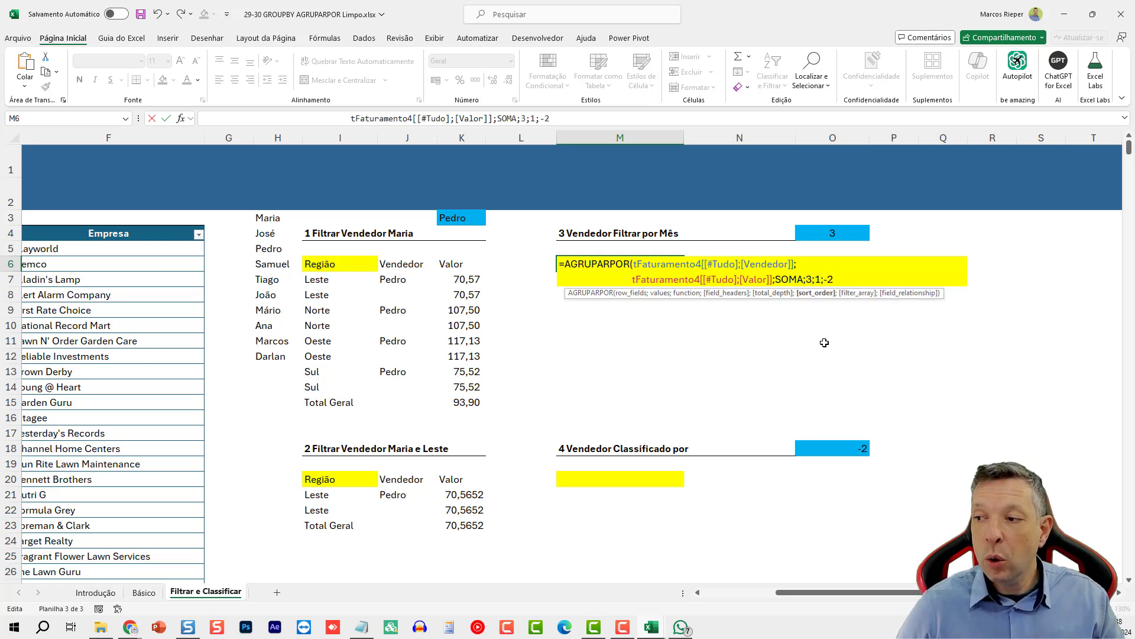
text(-2)
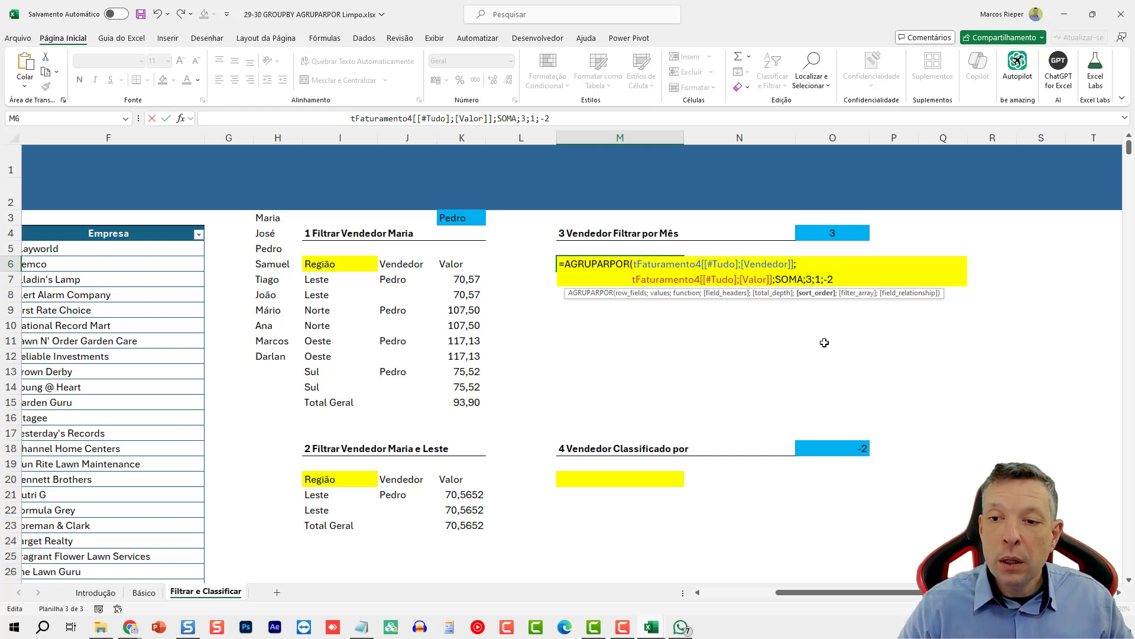
text(;)
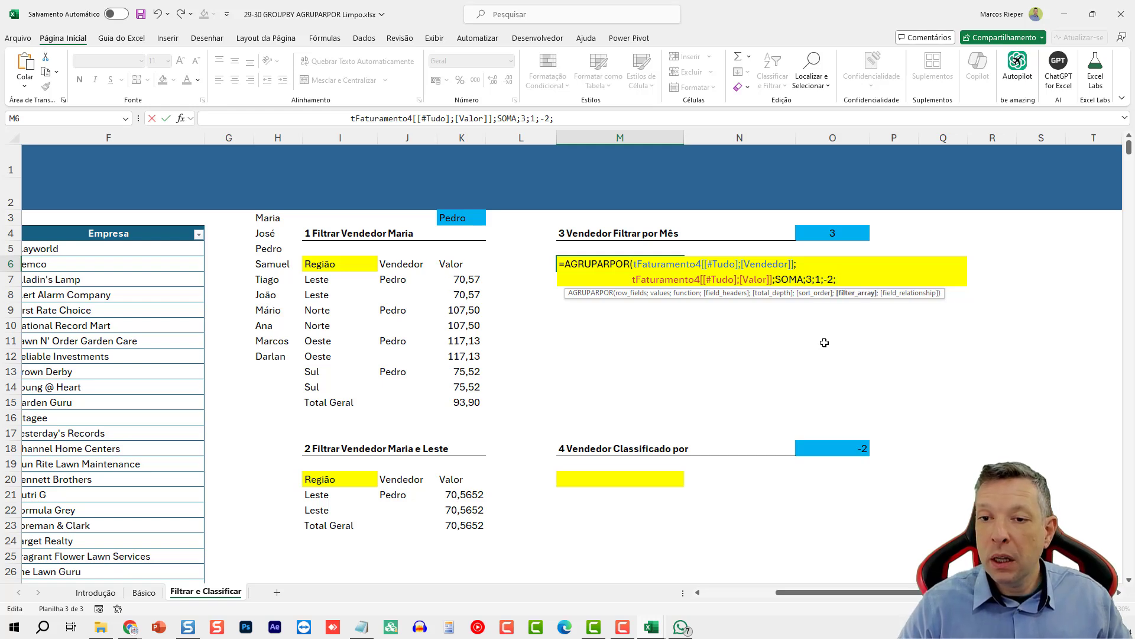
key(alt+Return)
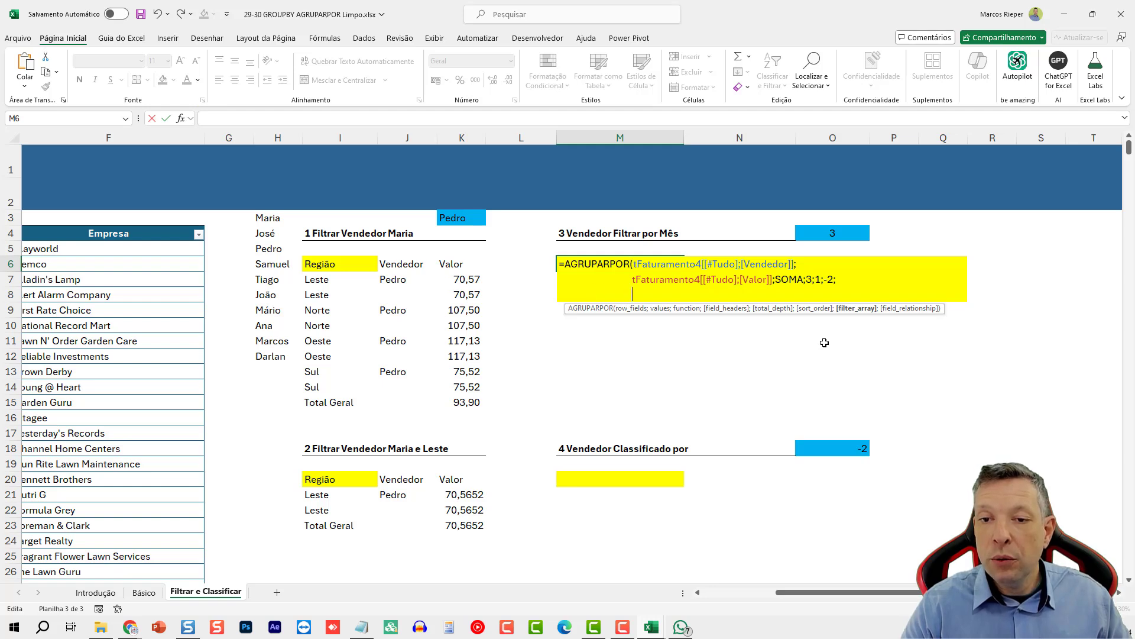
Build the filter_array condition as MÊS of the tFaturamento4 Data Venda column, header included, equal to cell O4
text(()
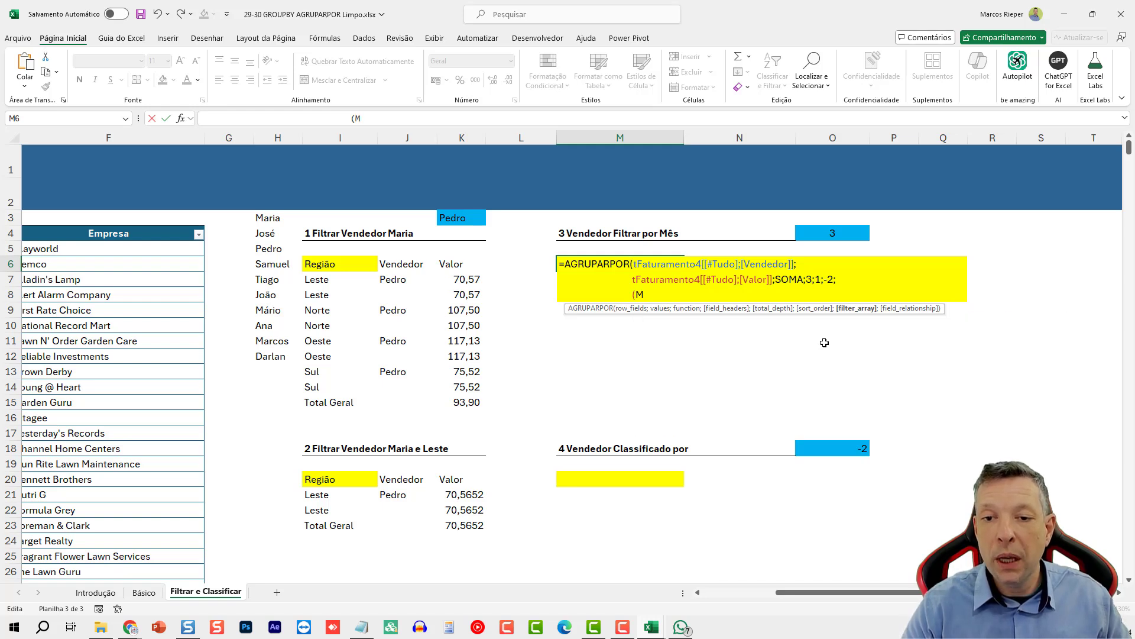
text(MÊS)
text(()
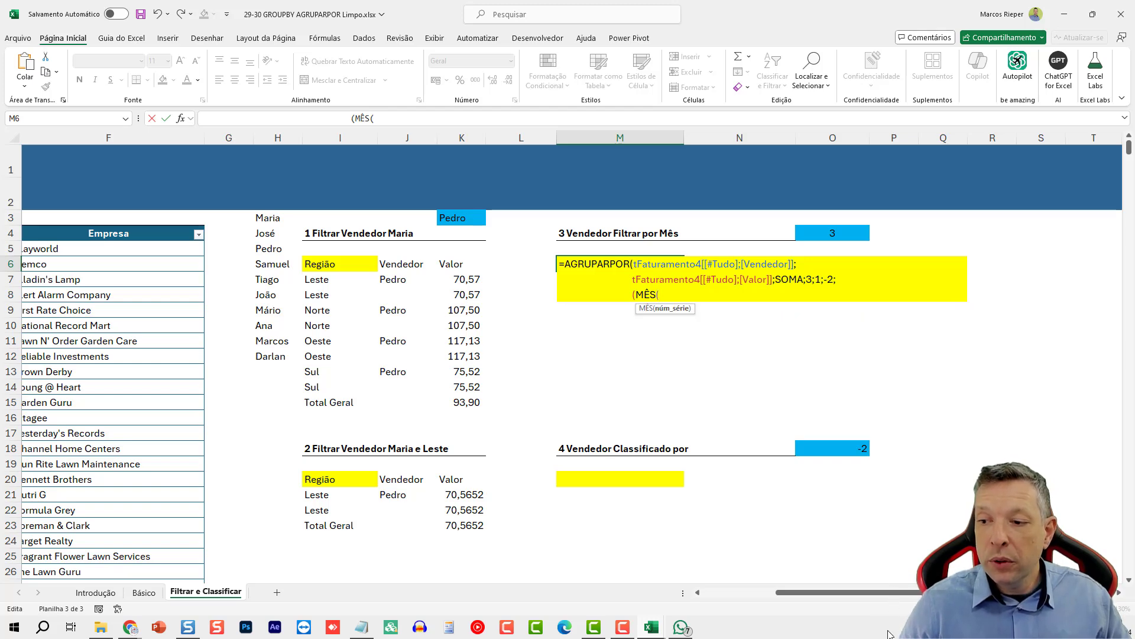
drag(821, 592, 746, 591)
click(147, 292)
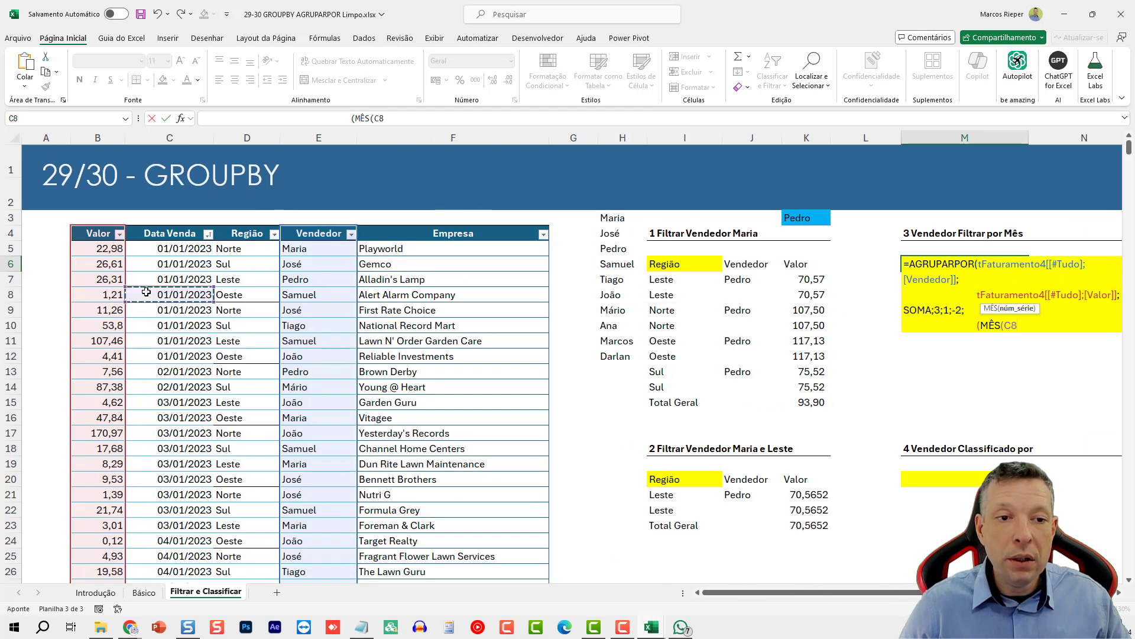
key(ctrl+space)
key(ctrl+space)
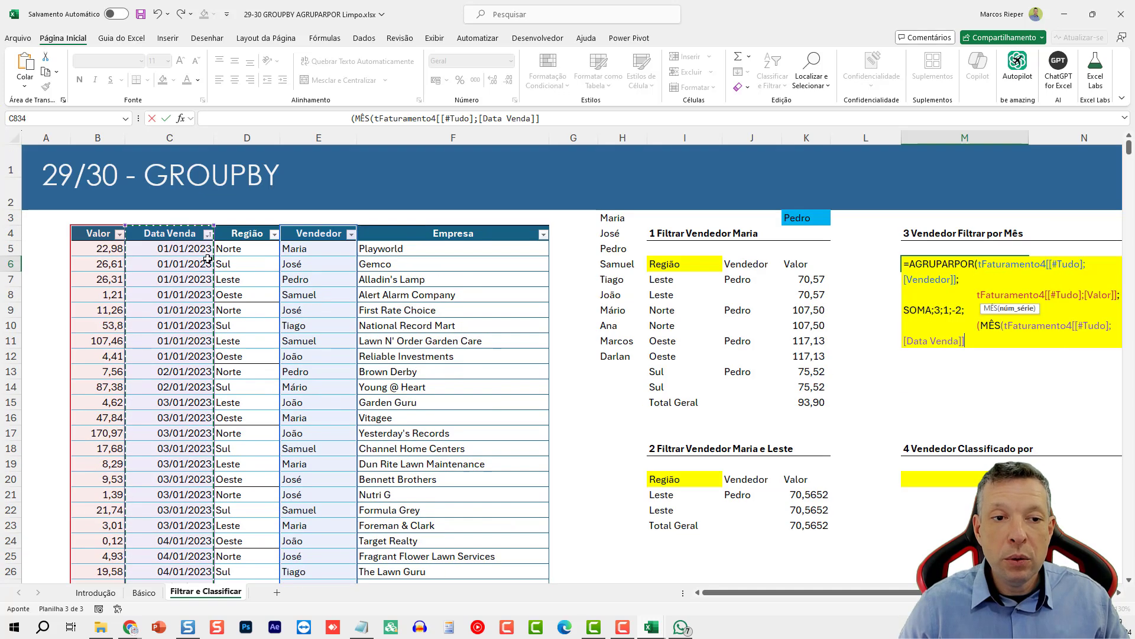
scroll(147, 290, up, 1)
drag(775, 594, 871, 594)
scroll(946, 508, right, 1)
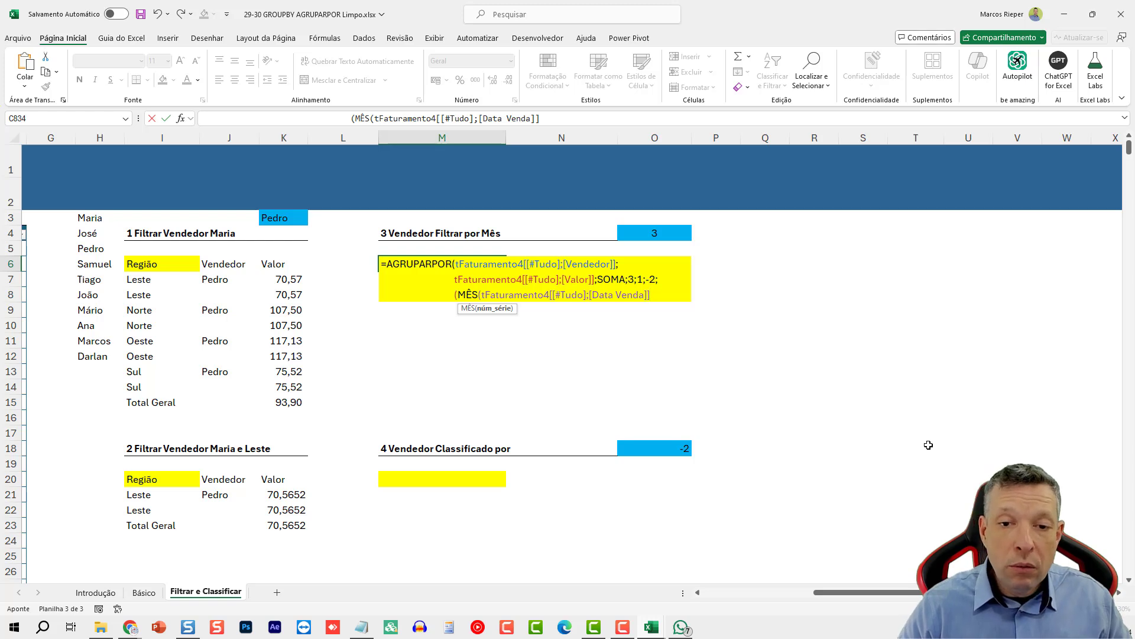
text()=)
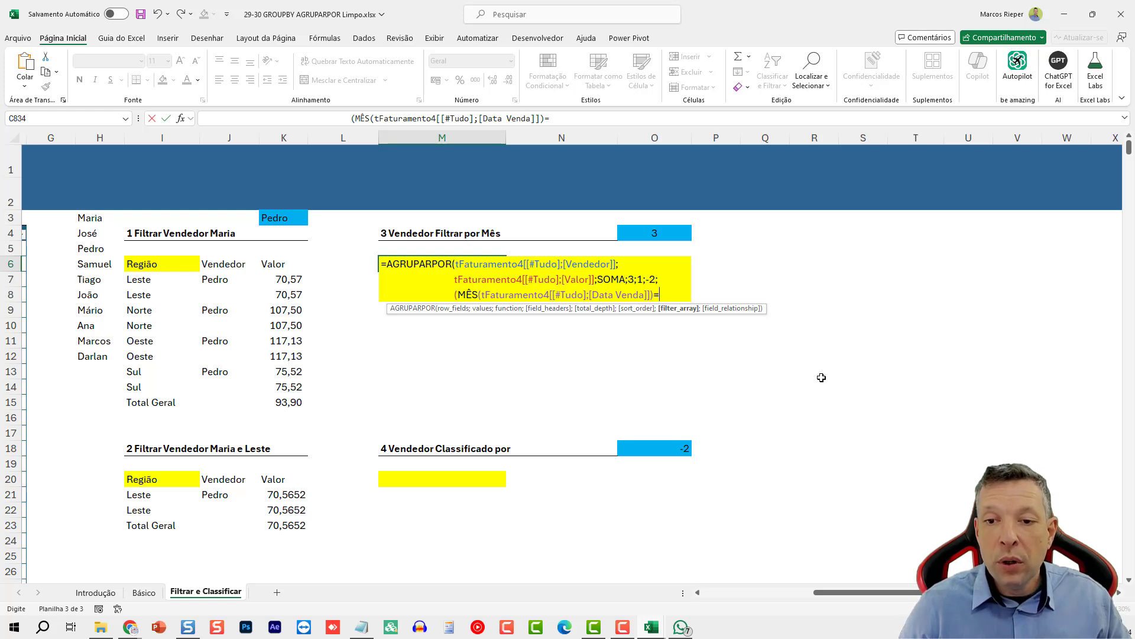
click(659, 235)
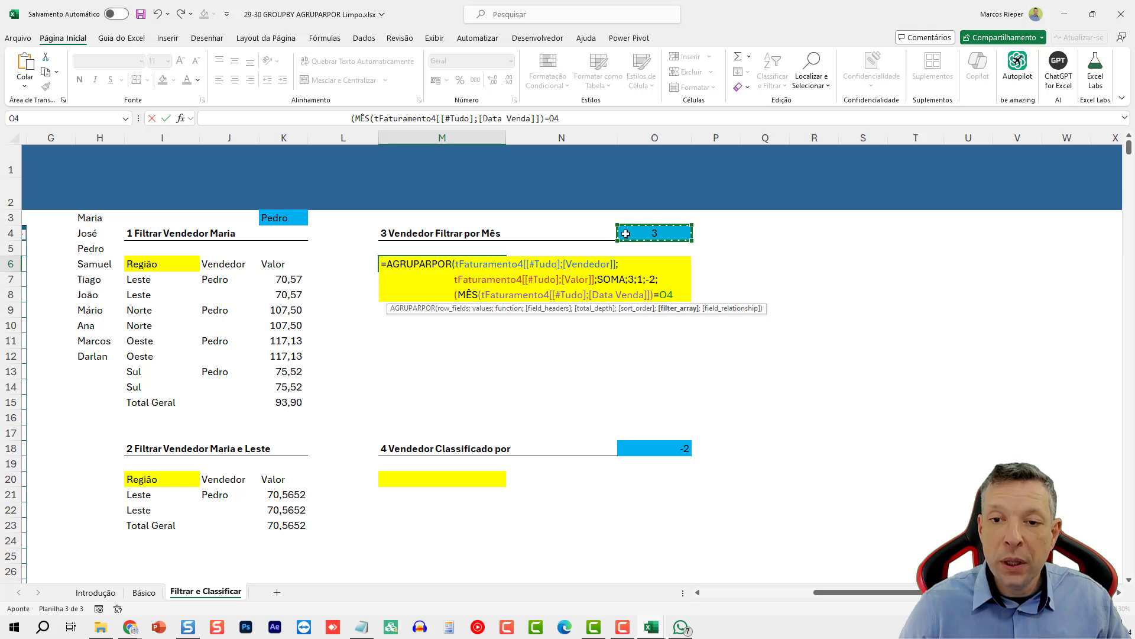
Evaluate the MÊS part of the condition to check its array, restore the expression and enter the formula in M6
drag(651, 294, 458, 293)
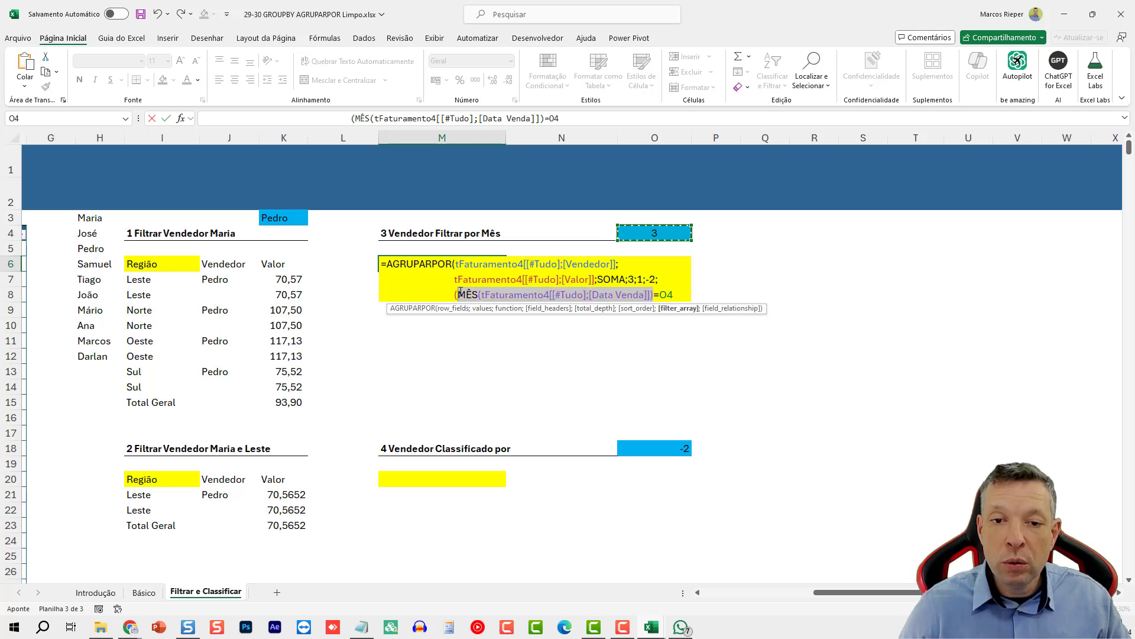
key(F9)
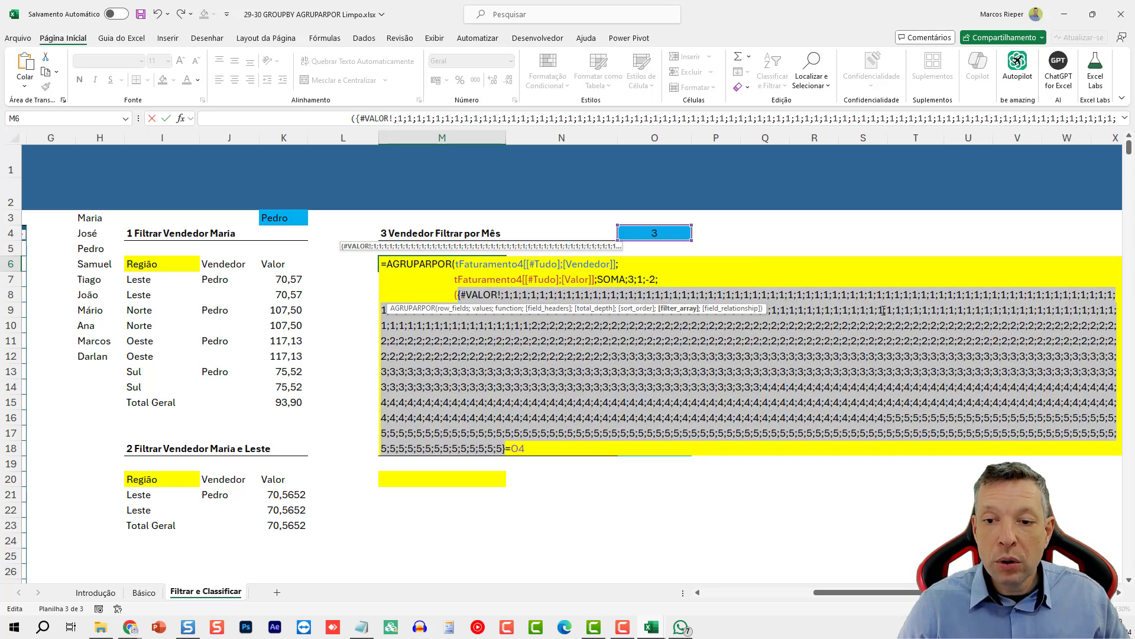
key(ctrl+z)
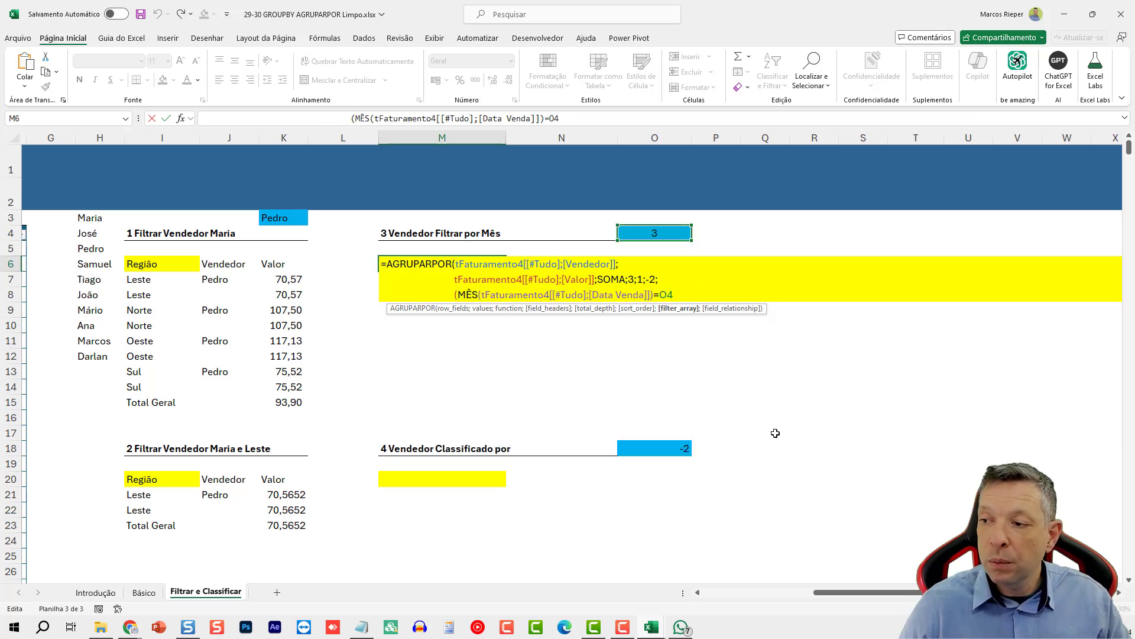
key(Return)
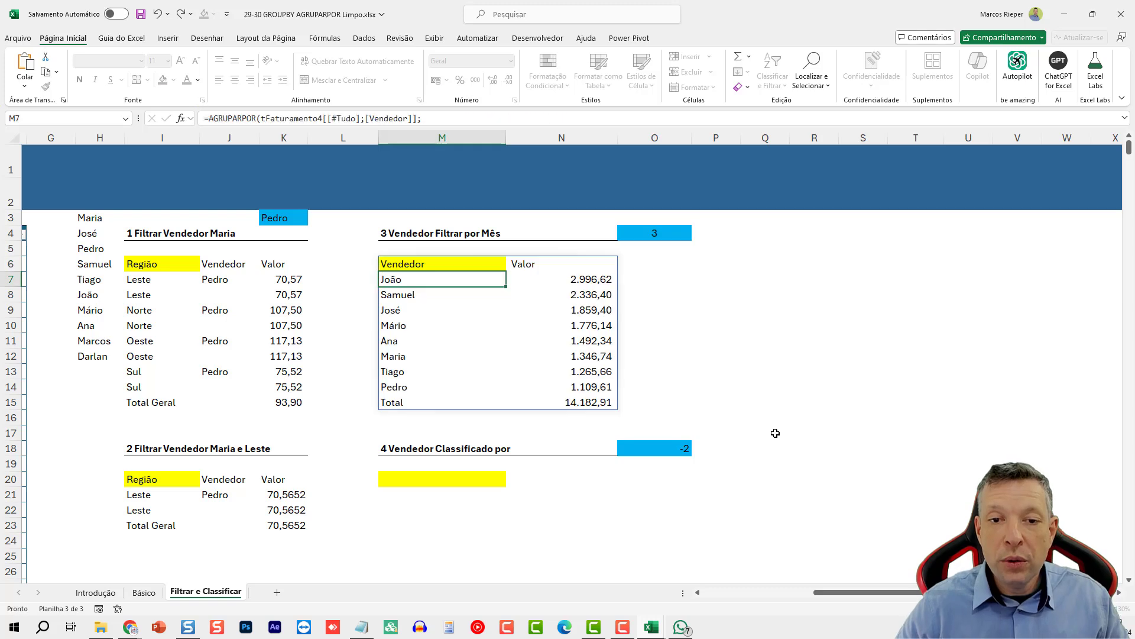
key(Up)
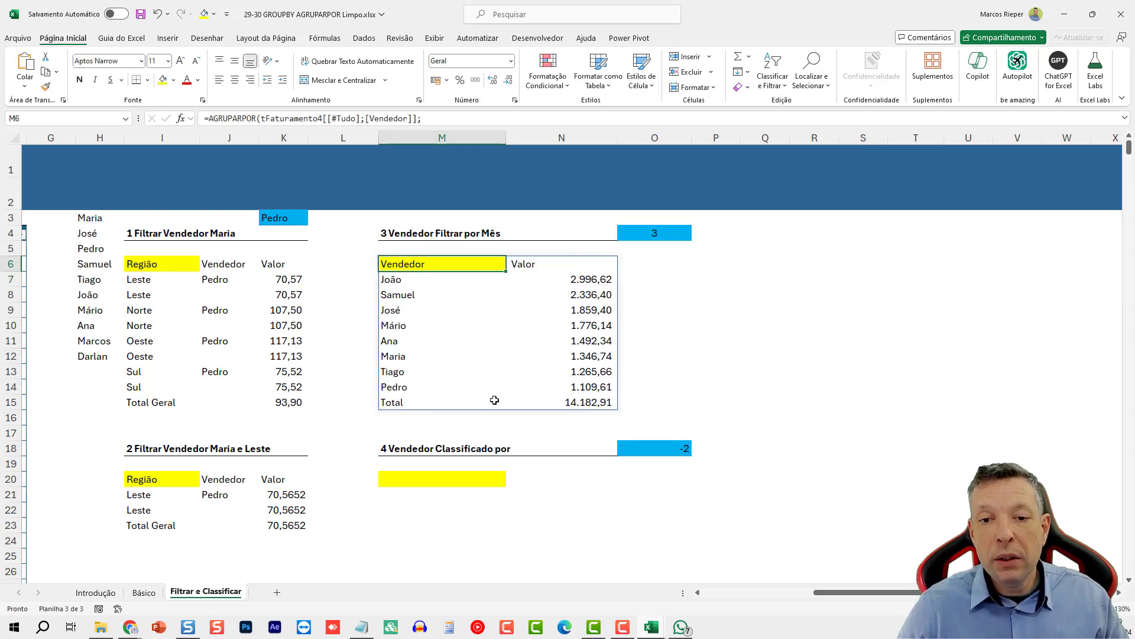
Test the vendor summary by setting the month in O4 to 1, 2, 3 and 4 in turn
click(648, 231)
text(1)
key(Return)
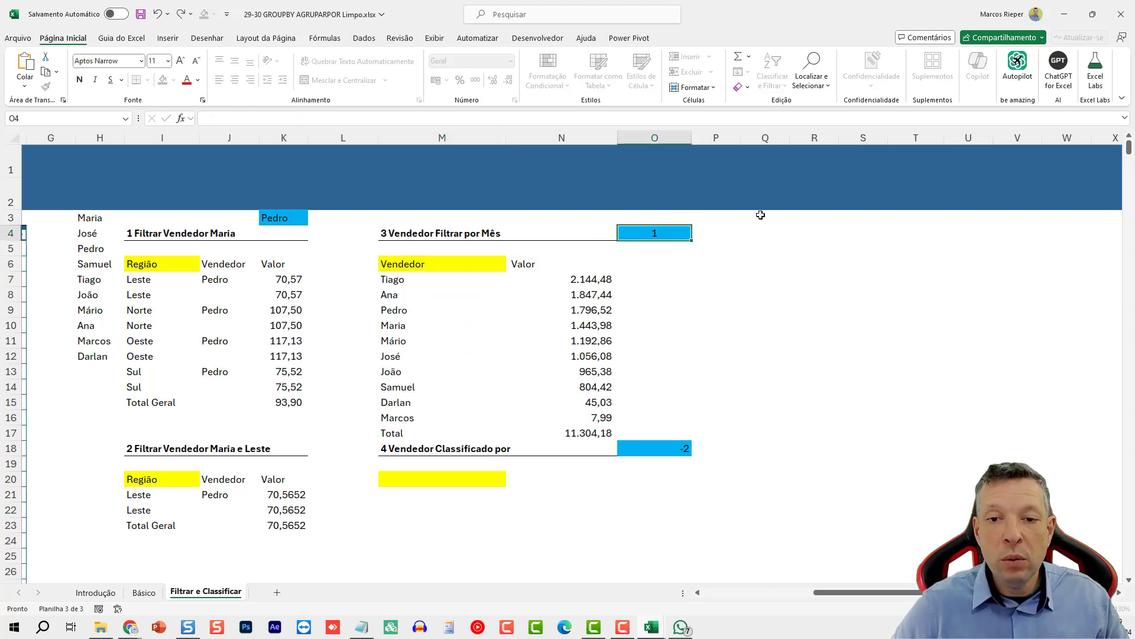
text(2)
key(ctrl+Return)
text(3)
key(ctrl+Return)
text(4)
key(ctrl+Return)
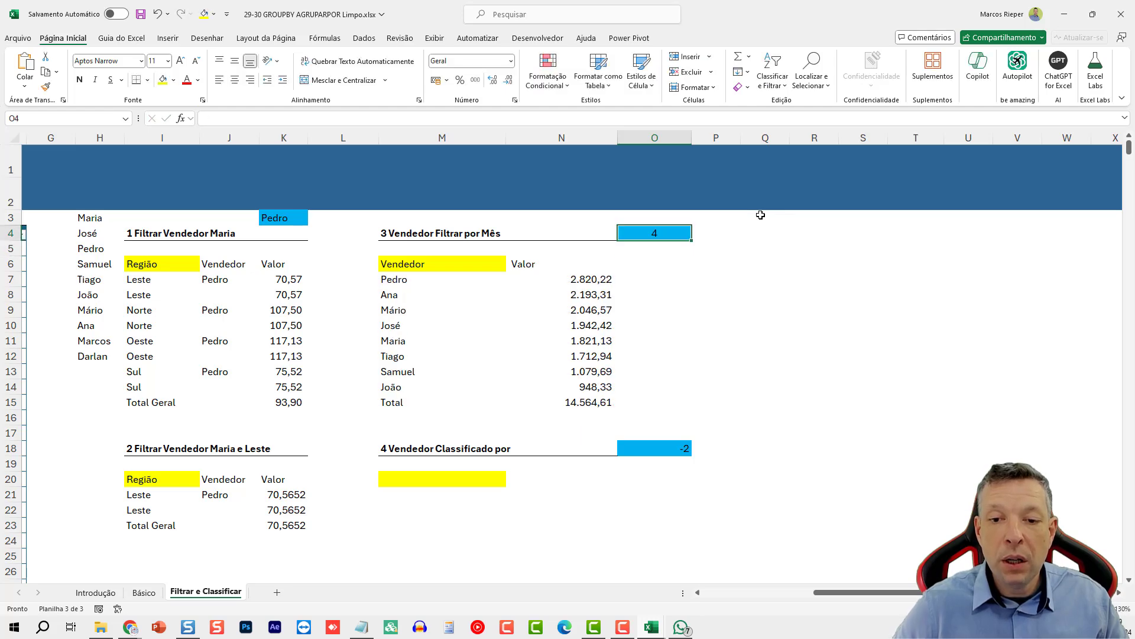
Try months 5, 6 and 7 in O4, and set the month back to 1
text(5)
key(ctrl+Return)
text(6)
key(ctrl+Return)
text(7)
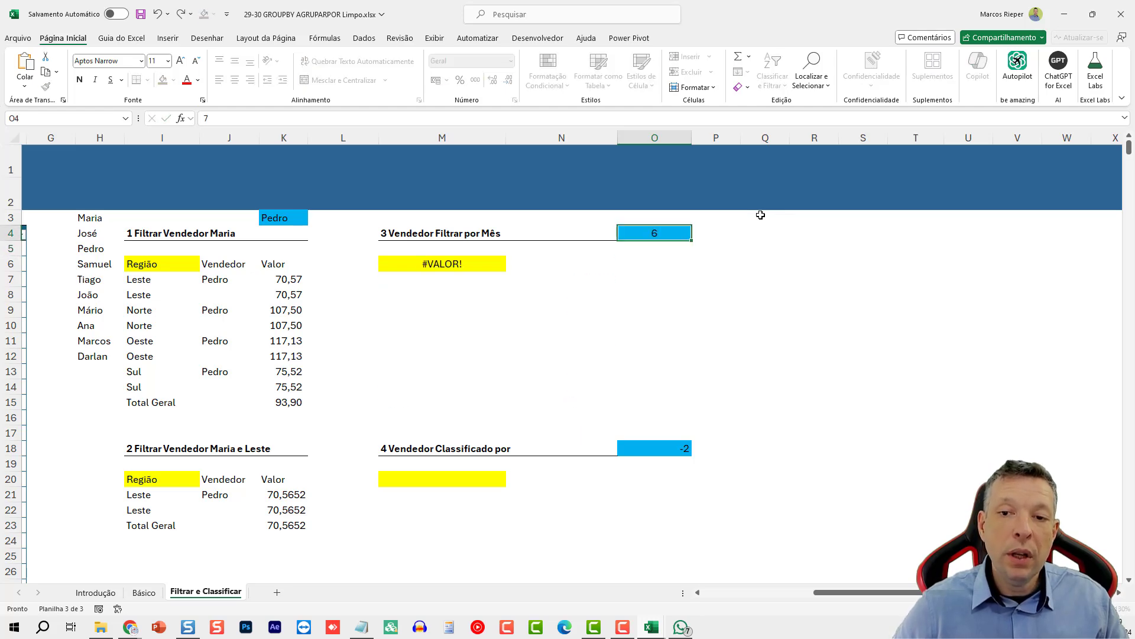
key(Return)
key(Up)
text(1)
key(Return)
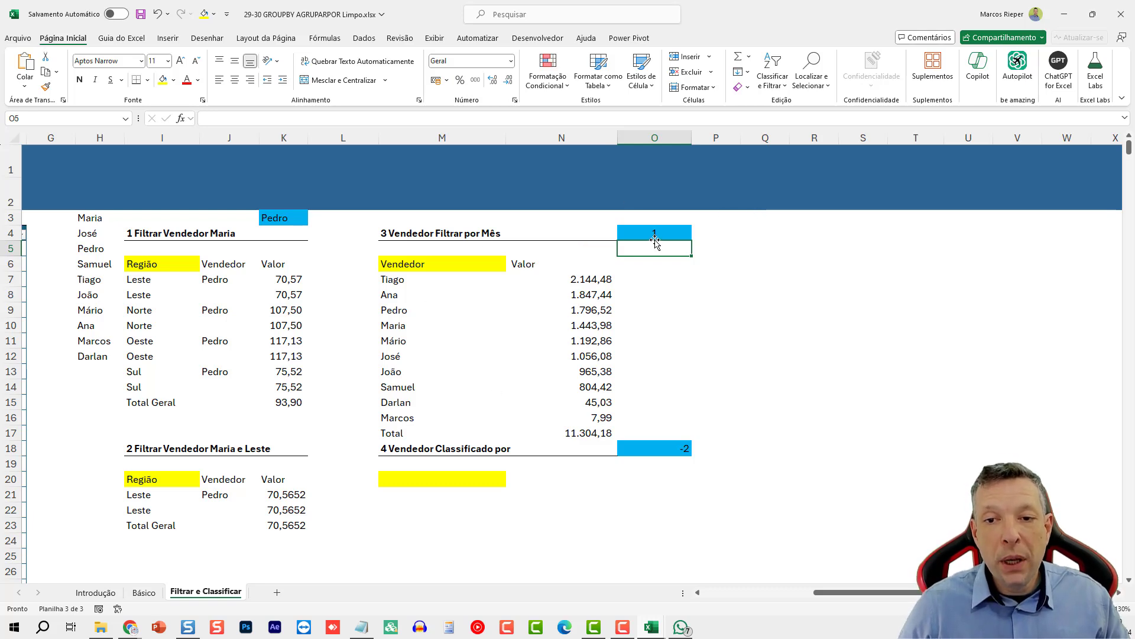
Set the month in O4 to 2 to refilter the vendor summary
drag(654, 240, 657, 233)
key(ctrl+z)
key(Down)
key(Up)
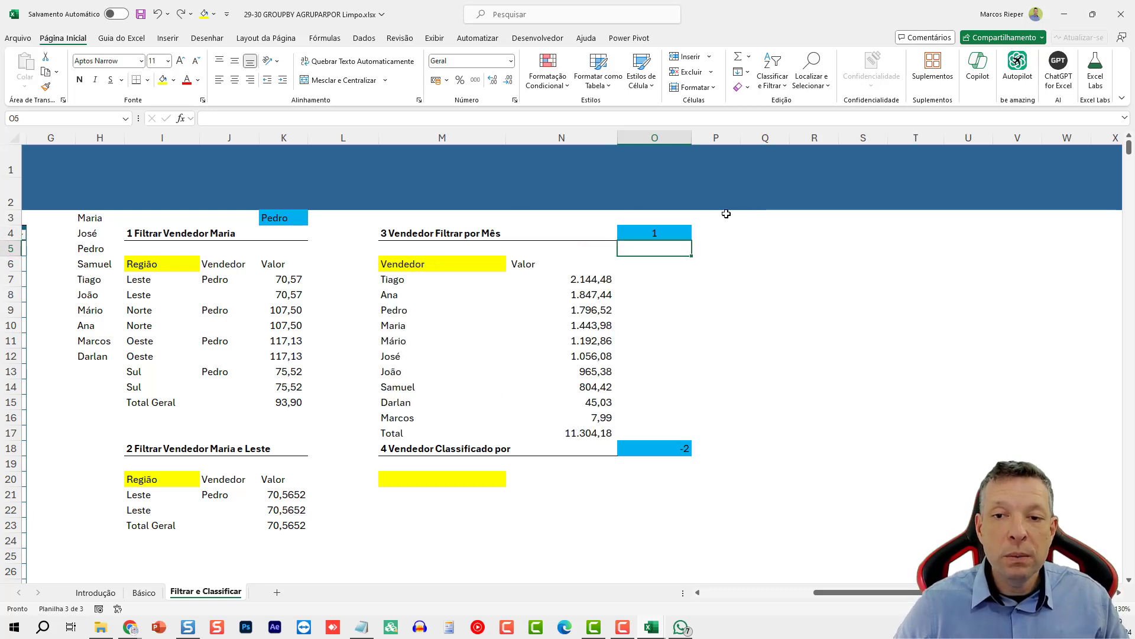
key(Up)
text(2)
key(Return)
Inspect the condition comparing MÊS of Data Venda with O4 inside the M6 formula
click(408, 271)
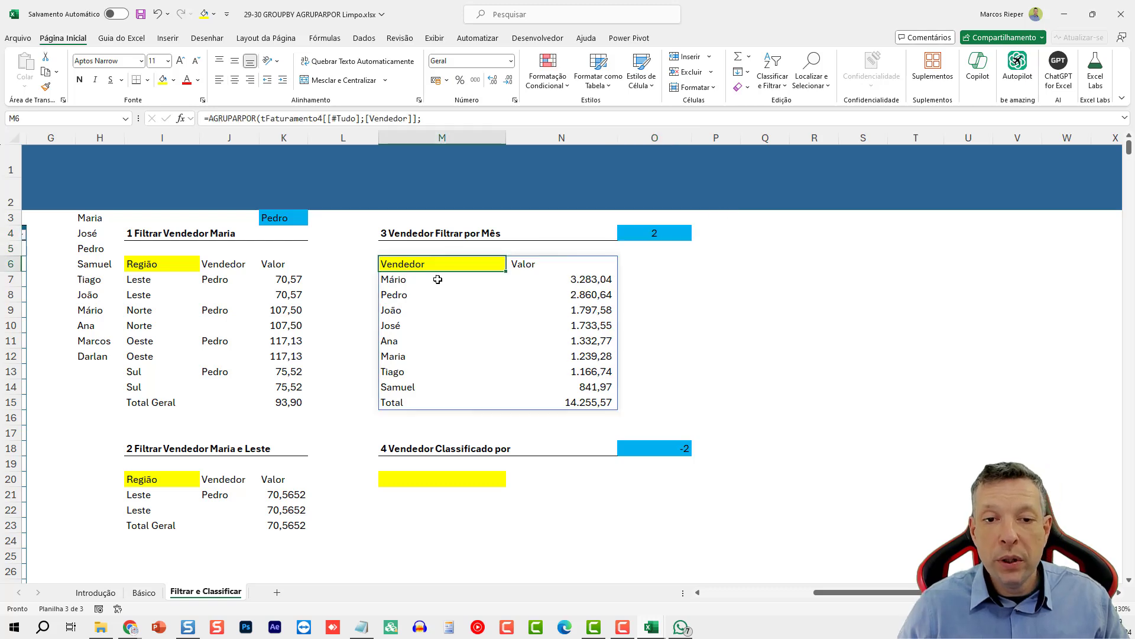
key(F2)
drag(460, 294, 675, 293)
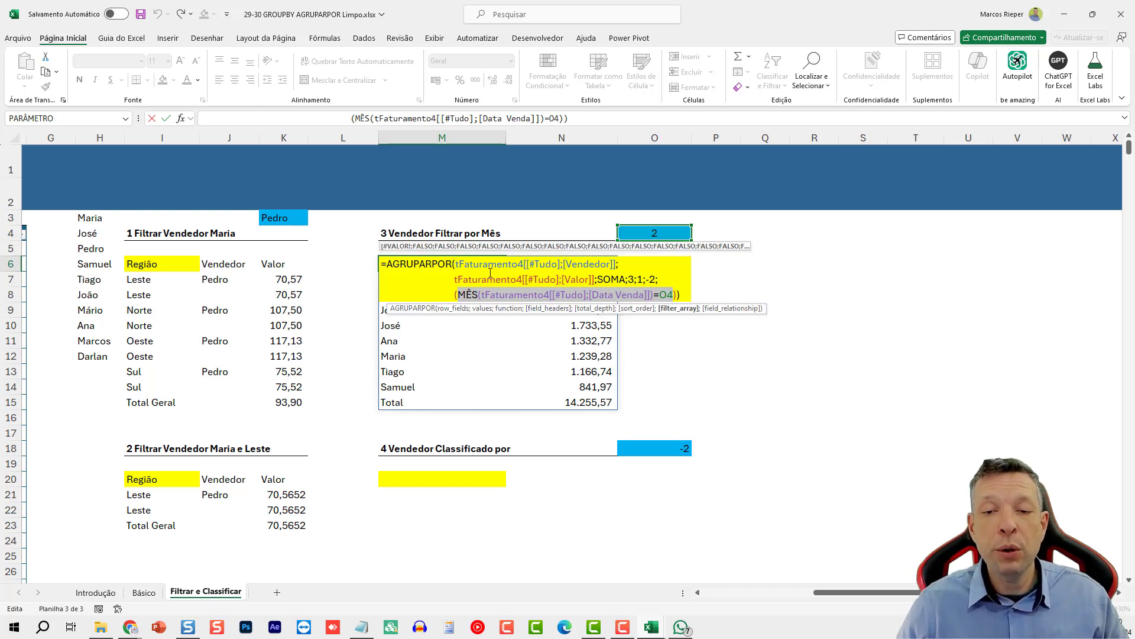
key(Escape)
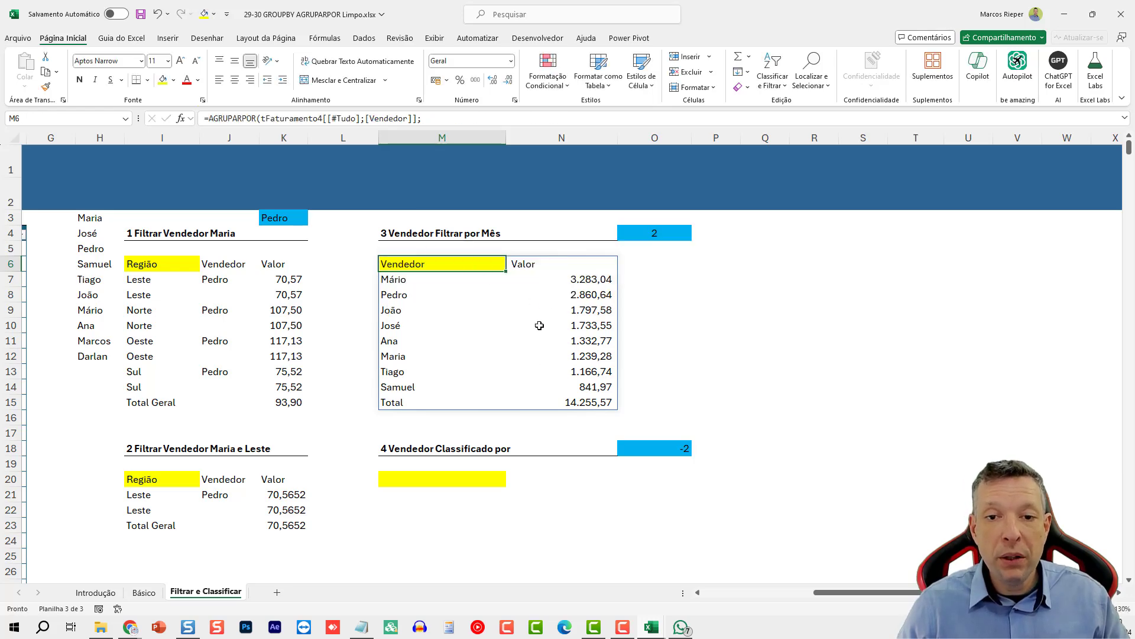
Start an AGRUPARPOR formula in M20 under 4 Vendedor Classificado por
scroll(539, 325, down, 2)
click(474, 339)
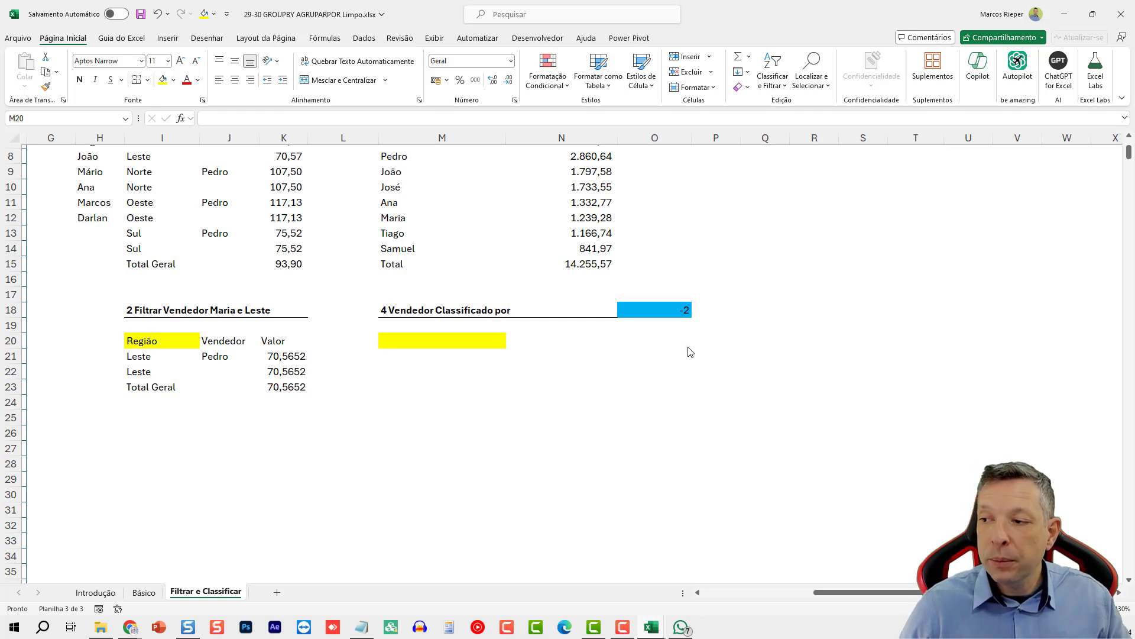
click(457, 333)
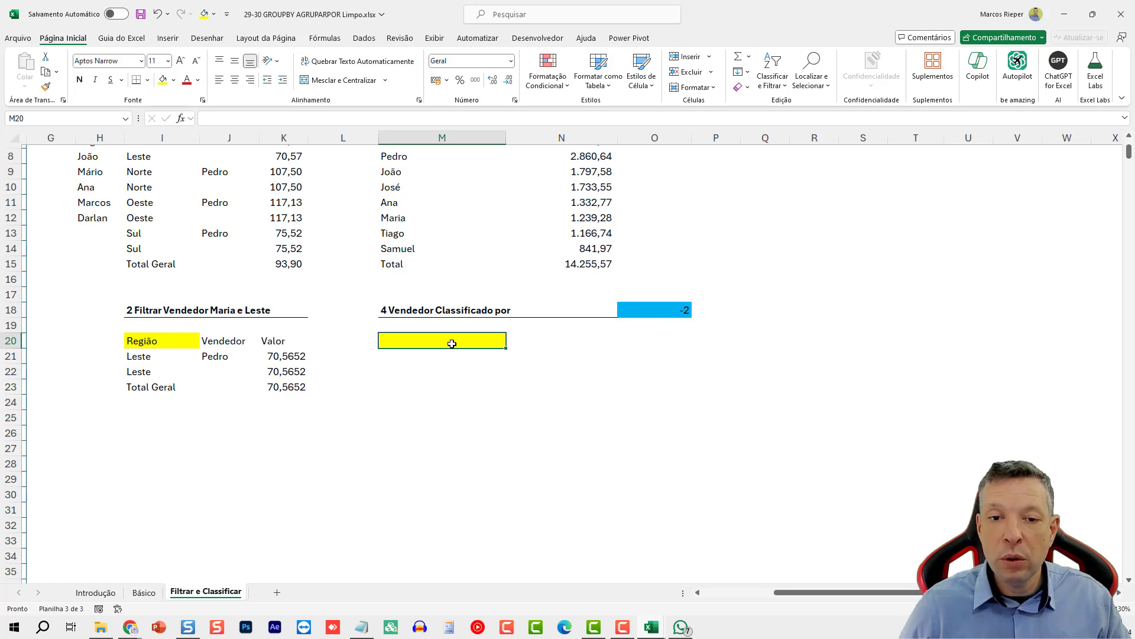
text(=)
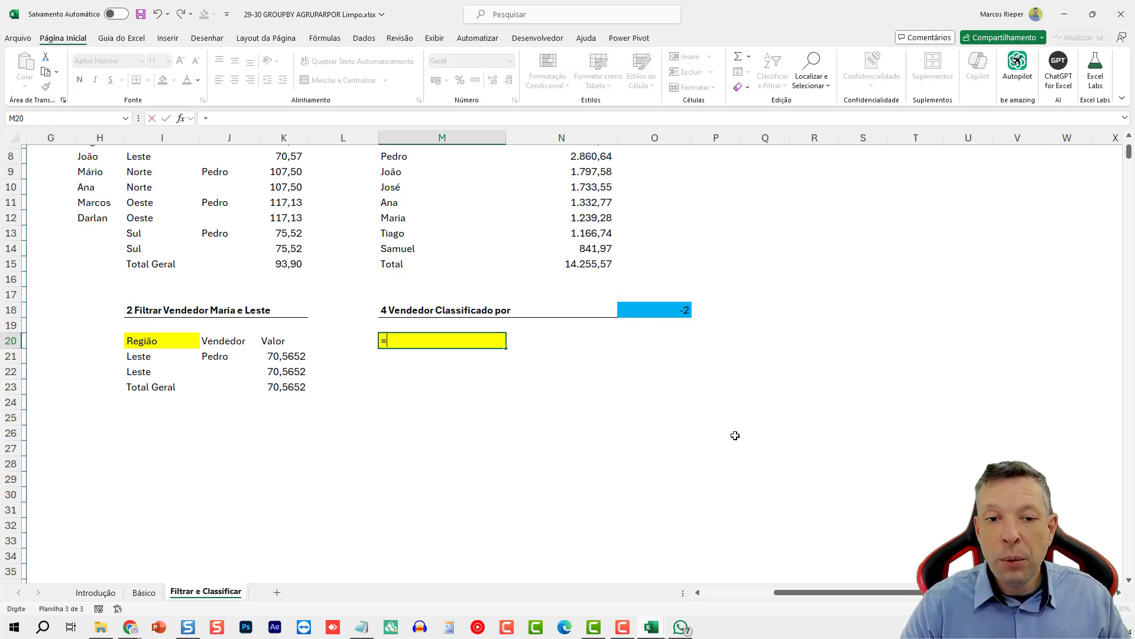
text(AGRUPO)
key(Tab)
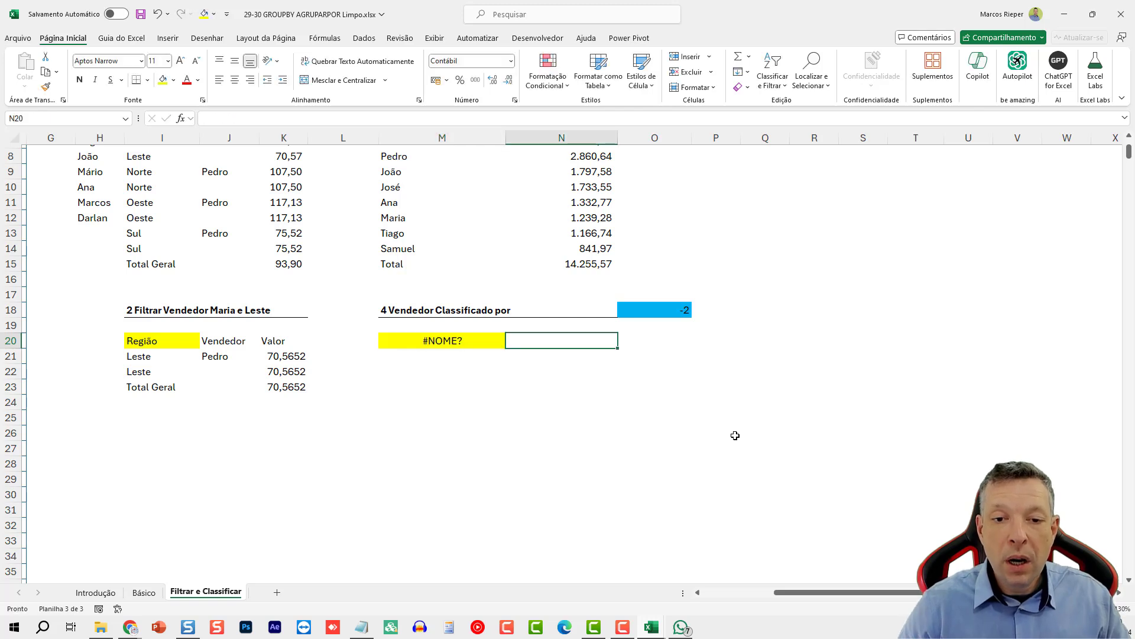
key(shift+Tab)
key(F2)
key(BackSpace)
text(AR)
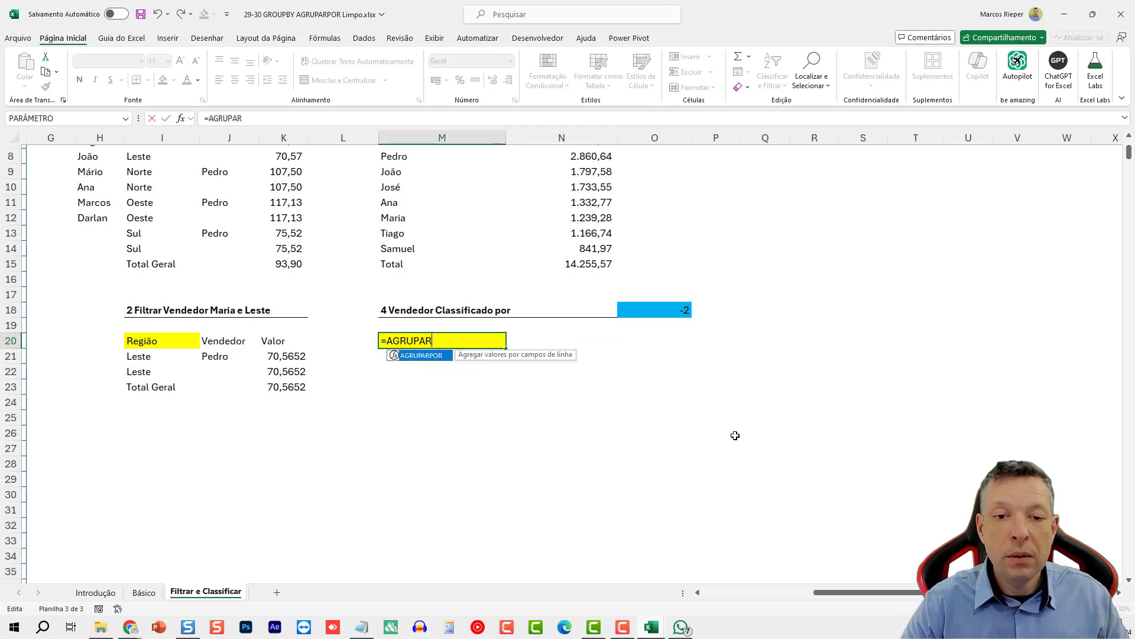
key(Tab)
key(shift+Tab)
key(F2)
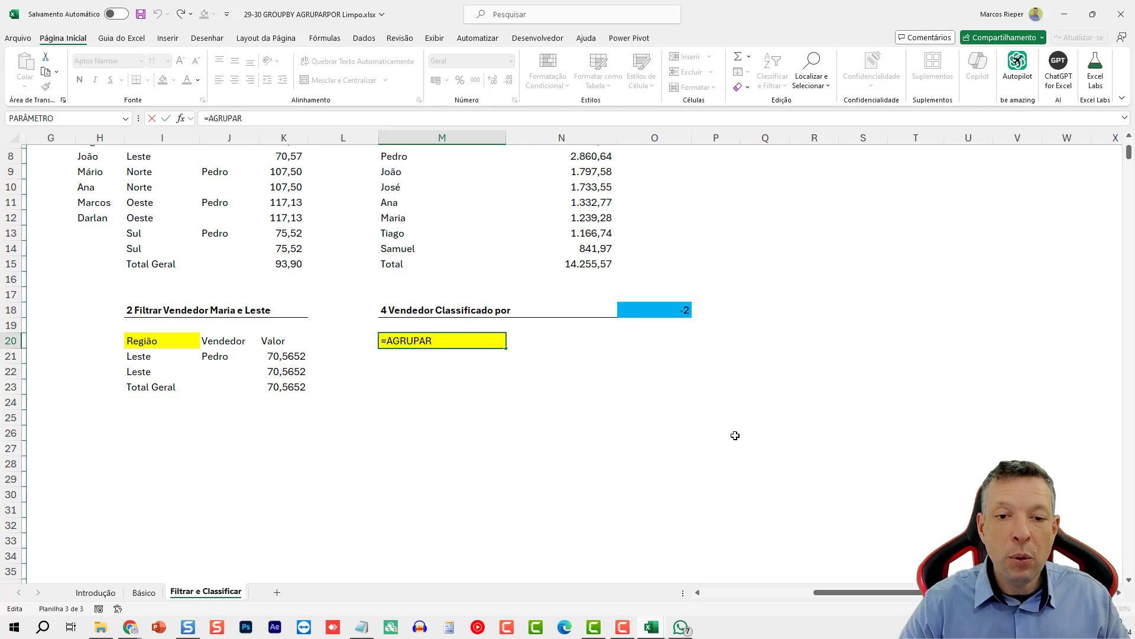
text(POR()
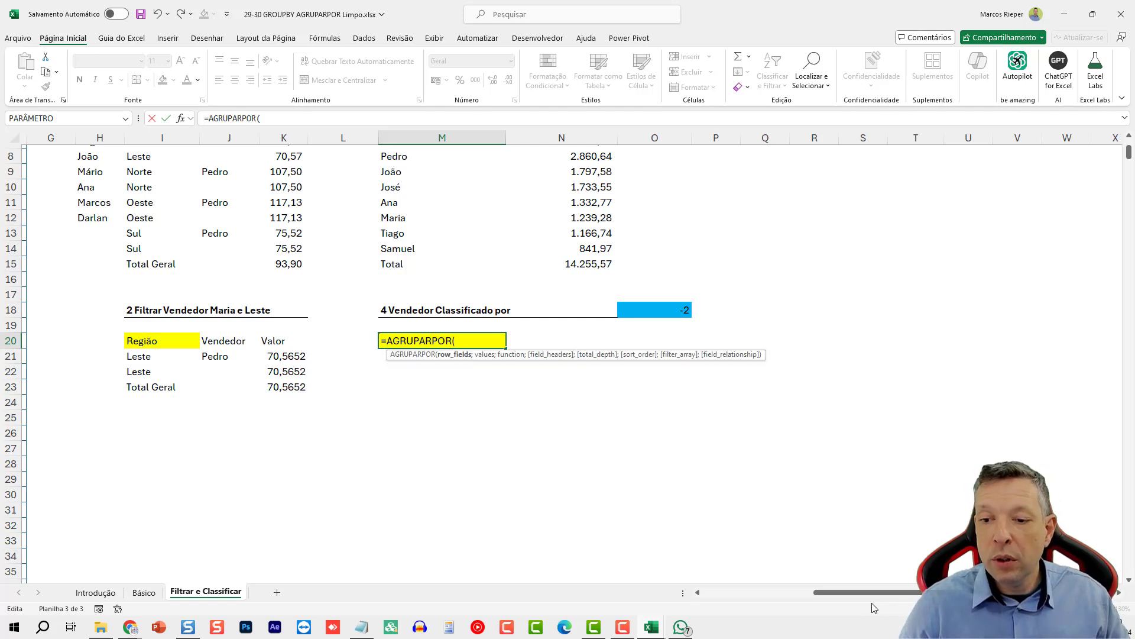
Use the whole Vendedor column of tFaturamento4, header included, as the row fields of the M20 formula
scroll(414, 355, left, 3)
click(245, 329)
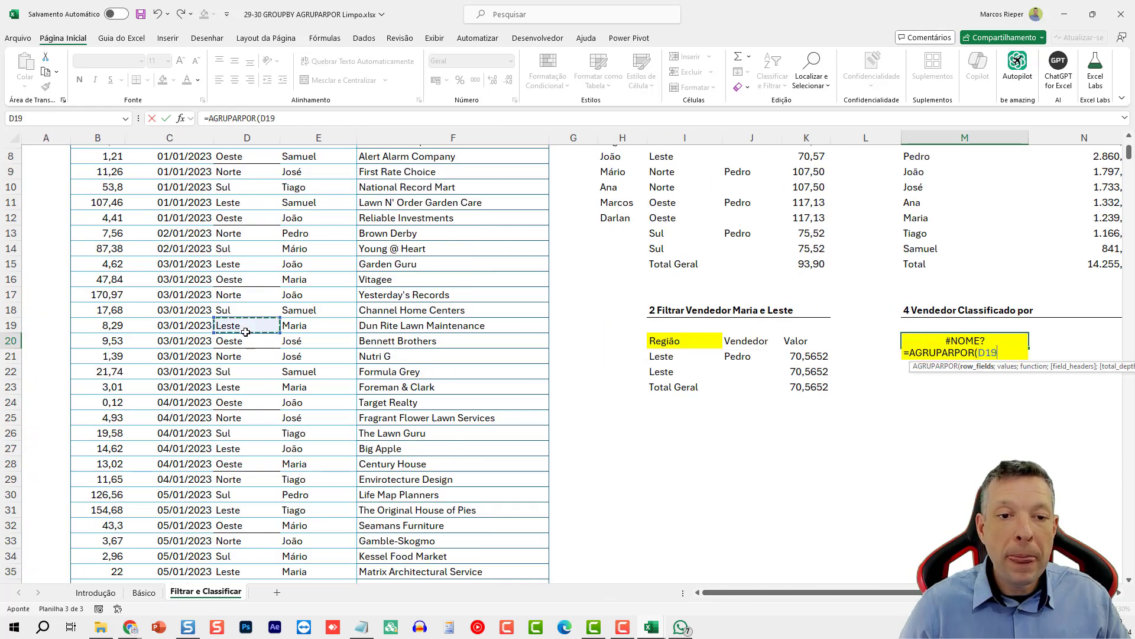
click(314, 330)
key(ctrl+Up)
key(ctrl+shift+Down)
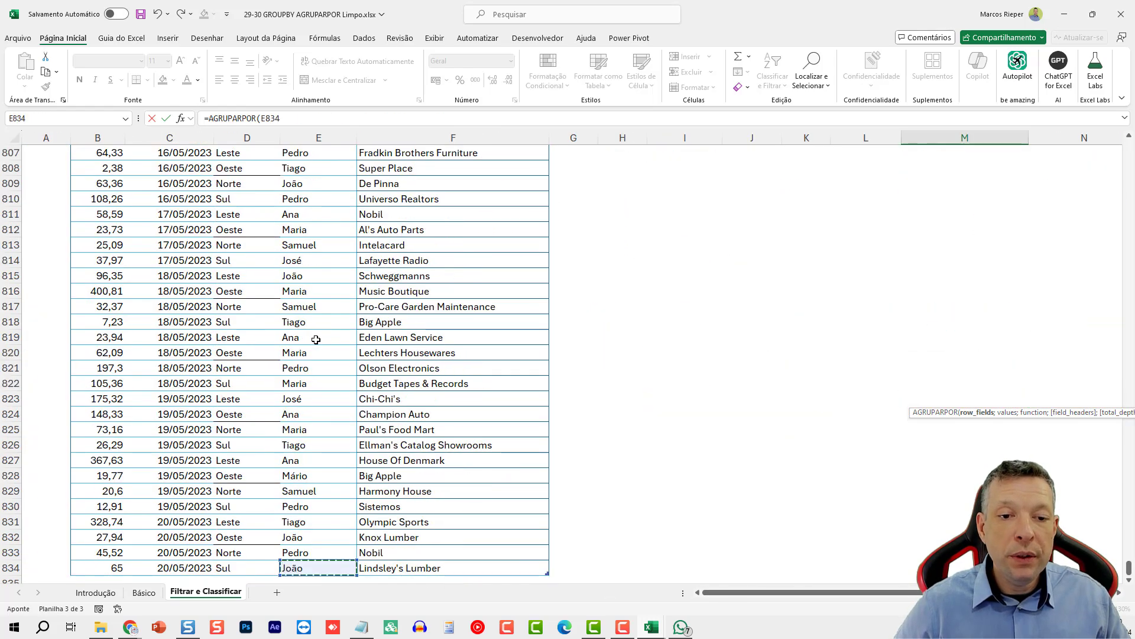
text(;)
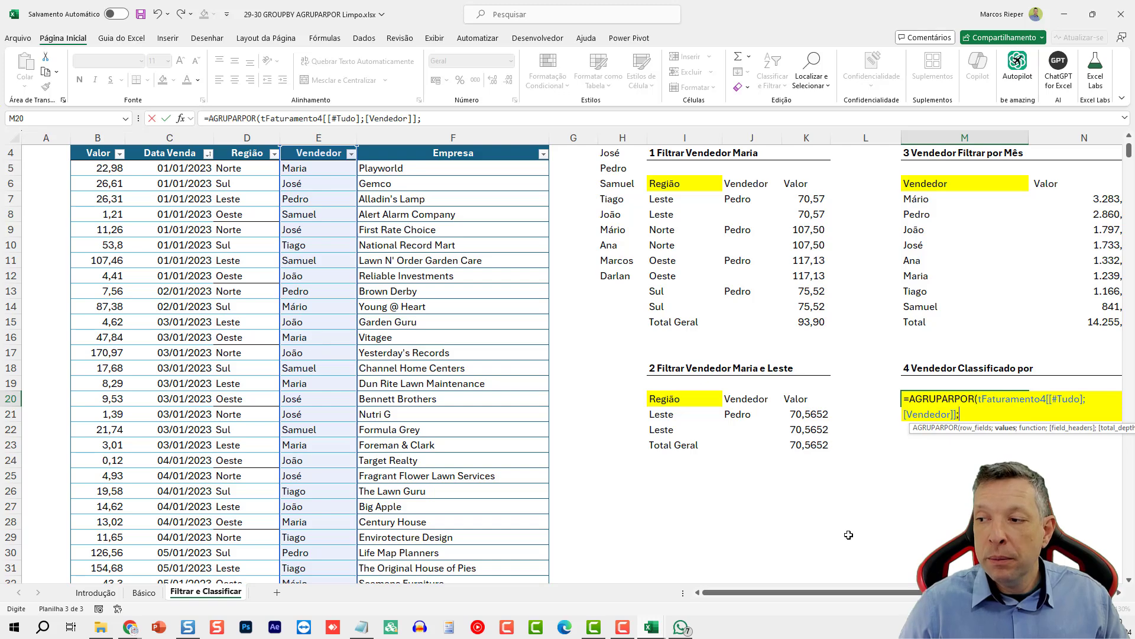
Add the whole tFaturamento4 Valor column, header included, as the values argument on its own formula line
click(141, 429)
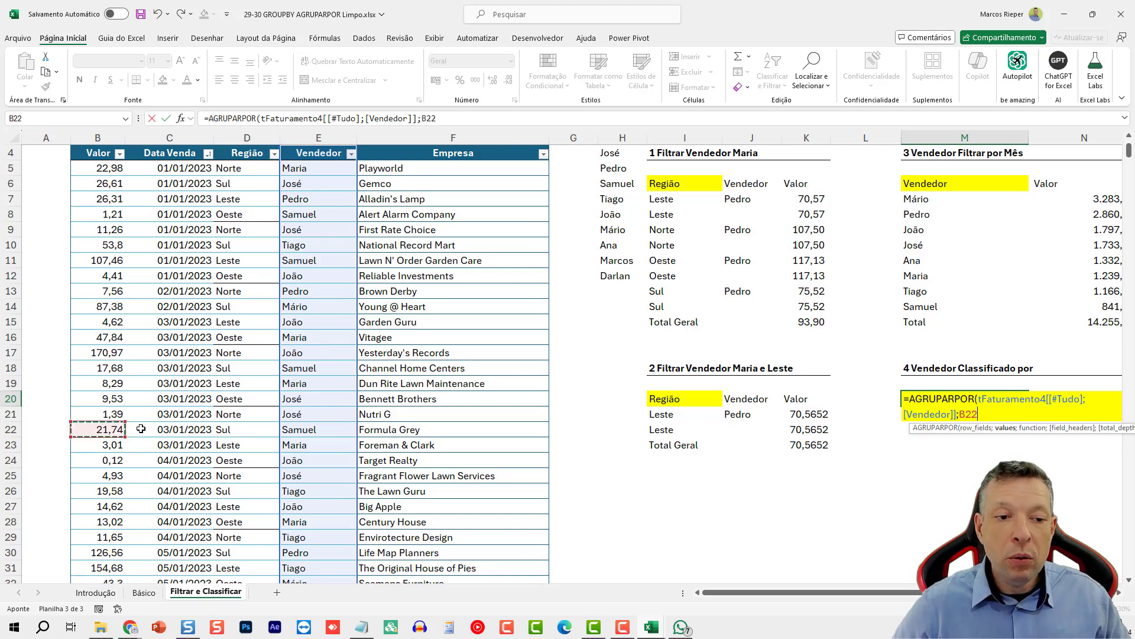
key(ctrl+Down)
key(ctrl+shift+Up)
text(;)
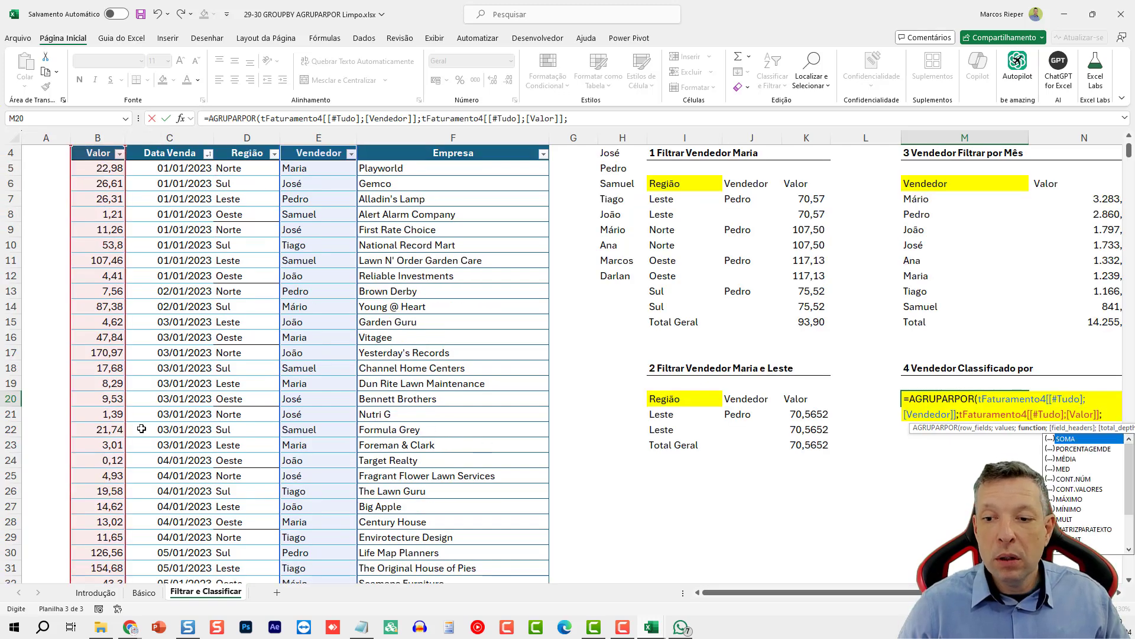
drag(786, 593, 929, 599)
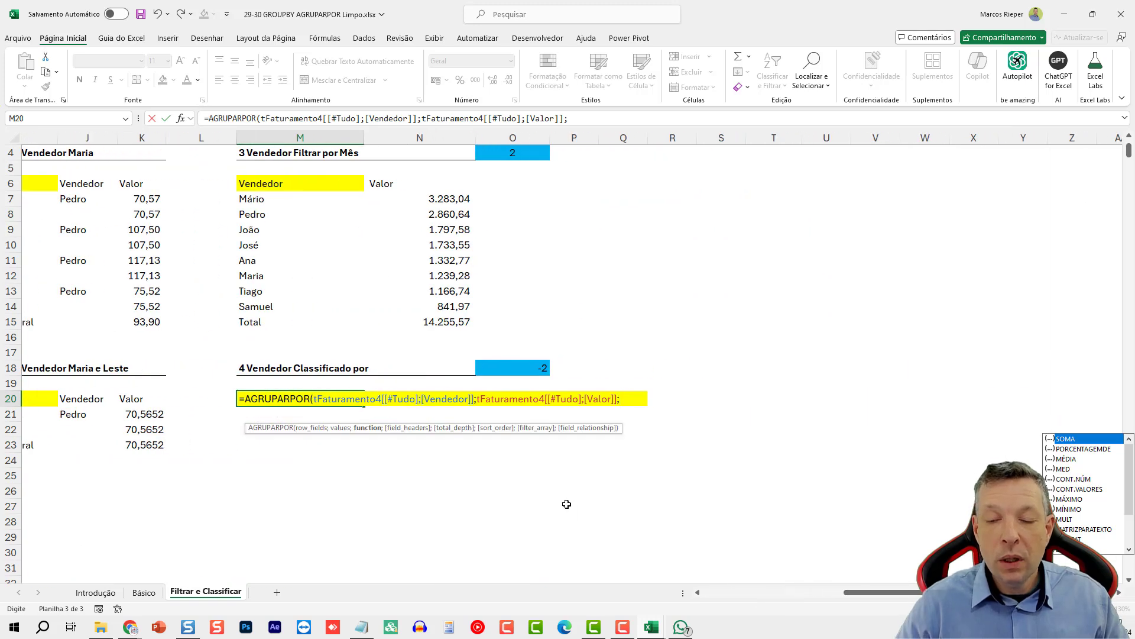
click(476, 399)
key(alt+Return)
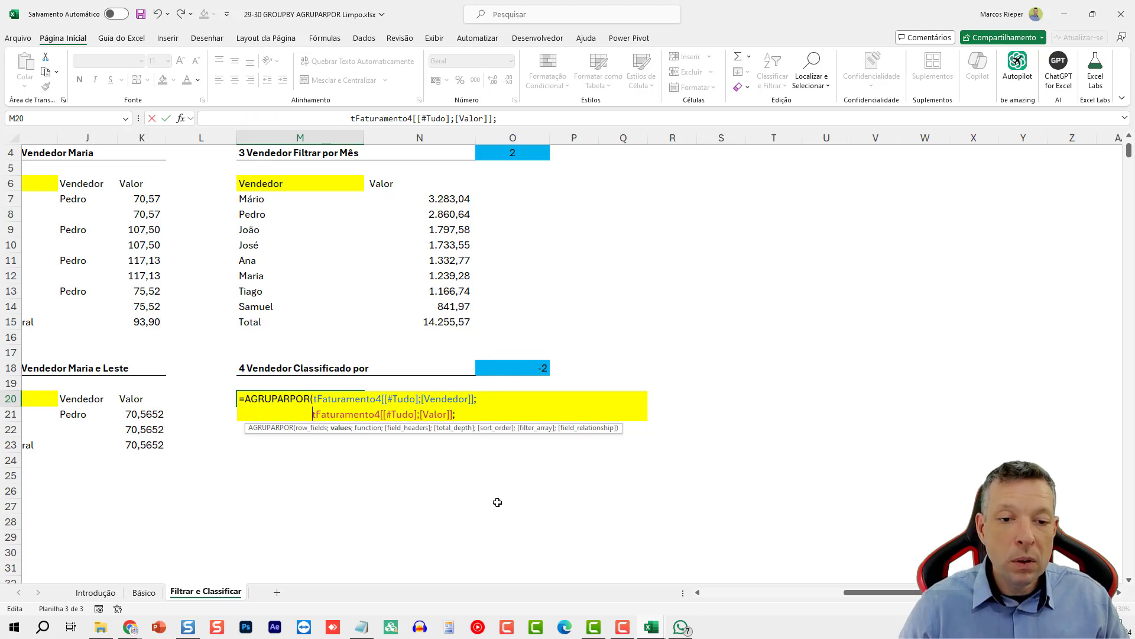
Aggregate with SOMA, set field headers to 3 and total depth to 1, and take the sort order from O18
key(End)
key(alt)
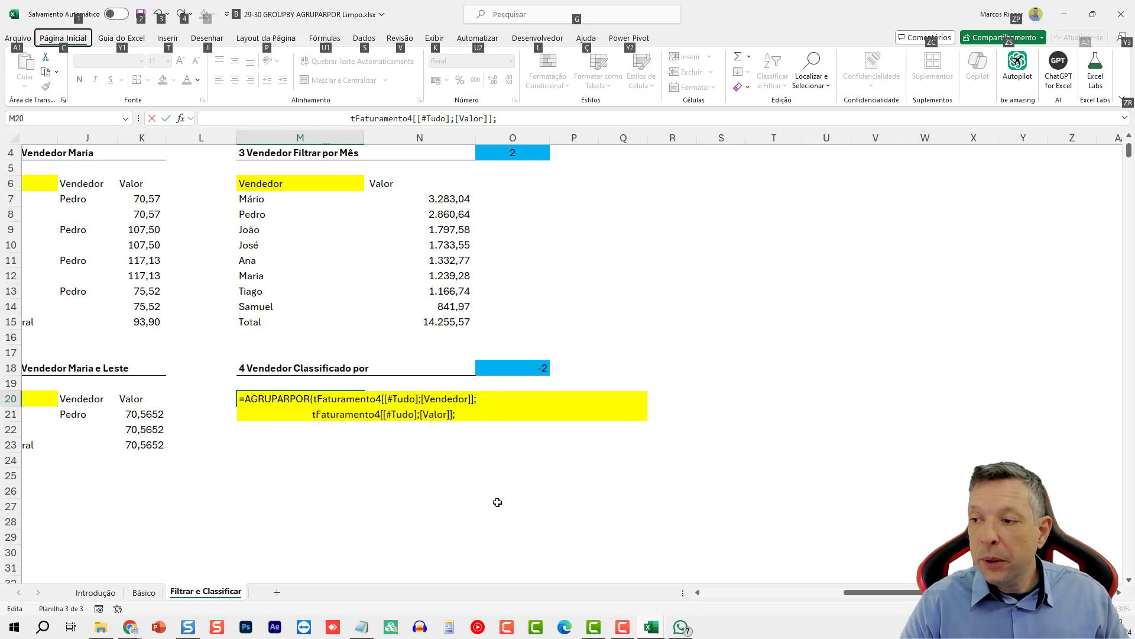
key(alt)
text(SOMA;)
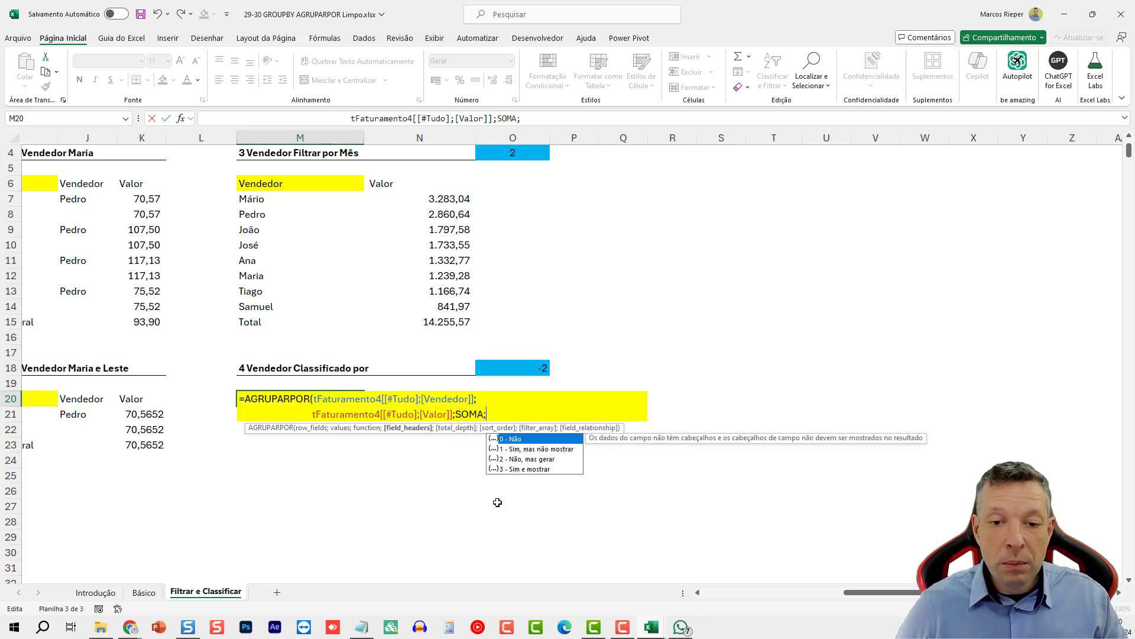
text(3)
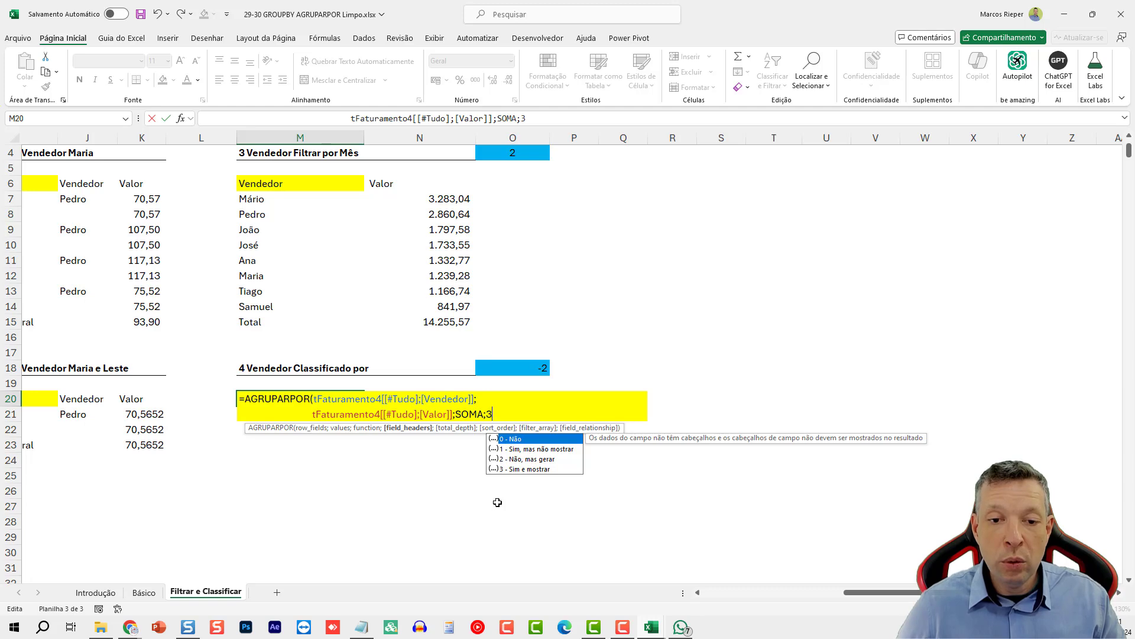
text(;)
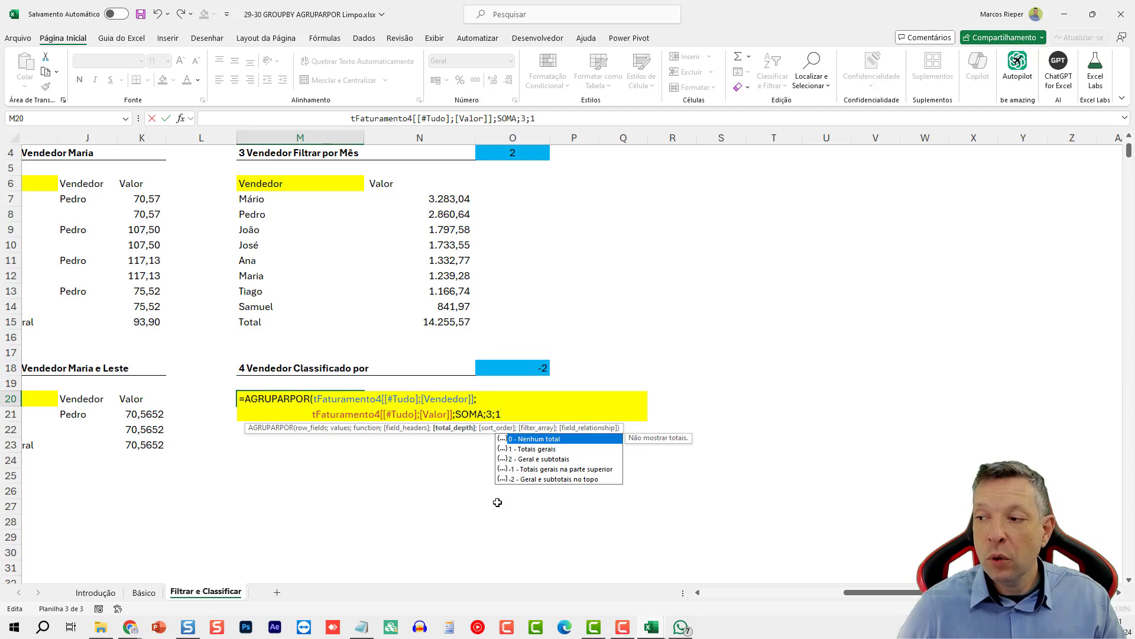
text(1;)
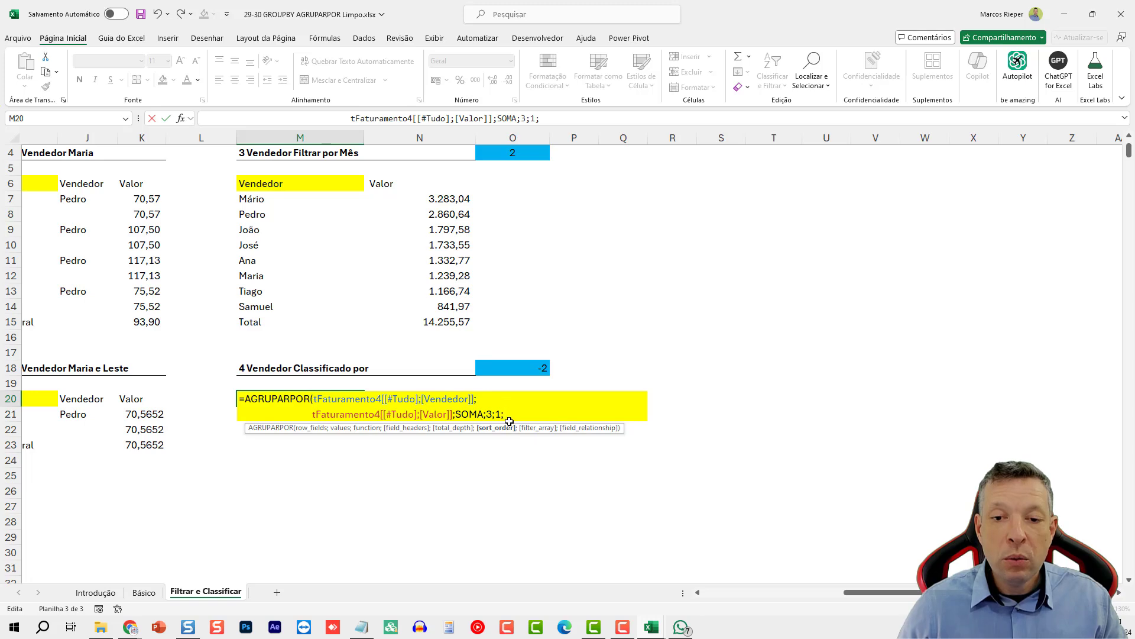
click(513, 368)
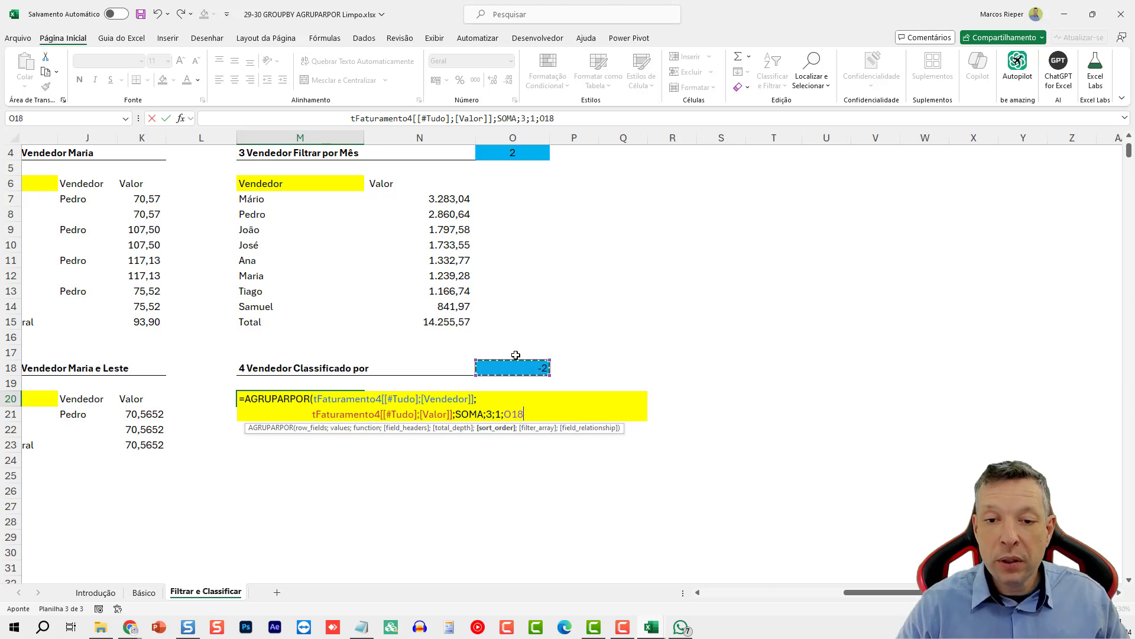
text(;)
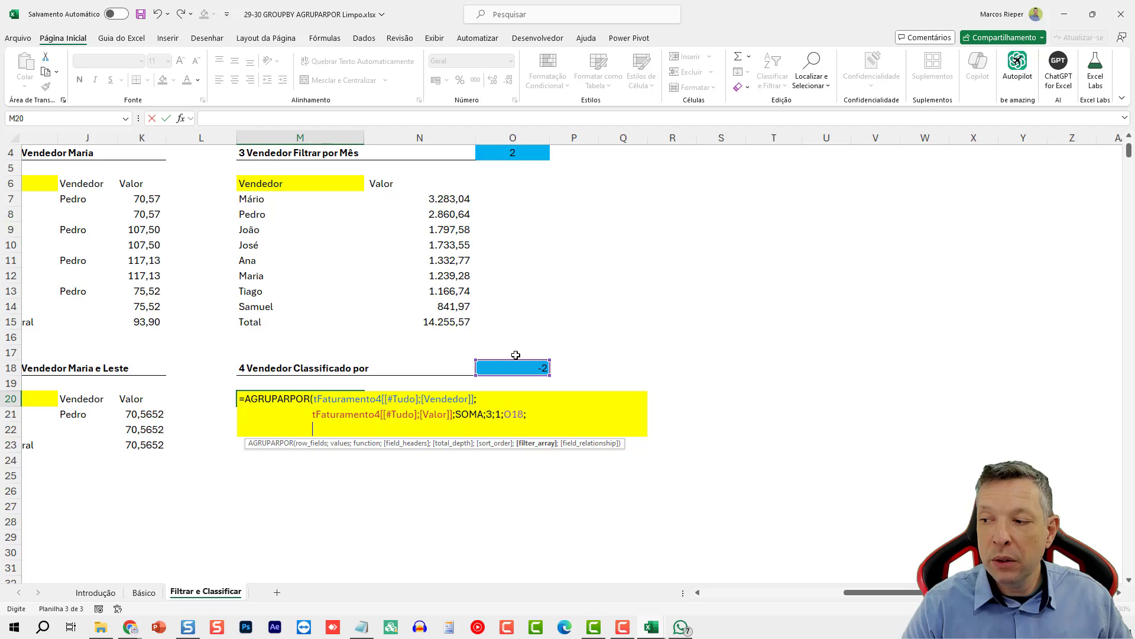
key(shift+Home)
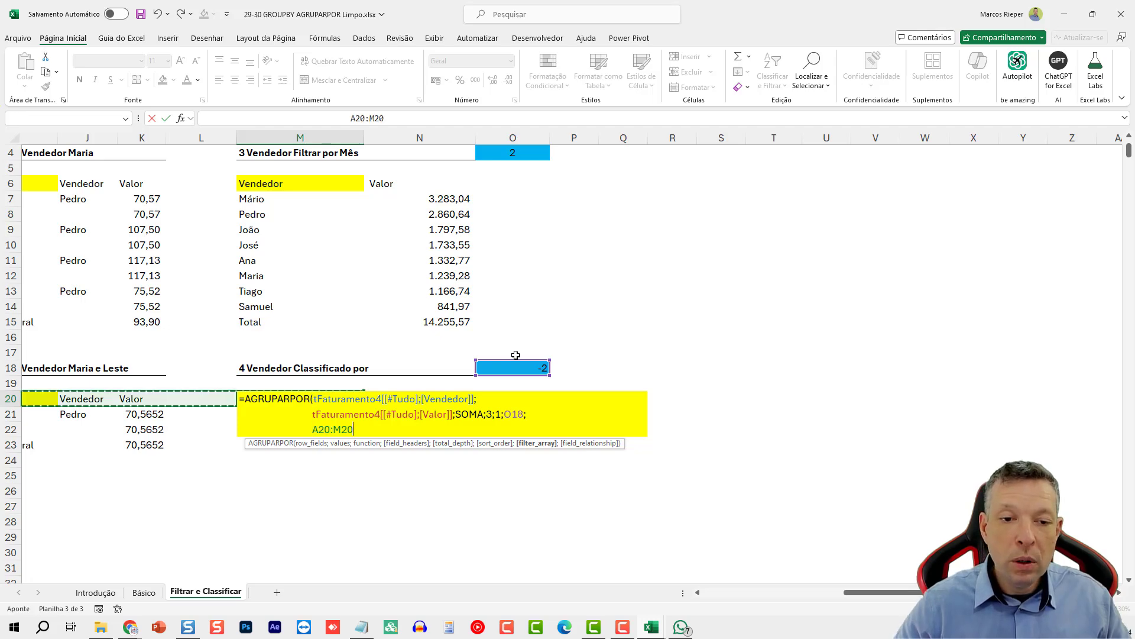
key(ctrl+shift+Home)
key(Escape)
key(shift+Home)
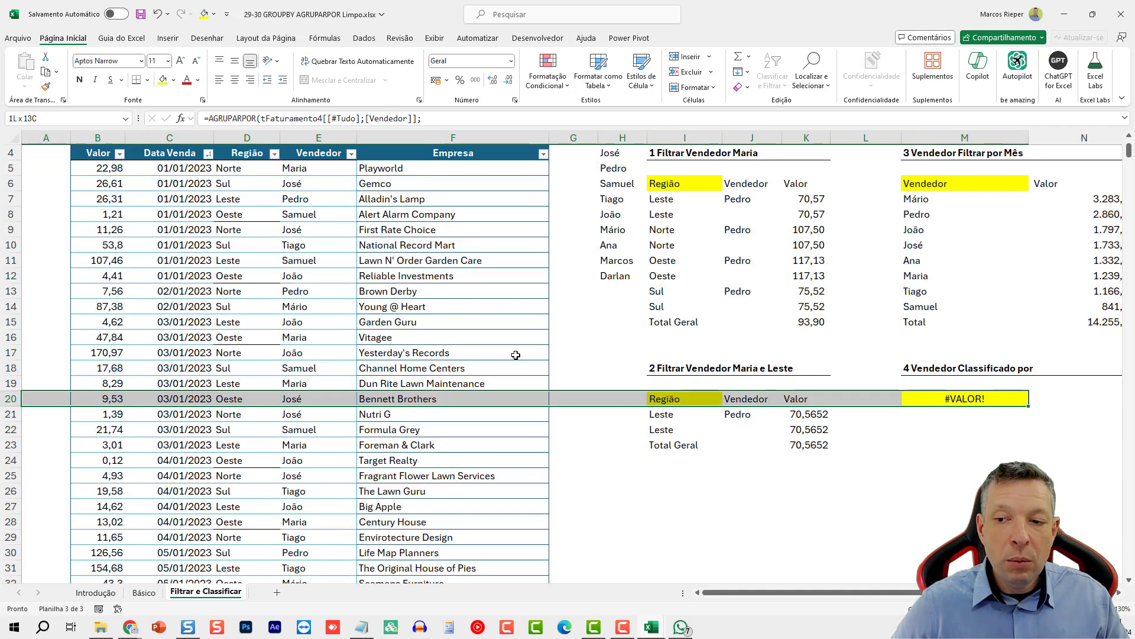
key(Right)
key(Right)
key(Right)
key(Right)
key(Right)
key(Left)
key(Left)
key(Left)
key(Left)
key(Left)
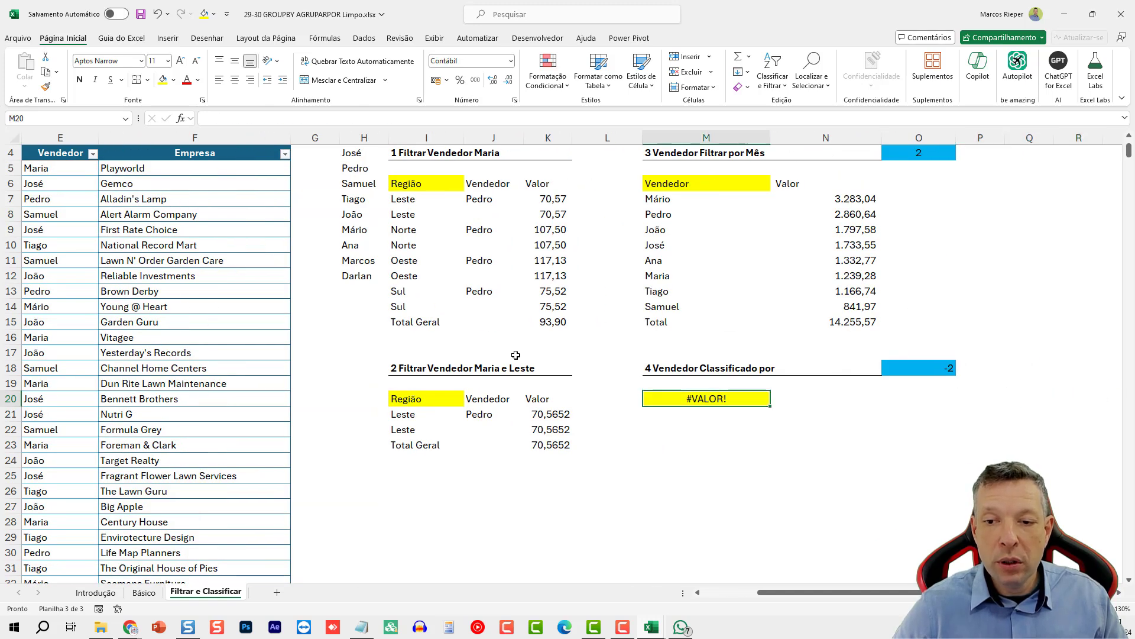
Remove the stray filter range after O18 in the M20 formula and commit the vendor summary
key(F2)
drag(803, 426, 933, 412)
key(Delete)
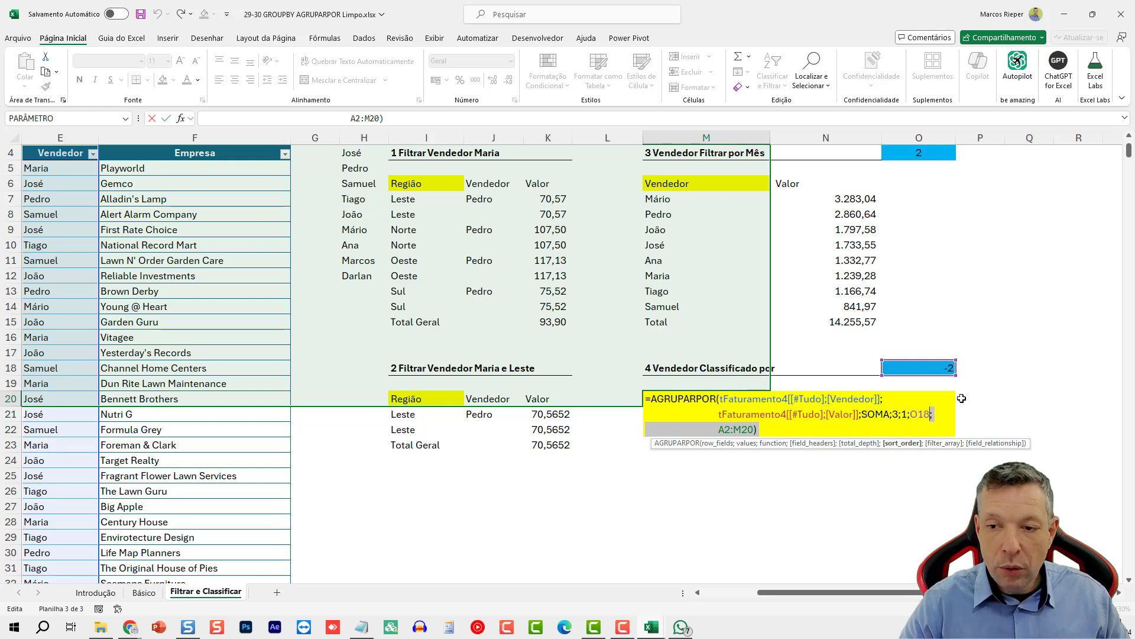
key(Return)
Test sorting the vendor summary by name by setting O18 to 1 and then to -1
scroll(962, 398, down, 2)
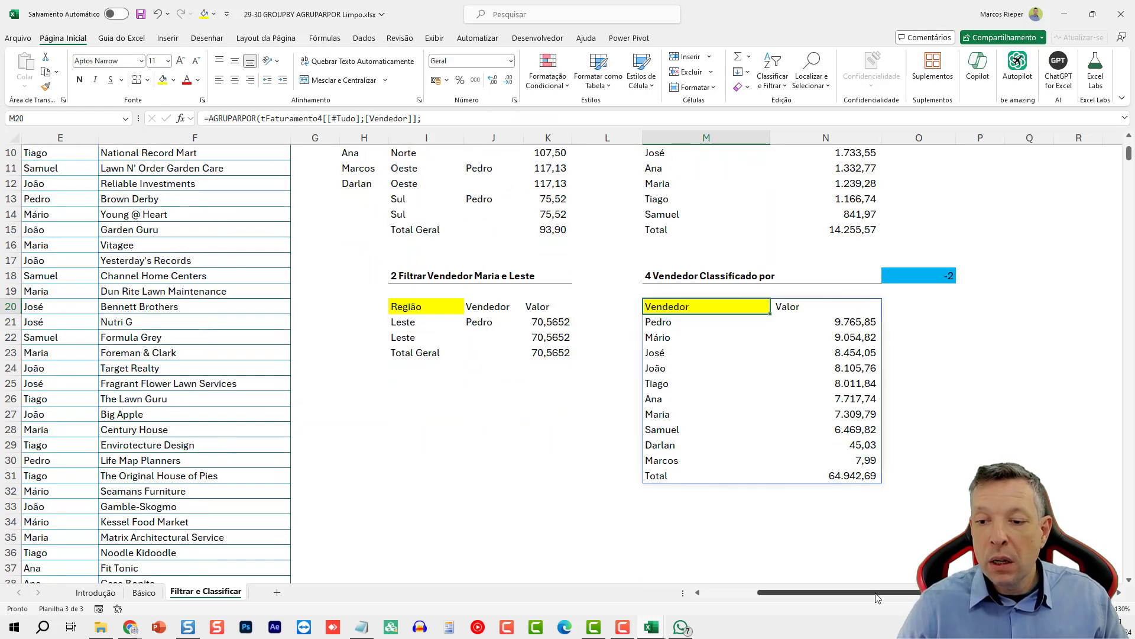
scroll(958, 426, right, 3)
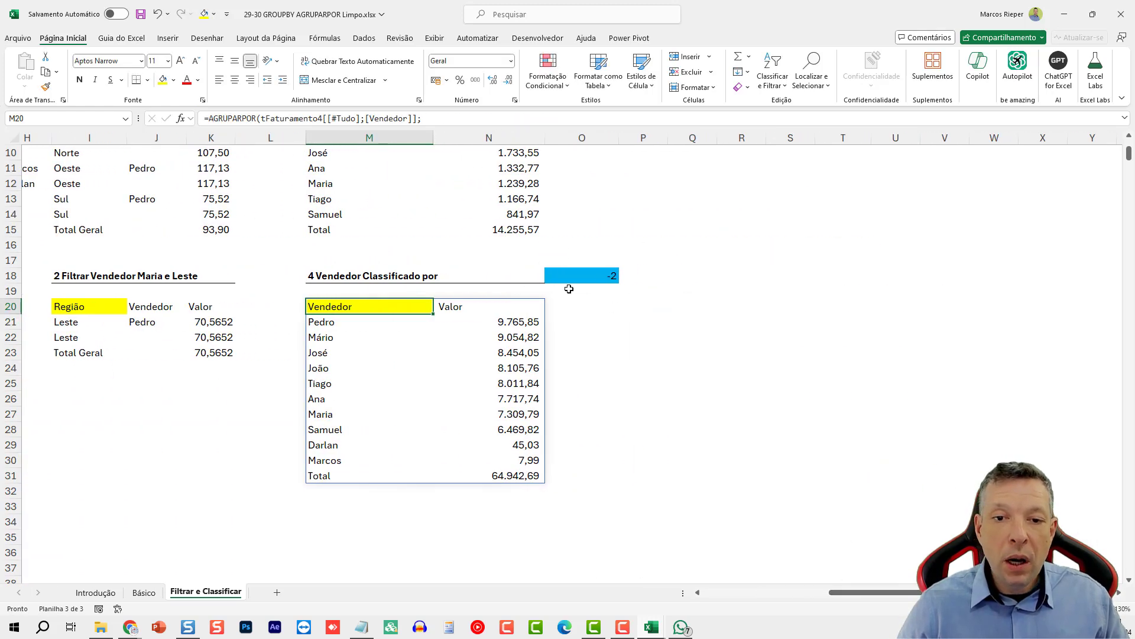
click(585, 275)
text(1)
key(Return)
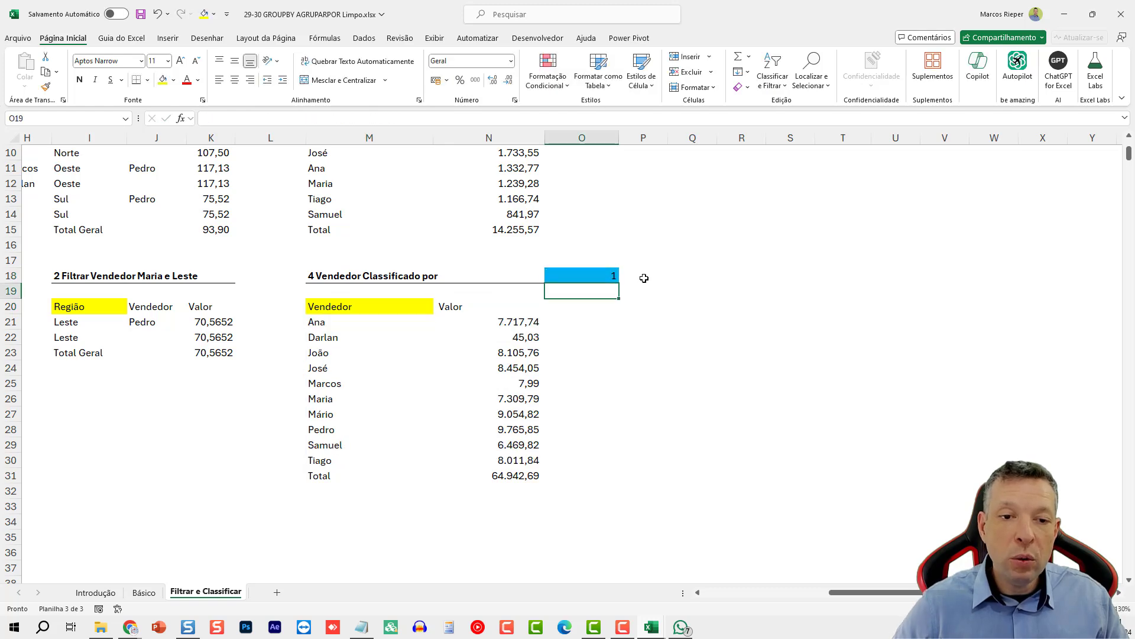
key(Up)
text(-1)
key(Return)
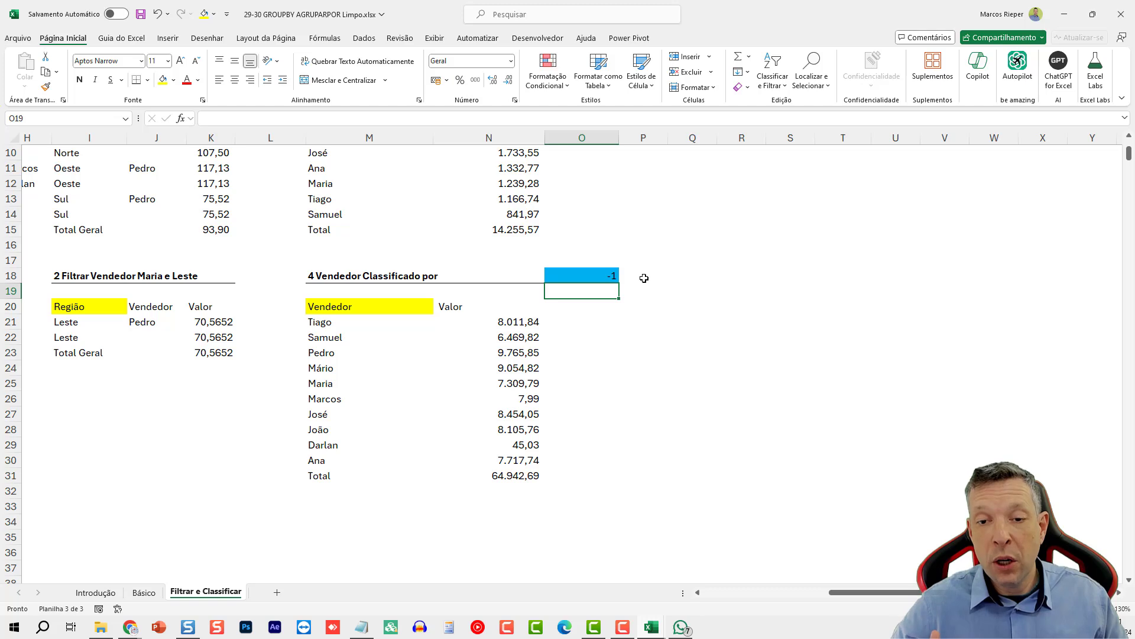
Test sorting the vendor summary by value by setting O18 to 2, and set it back to -2
key(Up)
text(2)
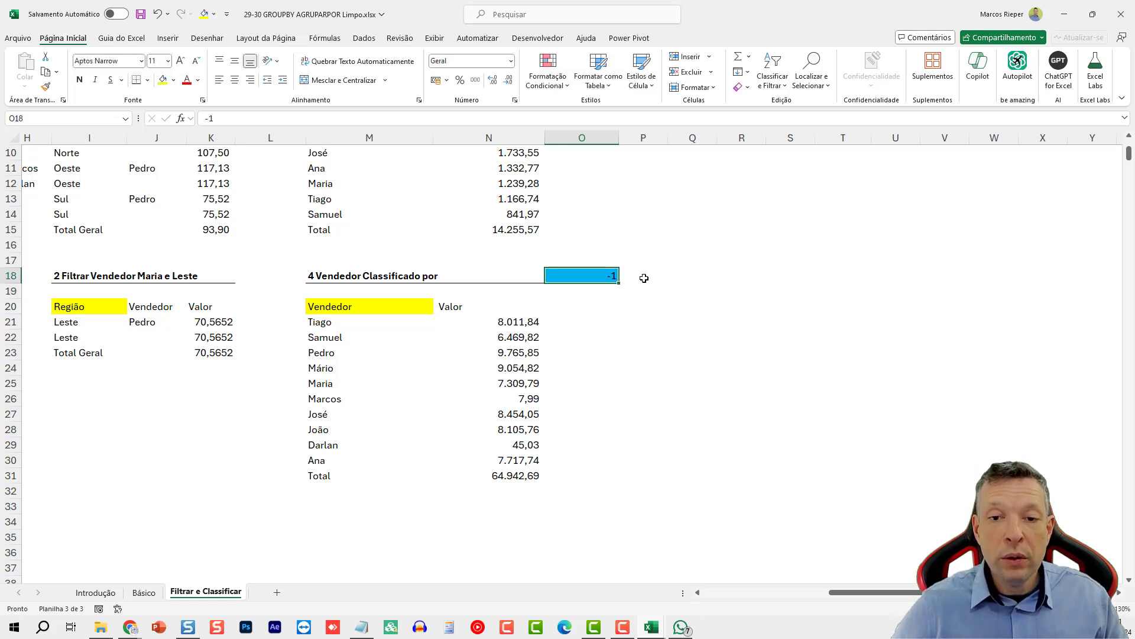
key(Return)
key(Up)
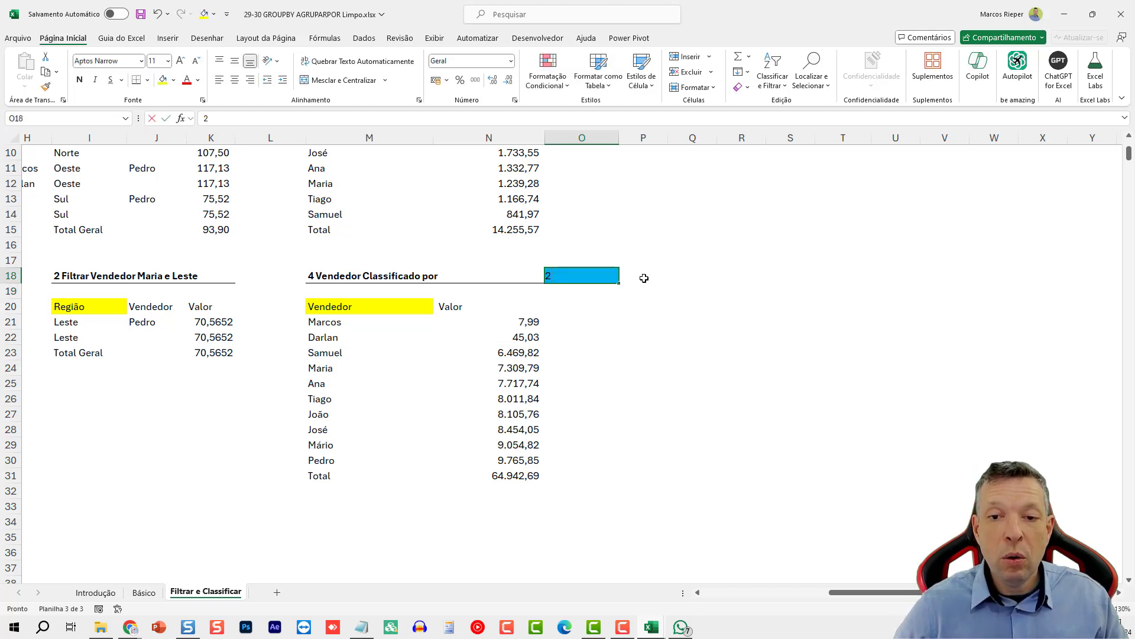
text(-)
key(Return)
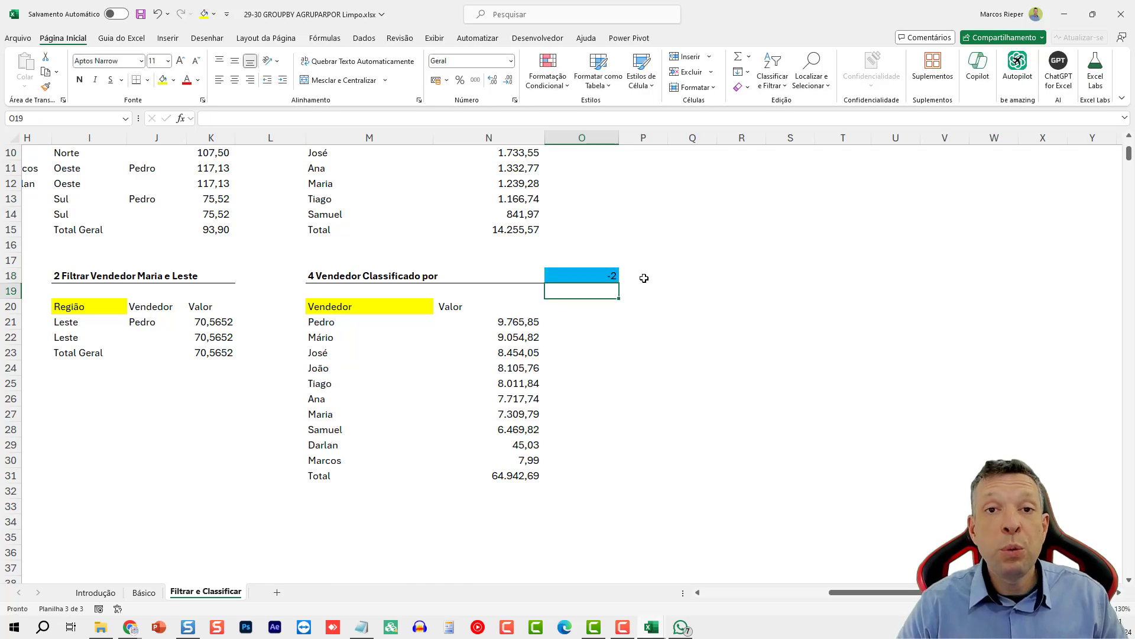